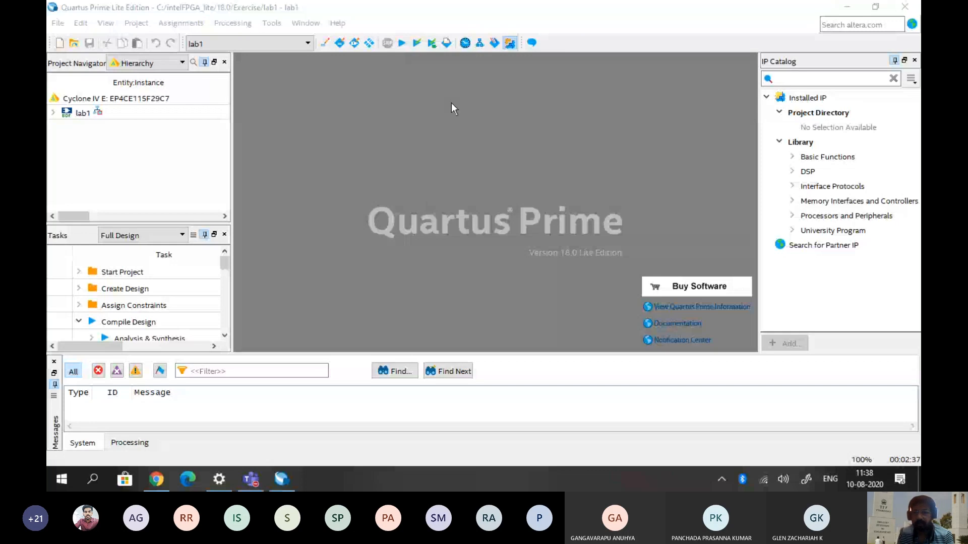
Expand the lab1 entity under the Cyclone IV E device to show its instances in the project hierarchy
left_click(53, 83)
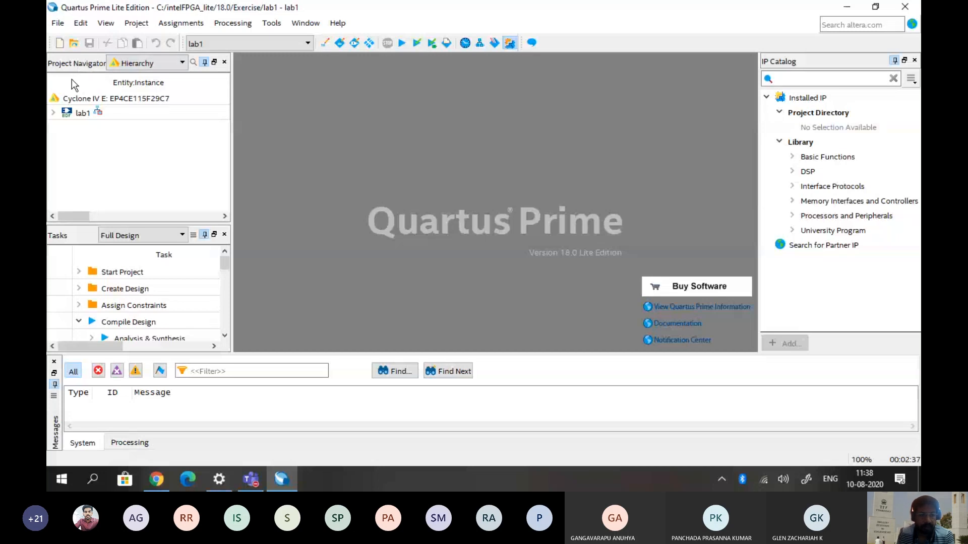
left_click(101, 101)
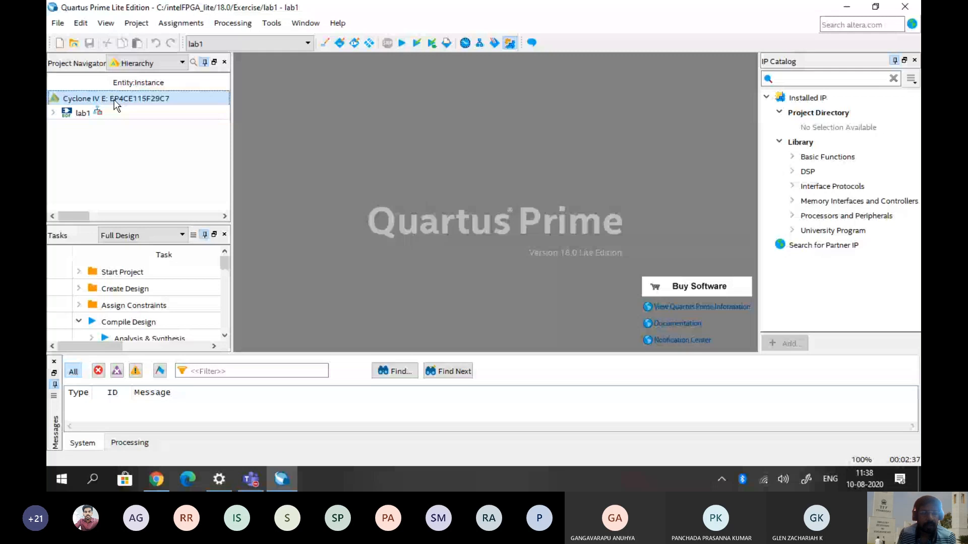
left_click(54, 114)
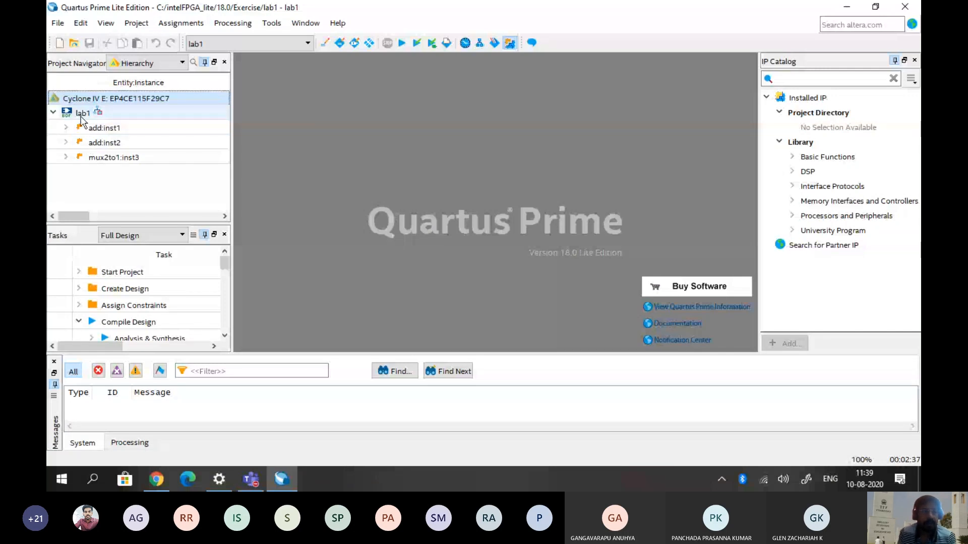
left_click(182, 63)
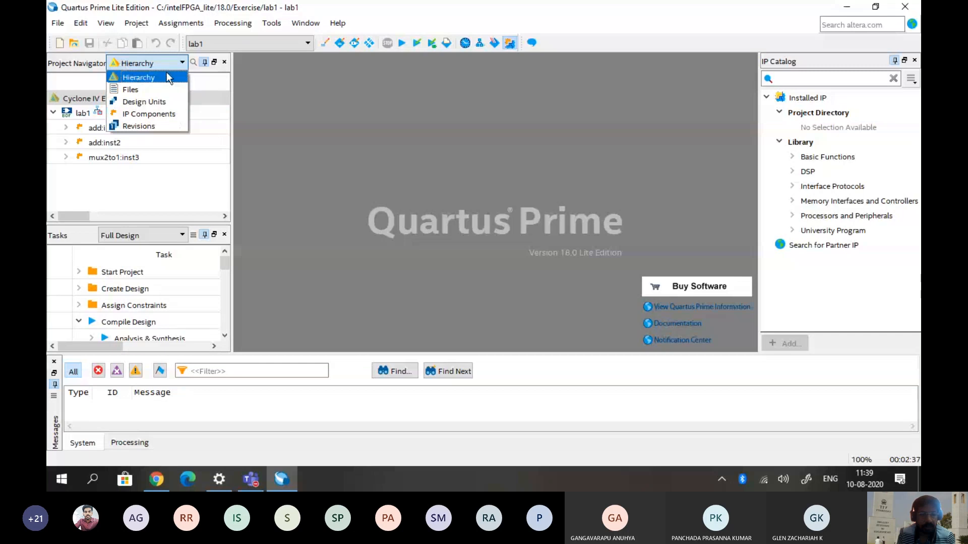
left_click(166, 73)
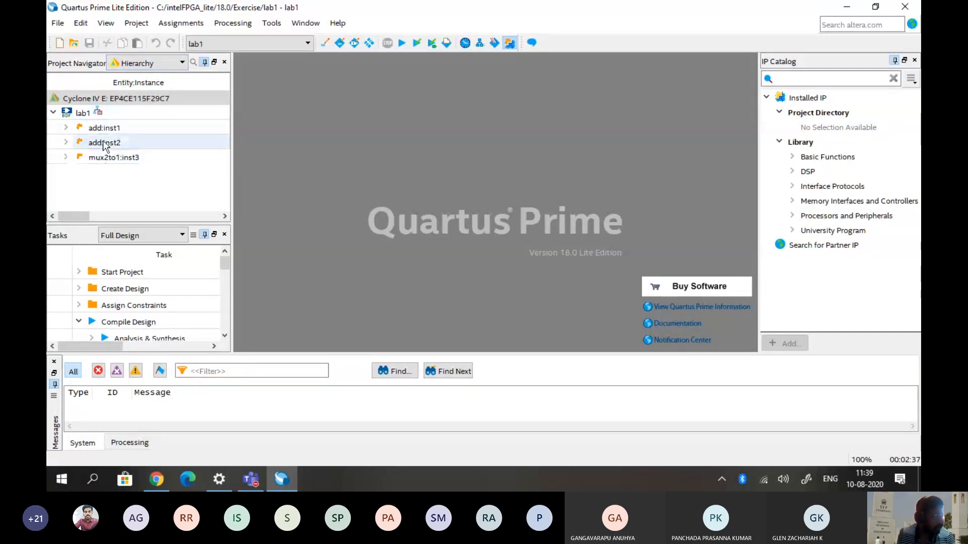
Review the project's Files, Design Units, IP Components and Revisions views, and return the Project Navigator to Hierarchy
left_click(181, 65)
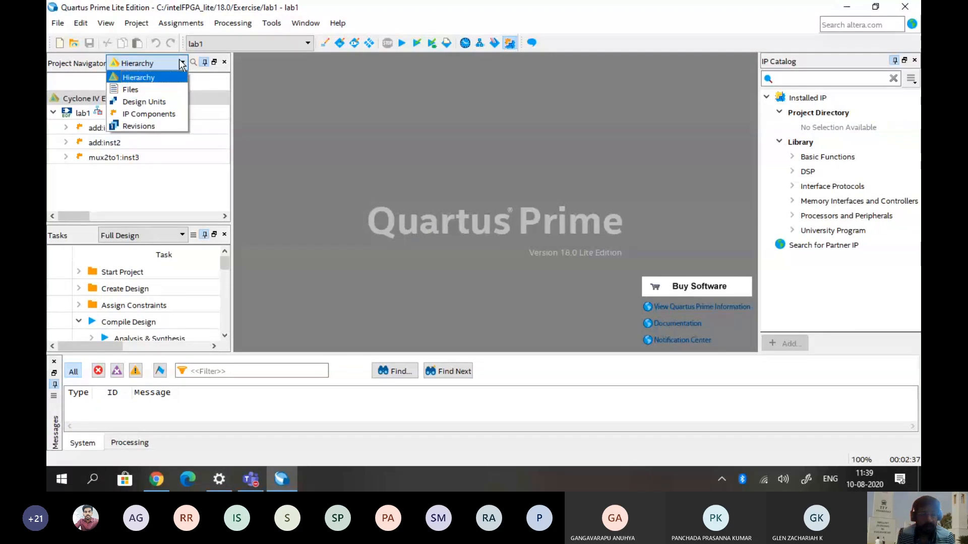
left_click(166, 87)
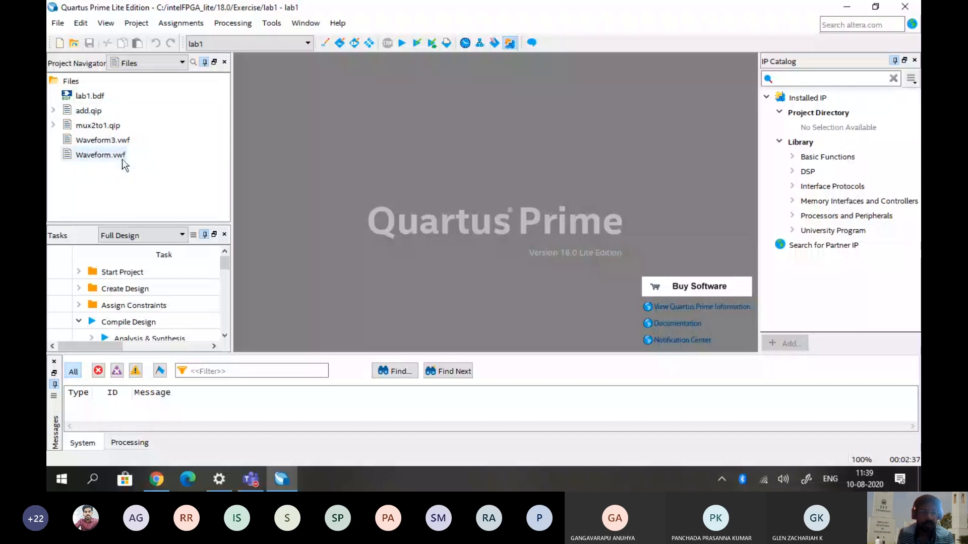
left_click(181, 63)
left_click(162, 103)
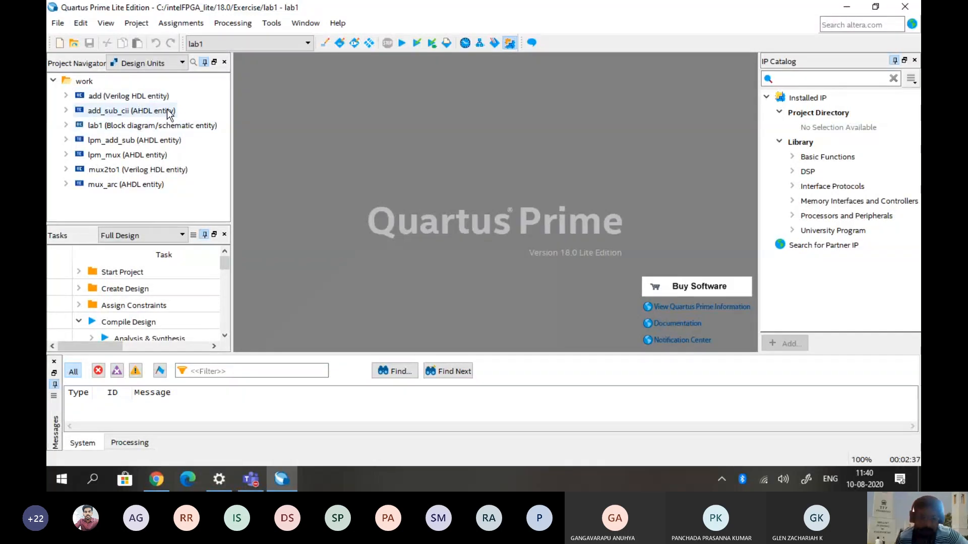
left_click(184, 63)
left_click(100, 104)
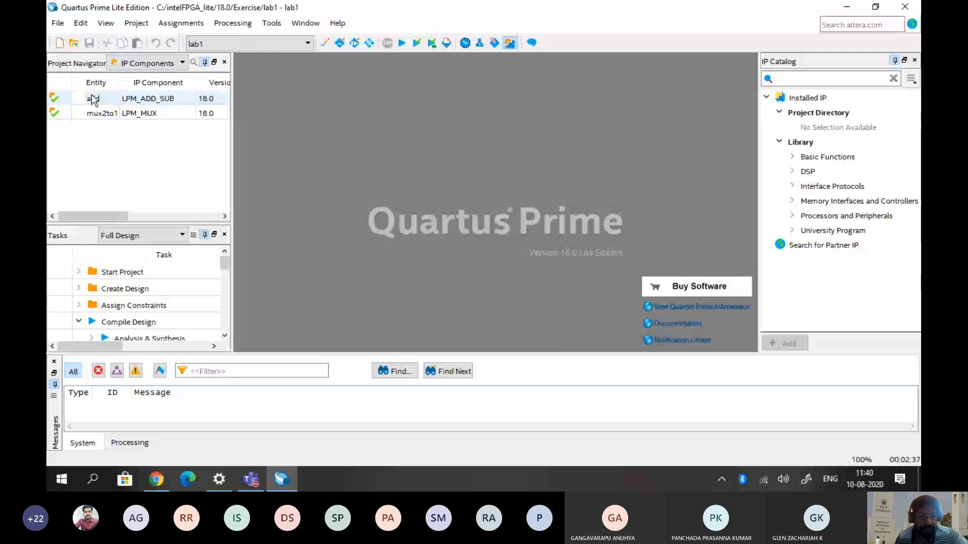
left_click(172, 63)
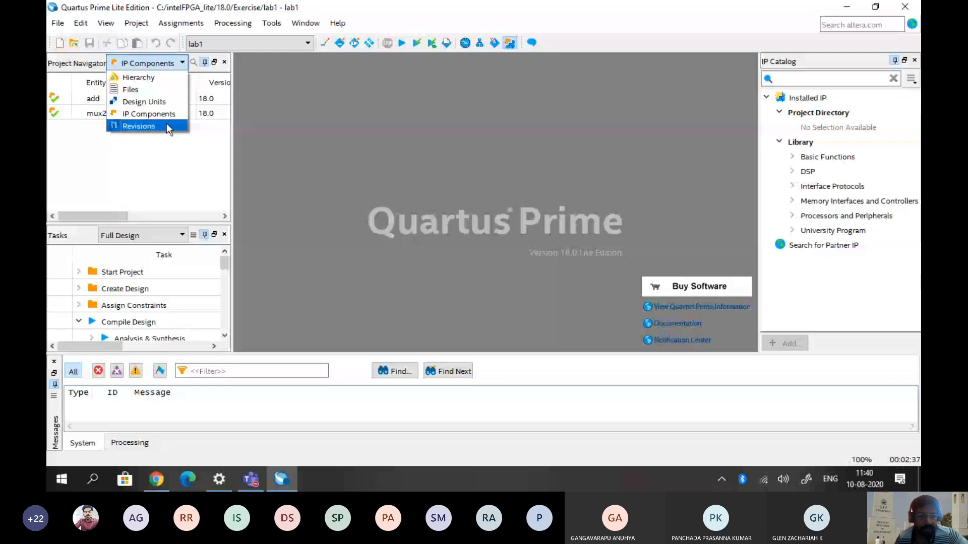
left_click(166, 125)
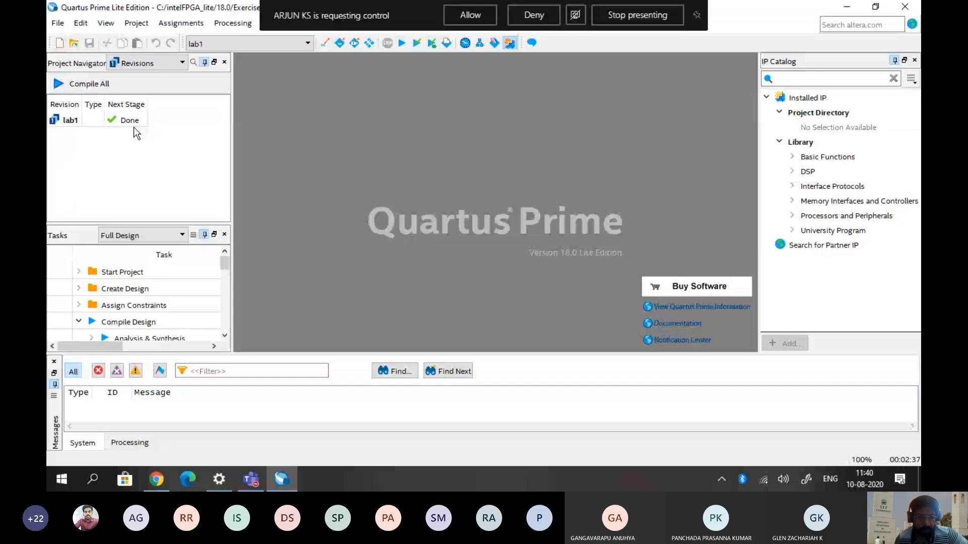
left_click(146, 65)
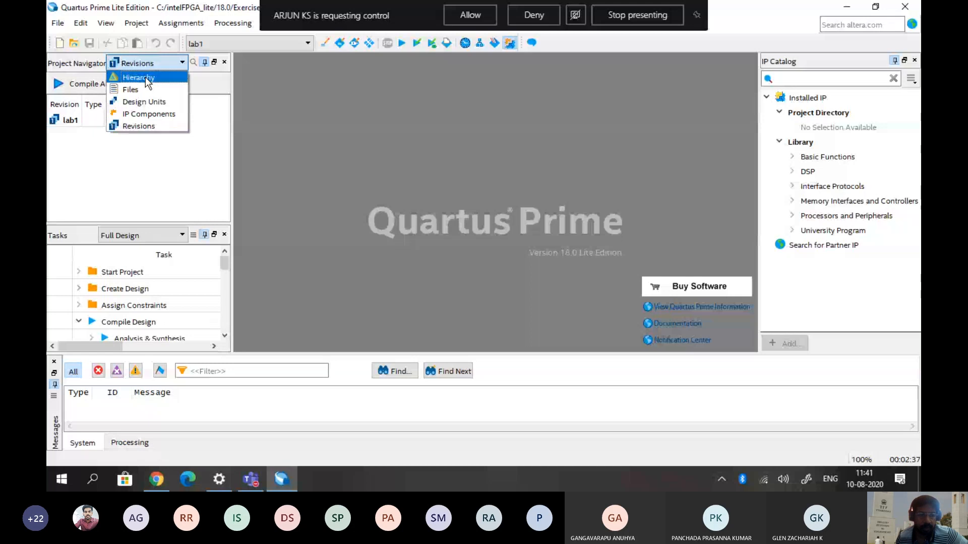
left_click(145, 77)
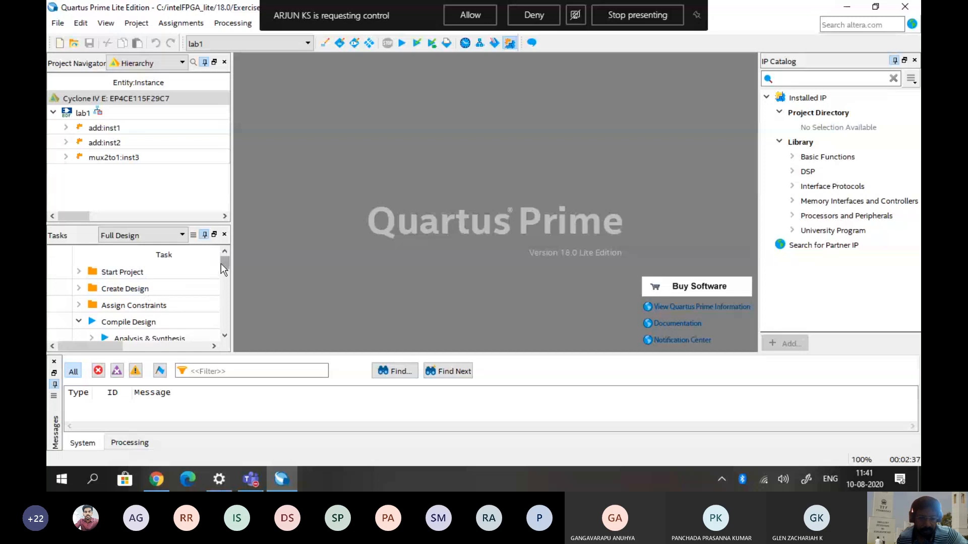
Examine the Compile Design tasks from Analysis & Synthesis to EDA Netlist Writer, including the subtasks of Analysis & Synthesis
left_click_drag(223, 264, 223, 276)
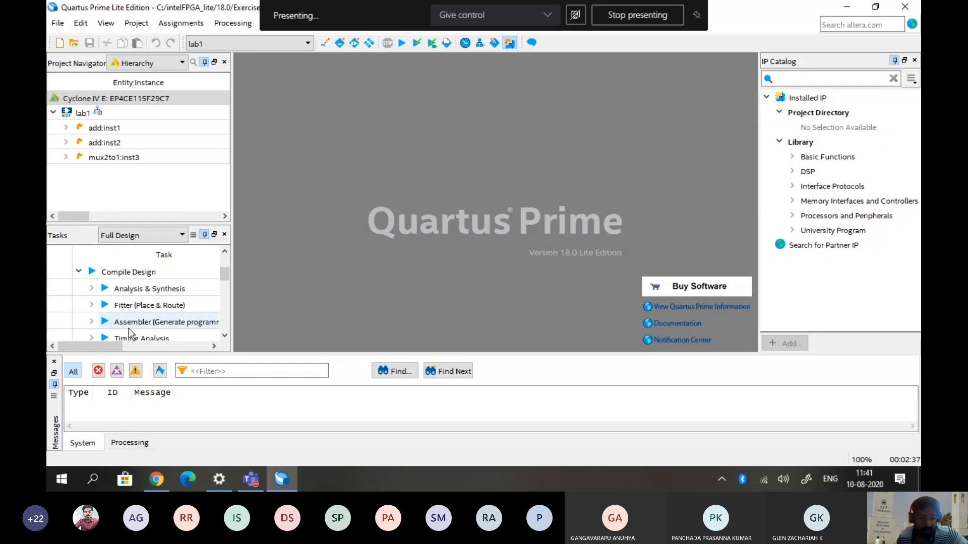
left_click(225, 336)
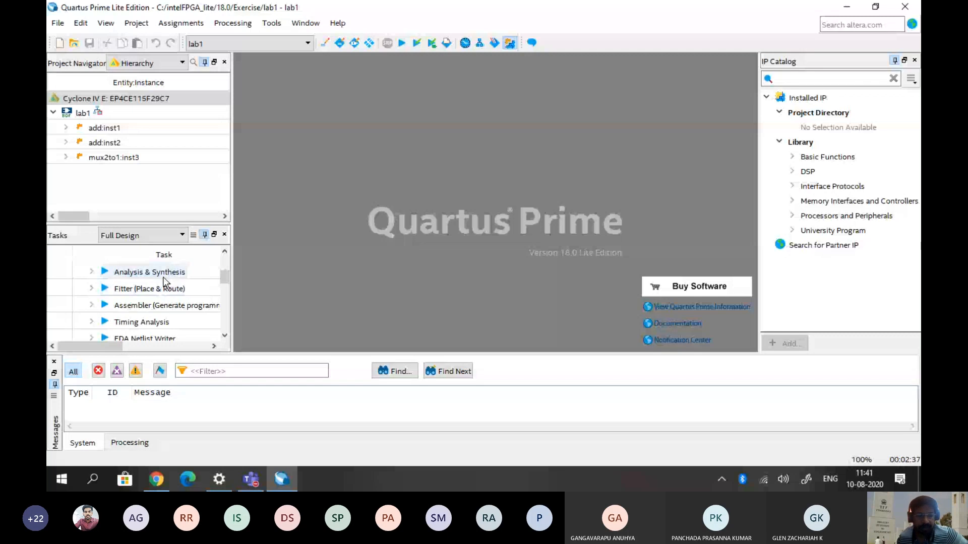
left_click(91, 272)
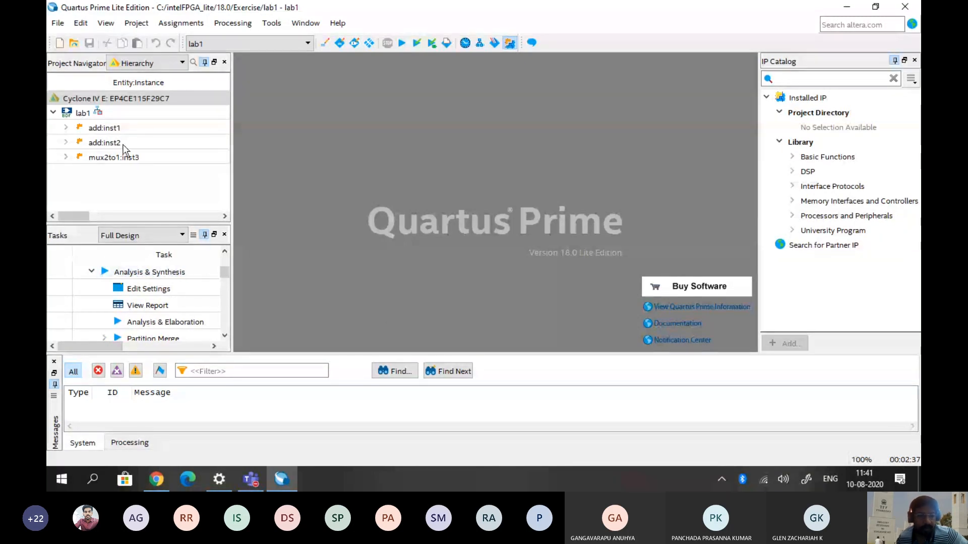
left_click(113, 101)
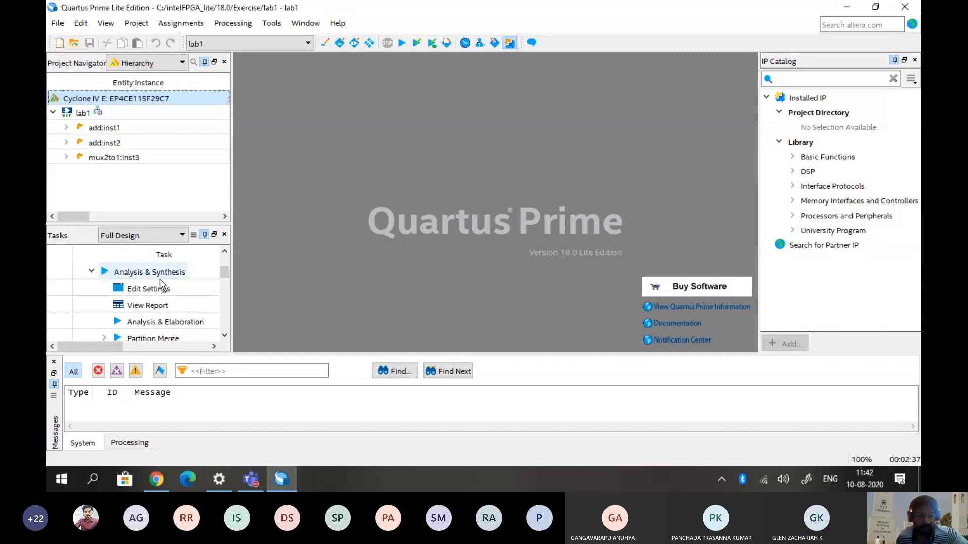
left_click(91, 273)
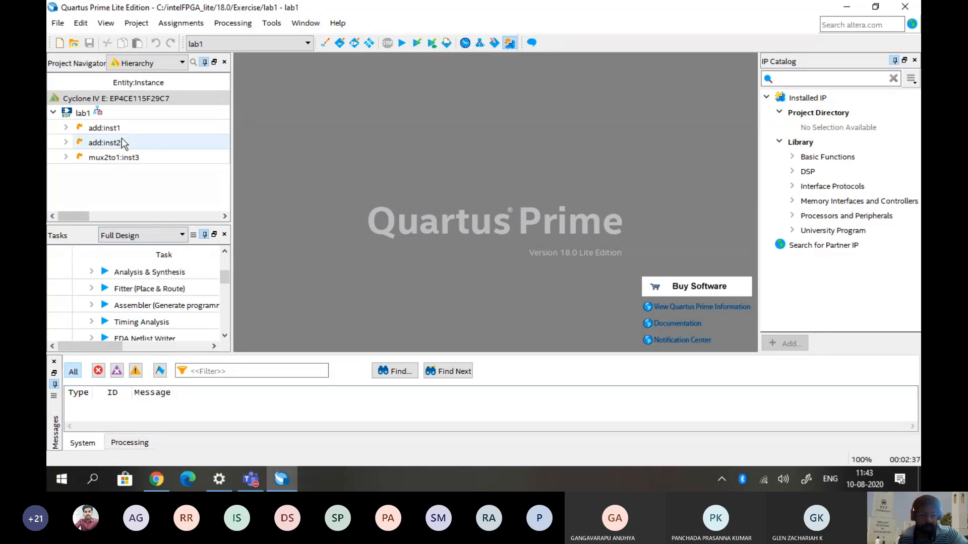
left_click(123, 309)
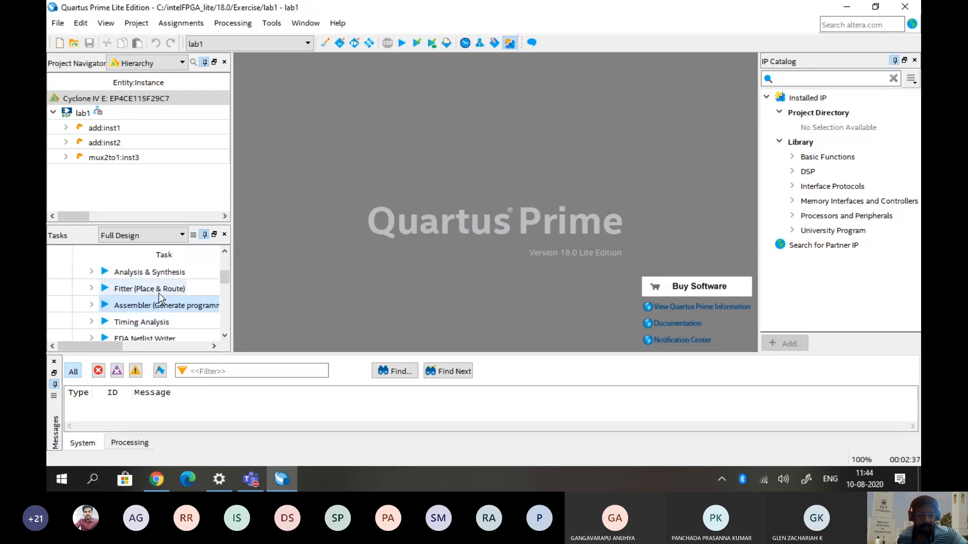
scroll(159, 294, "down", 1)
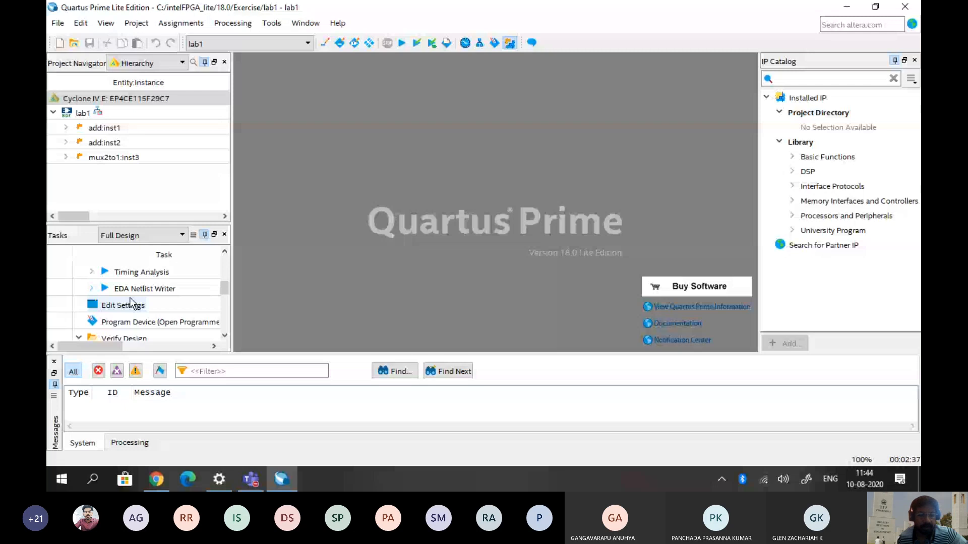
scroll(129, 297, "up", 1)
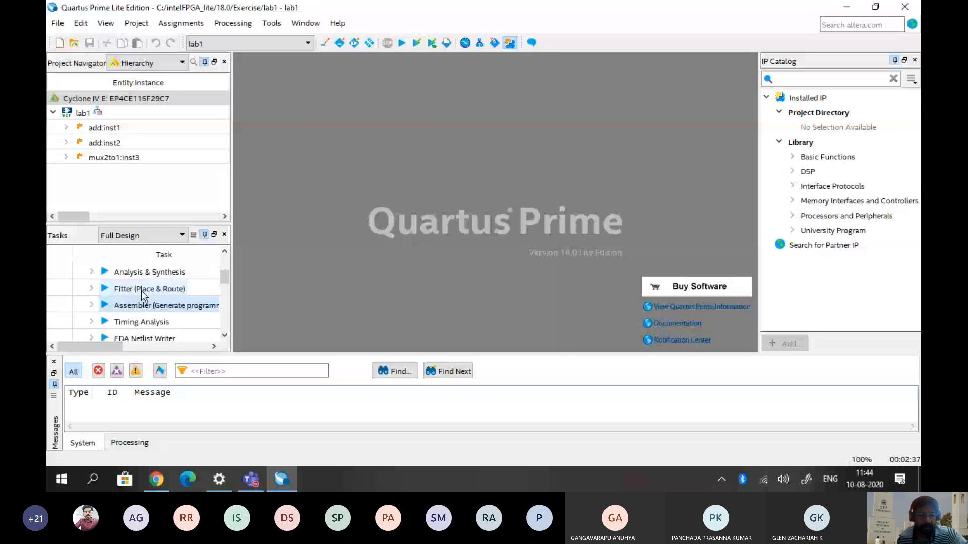
View the task lists of the RTL Simulation and Gate Level Simulation flows, and return to the Full Design flow
left_click(183, 236)
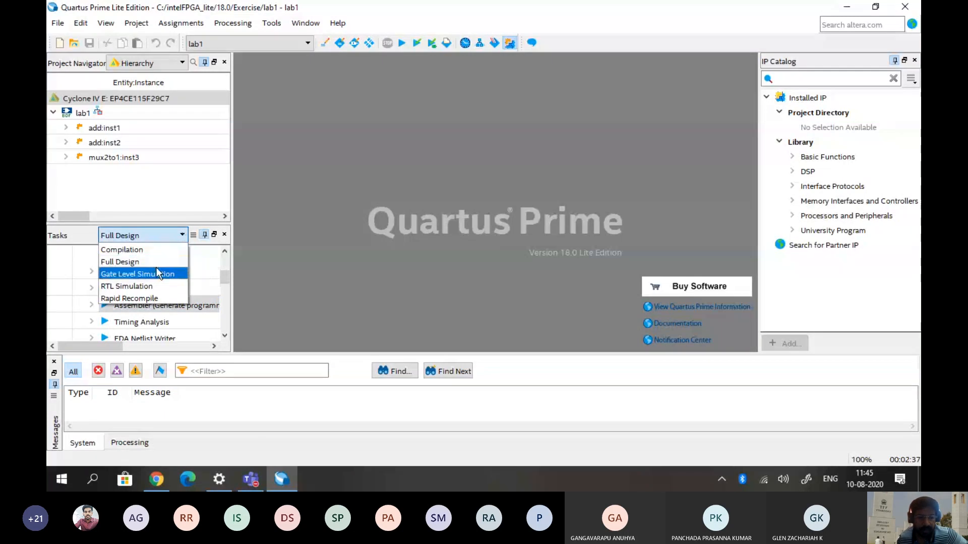
left_click(155, 286)
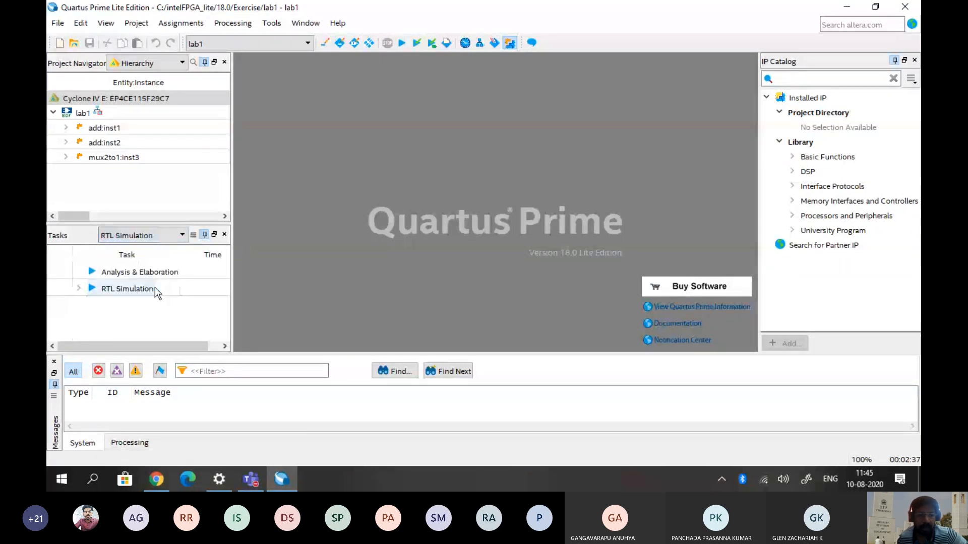
left_click(155, 236)
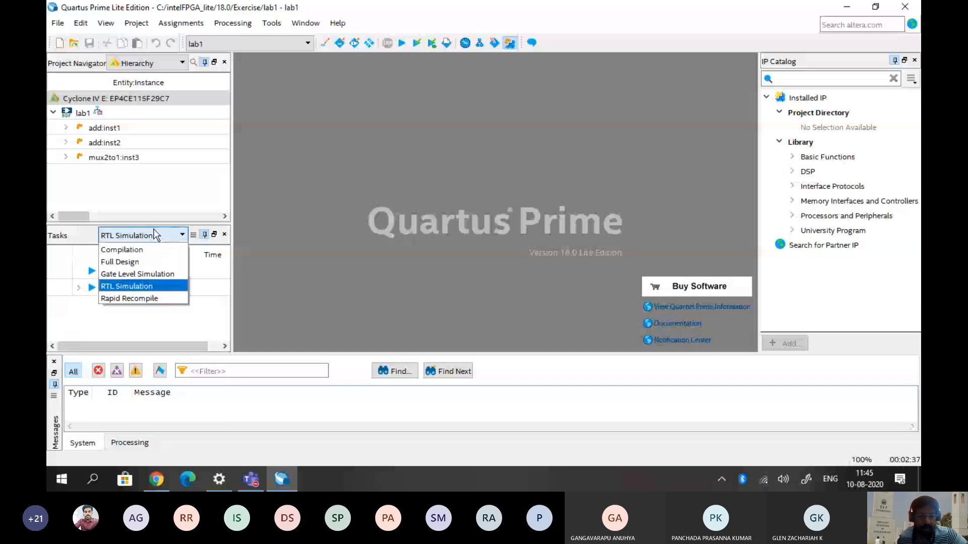
left_click(148, 274)
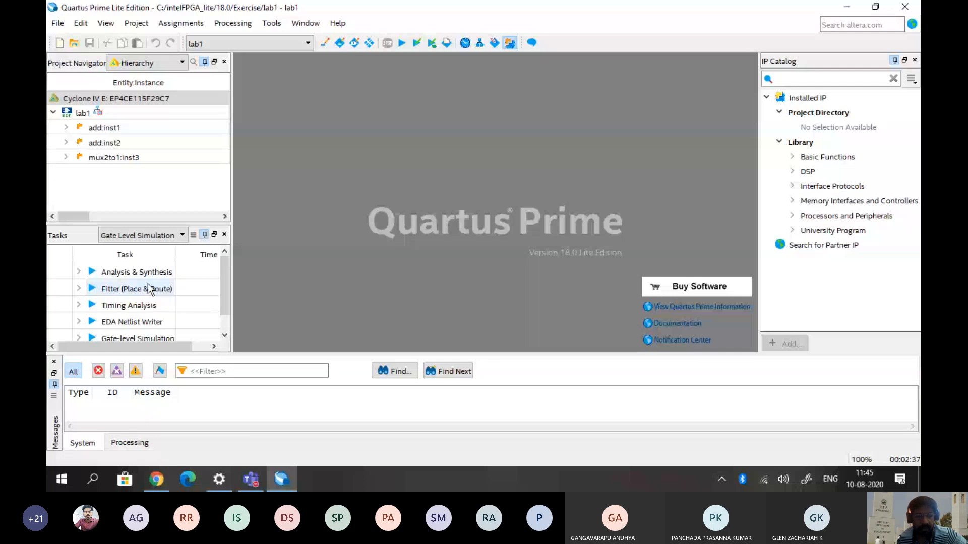
left_click(154, 234)
left_click(150, 256)
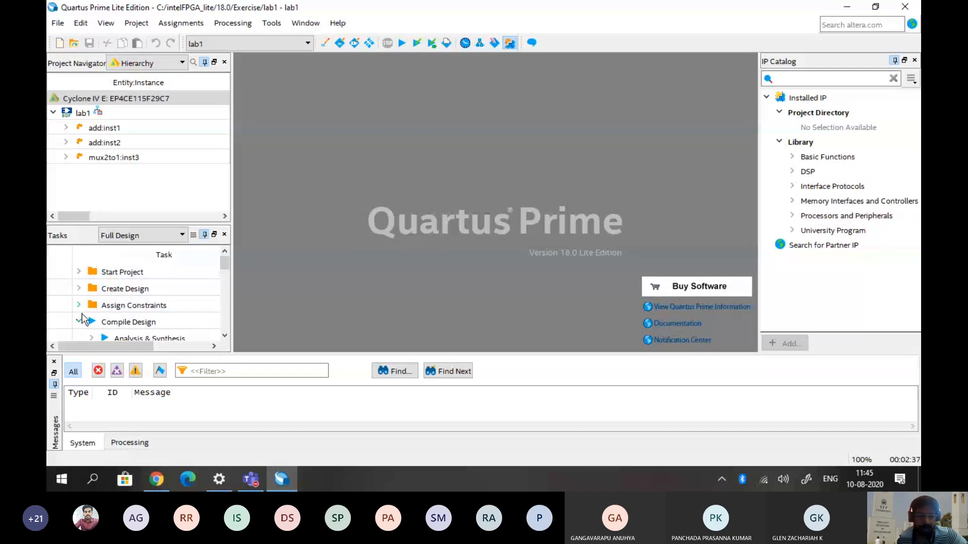
Look over the Full Design compilation tasks and make the Messages area taller
scroll(121, 298, "down", 1)
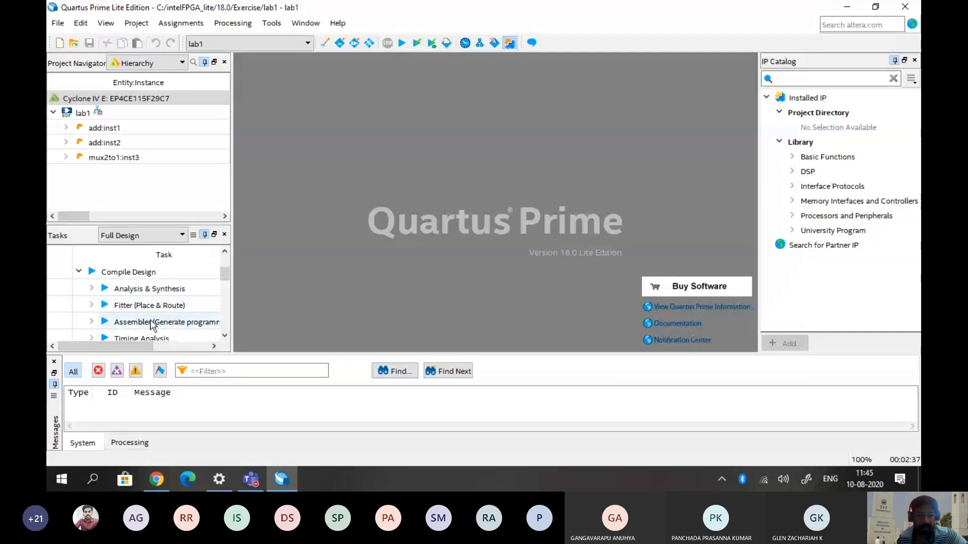
scroll(150, 320, "down", 1)
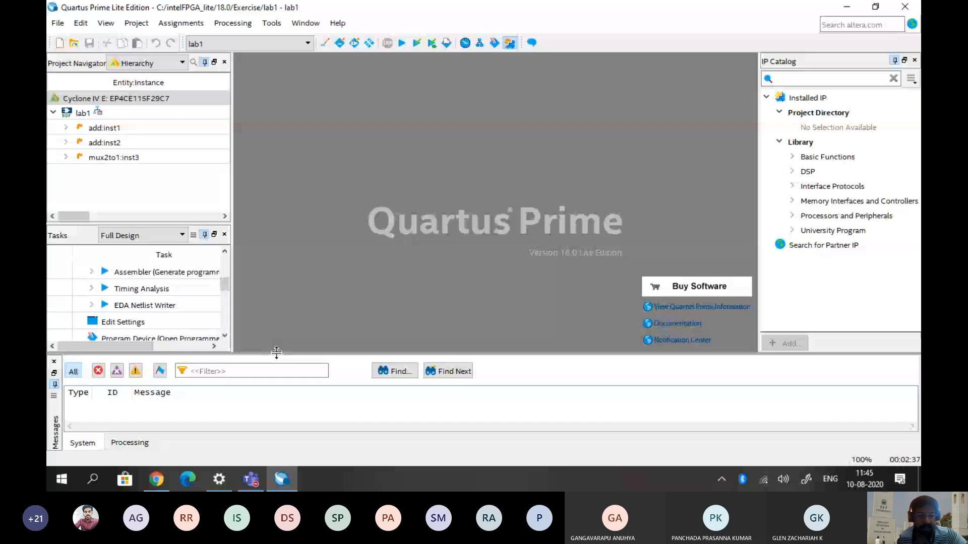
left_click_drag(276, 353, 276, 279)
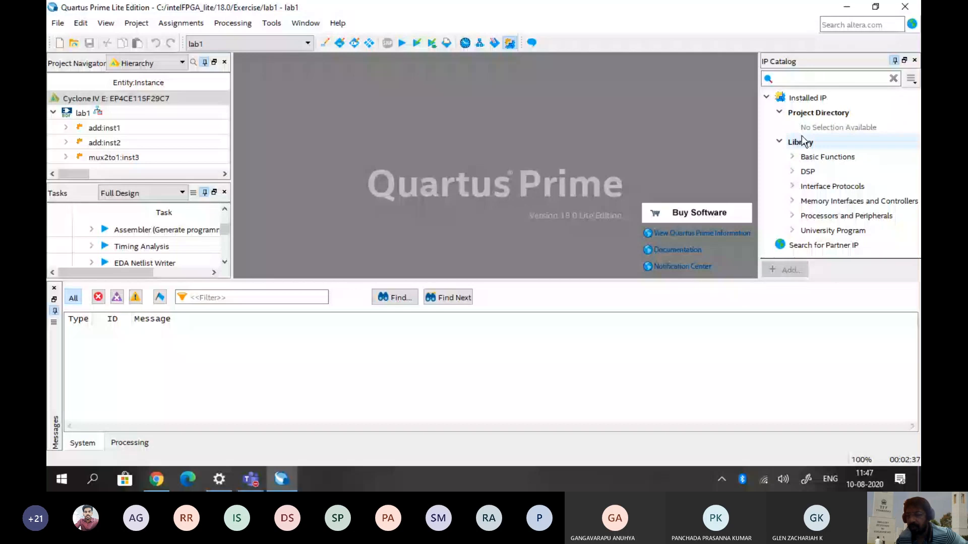
Expand Basic Functions in the IP Catalog library and select the LPM_MULT core
left_click(792, 160)
scroll(818, 188, "down", 8)
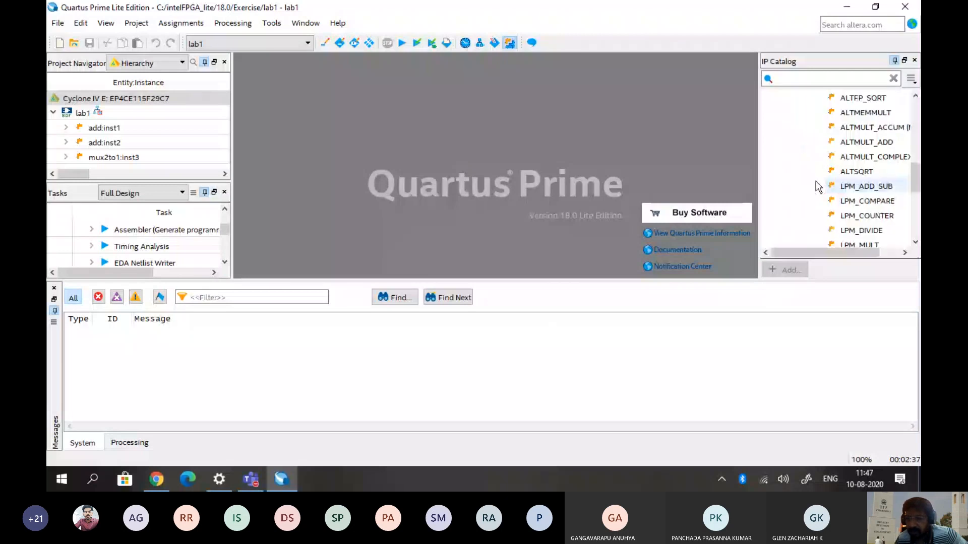
scroll(818, 188, "up", 1)
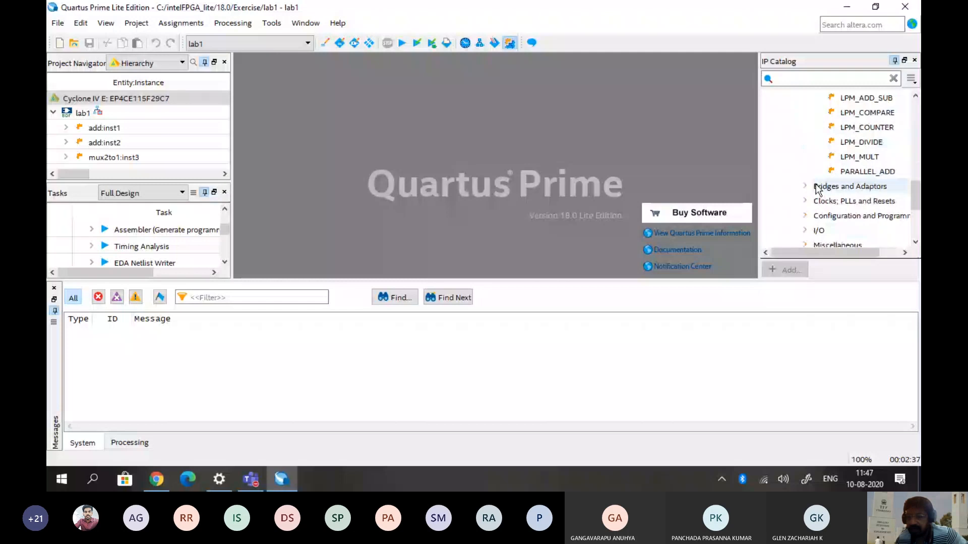
left_click(859, 160)
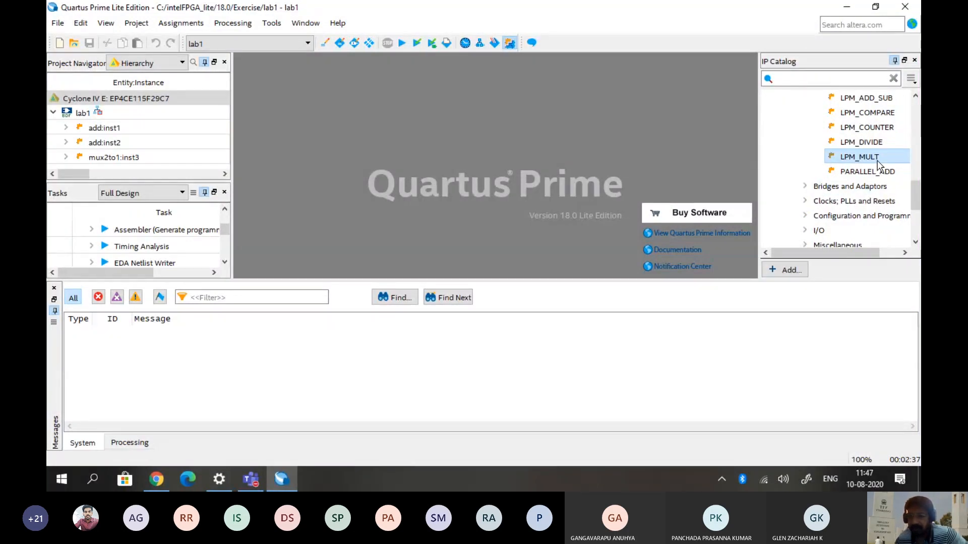
Inspect the Clocks; PLLs and Resets and the Bridges and Adaptors categories of the IP Catalog, collapsing each again
scroll(858, 198, "down", 1)
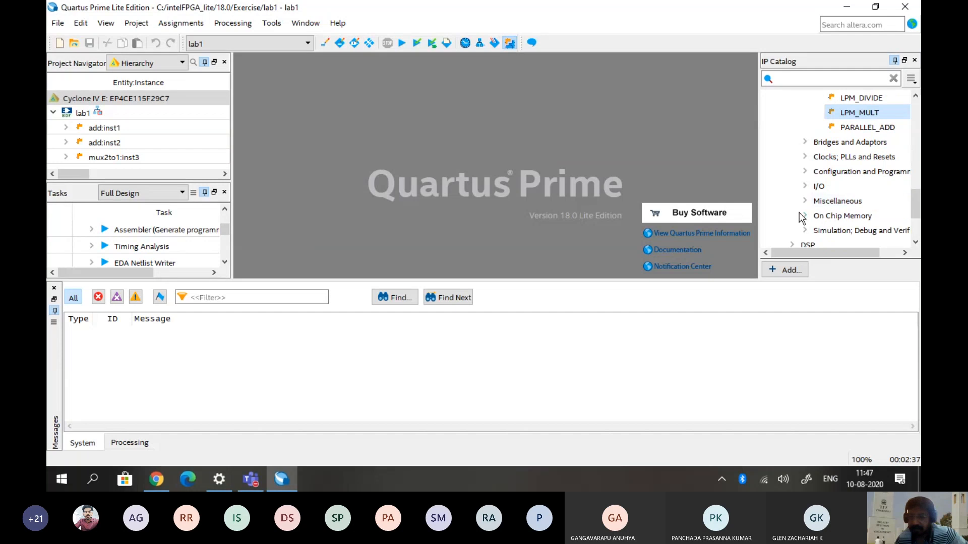
left_click(805, 157)
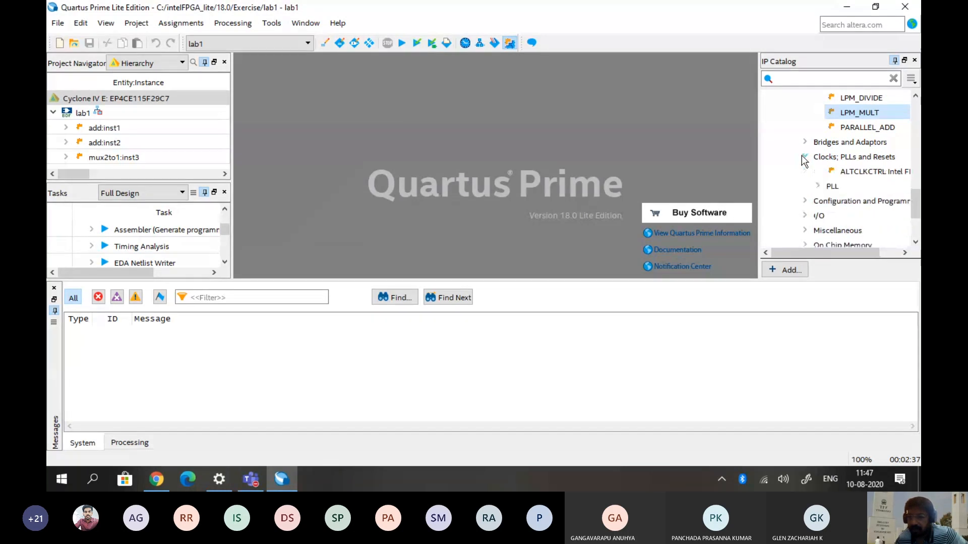
left_click(805, 157)
left_click(805, 143)
left_click(805, 143)
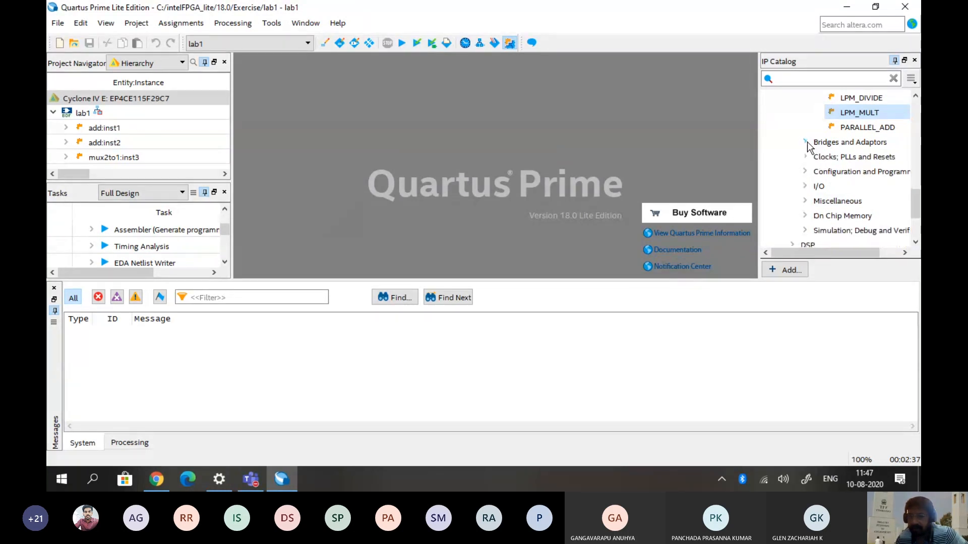
Expand the DSP category in the IP Catalog, review the remaining library categories, and collapse the Arithmetic group
scroll(829, 217, "down", 2)
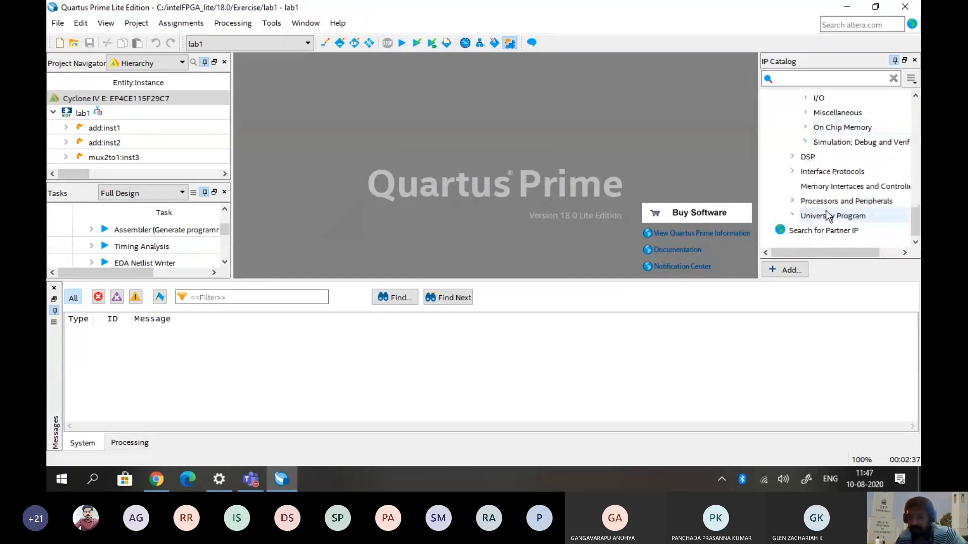
left_click(793, 157)
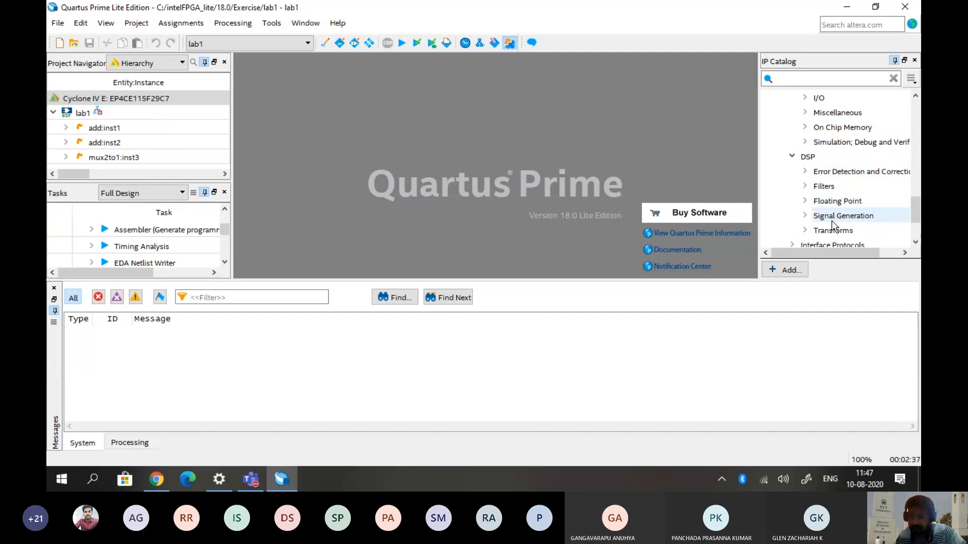
scroll(832, 225, "down", 1)
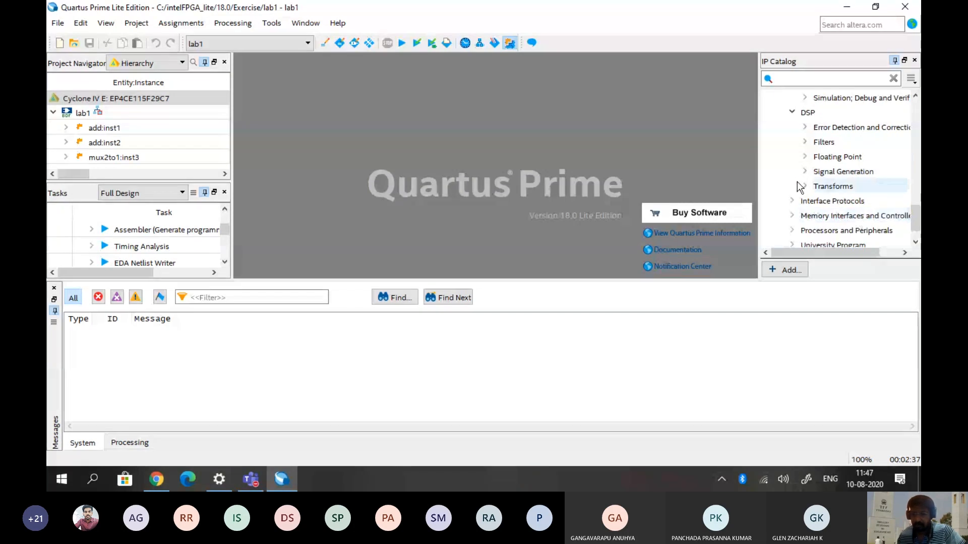
scroll(831, 193, "down", 1)
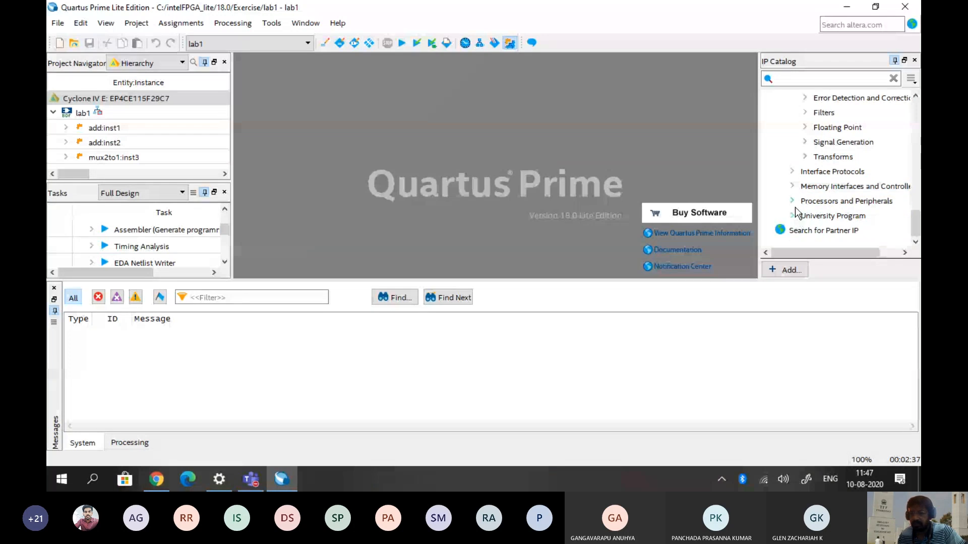
scroll(795, 211, "up", 15)
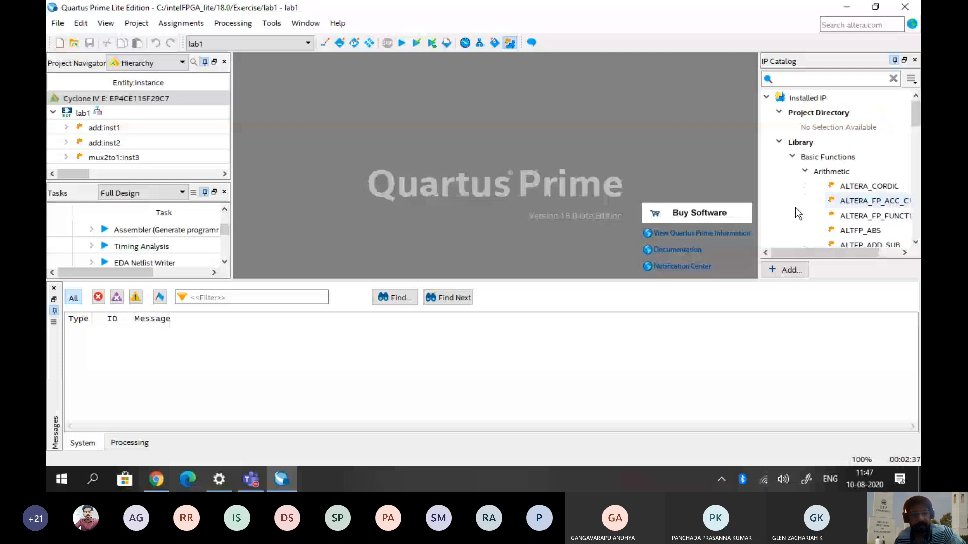
left_click(805, 172)
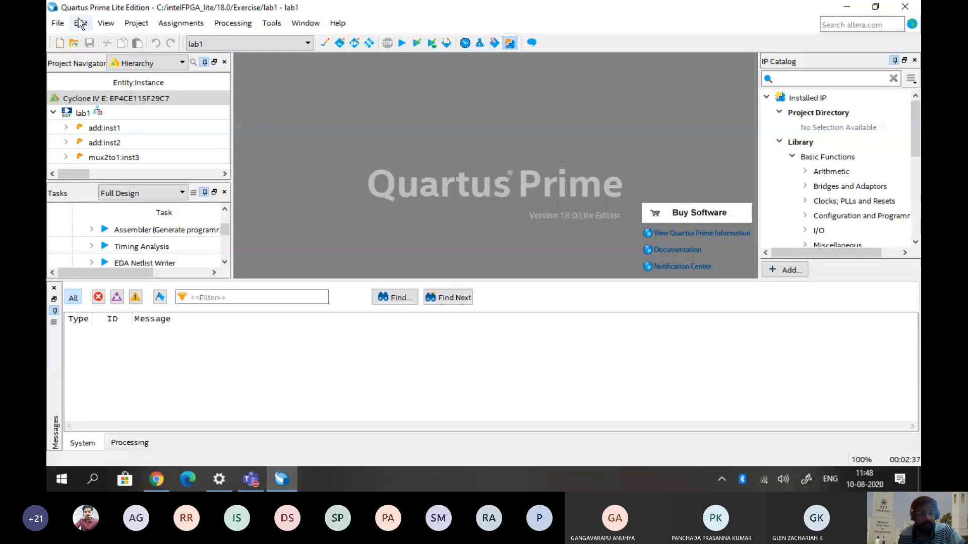
Review the design file types offered for a new file, including Block Diagram/Schematic, State Machine, Verilog HDL and VHDL, without creating one
left_click(58, 24)
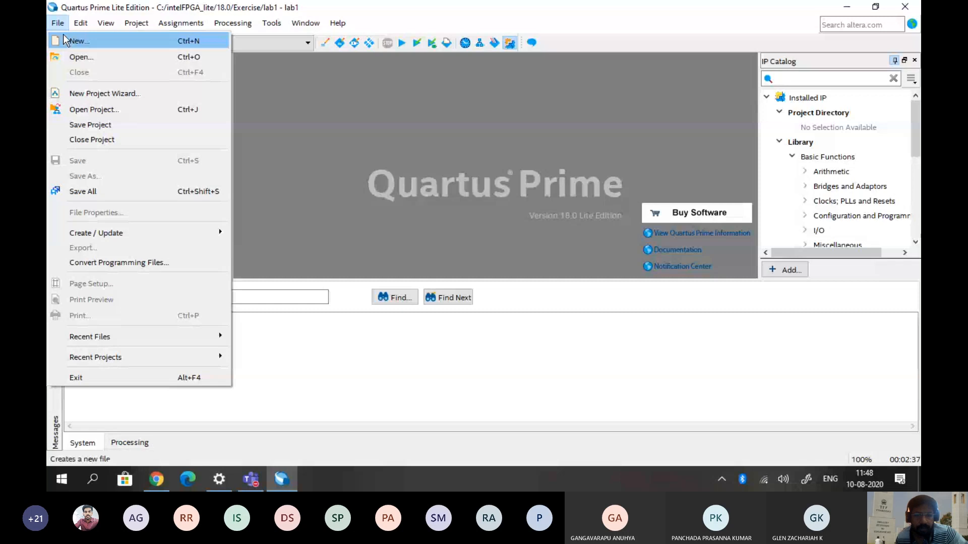
left_click(65, 40)
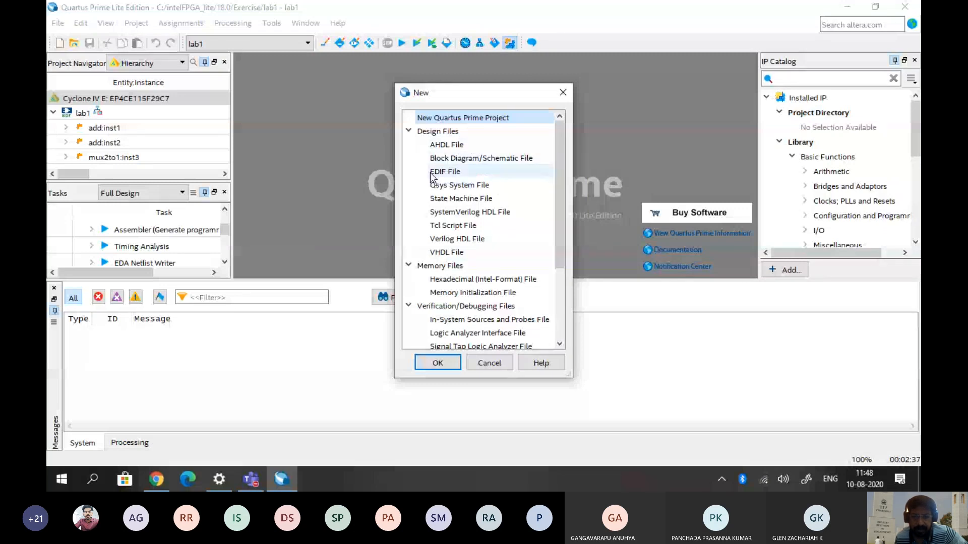
left_click(477, 185)
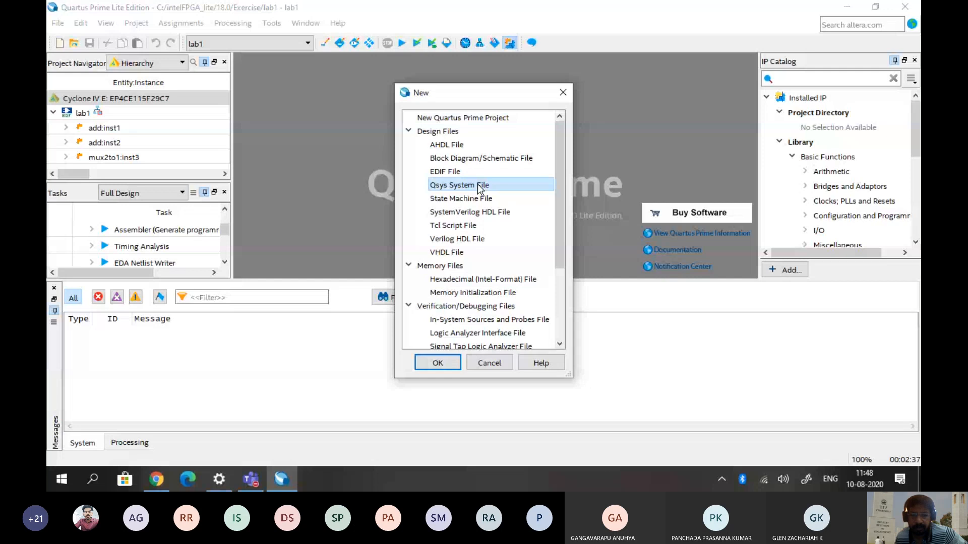
left_click(477, 197)
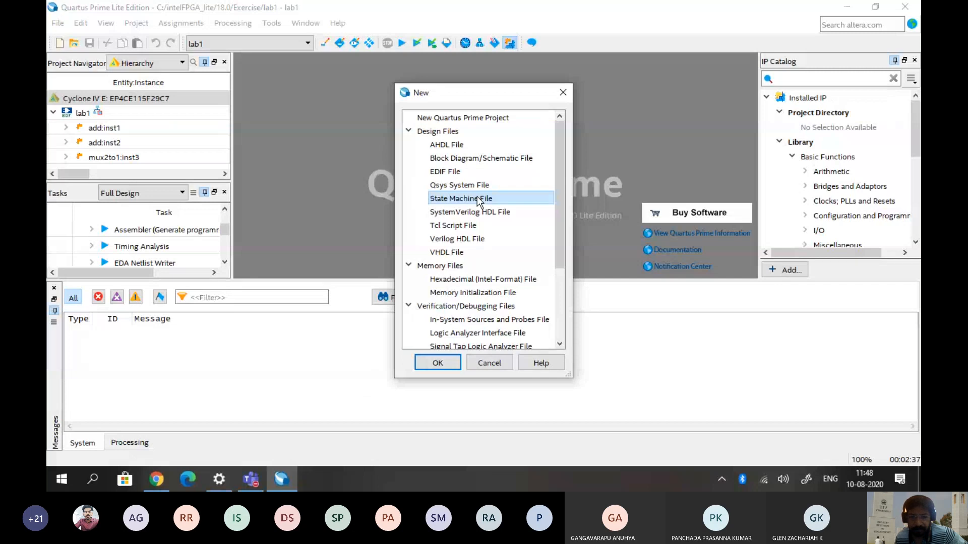
left_click(476, 212)
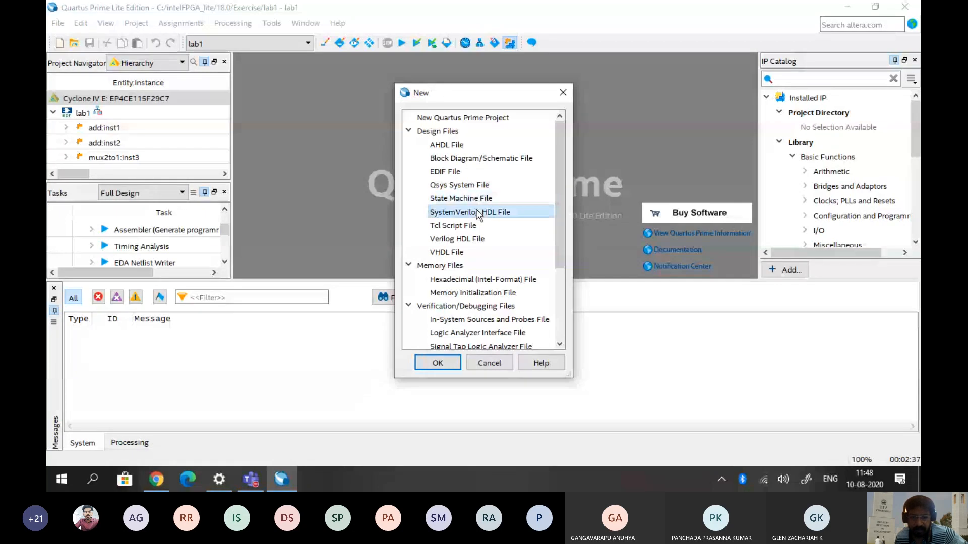
left_click(471, 239)
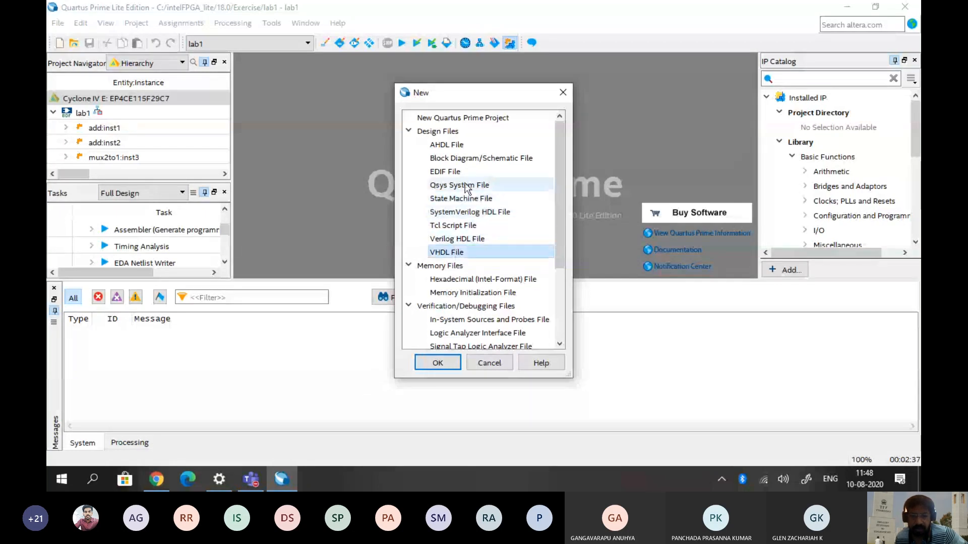
left_click(465, 162)
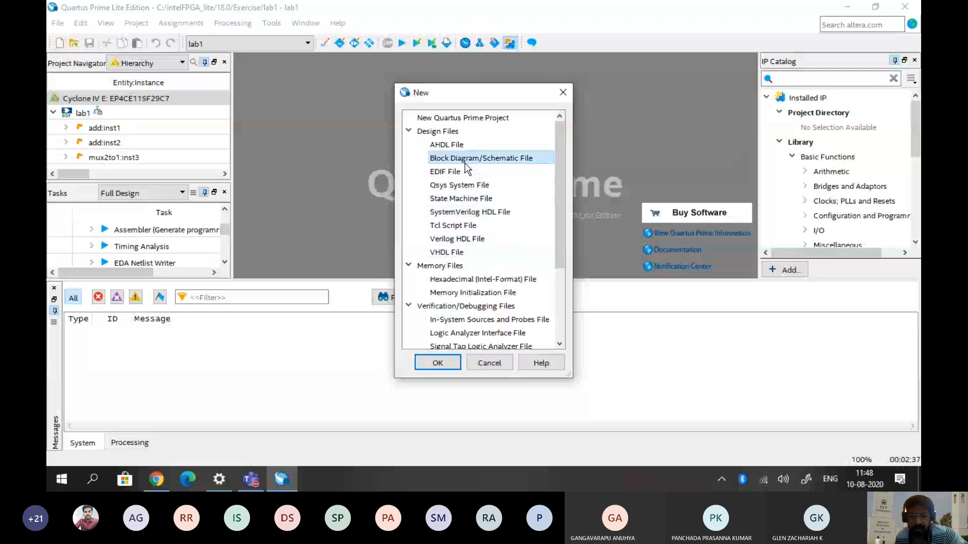
left_click(453, 240)
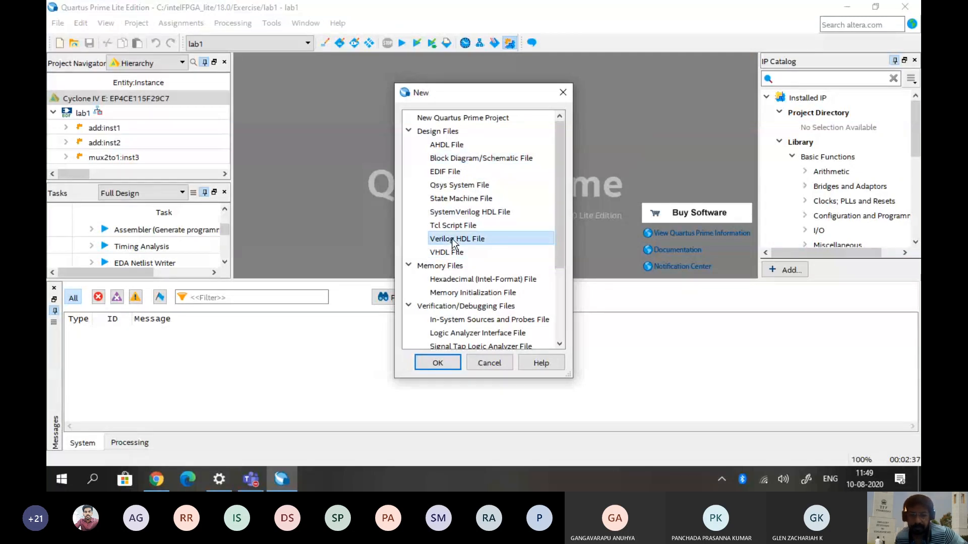
left_click(488, 363)
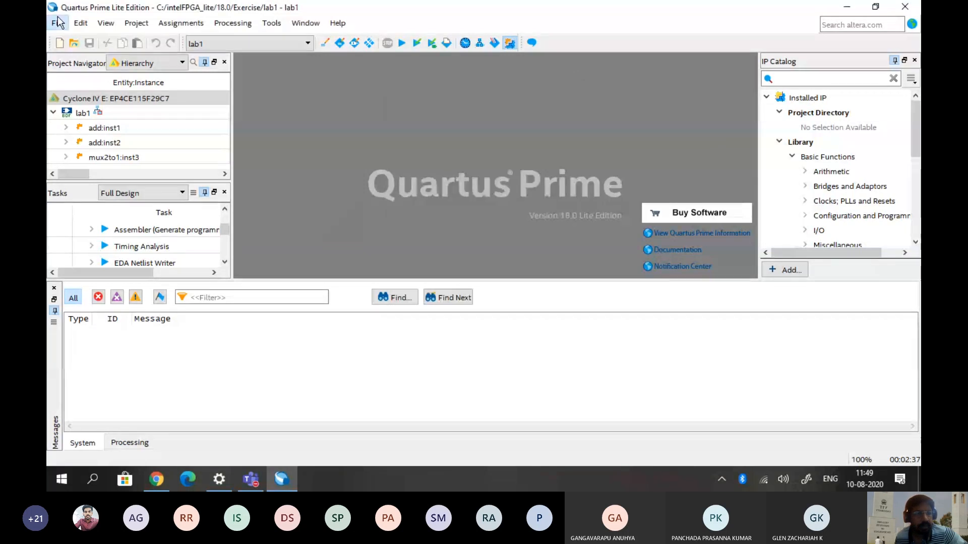
Look over the available file and project commands, followed by the editing commands
left_click(57, 23)
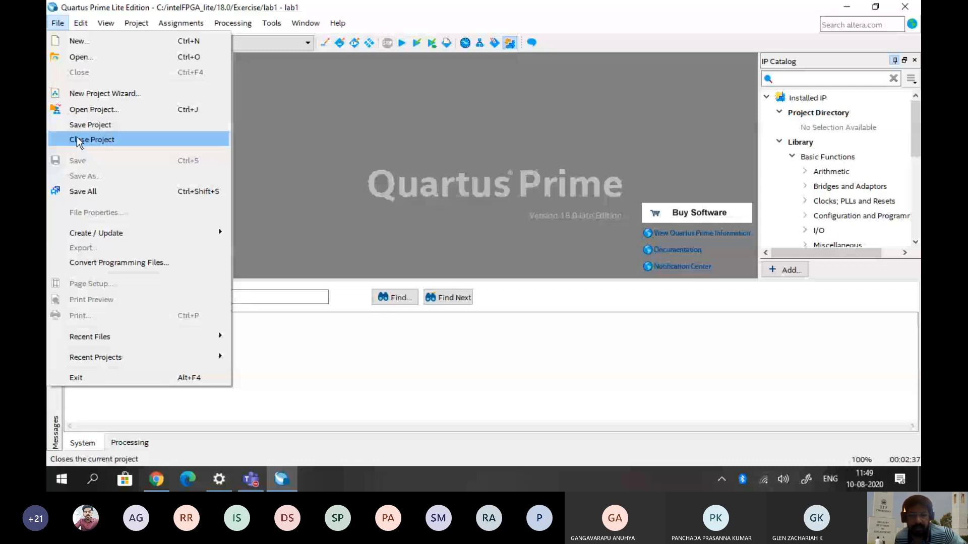
mouse_move(151, 233)
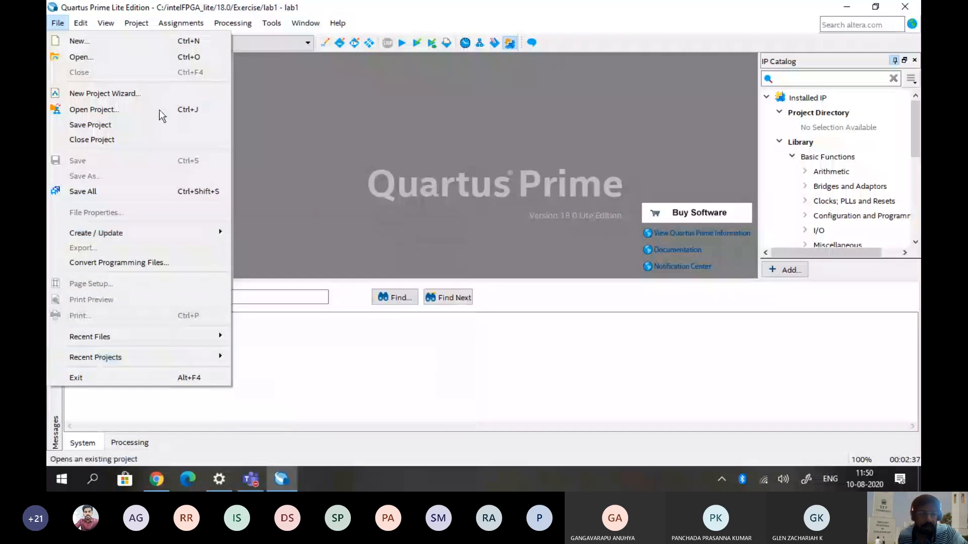
left_click(81, 23)
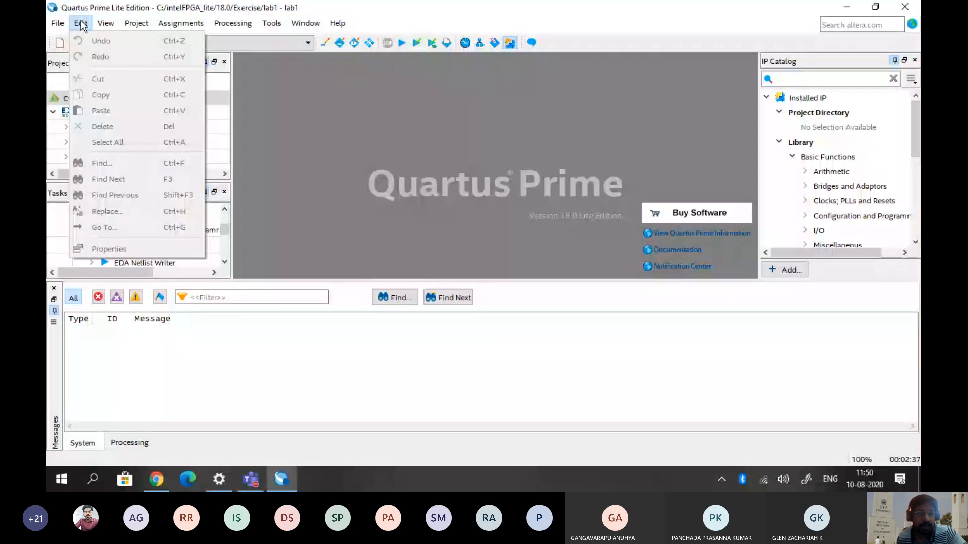
Close the Project Navigator and restore it from the utility windows
mouse_move(105, 25)
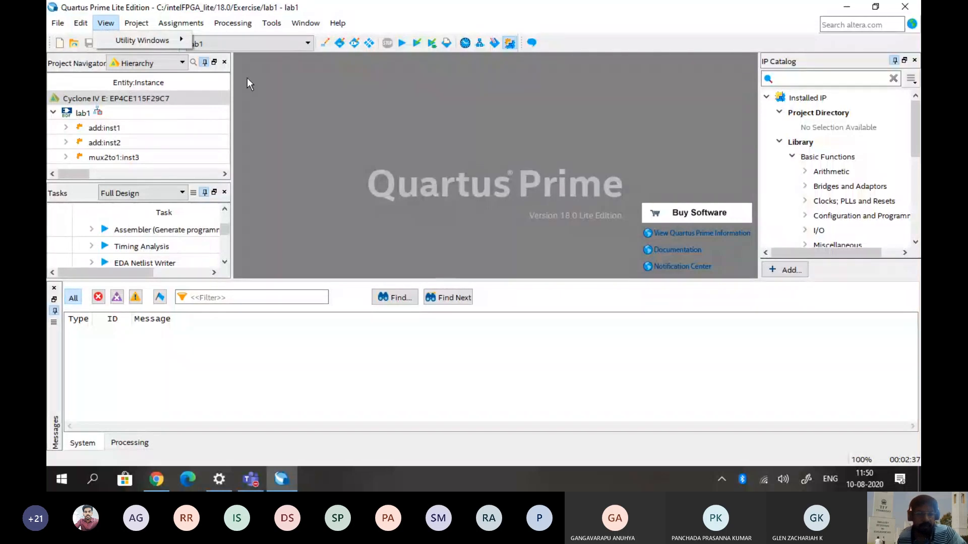
left_click(224, 63)
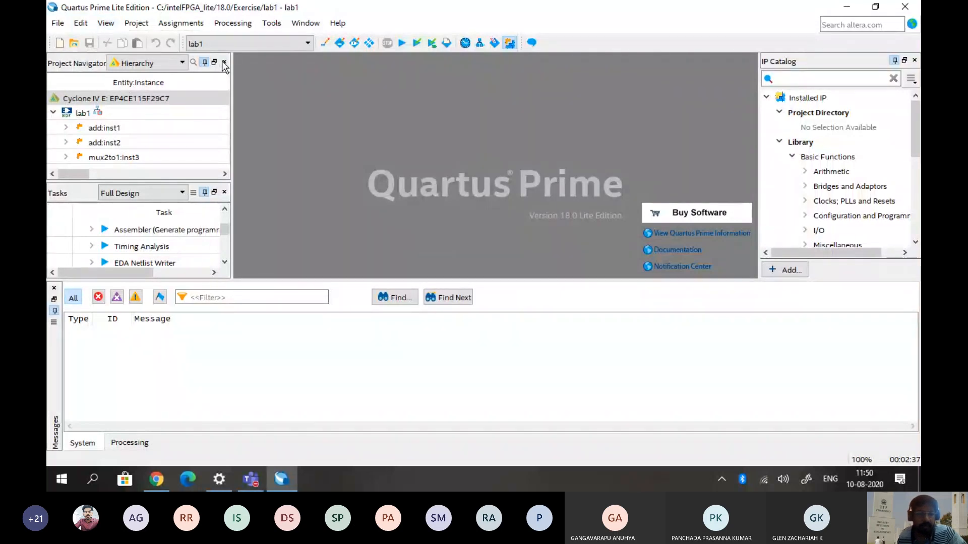
left_click(224, 62)
left_click(105, 23)
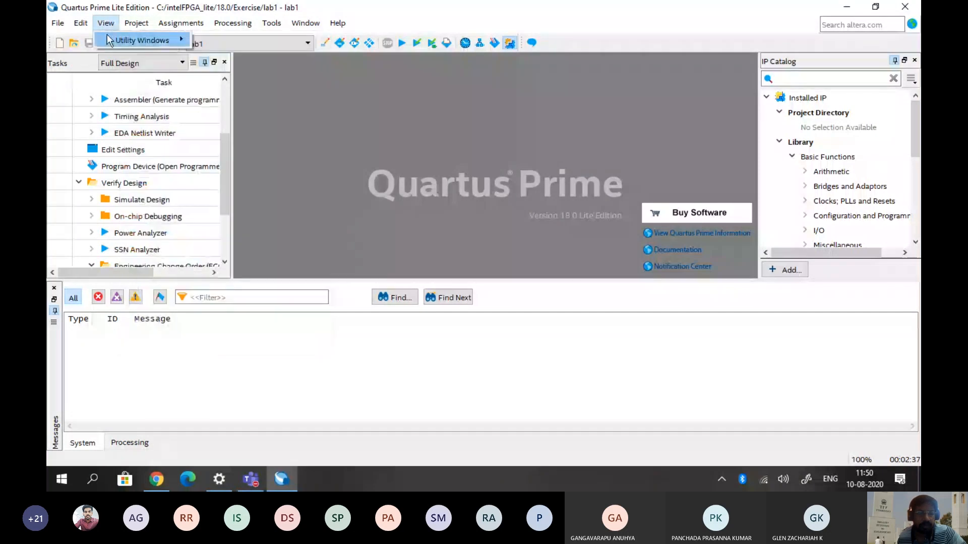
mouse_move(107, 37)
left_click(214, 45)
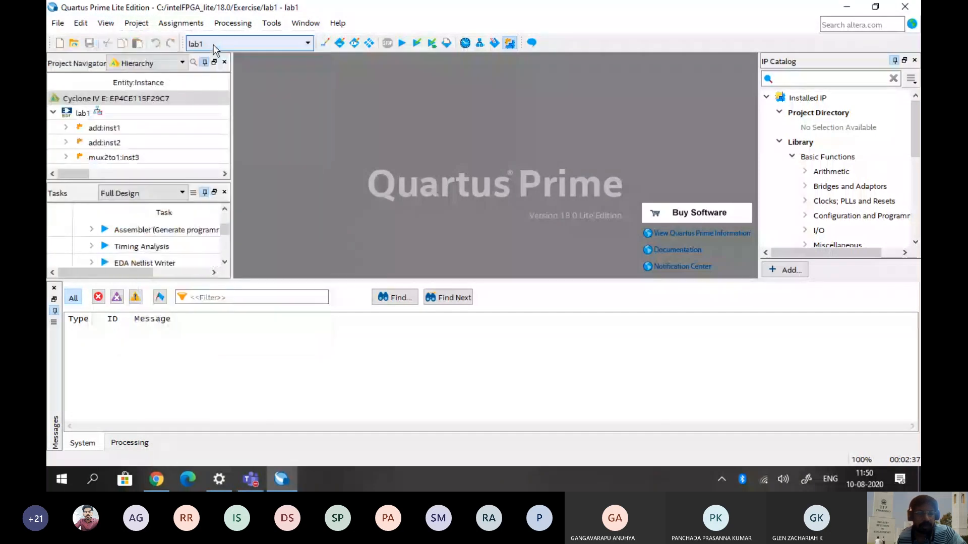
Select the Cyclone IV E device entry in the Project Navigator and review the list of utility windows
left_click(84, 97)
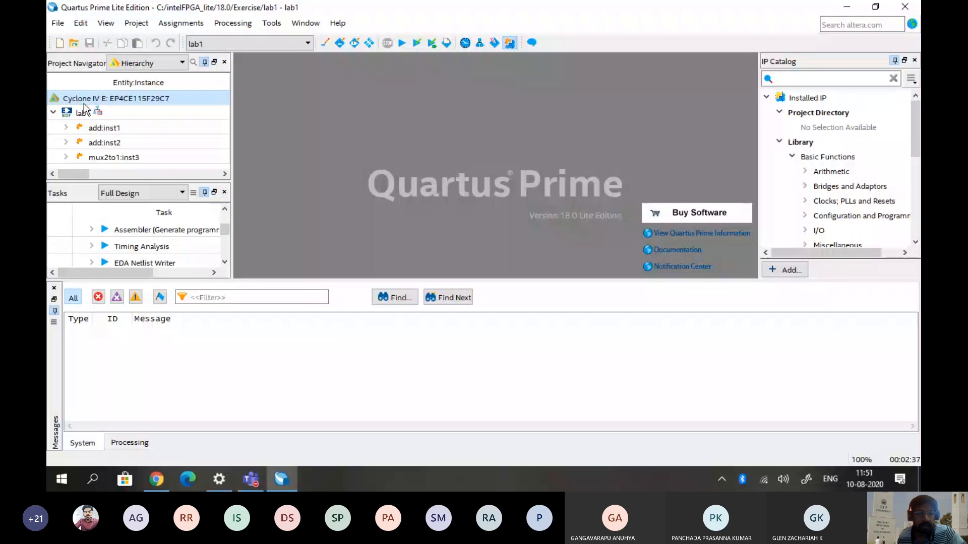
left_click(105, 23)
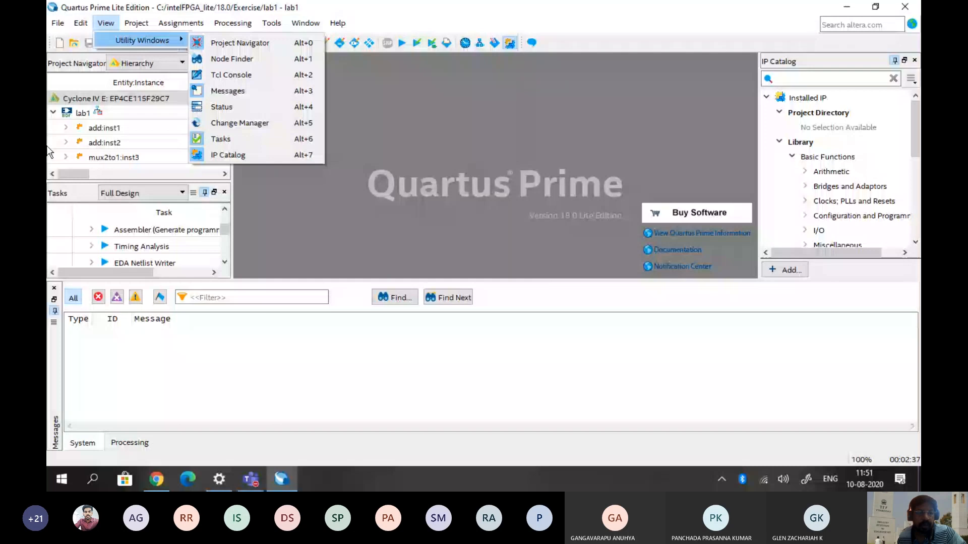
left_click(292, 242)
Open the file settings of the lab1 project and remove lab1.bdf from the list of design files
left_click(136, 23)
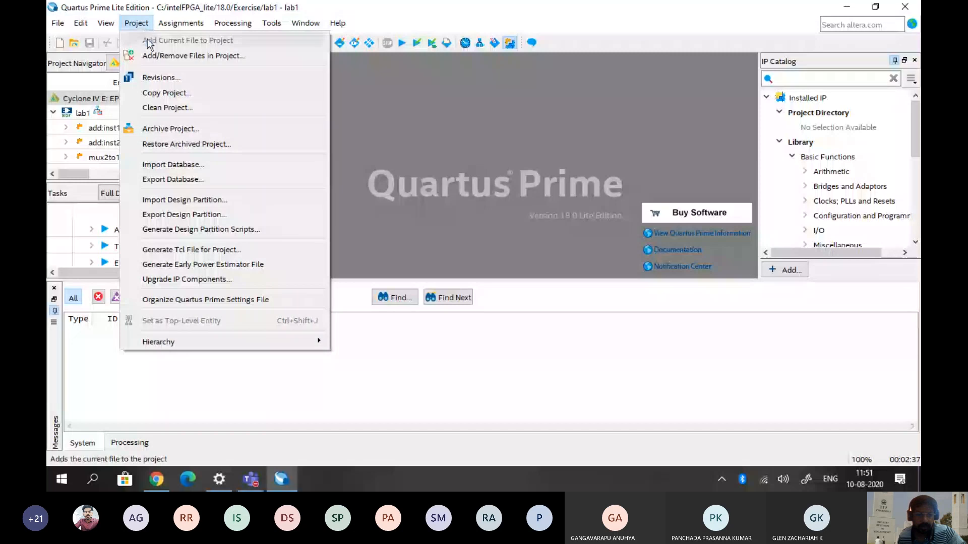
left_click(158, 58)
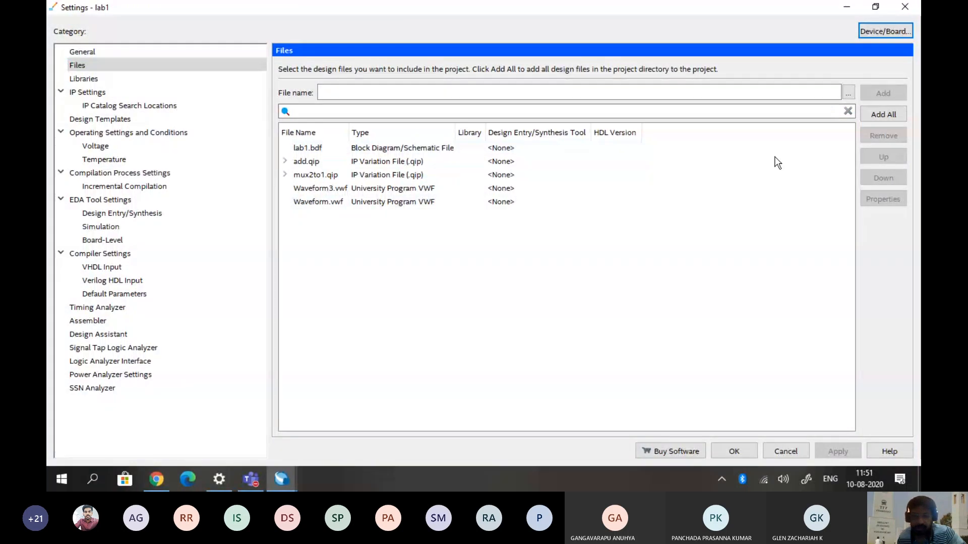
left_click(315, 148)
left_click(878, 136)
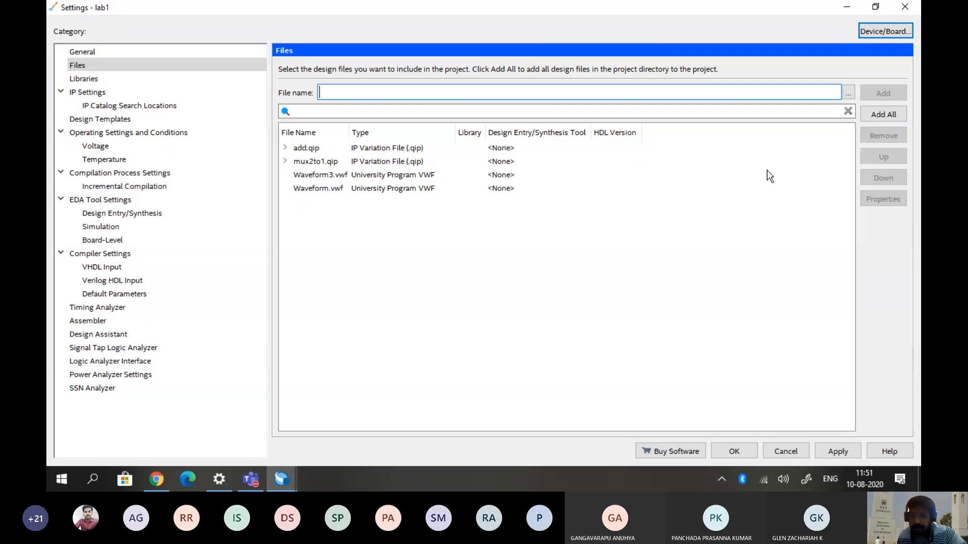
Browse the Exercise folder for a design file, select the add Verilog file, and cancel both the selection and the settings changes
left_click(848, 96)
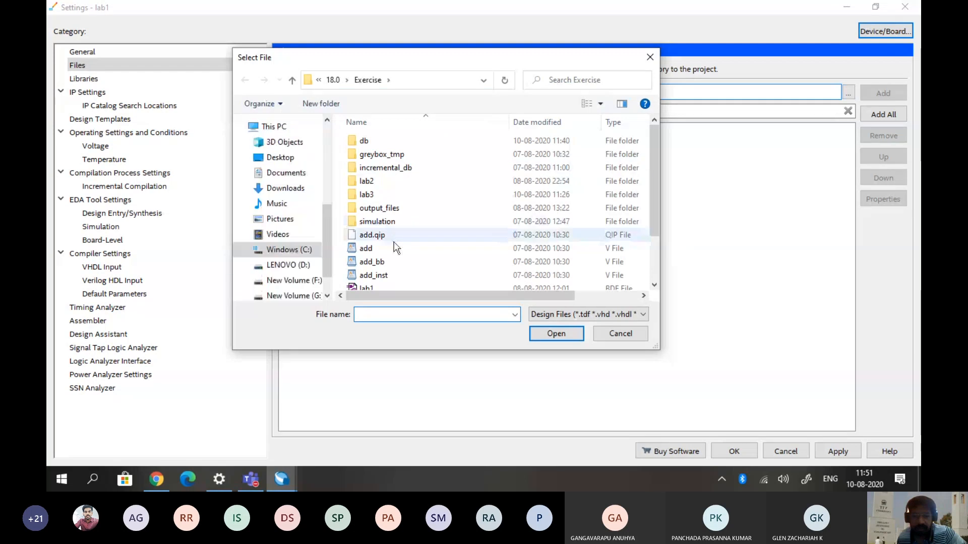
scroll(371, 275, "down", 2)
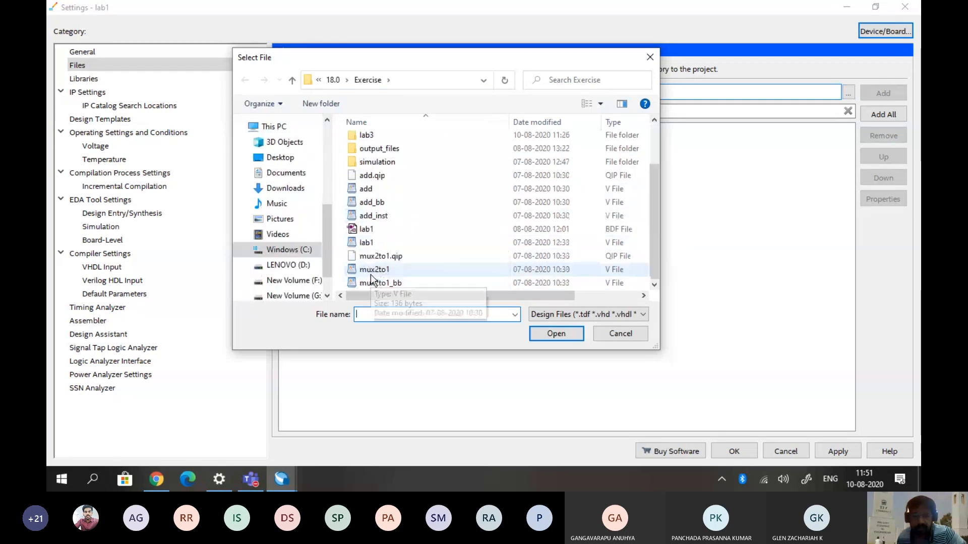
left_click(376, 189)
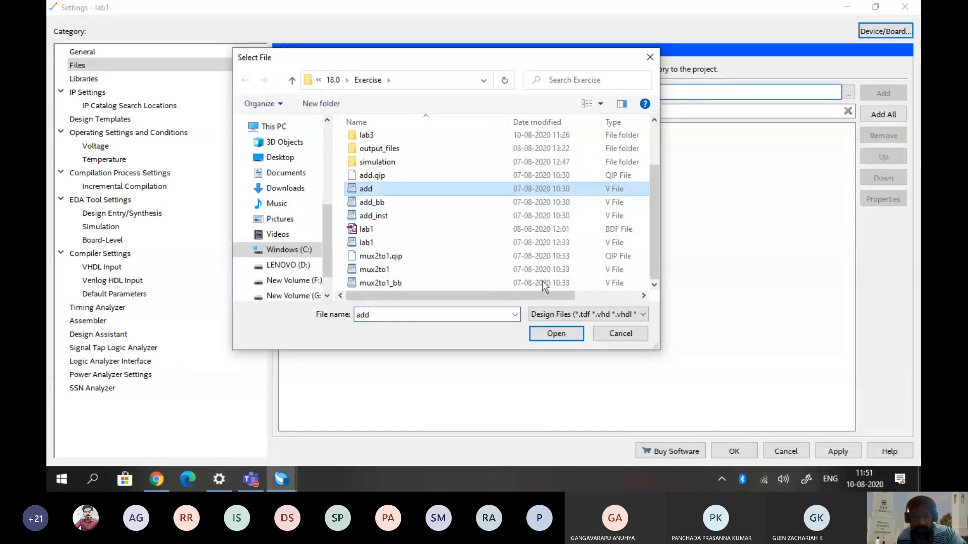
left_click(624, 331)
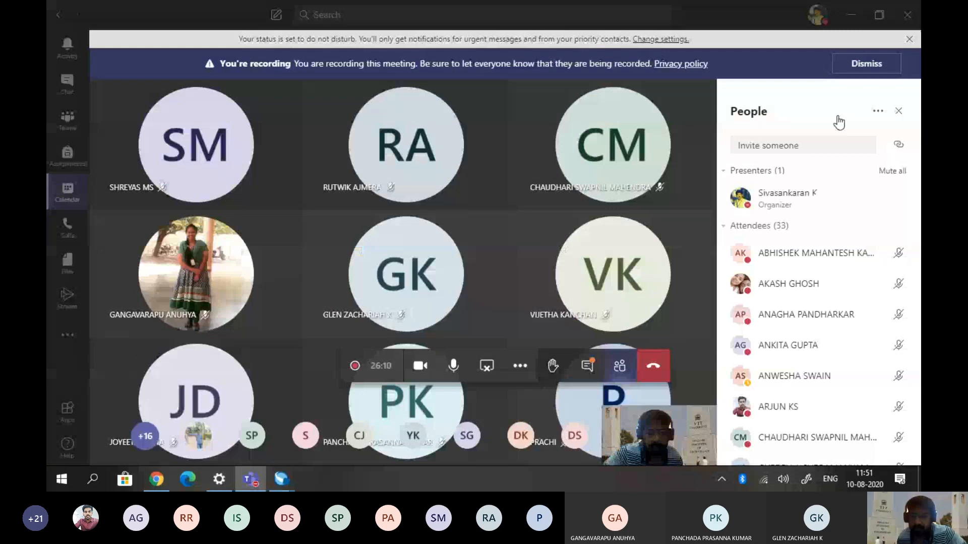
left_click(282, 479)
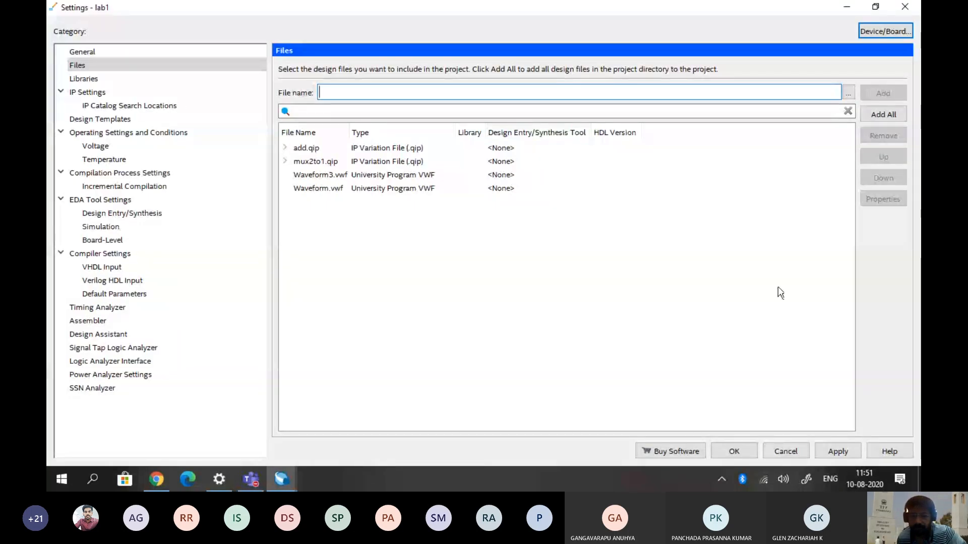
left_click(798, 450)
Try the Cyclone 10 LP family in the device settings and close them without saving
left_click(137, 22)
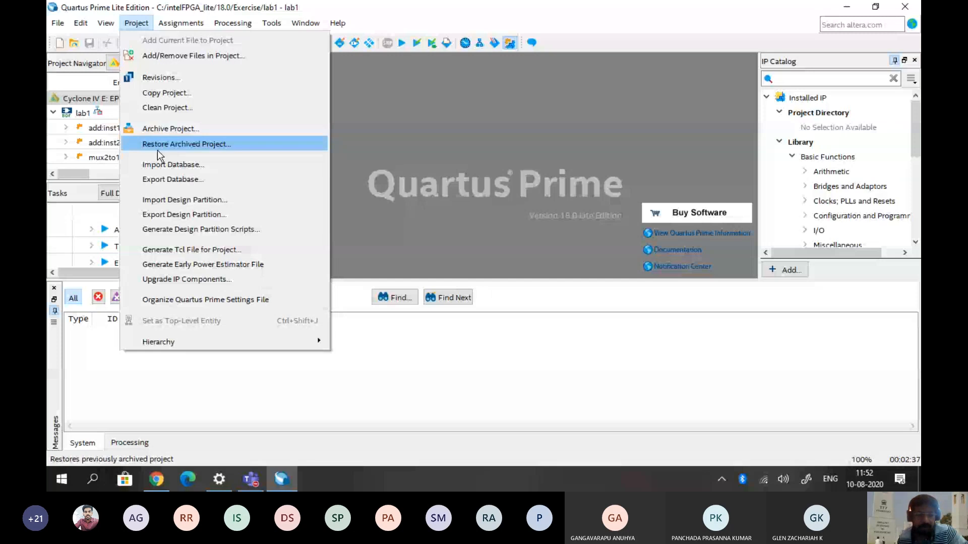
mouse_move(171, 22)
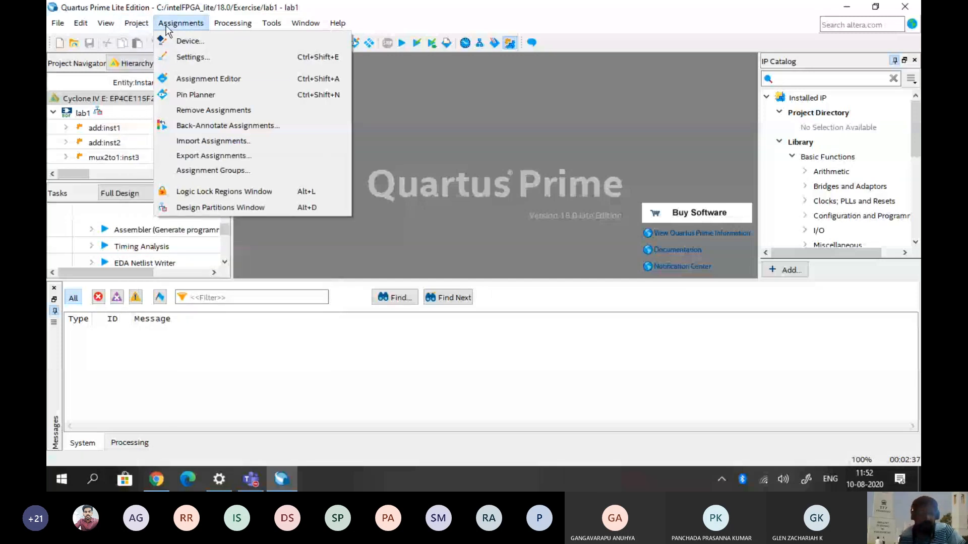
left_click(190, 44)
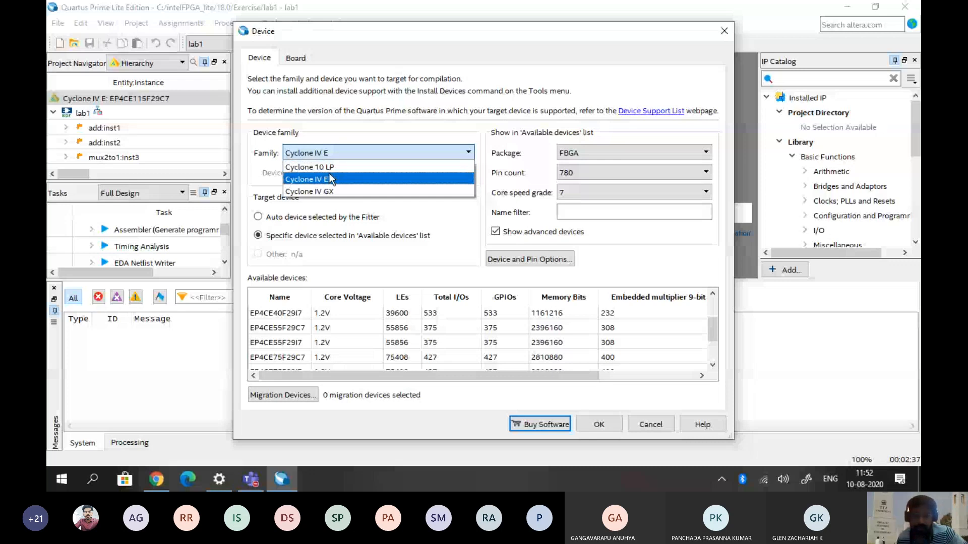
left_click(309, 167)
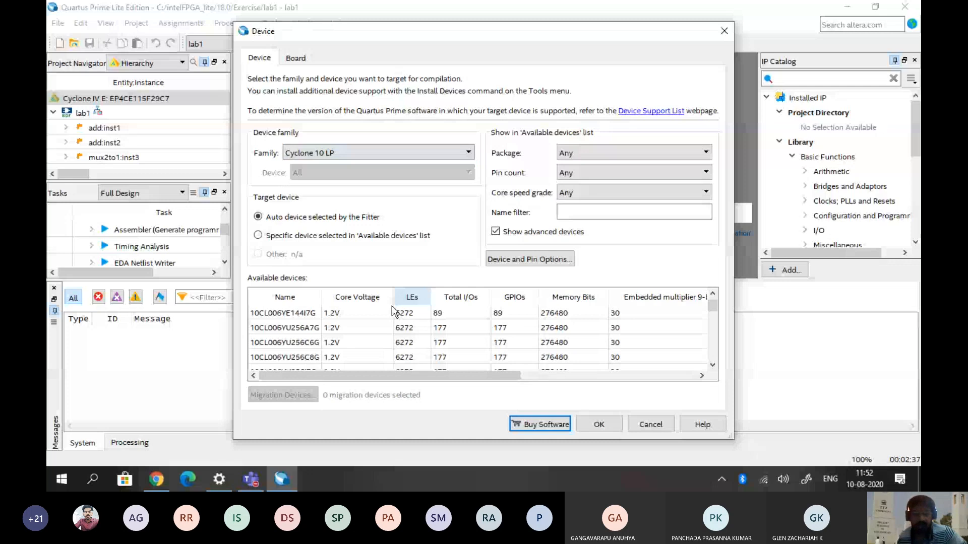
left_click(724, 30)
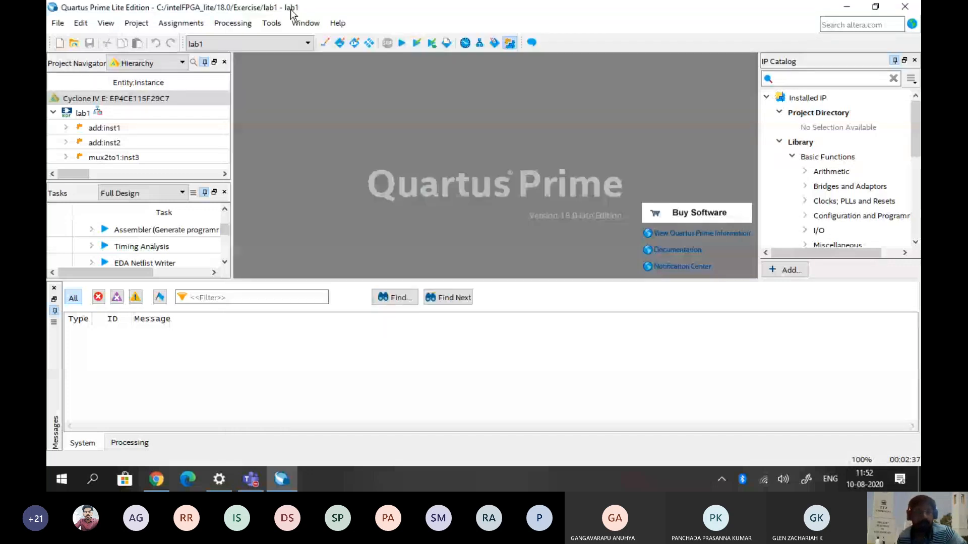
Review the General, Files and Libraries settings of lab1, and browse for a global library directory before cancelling the selection
left_click(181, 23)
left_click(199, 58)
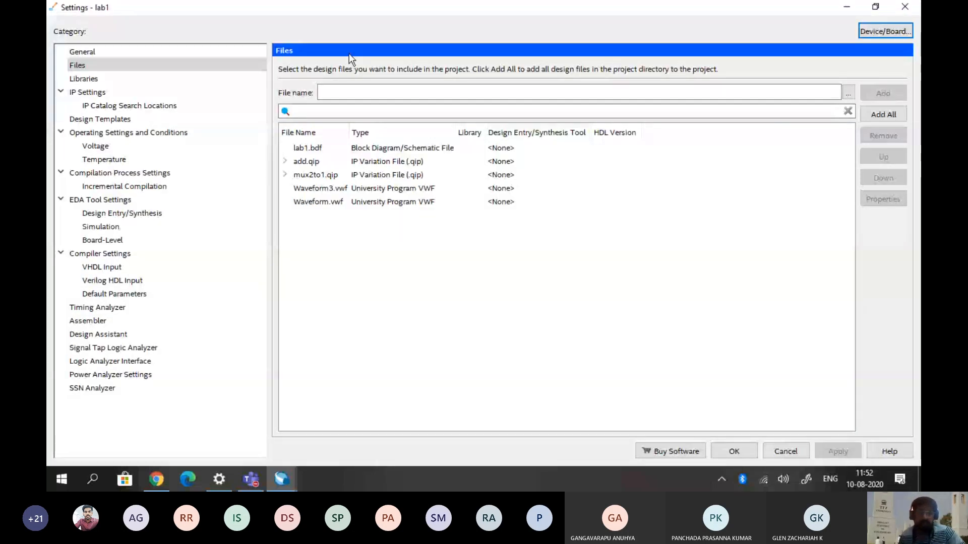
left_click(83, 52)
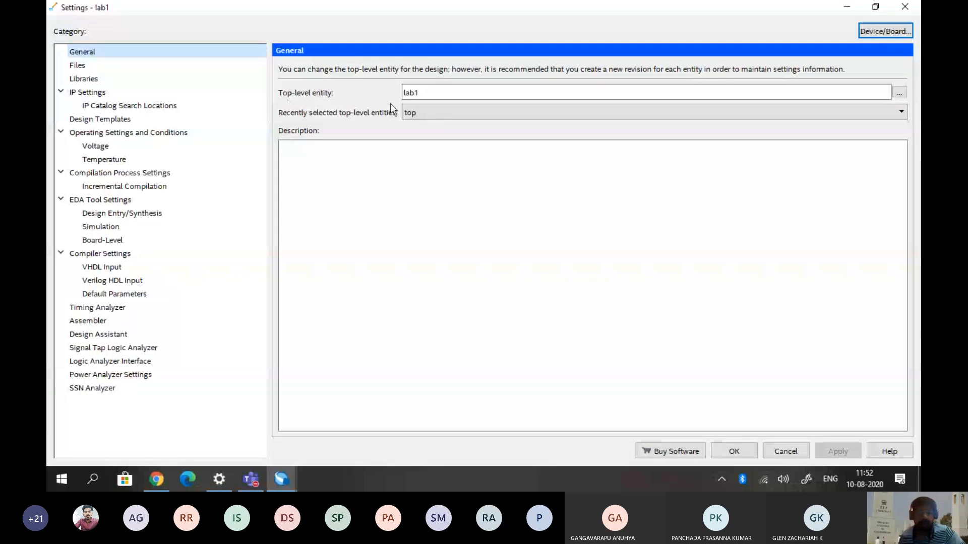
left_click(113, 65)
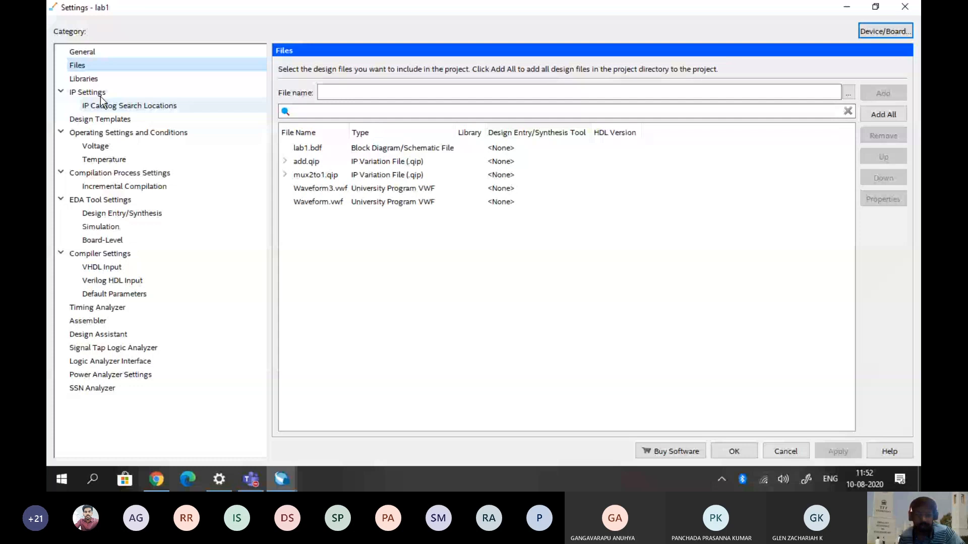
left_click(93, 79)
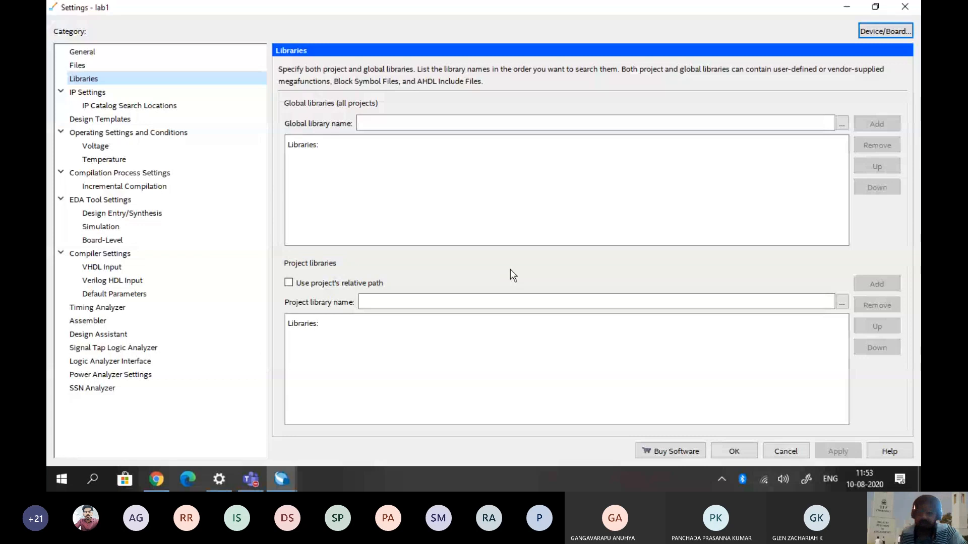
left_click(841, 124)
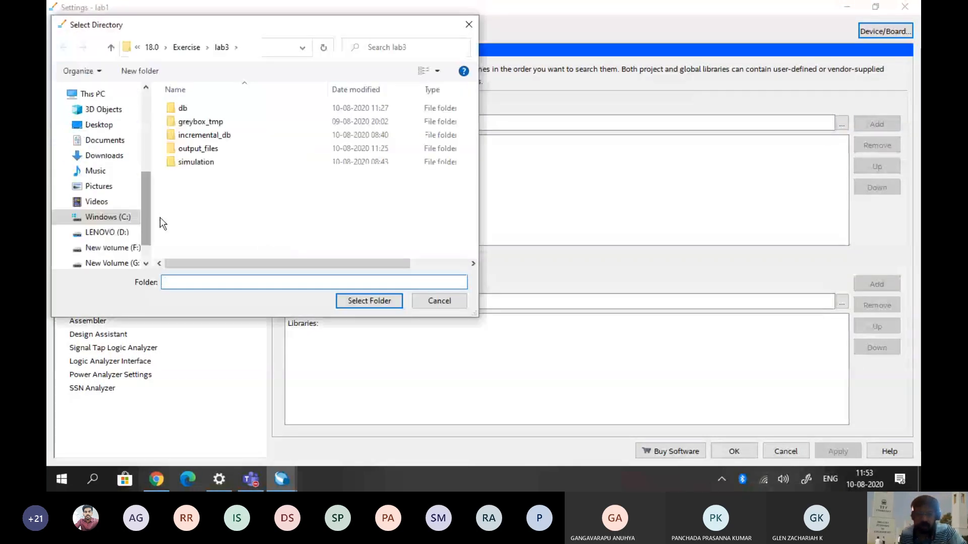
left_click(455, 303)
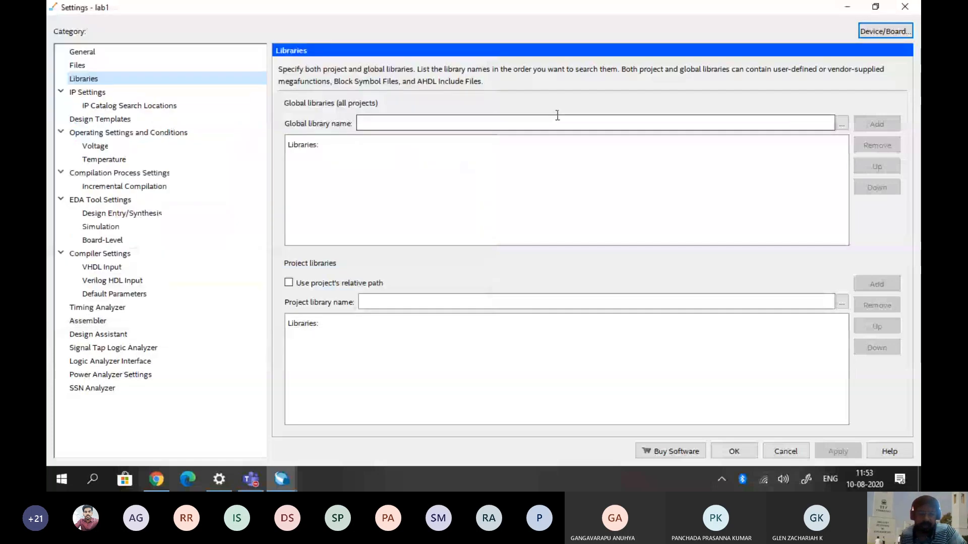
Review the IP settings, the operating settings and conditions, and the EDA tool settings of the project
left_click(76, 93)
left_click(72, 133)
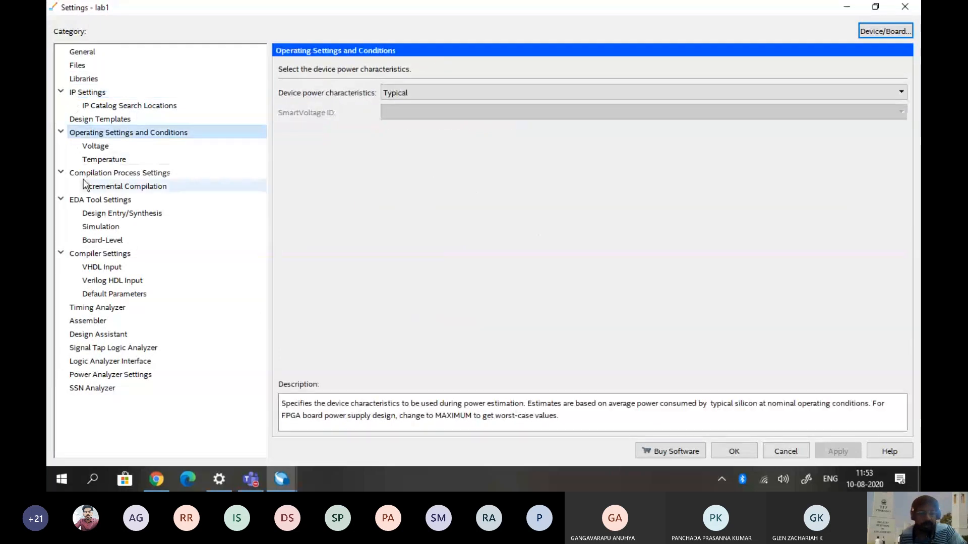
left_click(109, 199)
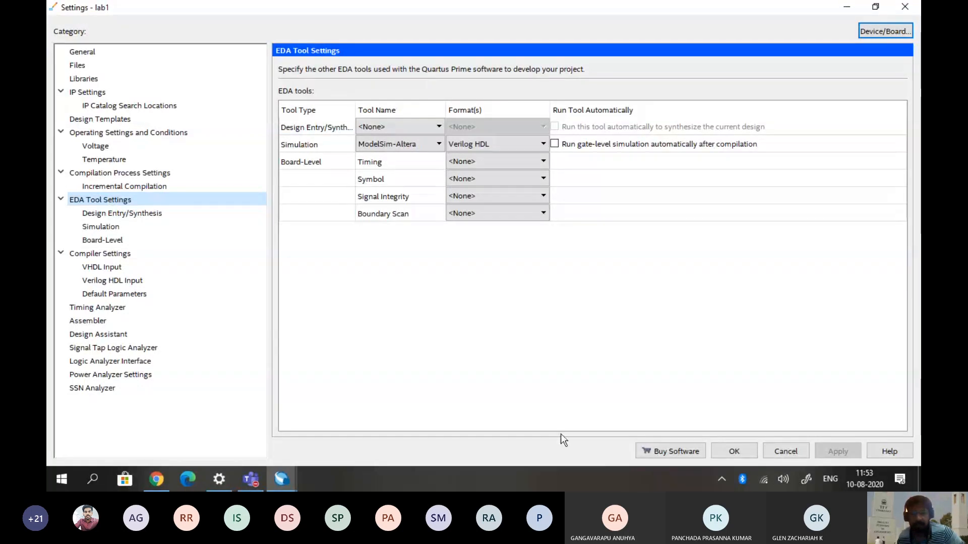
left_click(400, 235)
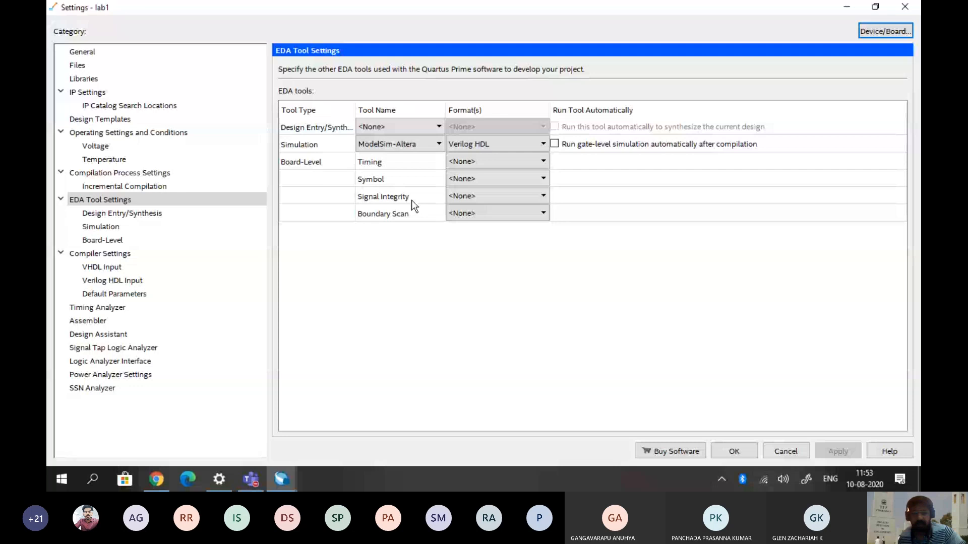
Switch the simulation tool to None and back to ModelSim-Altera, and apply the EDA tool settings
left_click(409, 145)
left_click(404, 160)
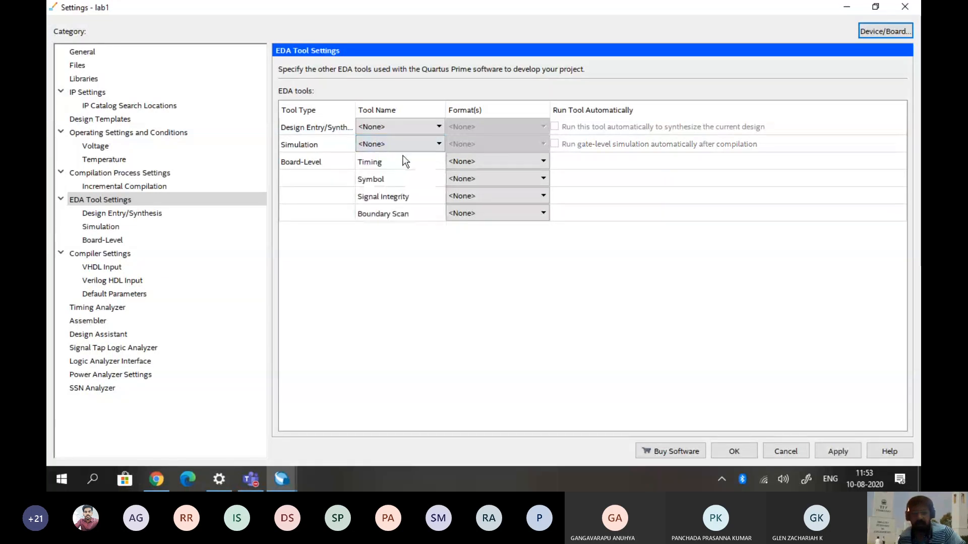
left_click(403, 145)
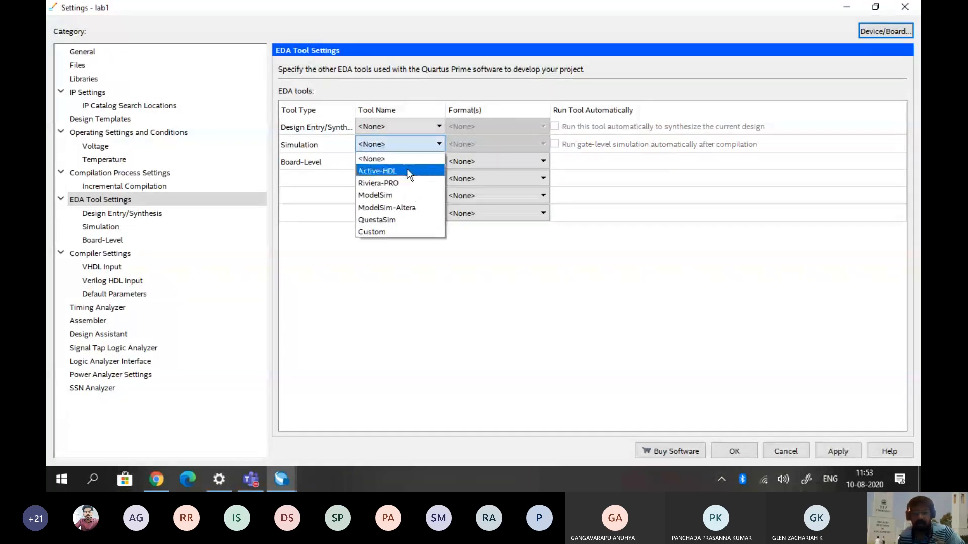
left_click(399, 207)
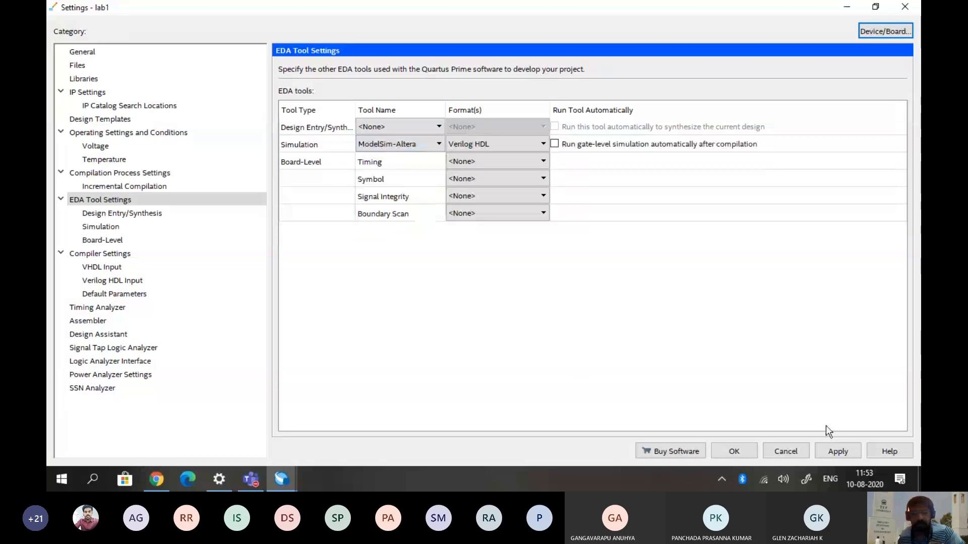
left_click(838, 451)
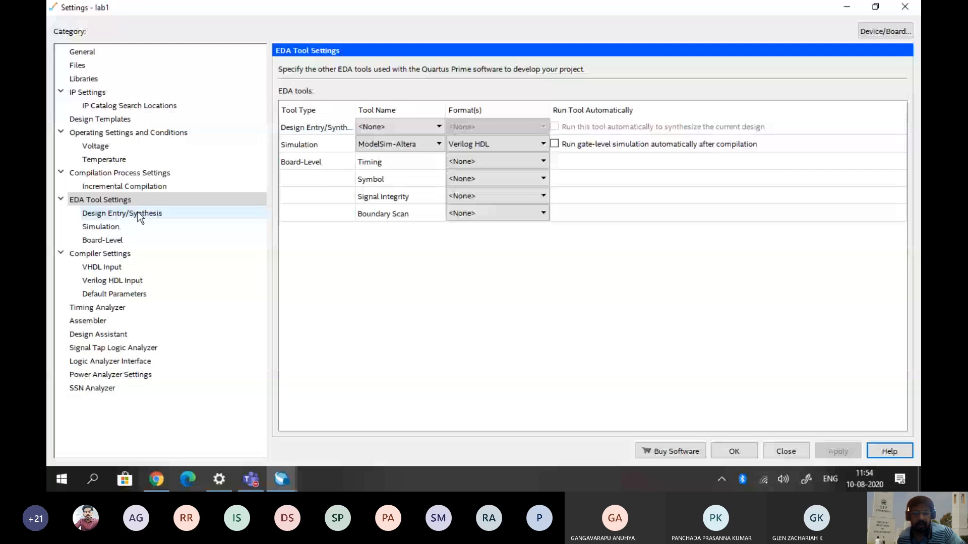
Try the high-effort Performance, aggressive Area and high-effort Power compiler optimization modes, and return to Balanced (Normal flow)
left_click(100, 254)
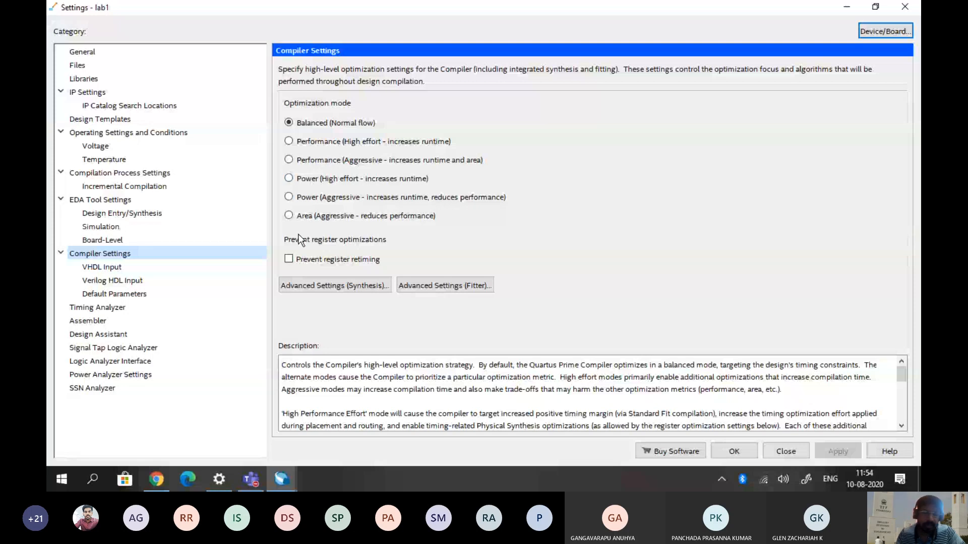
left_click(322, 145)
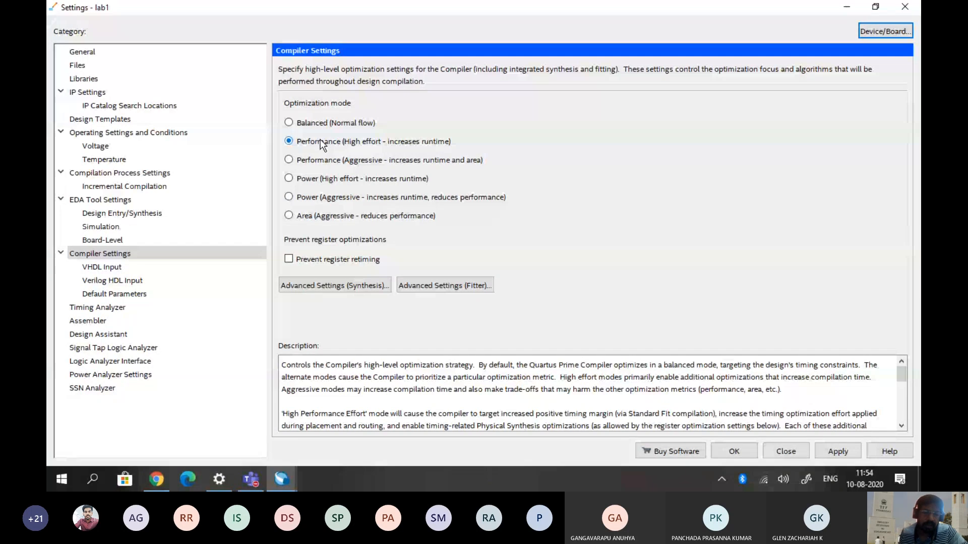
left_click(305, 213)
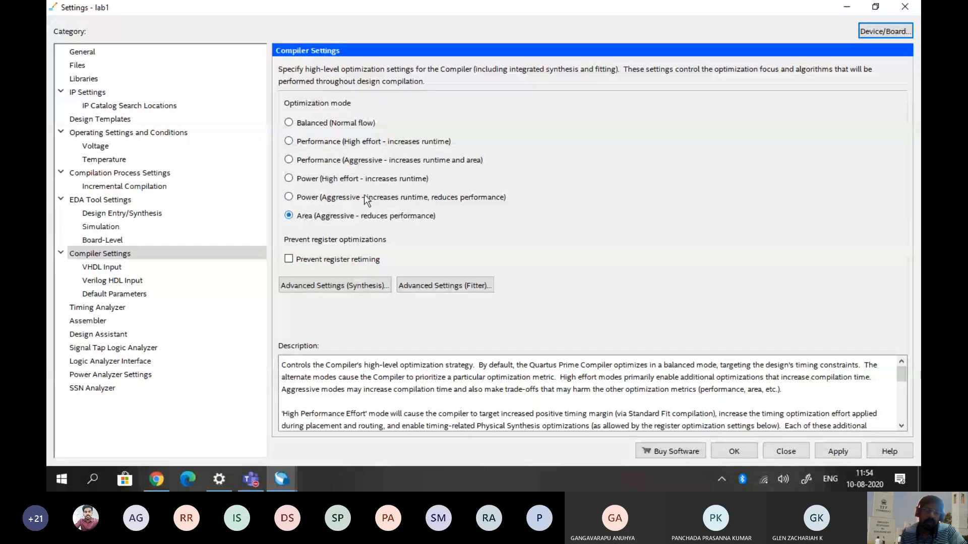
left_click(404, 185)
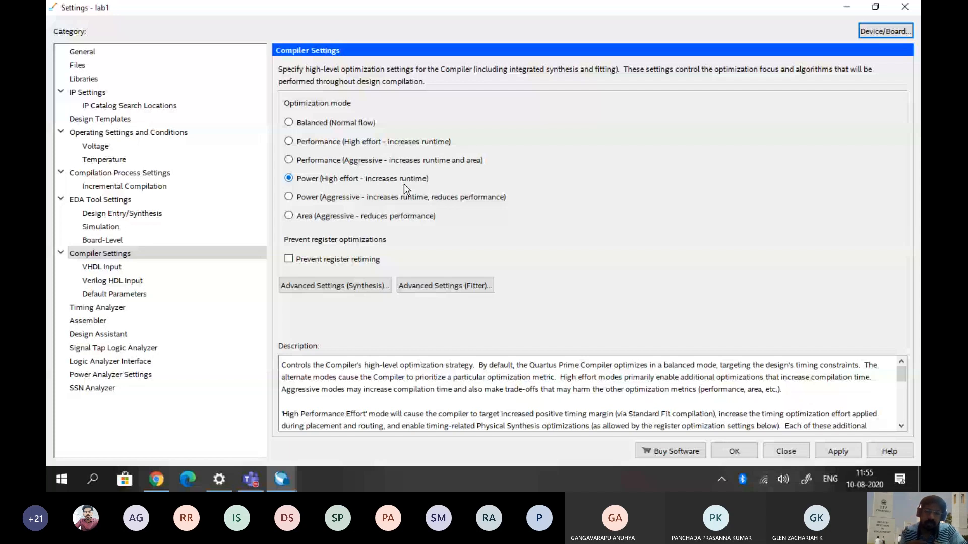
left_click(348, 123)
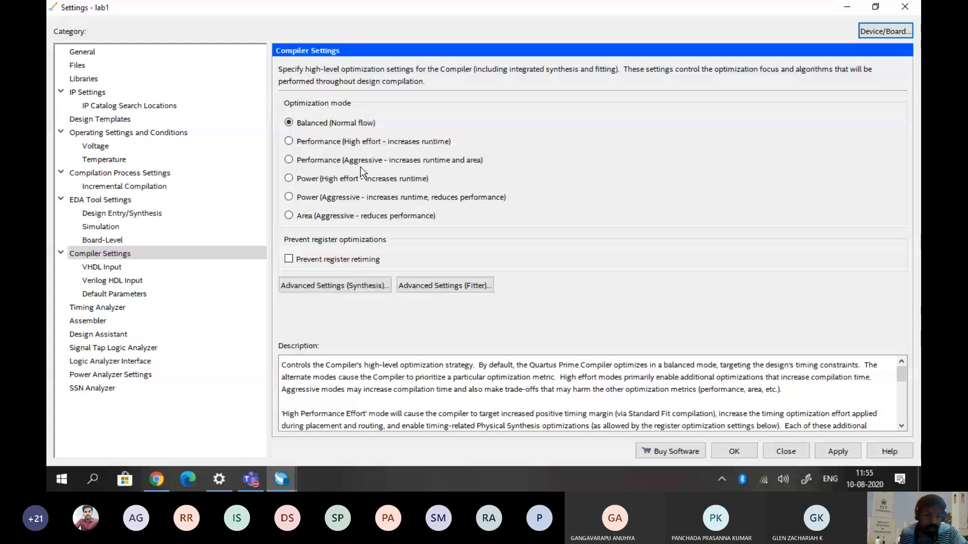
View the Timing Analyzer, Assembler and Signal Tap Logic Analyzer settings, and close the project settings
left_click(97, 307)
left_click(84, 321)
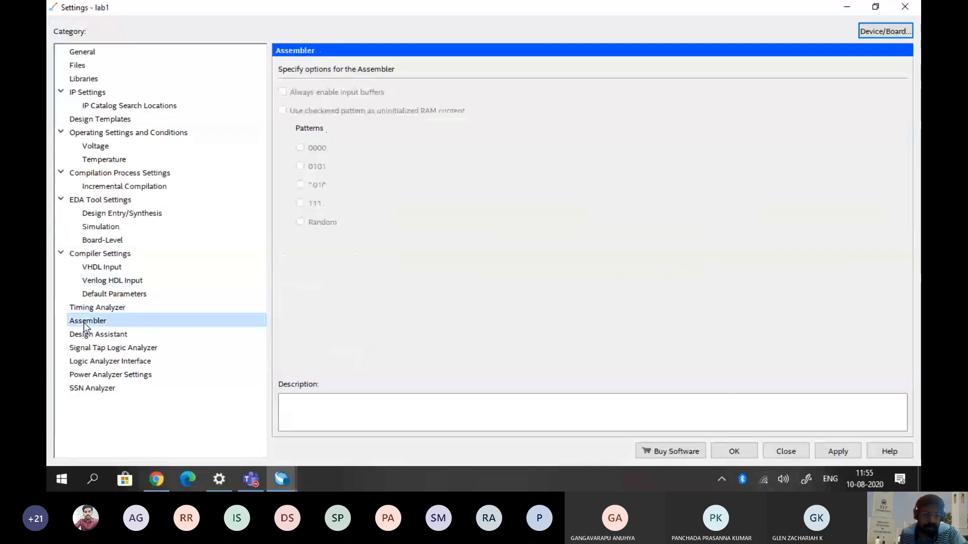
left_click(99, 348)
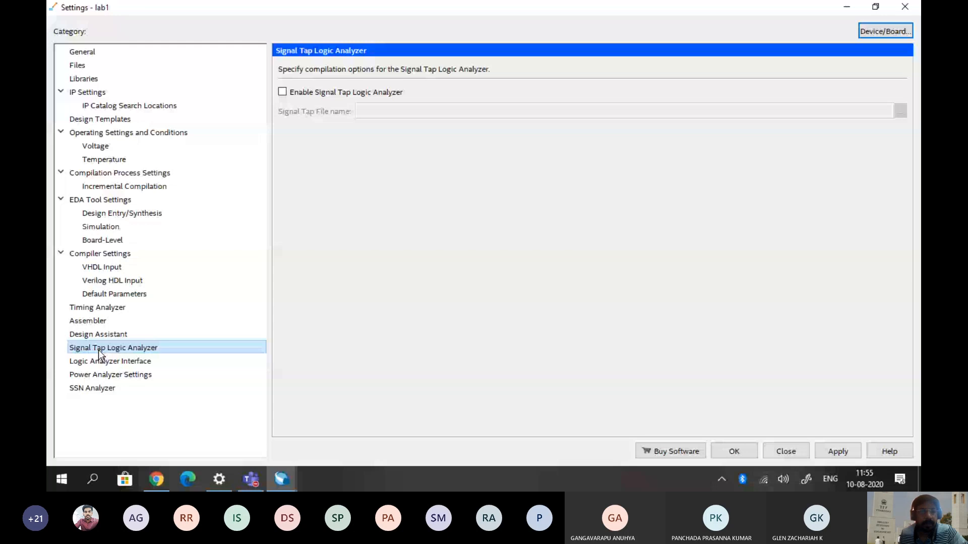
left_click(905, 6)
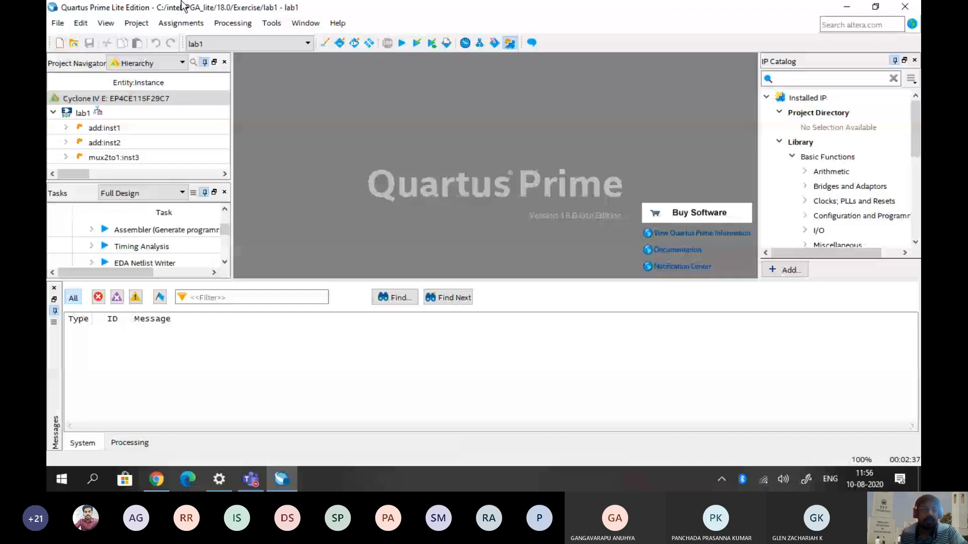
Open the Assignment Editor, and look at the options for importing assignments without importing any
left_click(180, 23)
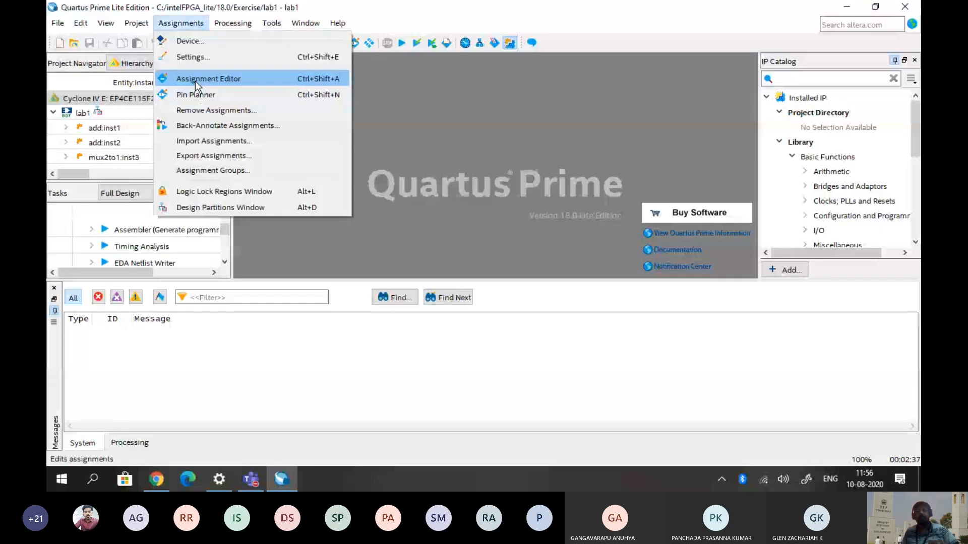
left_click(195, 80)
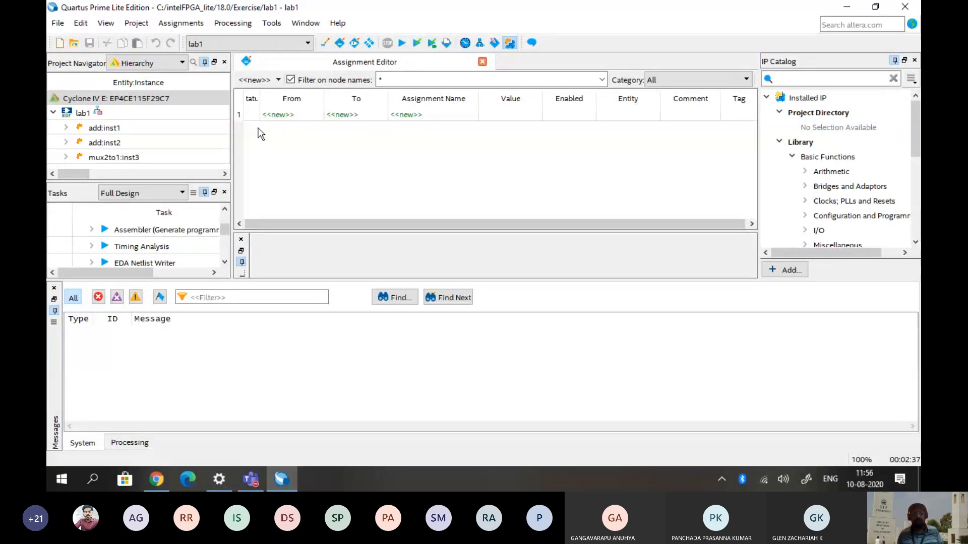
left_click(177, 25)
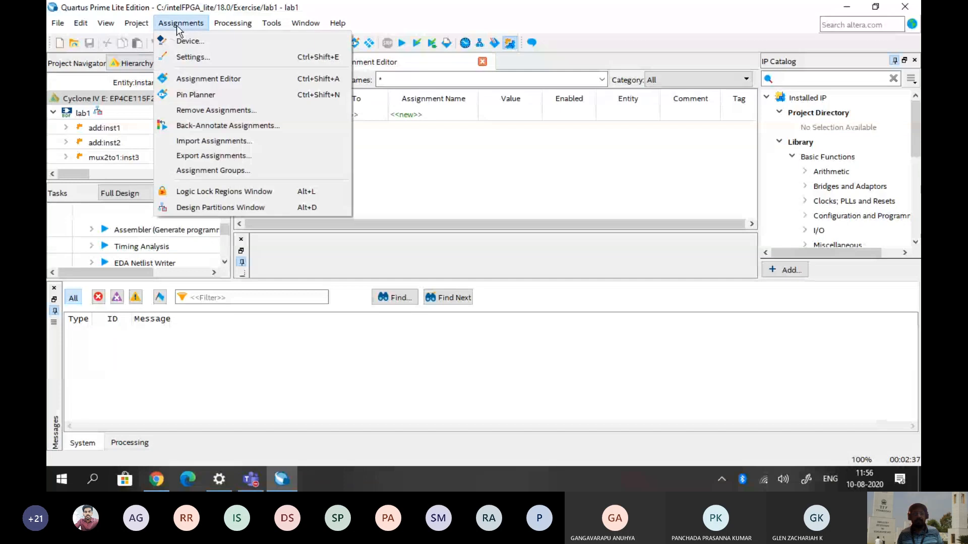
left_click(222, 141)
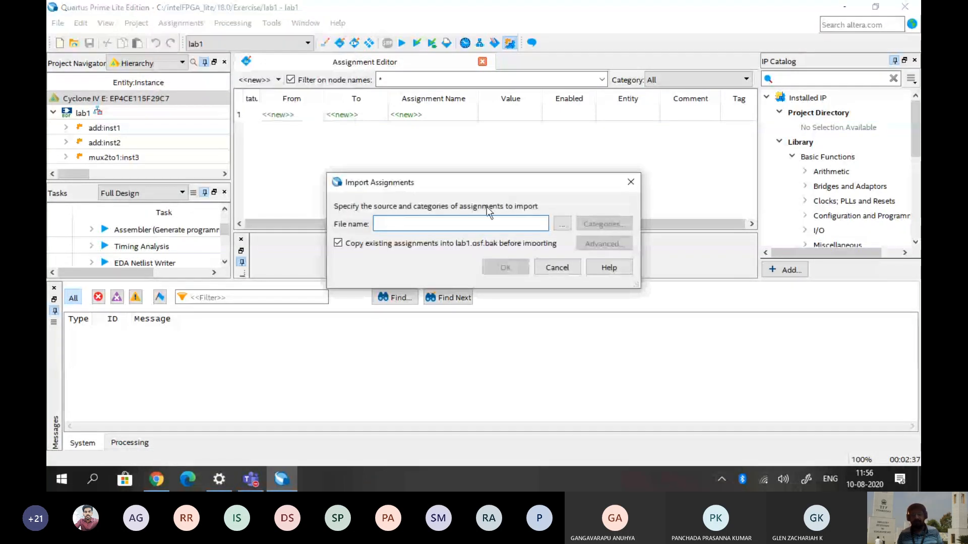
left_click(577, 273)
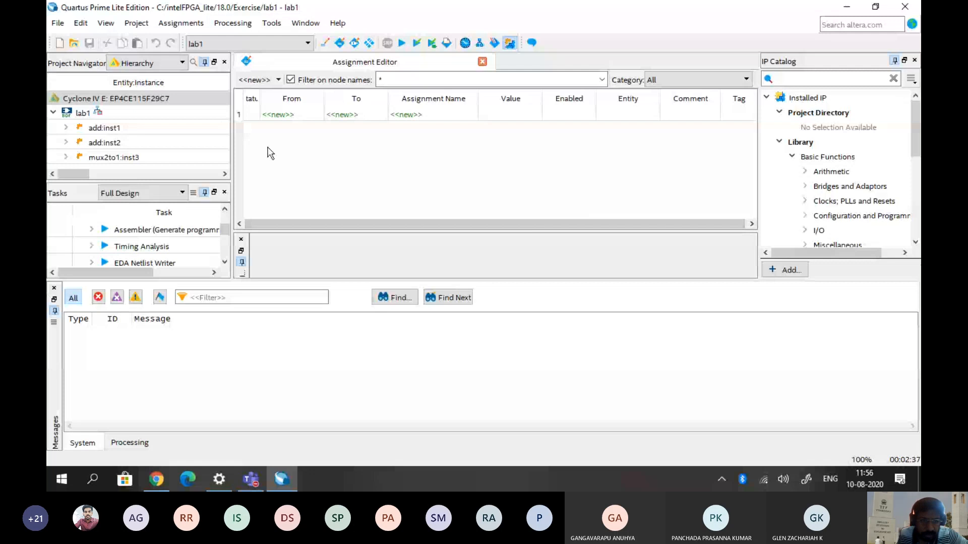
Open the Pin Planner, and review the available assignment and processing commands
left_click(179, 23)
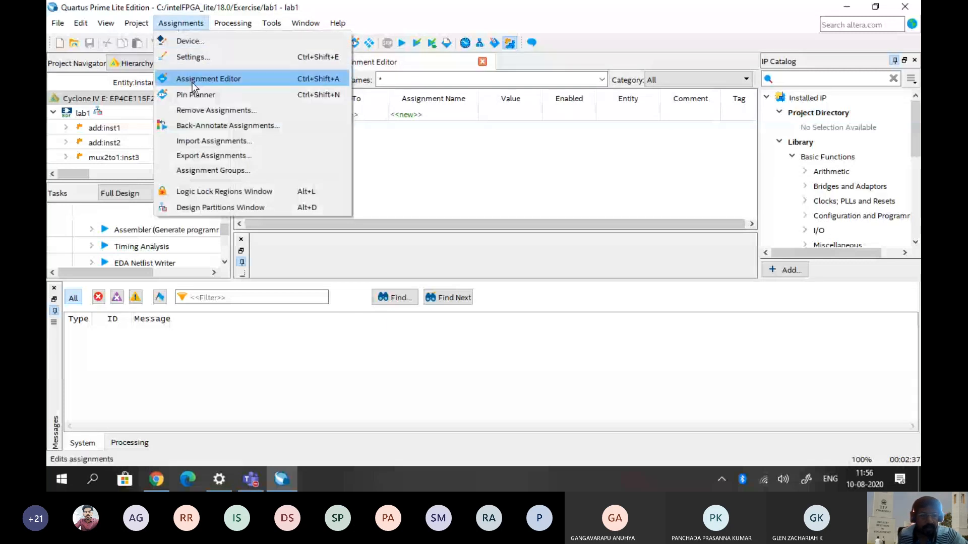
left_click(194, 95)
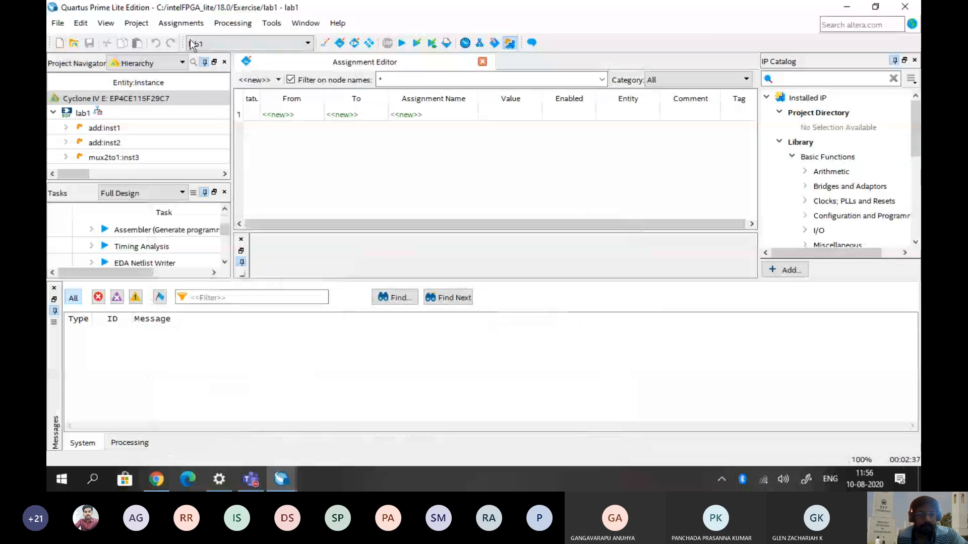
left_click(188, 23)
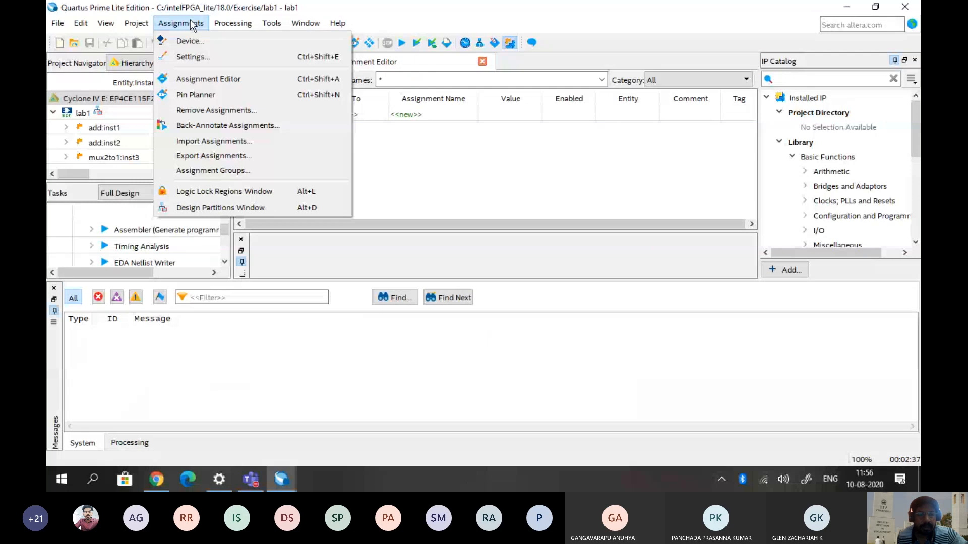
mouse_move(213, 26)
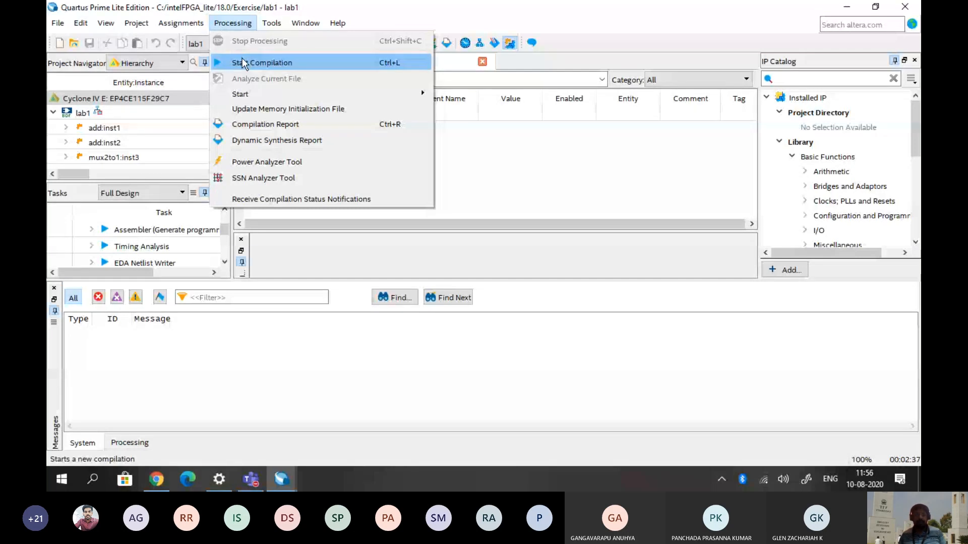
Review the Full Design compilation tasks, from Assign Constraints through Analysis & Synthesis and Fitter to EDA Netlist Writer
left_click(53, 208)
scroll(116, 239, "down", 1)
scroll(117, 240, "up", 1)
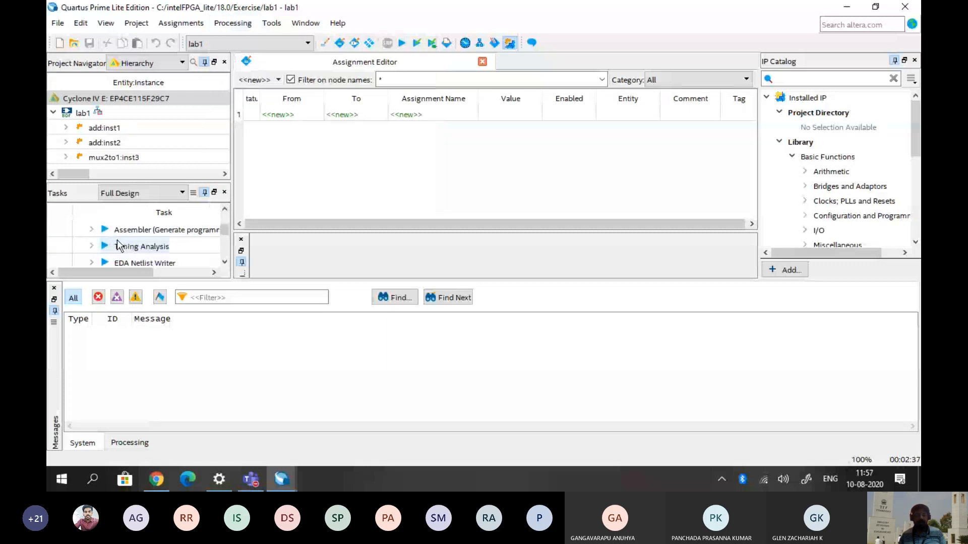
scroll(117, 240, "up", 1)
scroll(120, 237, "up", 1)
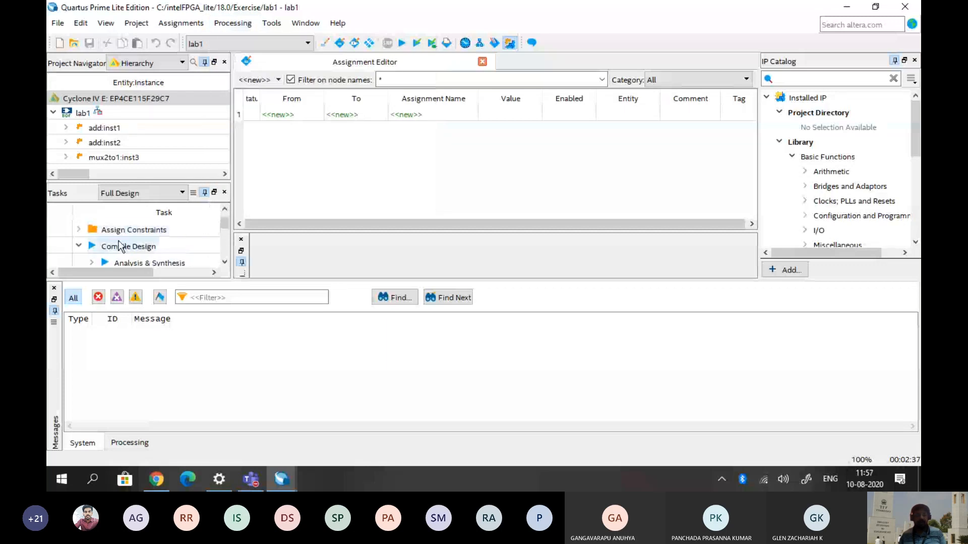
scroll(120, 247, "down", 1)
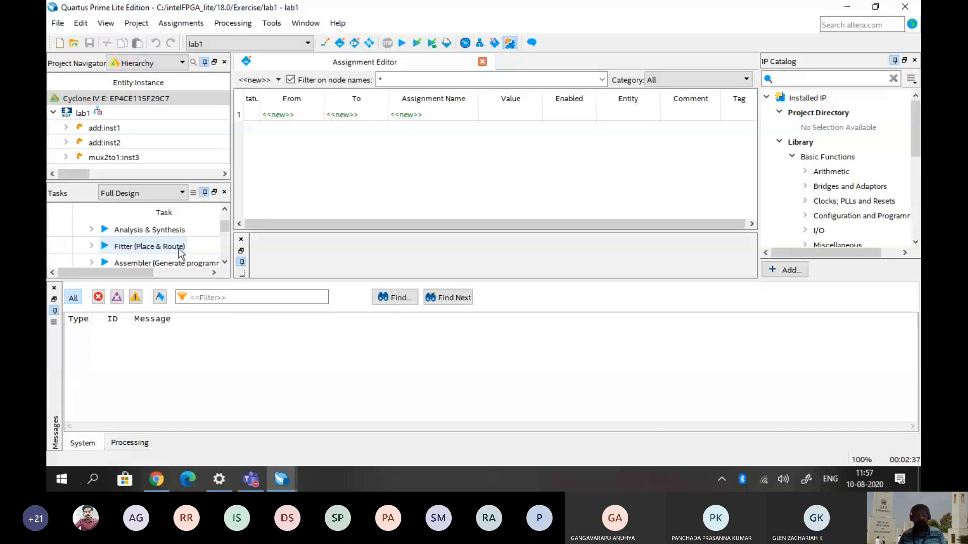
scroll(177, 248, "down", 1)
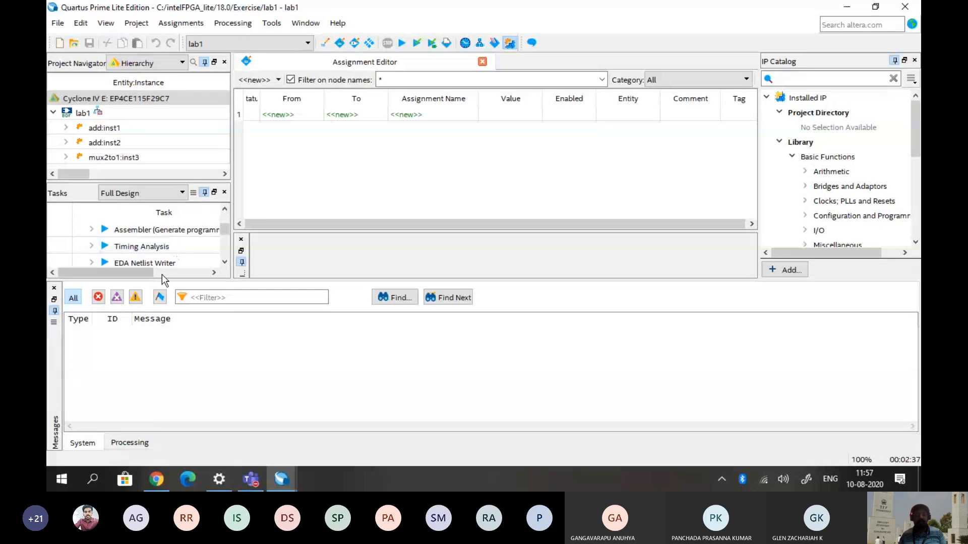
Review the processing commands, including Power Analyzer Tool, and the list of design tools down to Platform Designer
left_click(233, 24)
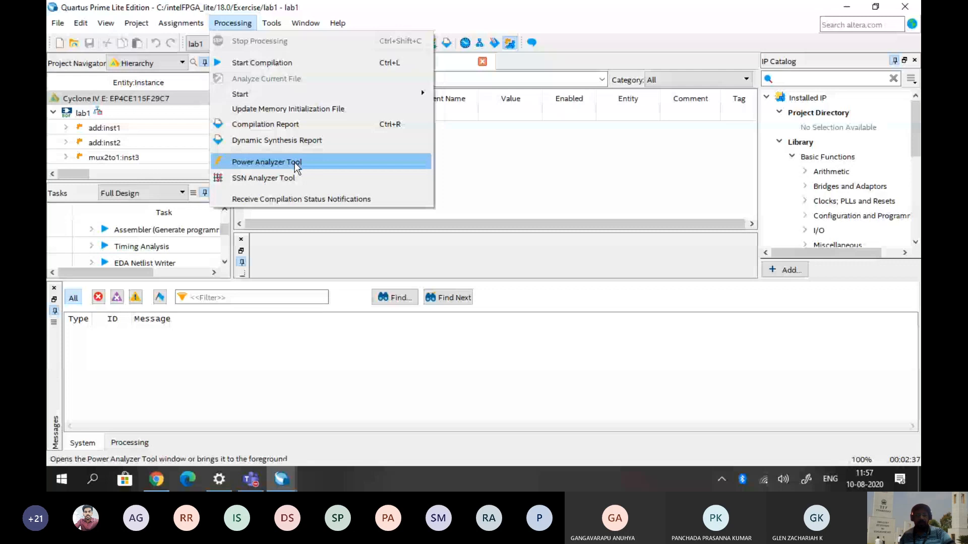
mouse_move(270, 23)
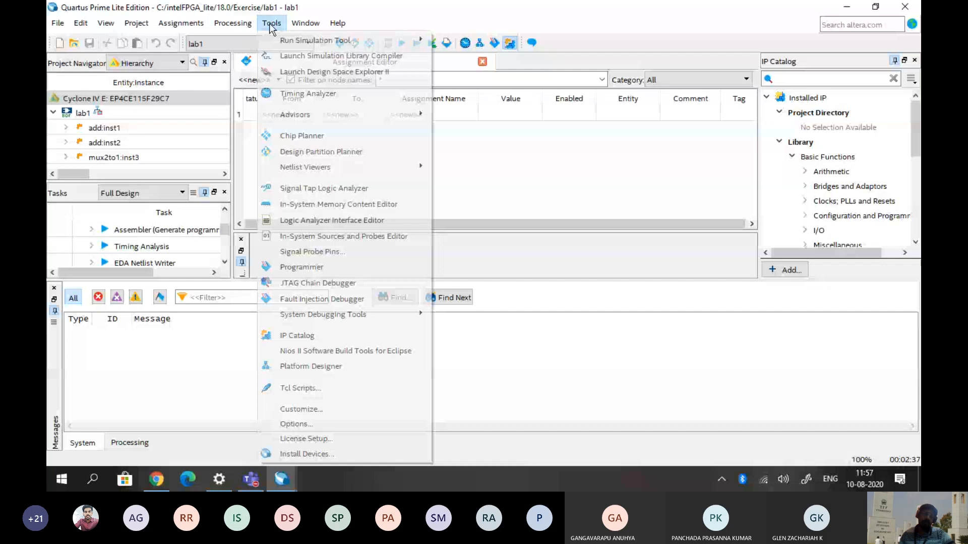
mouse_move(278, 39)
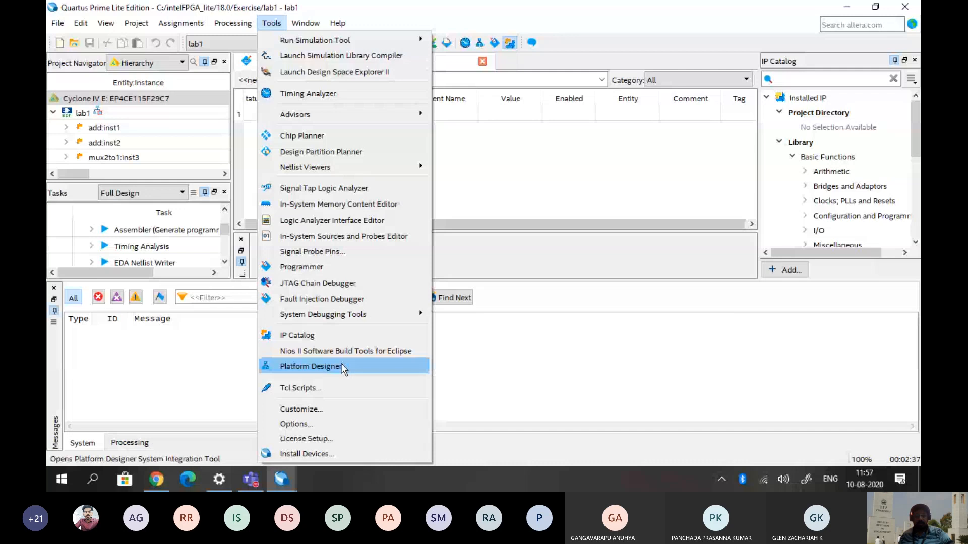
Check the ModelSim-Altera executable directory in the EDA Tool Options, and leave the options without changing anything
left_click(297, 424)
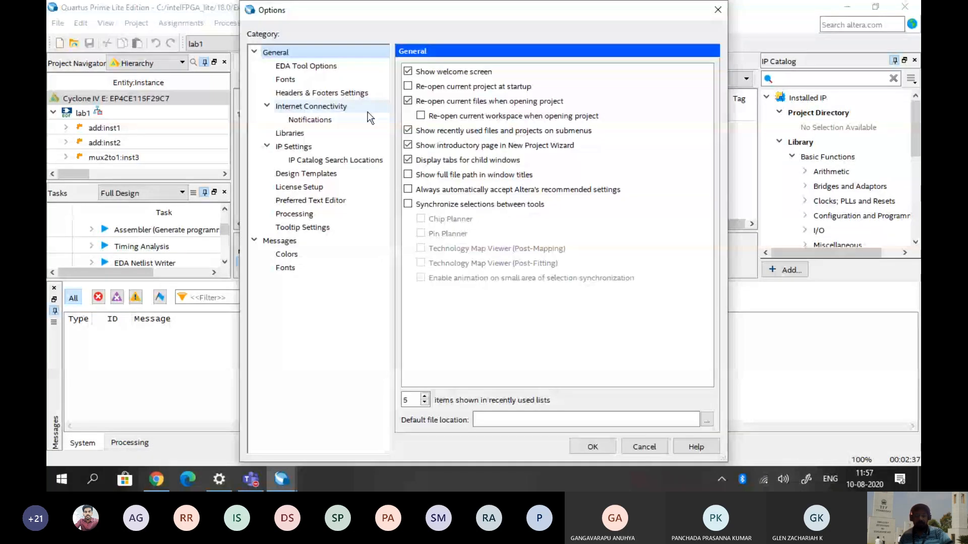
left_click(303, 67)
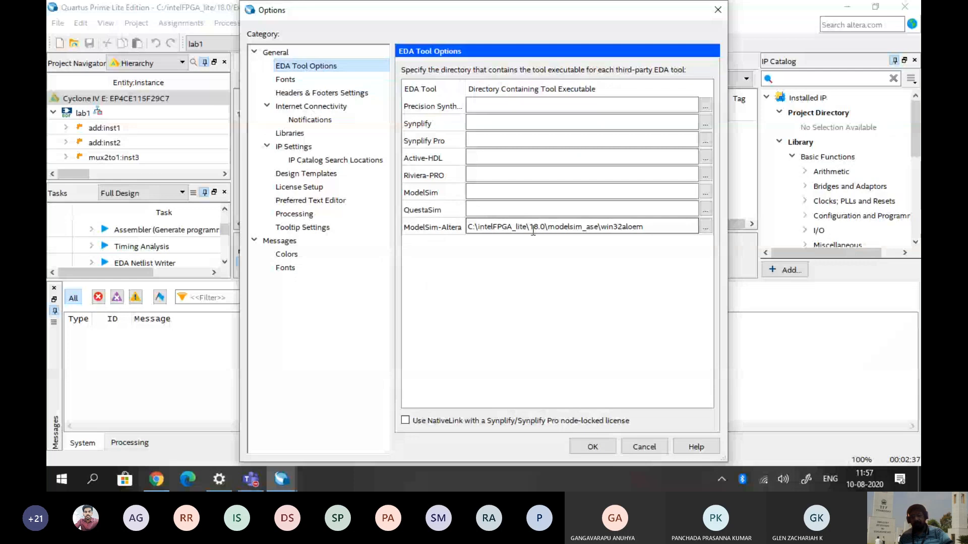
left_click_drag(664, 227, 470, 240)
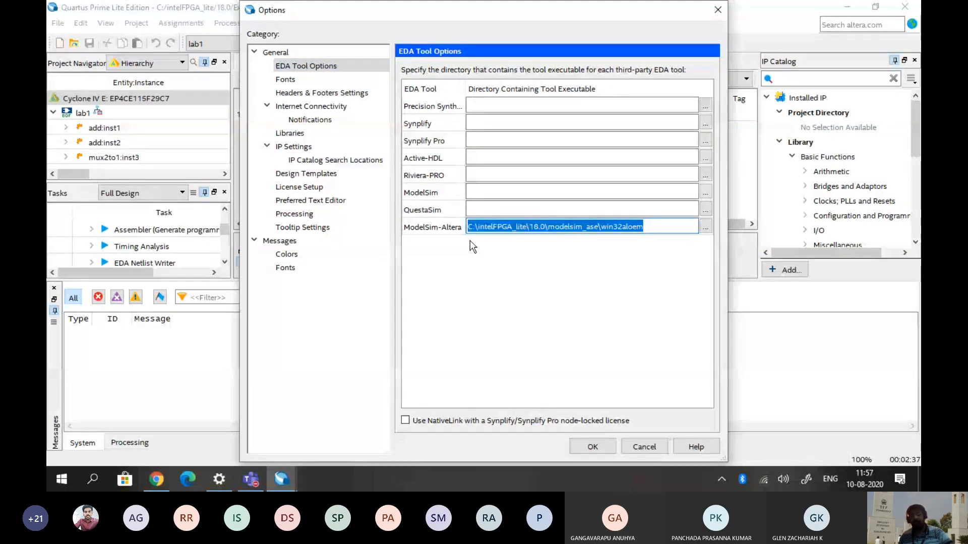
left_click(477, 255)
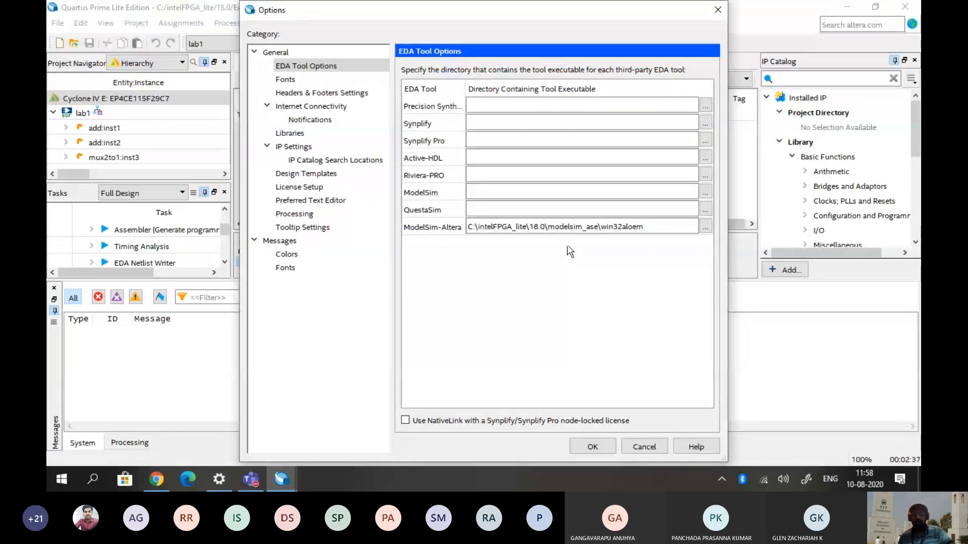
left_click(650, 227)
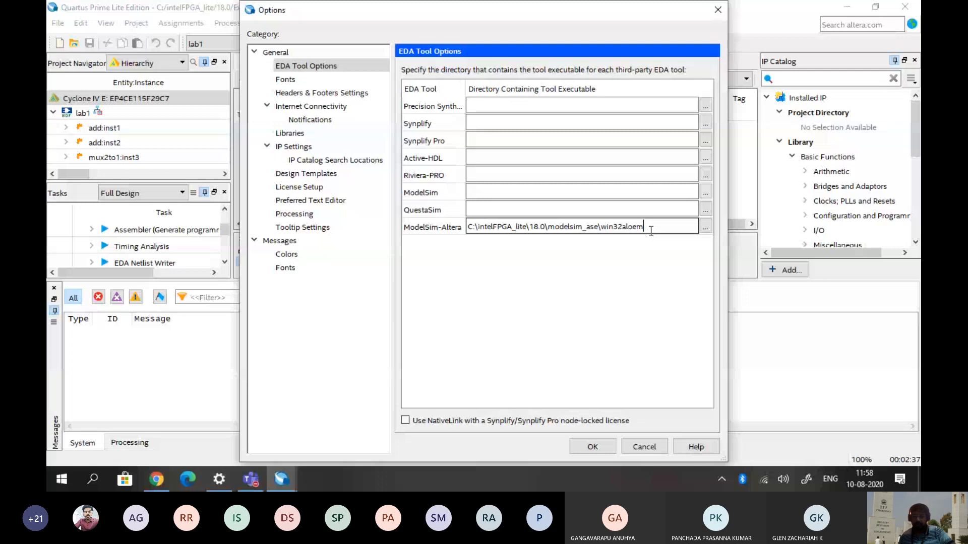
left_click(643, 446)
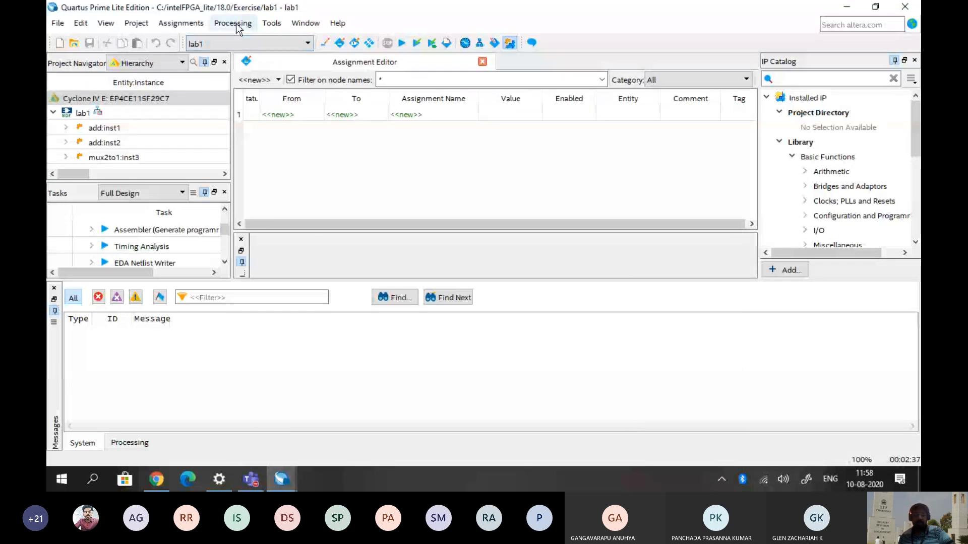
Look over the RTL and gate-level simulation commands and the available optimization advisors
left_click(272, 24)
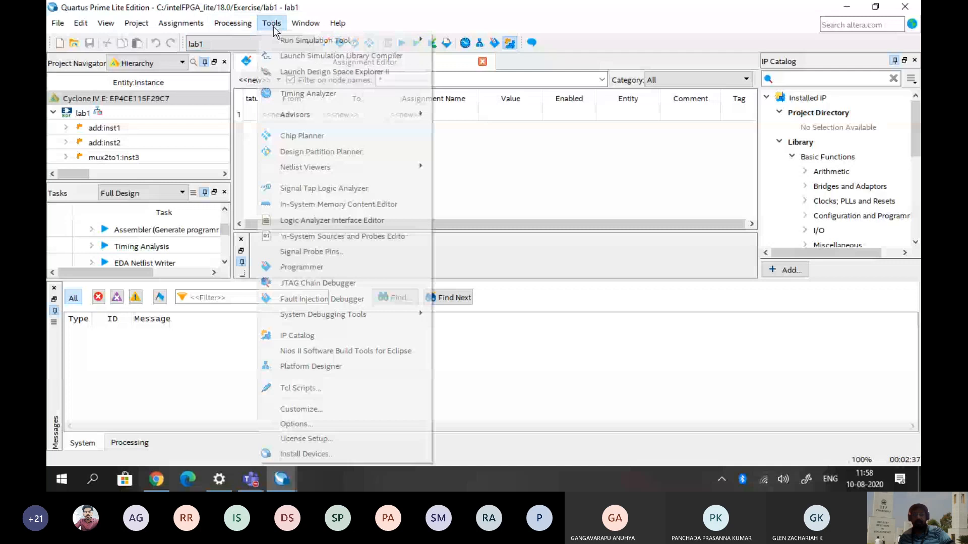
mouse_move(341, 42)
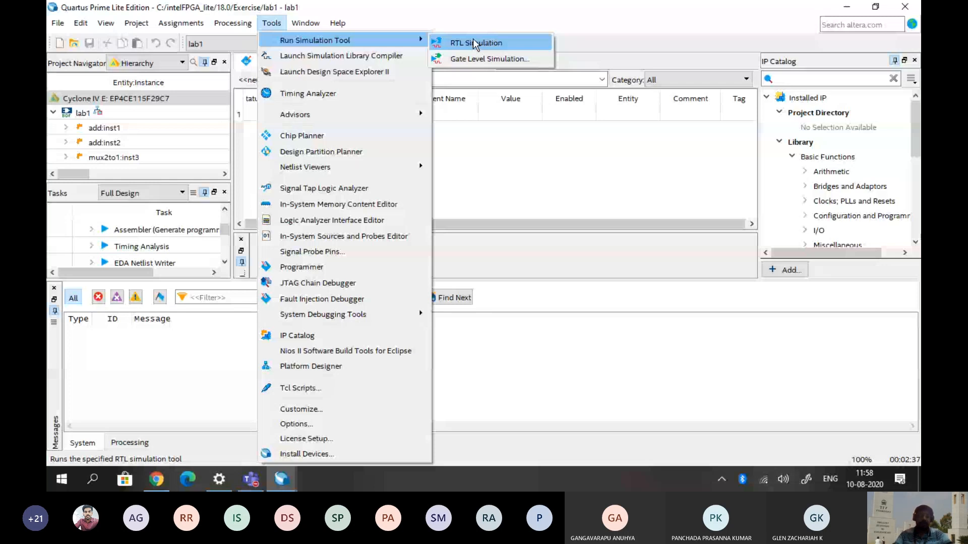
mouse_move(358, 113)
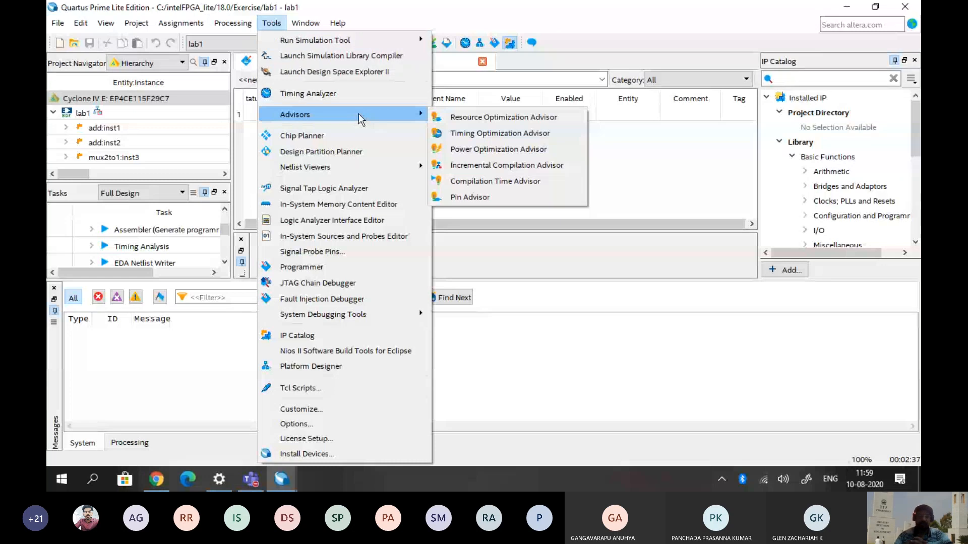
Open the Chip Planner and view the properties of the LAB at coordinate (59, 53)
left_click(322, 137)
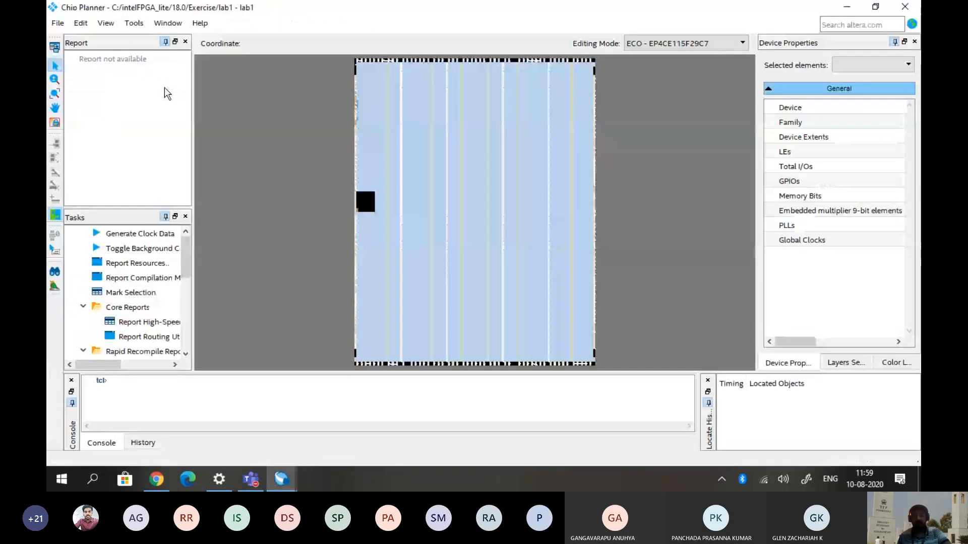
left_click(479, 145)
left_click_drag(342, 128, 469, 216)
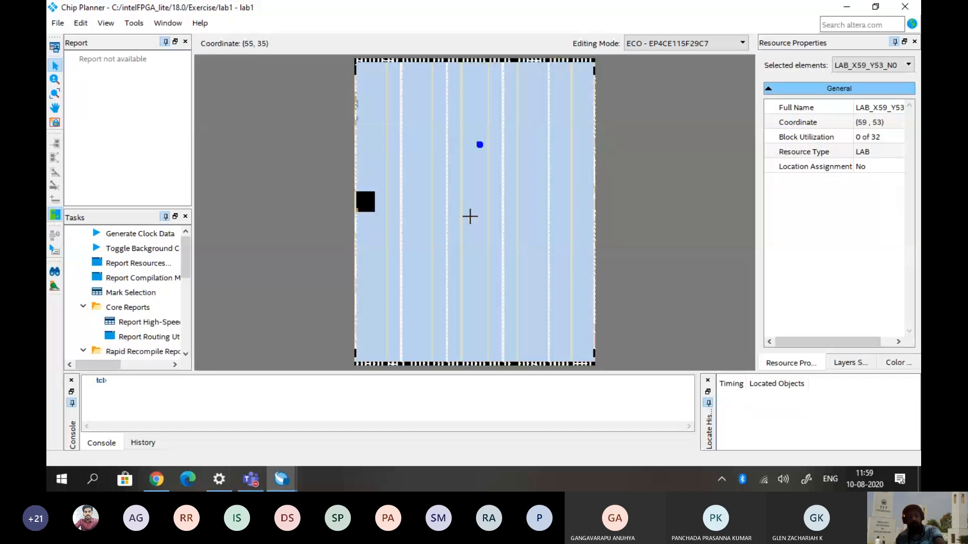
Examine the individual logic elements inside the LAB at coordinate (47, 46) with the Zoom tool
left_click(54, 80)
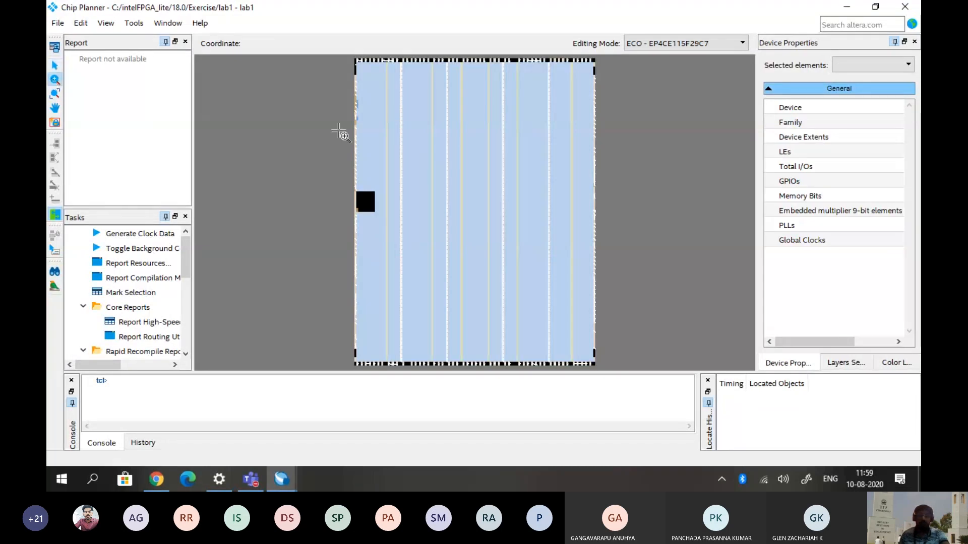
left_click(451, 172)
left_click(448, 172)
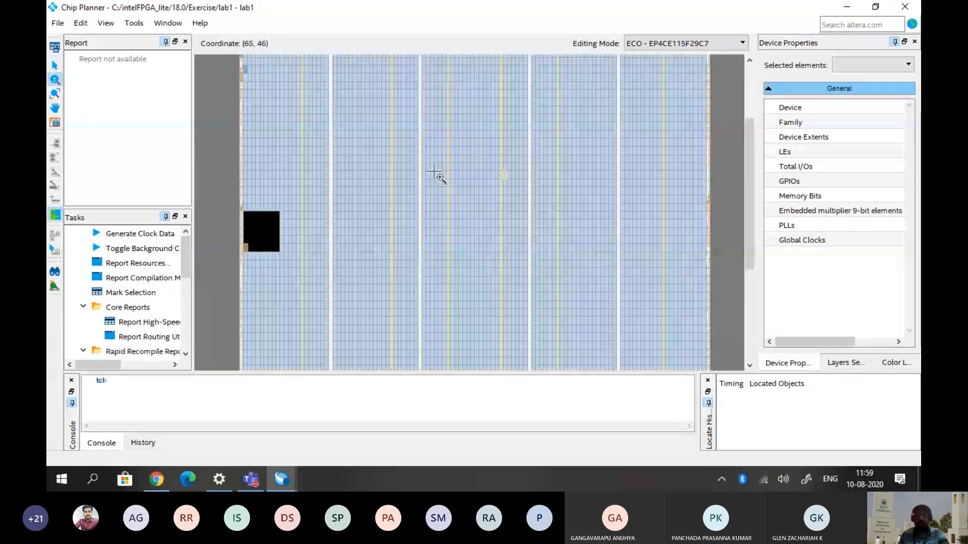
left_click(436, 173)
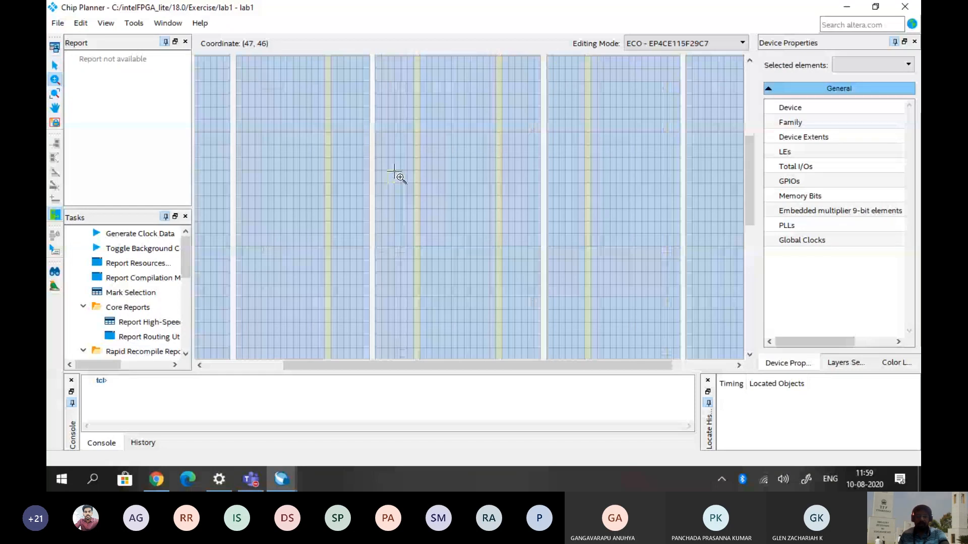
left_click(354, 121)
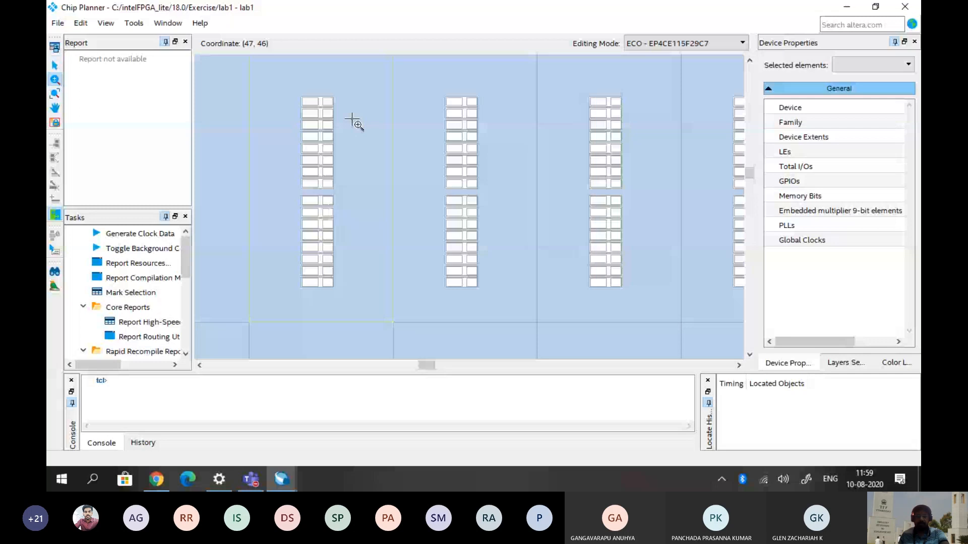
mouse_move(361, 180)
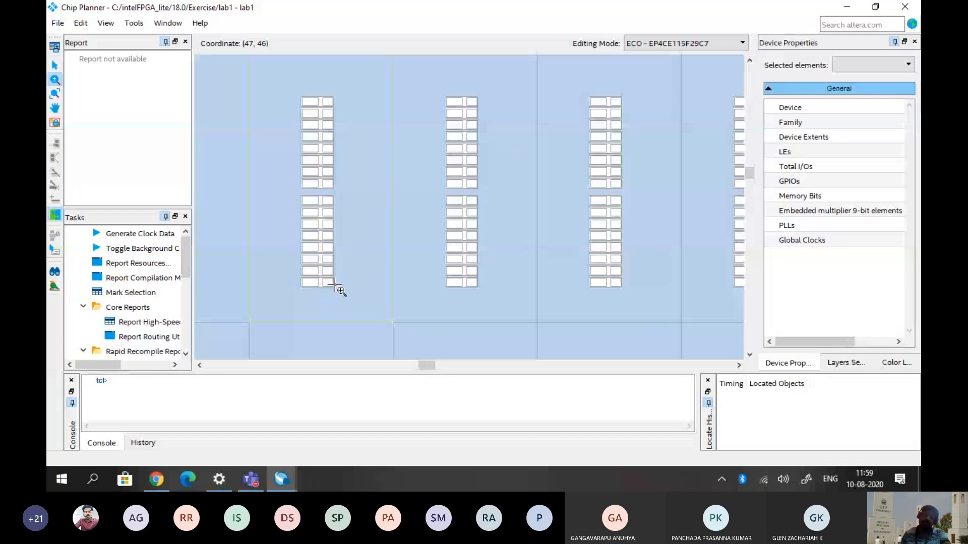
mouse_move(335, 286)
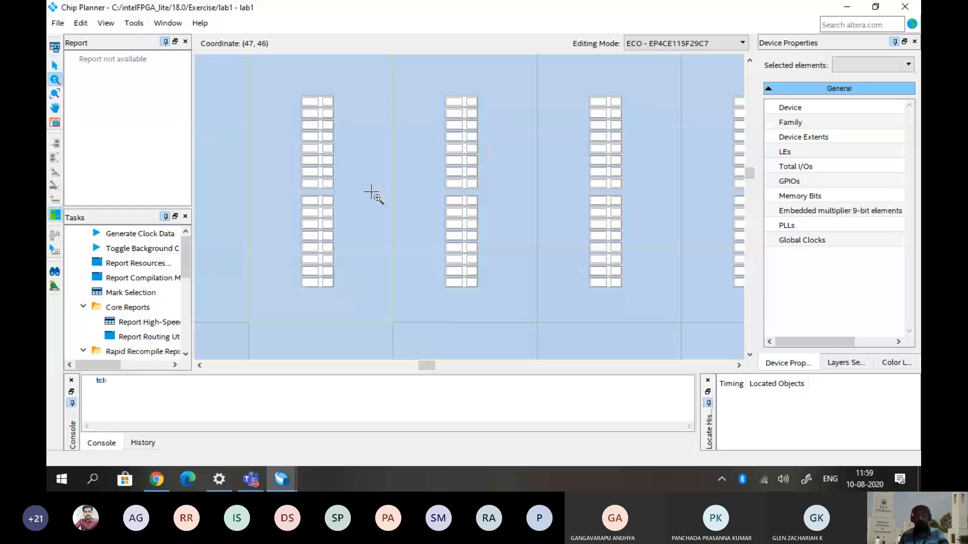
Survey the overall device floorplan in the Chip Planner, down to its lower I/O edge
scroll(387, 222, "down", 6, "ctrl")
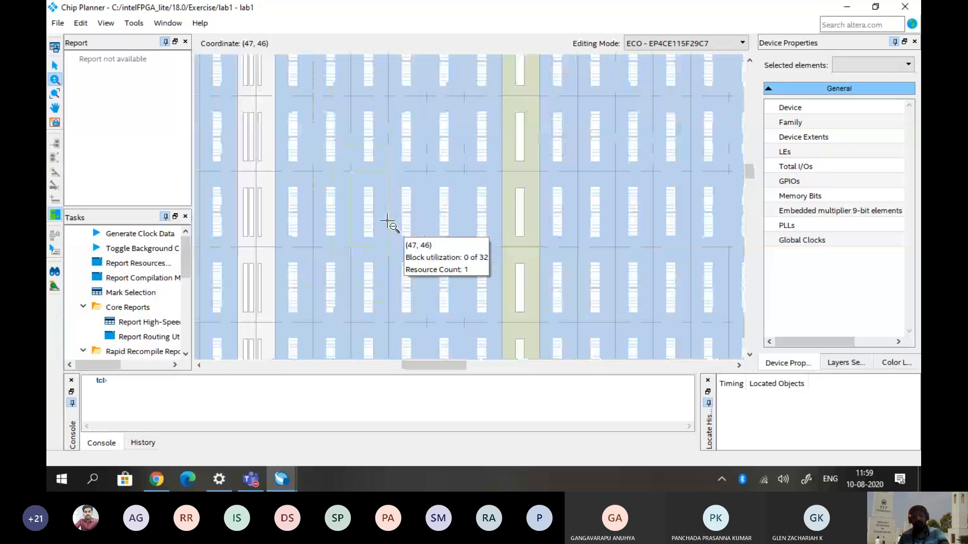
scroll(387, 221, "down", 5, "ctrl")
scroll(471, 220, "down", 3)
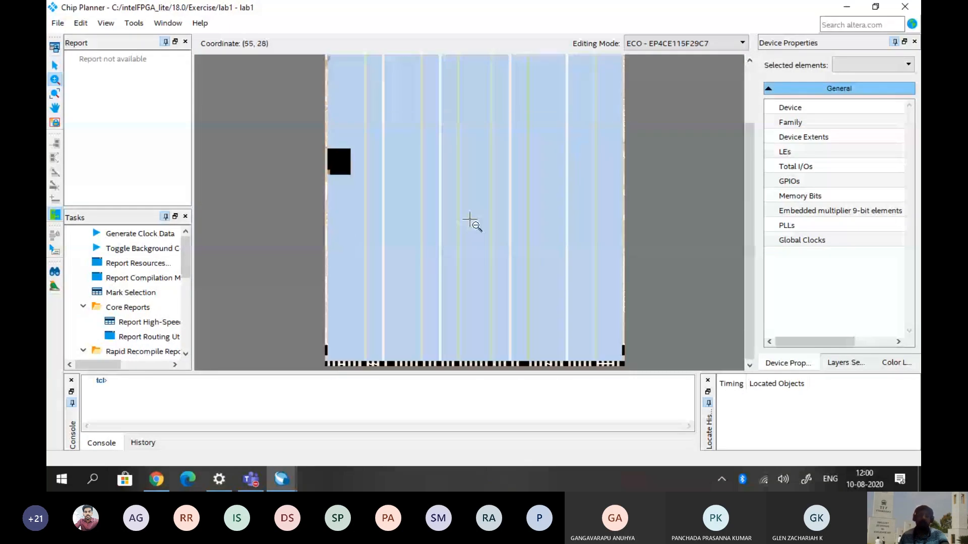
mouse_move(470, 221)
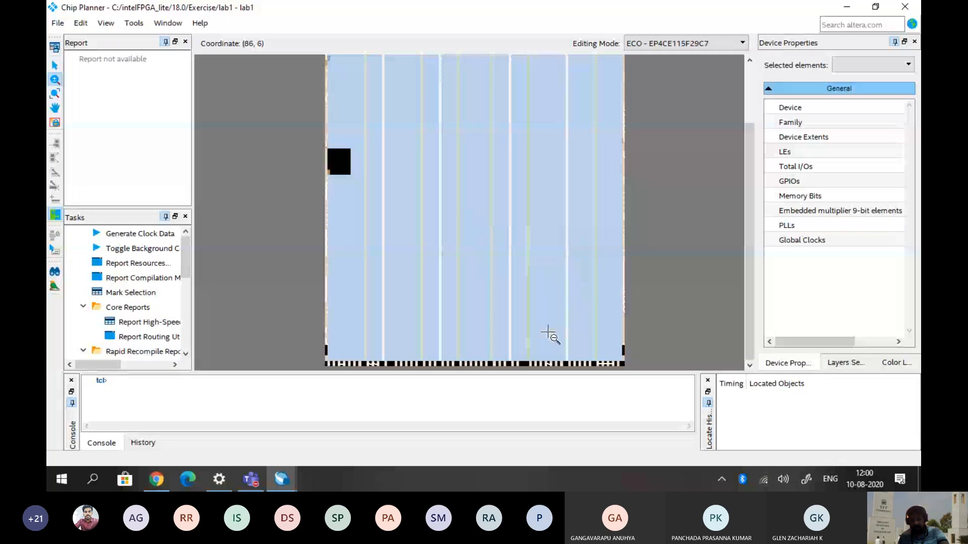
scroll(490, 285, "up", 3)
scroll(512, 272, "down", 2)
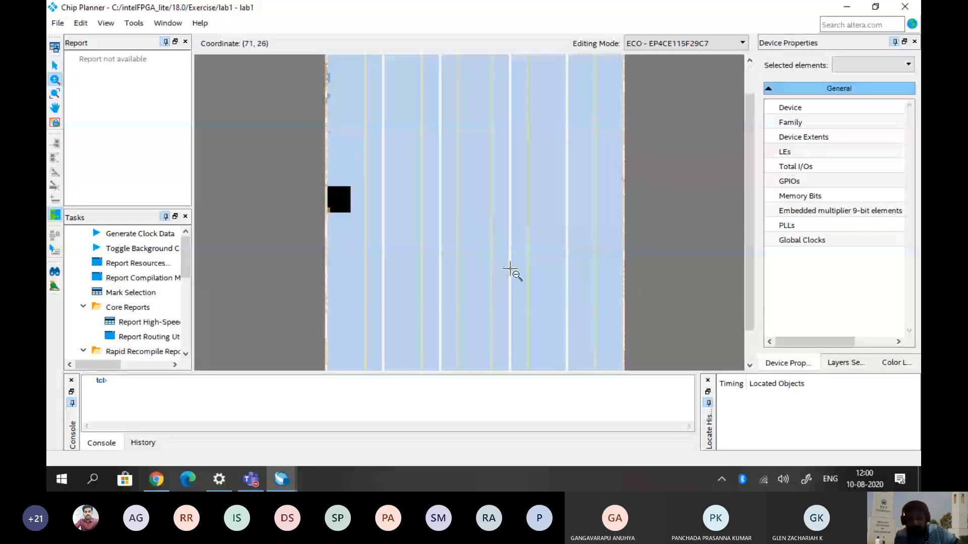
scroll(515, 223, "down", 2)
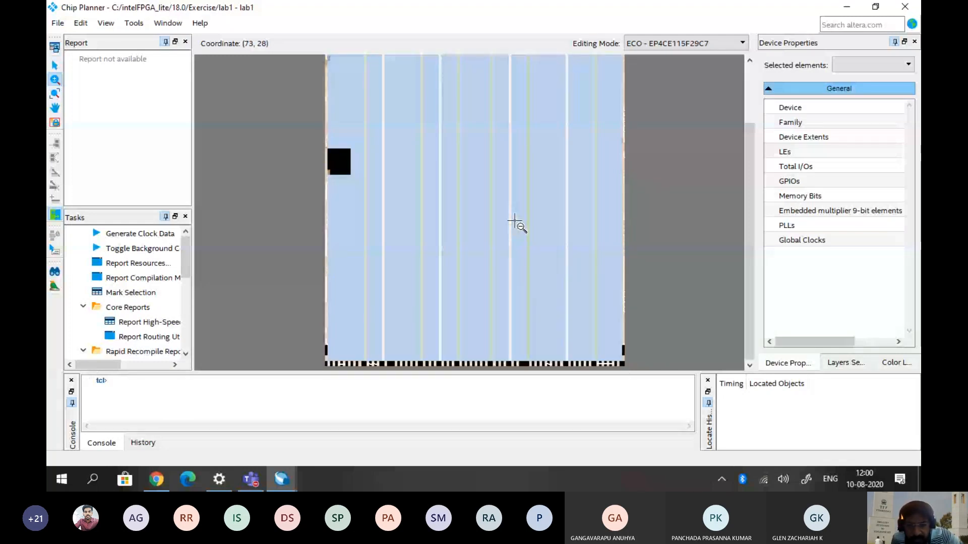
Examine the darker-shaded blocks along the left edge of the device and the LABs around coordinate (3, 61)
scroll(515, 221, "up", 1)
scroll(516, 249, "up", 1, "ctrl")
scroll(526, 250, "up", 1, "ctrl")
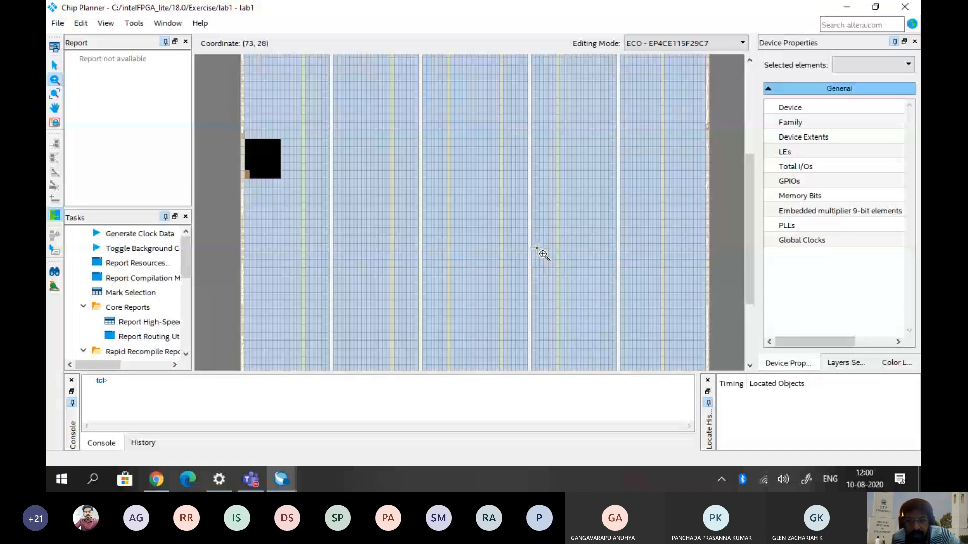
scroll(540, 253, "up", 3)
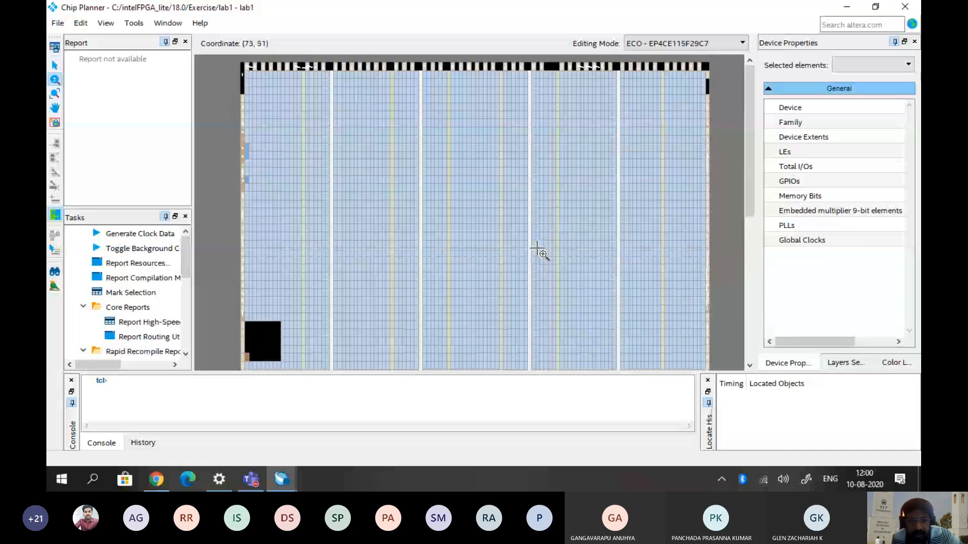
left_click(248, 153)
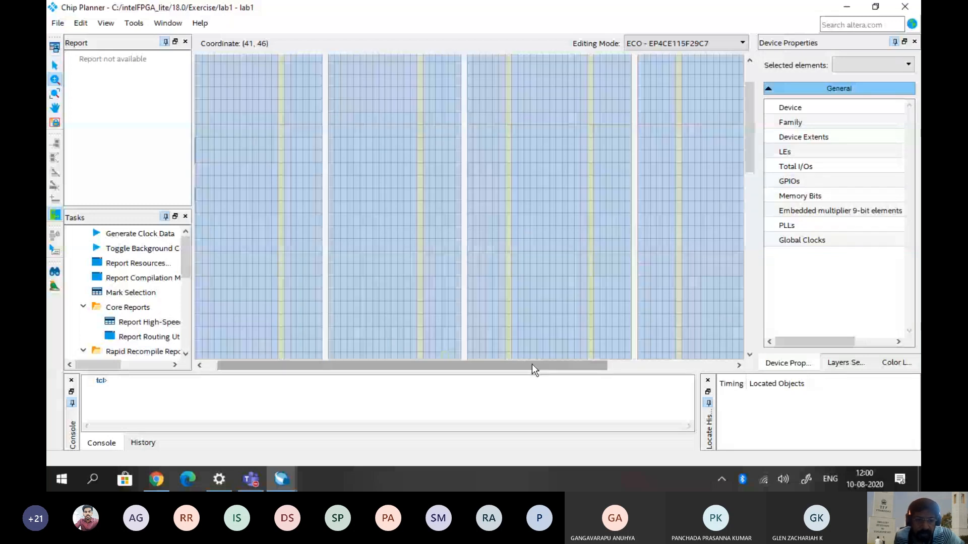
left_click(242, 187)
left_click_drag(323, 364, 269, 362)
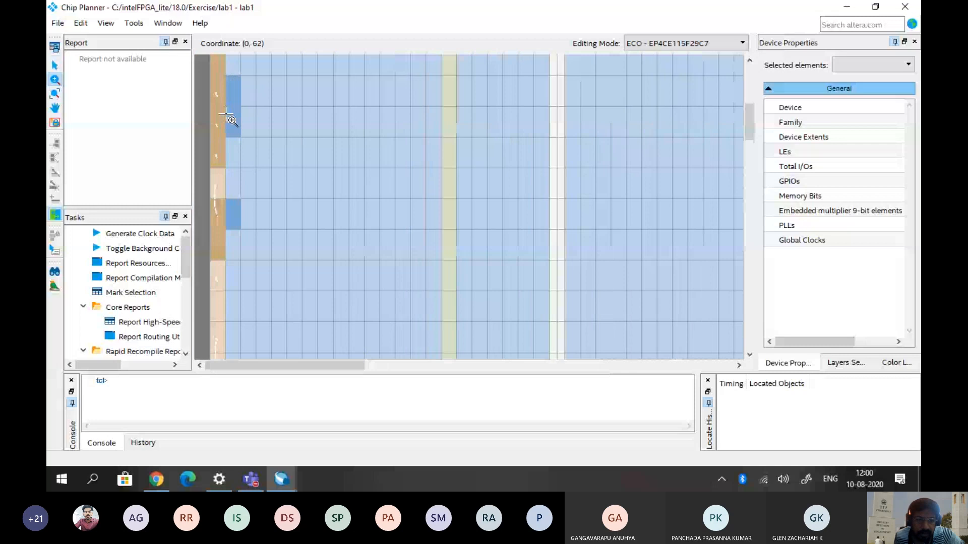
left_click(259, 134)
left_click(260, 134)
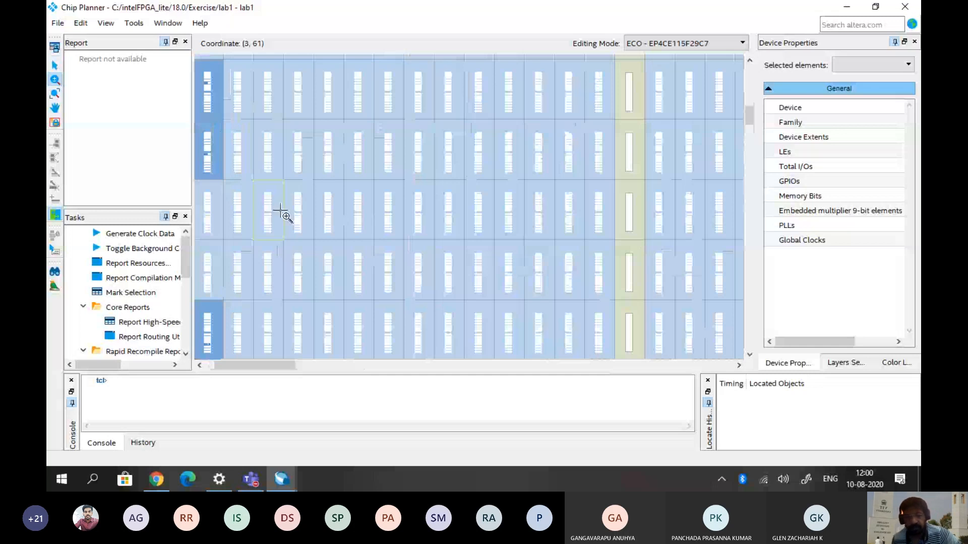
Switch to the RTL Viewer window of the lab1 project
left_click(563, 452)
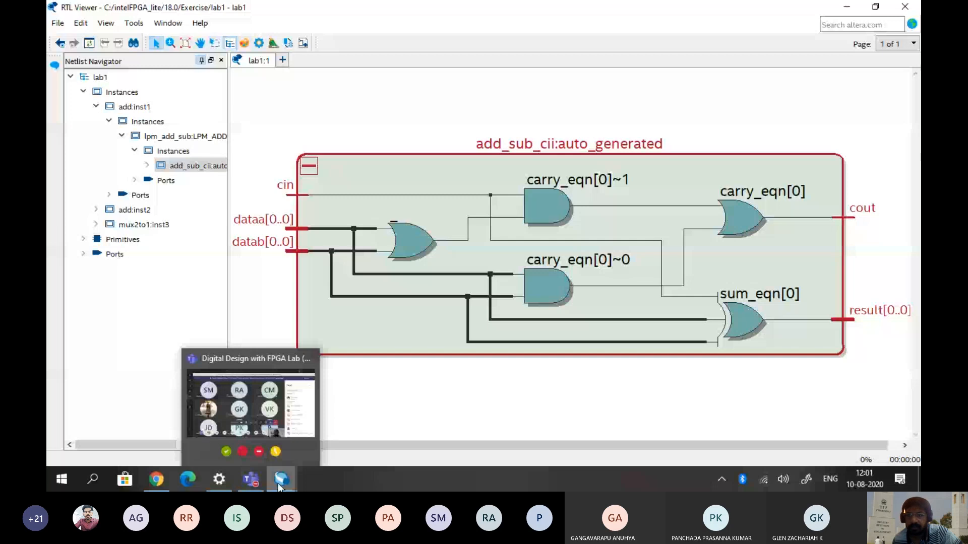
Close the RTL Viewer and review the EDA Tool Options and Processing pages of the Options dialog
left_click(905, 6)
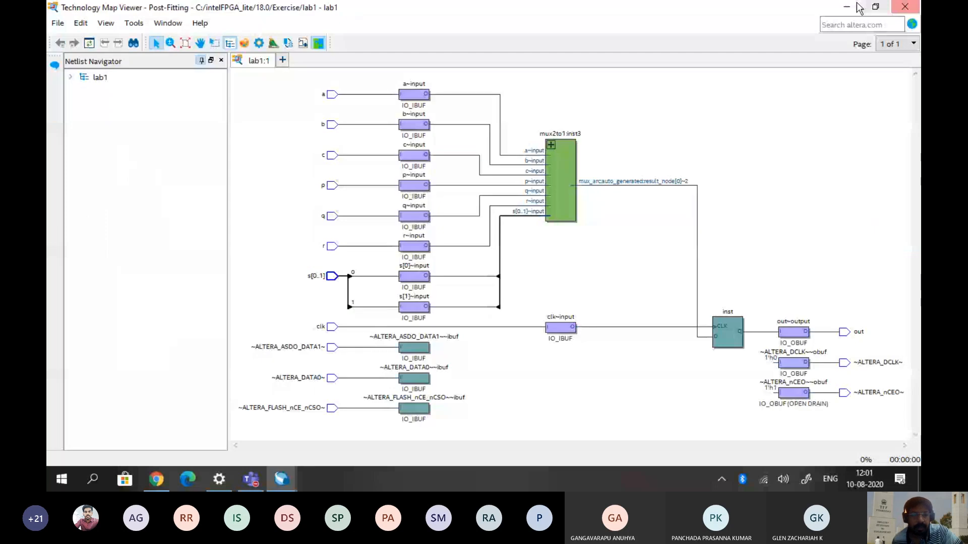
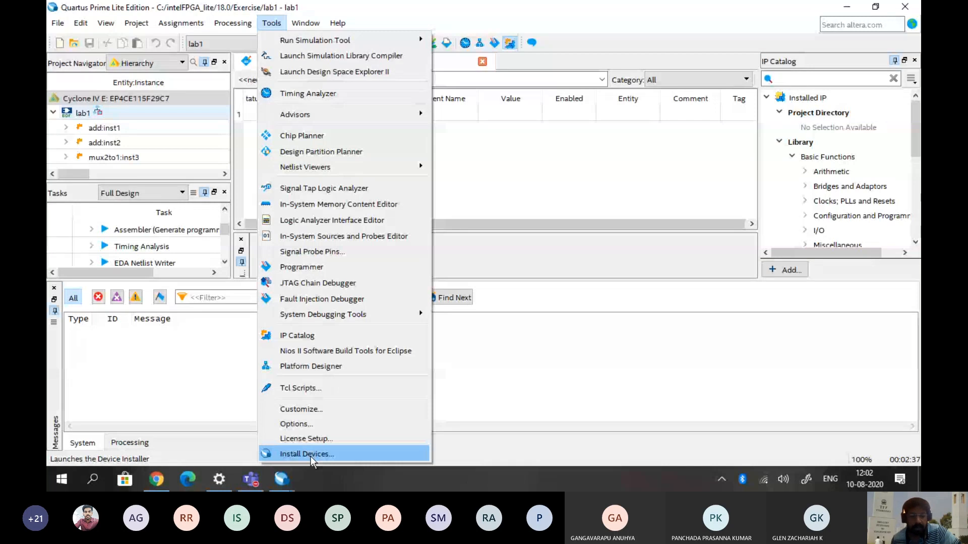
left_click(295, 423)
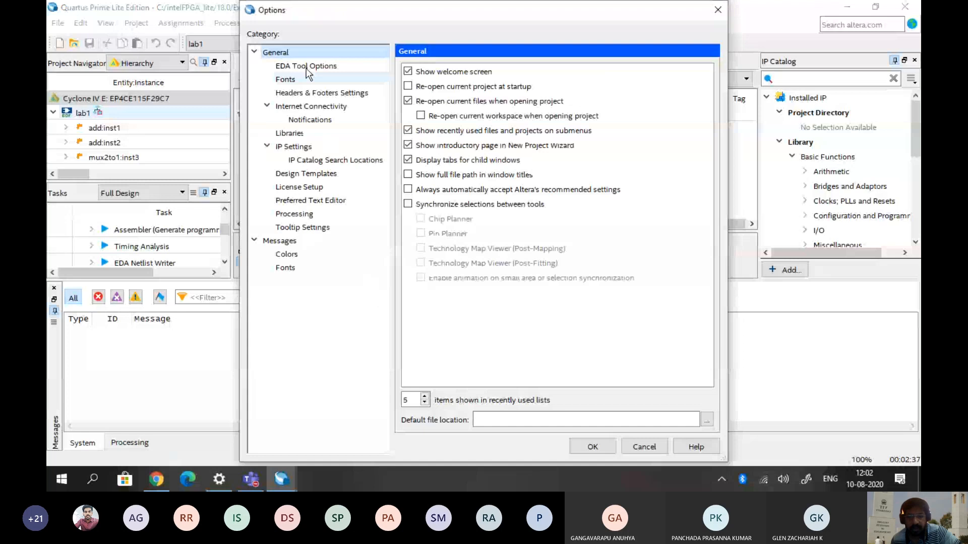
left_click(307, 67)
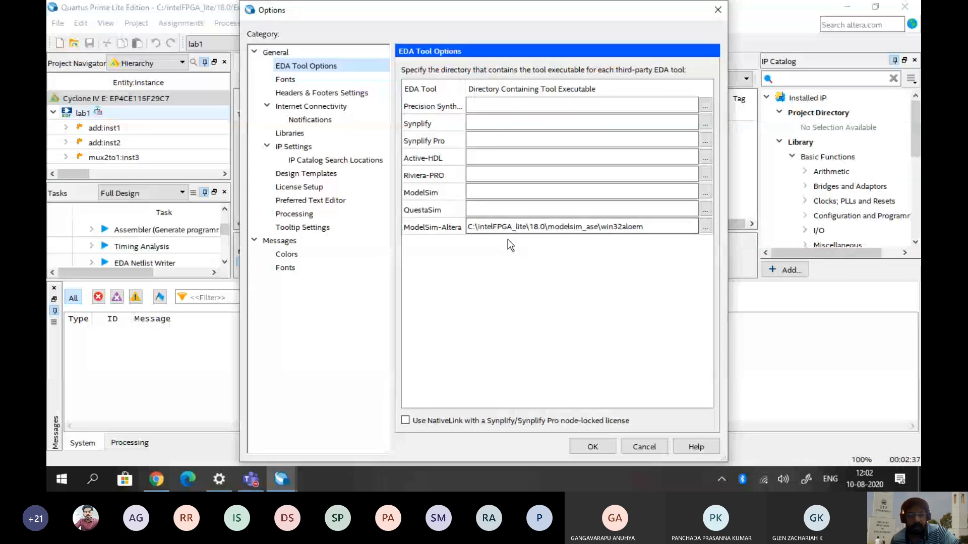
left_click(304, 215)
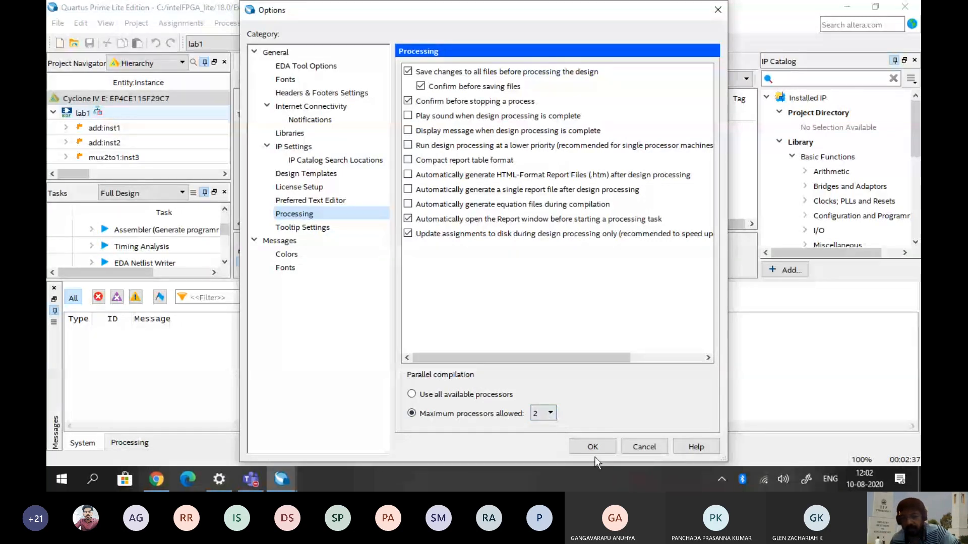
left_click(589, 446)
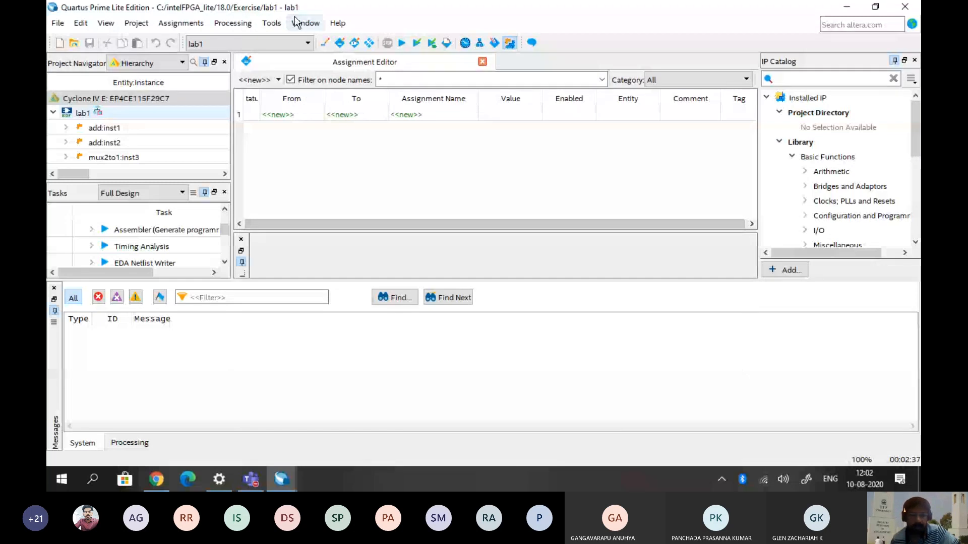
left_click(272, 23)
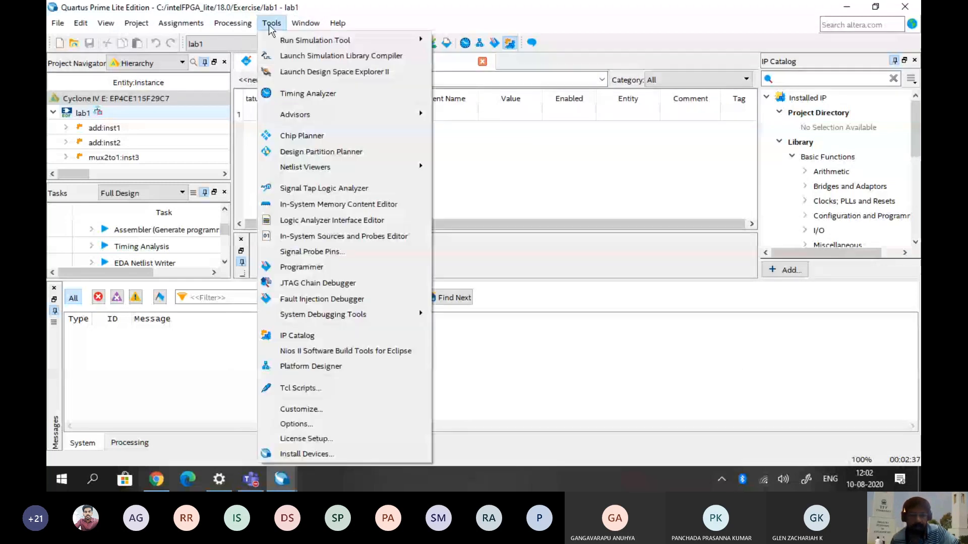
left_click(319, 420)
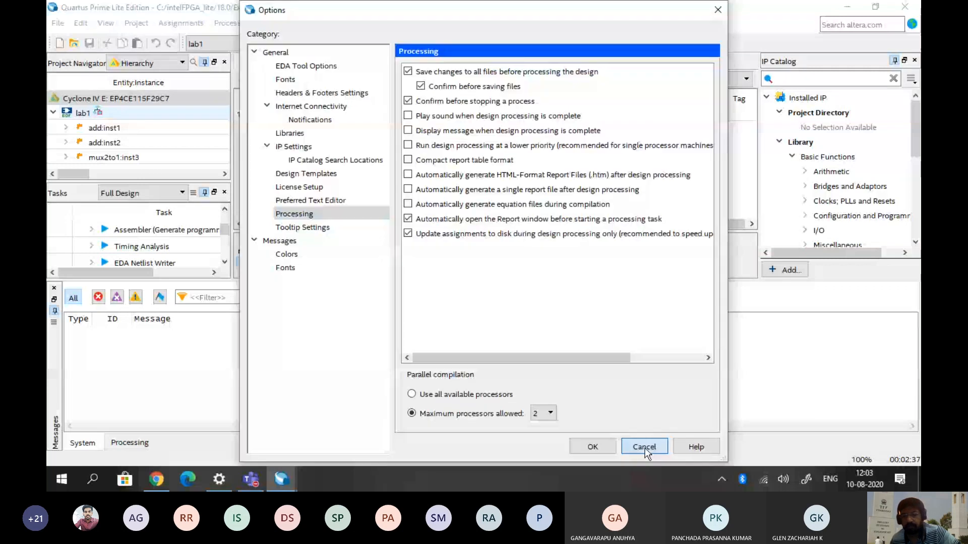
left_click(645, 449)
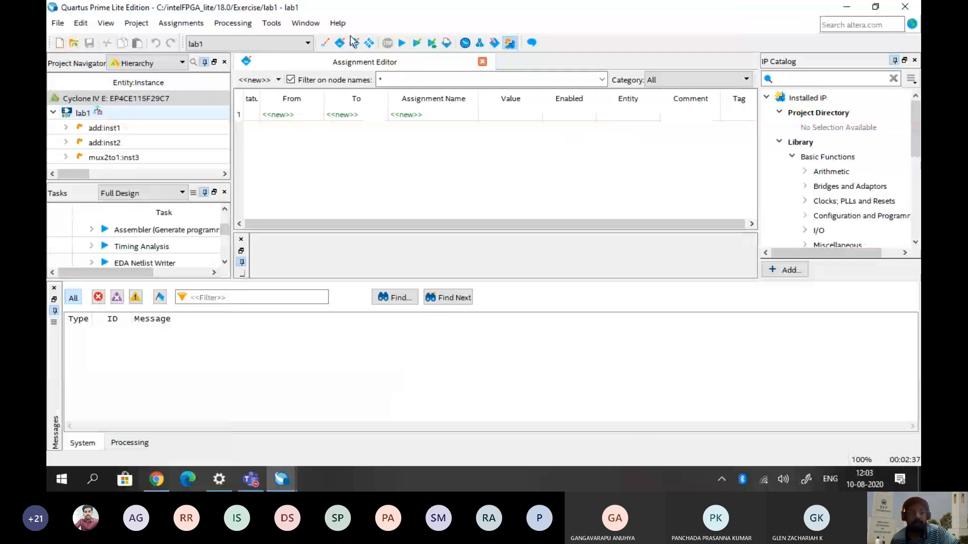
Review the window-arrangement and help commands, and check the version details in About Quartus Prime
left_click(316, 24)
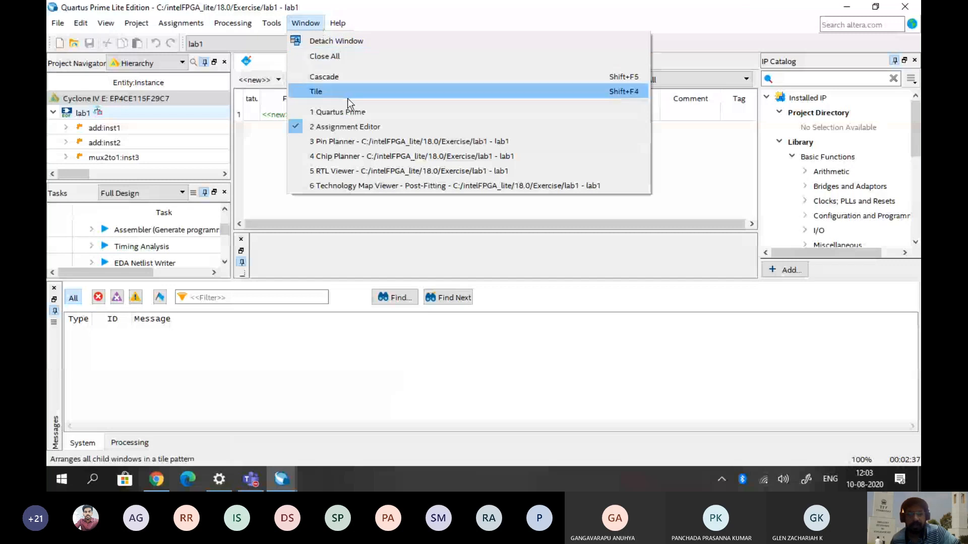
left_click(337, 22)
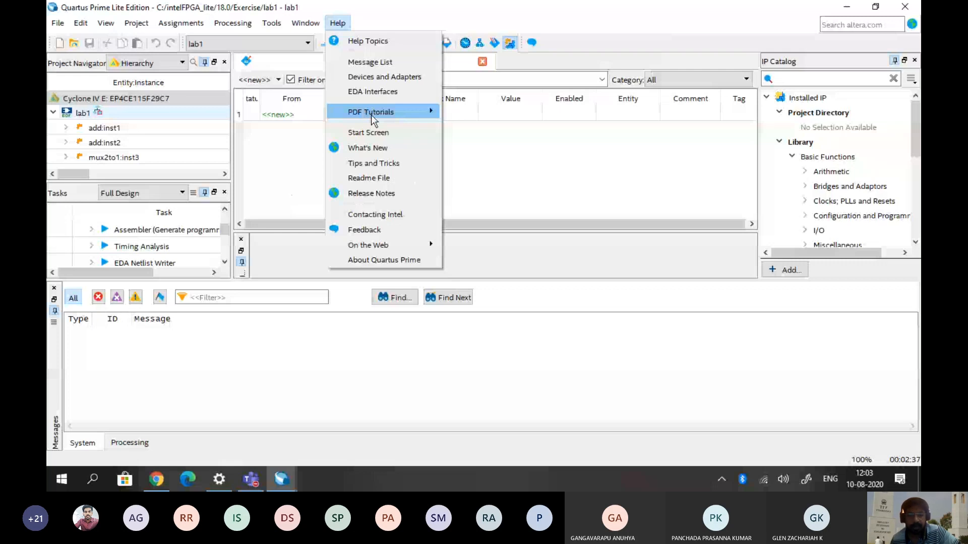
left_click(401, 260)
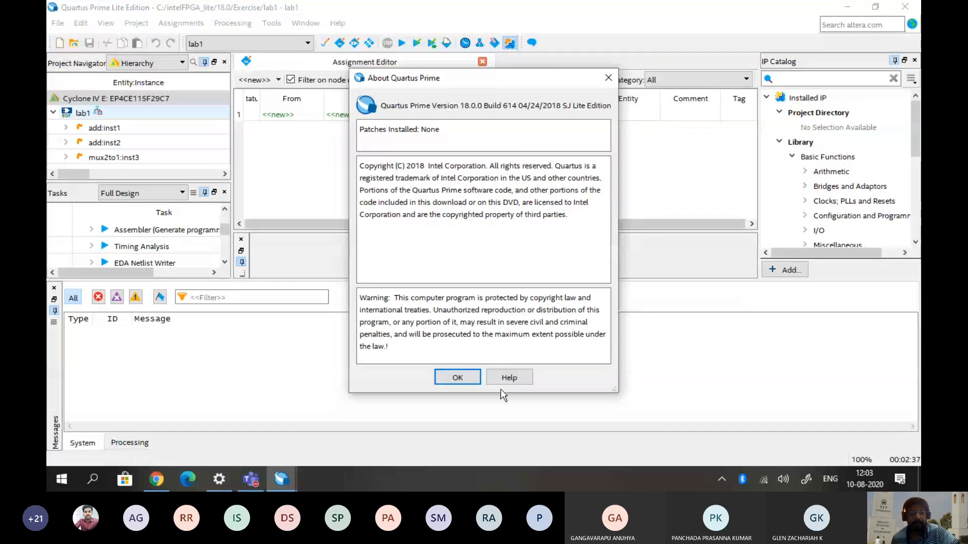
left_click(457, 378)
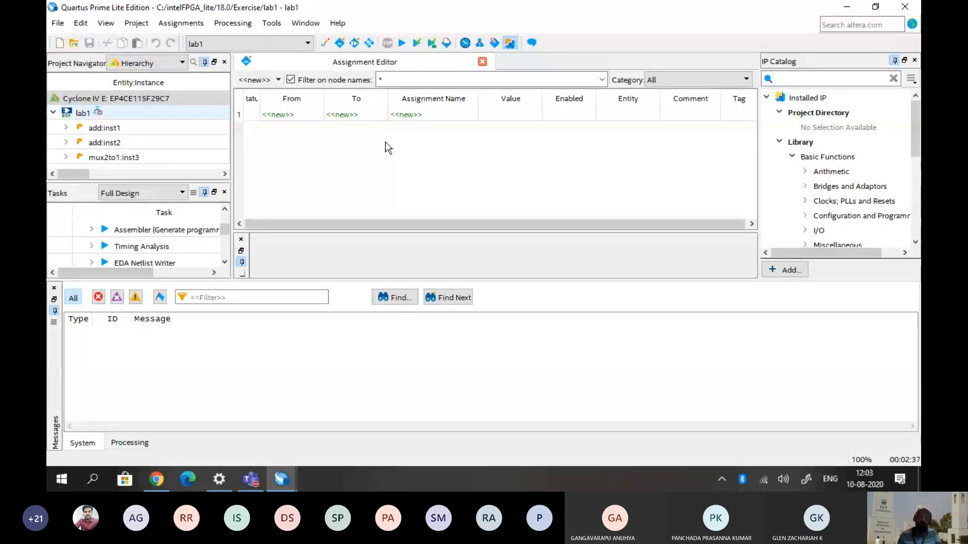
Close the lab1 project
left_click(56, 23)
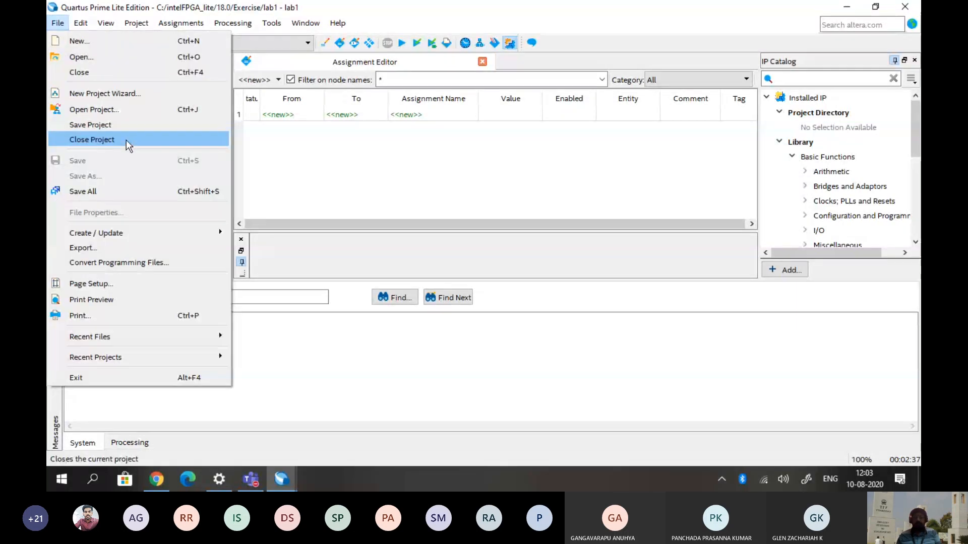
left_click(126, 140)
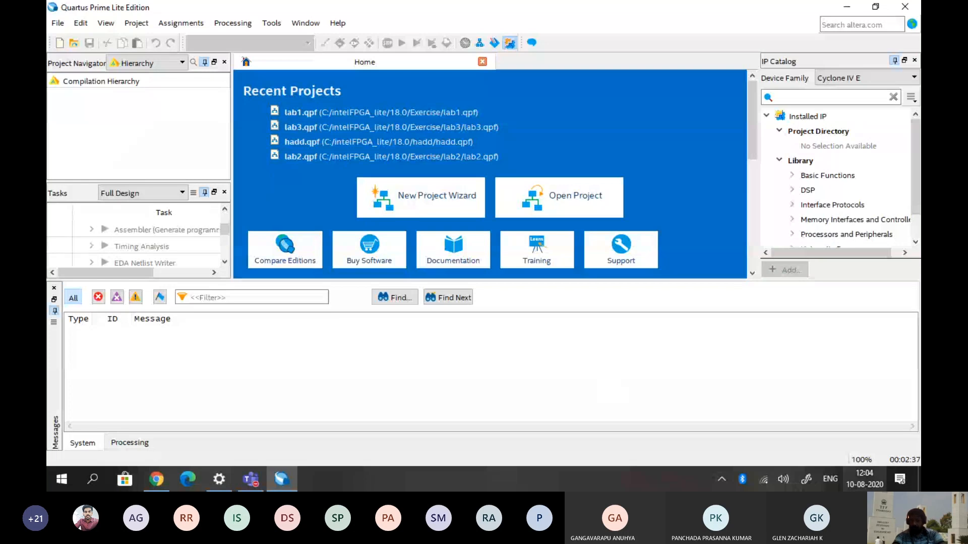
Switch to Microsoft Whiteboard through the Windows Ink workspace and create a new blank board
left_click(807, 478)
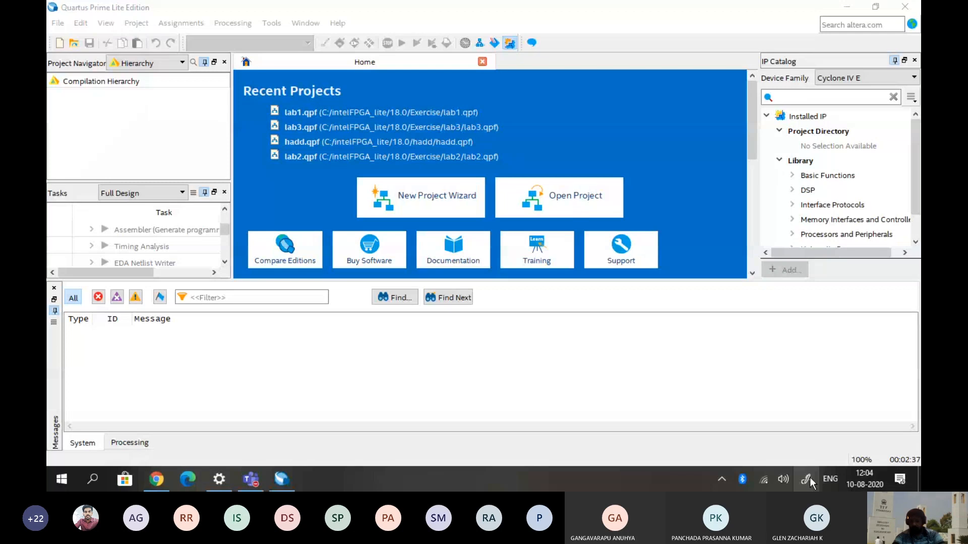
left_click(810, 476)
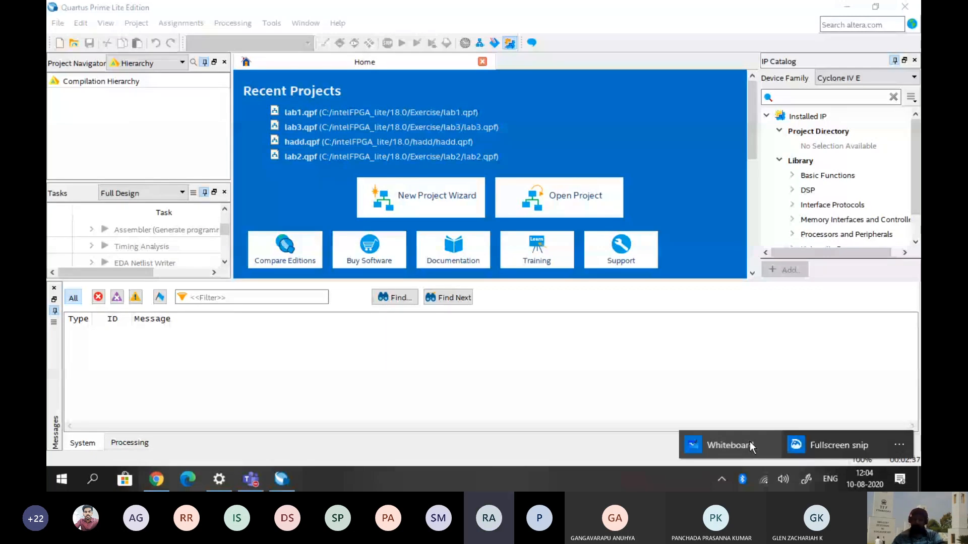
left_click(750, 444)
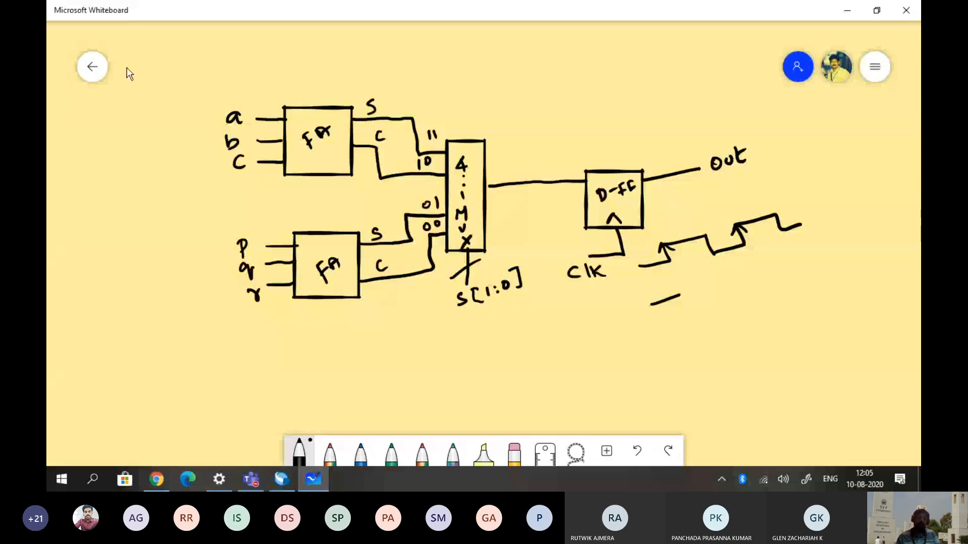
left_click(85, 71)
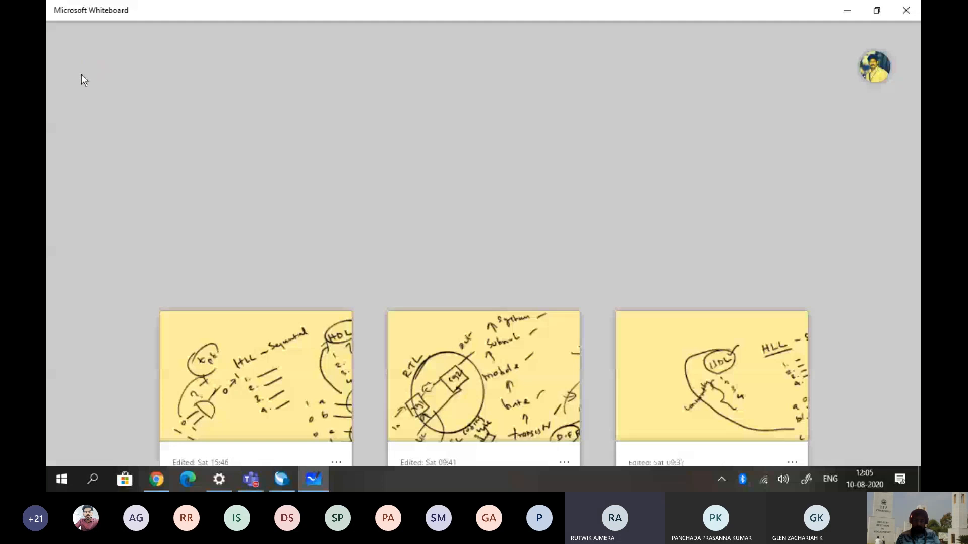
left_click(256, 203)
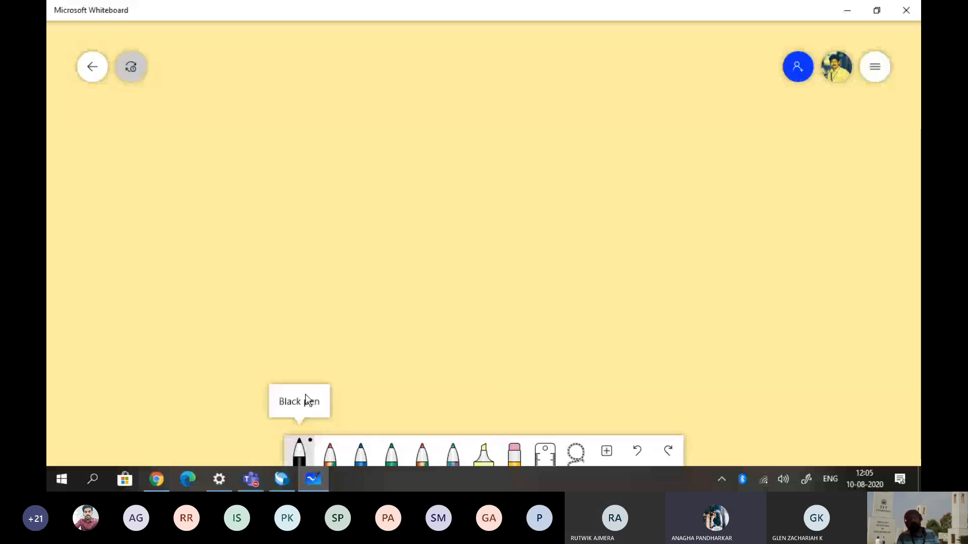
Set the black pen to its thickest stroke width
left_click(299, 451)
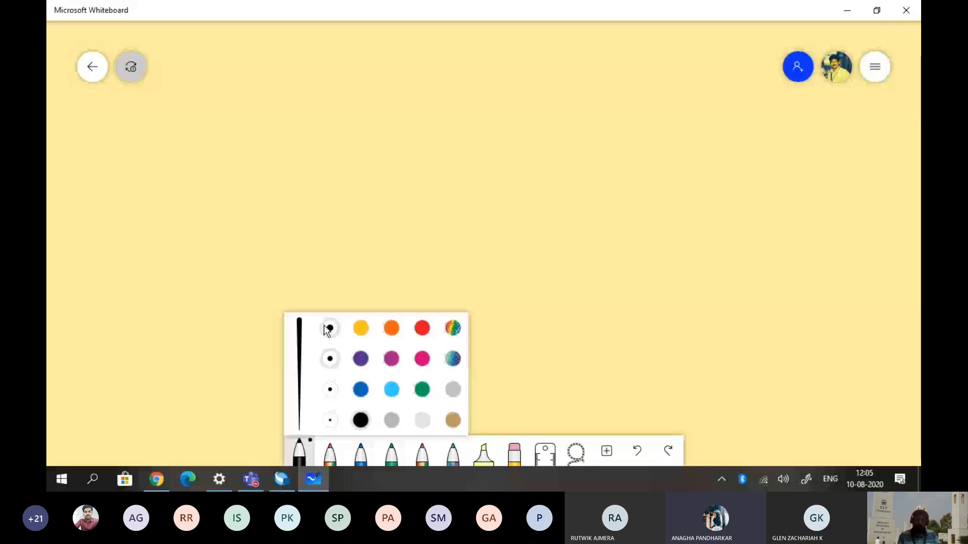
left_click(329, 328)
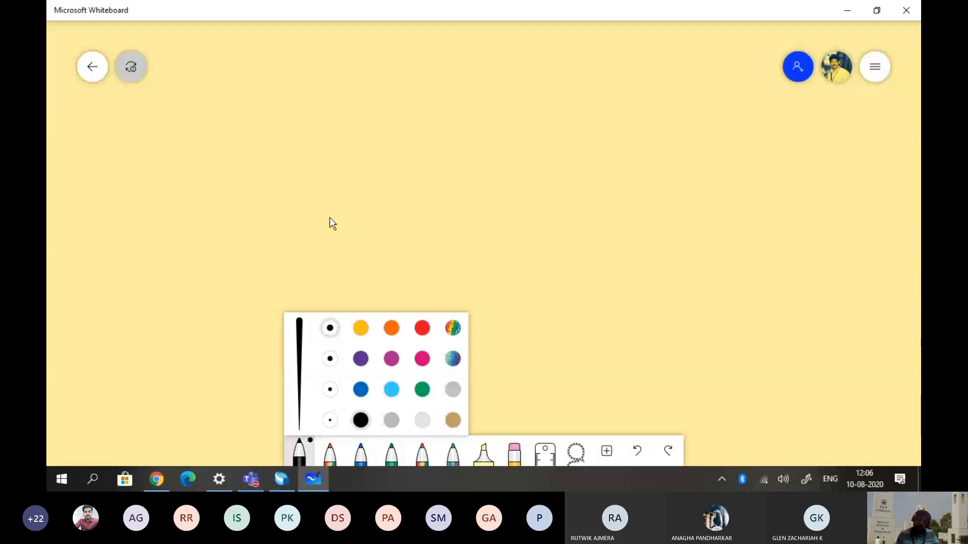
left_click(406, 153)
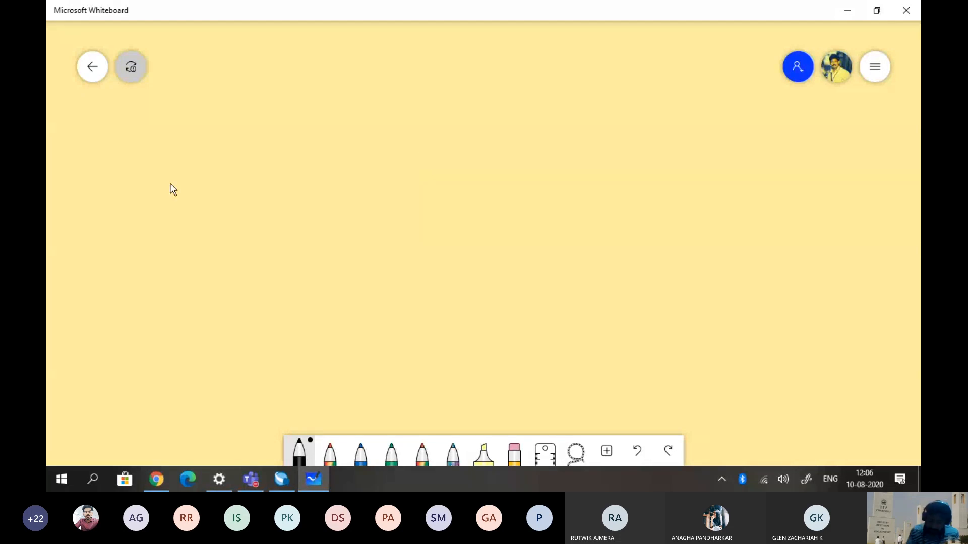
Draw a square block in the upper-left area of the board with three input lines labelled a, b and c
left_click_drag(198, 126, 199, 162)
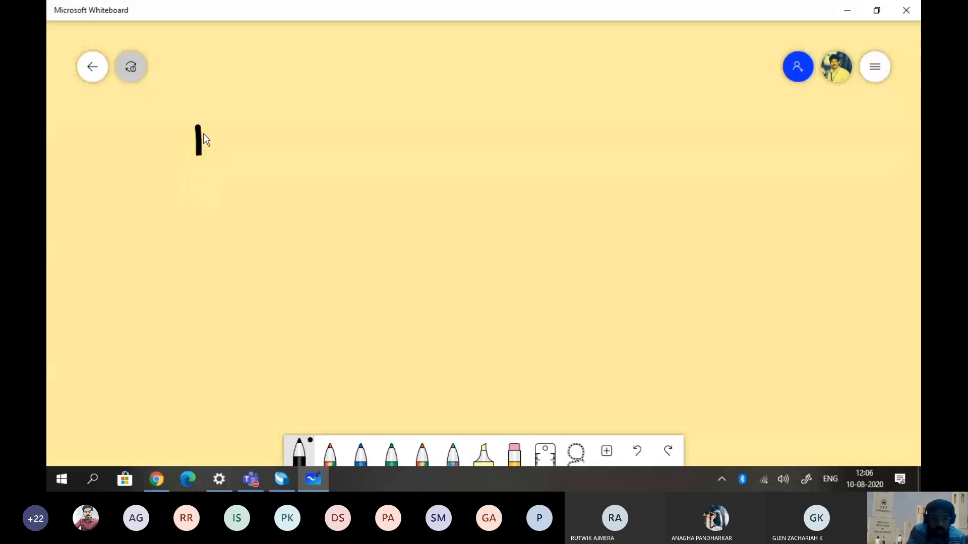
mouse_move(196, 129)
left_mouse_down()
mouse_move(204, 188)
mouse_move(262, 112)
left_mouse_up()
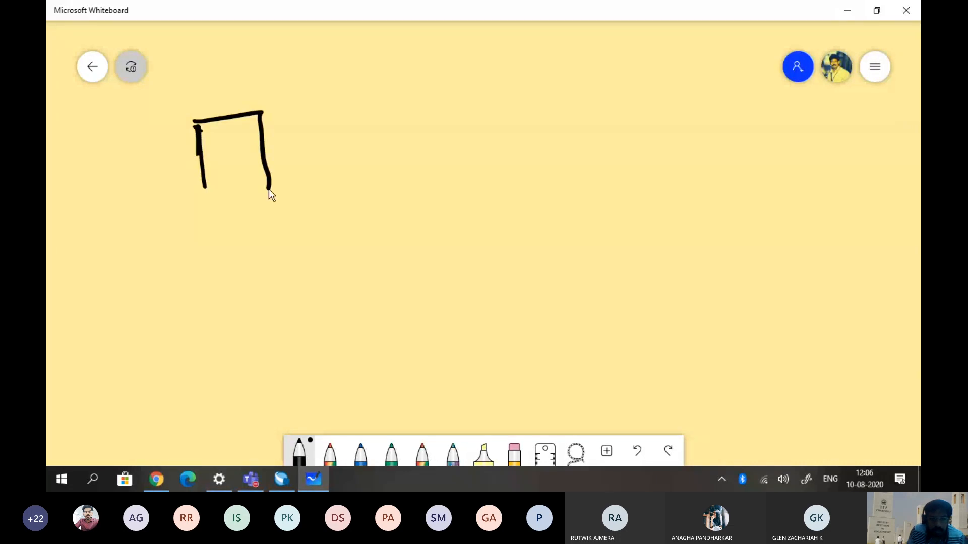
mouse_move(270, 191)
left_mouse_down()
mouse_move(219, 201)
mouse_move(192, 169)
left_mouse_up()
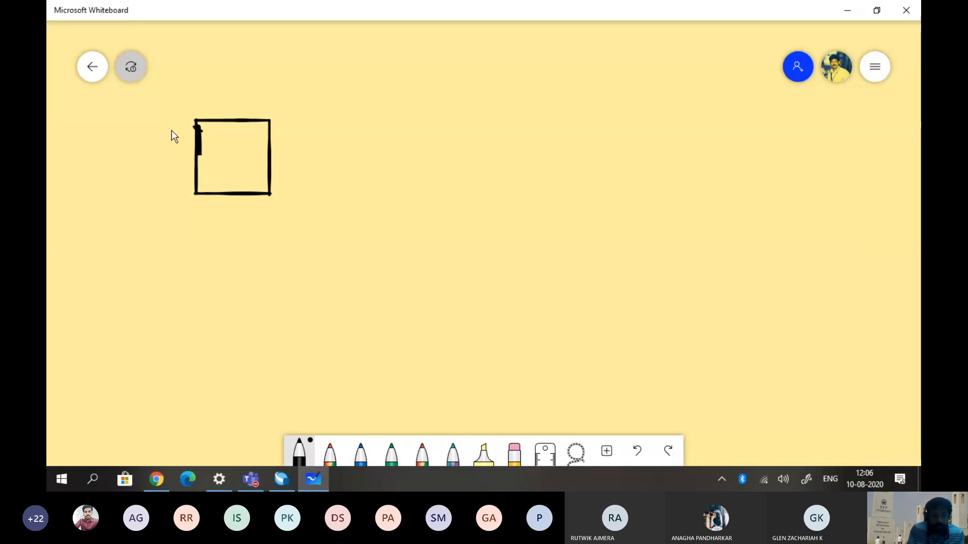
mouse_move(164, 136)
left_mouse_down()
mouse_move(198, 134)
mouse_move(193, 161)
left_mouse_up()
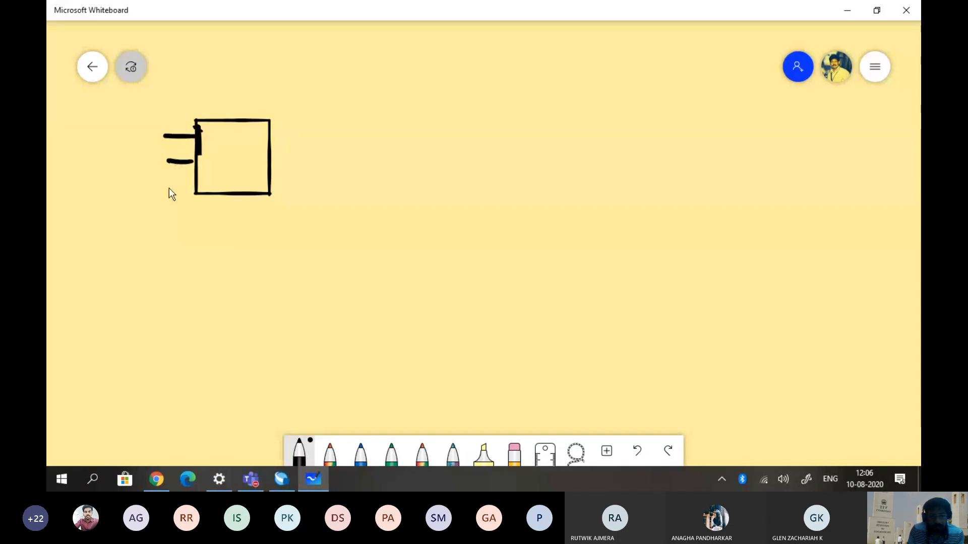
left_click_drag(133, 147, 149, 149)
left_click_drag(137, 160, 137, 174)
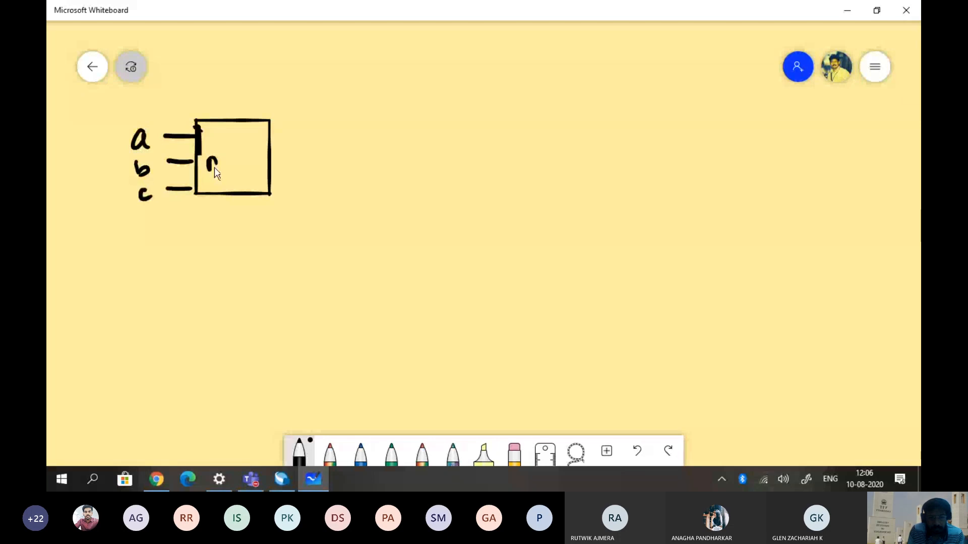
Label the square block "Adder" and draw two output lines from its right side
left_click_drag(230, 151, 235, 154)
mouse_move(235, 149)
left_mouse_down()
mouse_move(249, 136)
mouse_move(317, 135)
left_mouse_up()
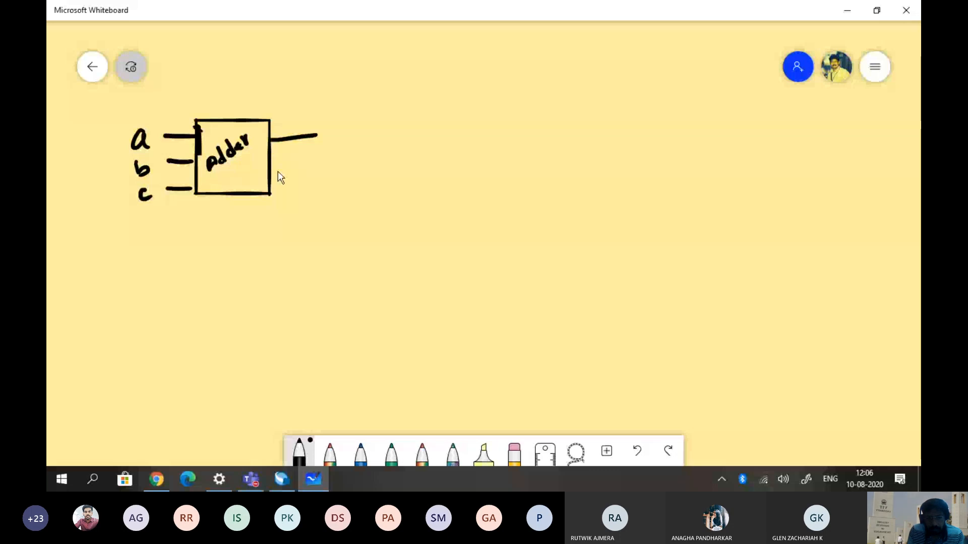
left_click_drag(273, 174, 326, 174)
Draw a square block labelled "2:1 Mux" at the adder's outputs, with a select line labelled S beneath it
left_click_drag(318, 119, 333, 198)
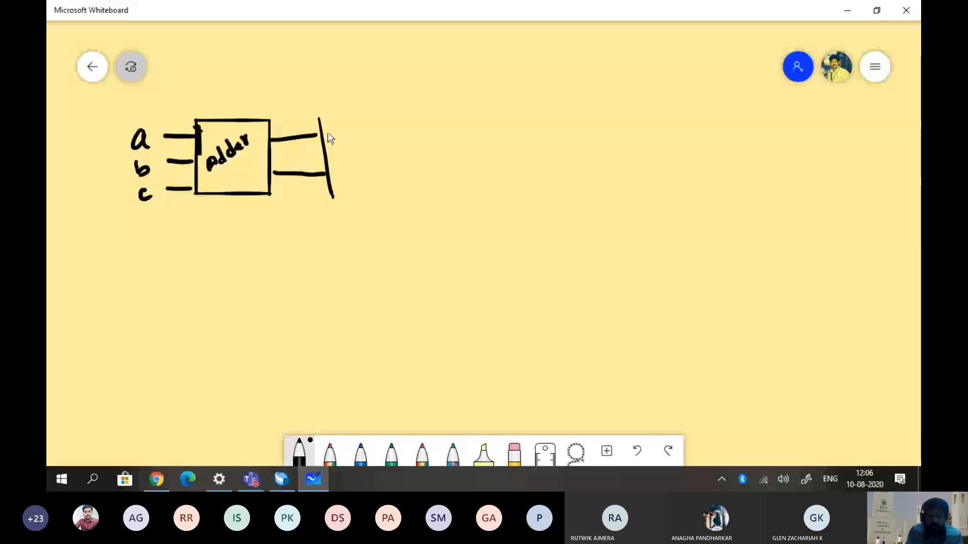
mouse_move(319, 118)
left_mouse_down()
mouse_move(398, 114)
mouse_move(404, 195)
mouse_move(339, 200)
left_mouse_up()
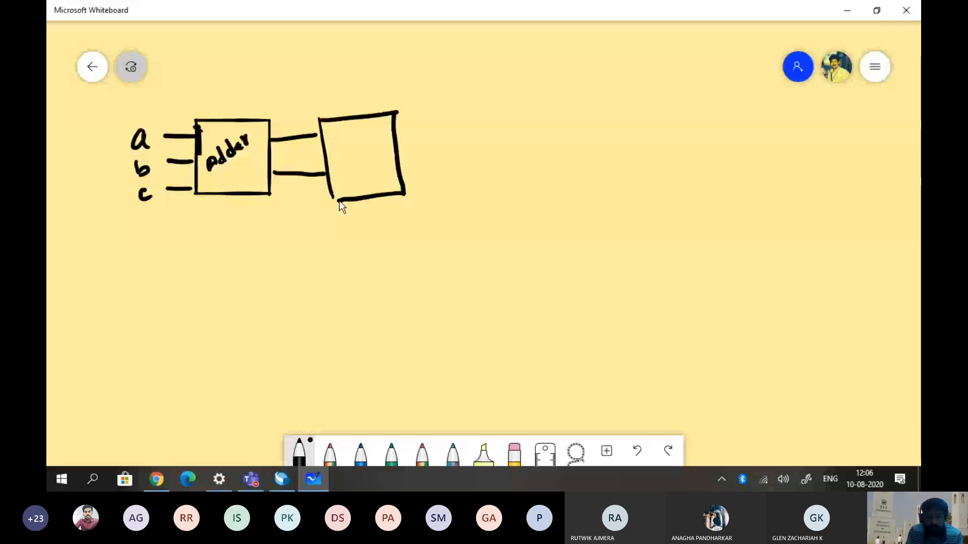
left_click_drag(335, 149, 345, 167)
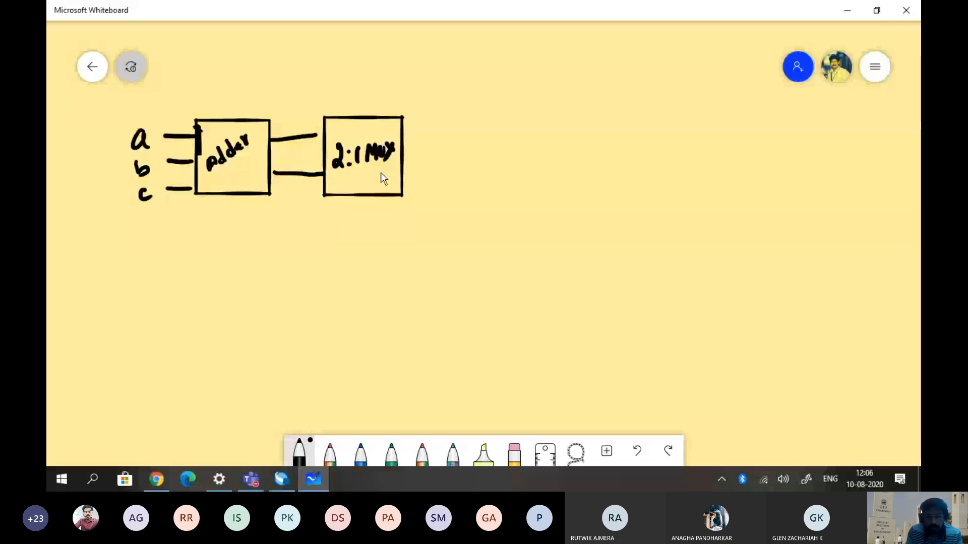
left_click_drag(369, 231, 314, 235)
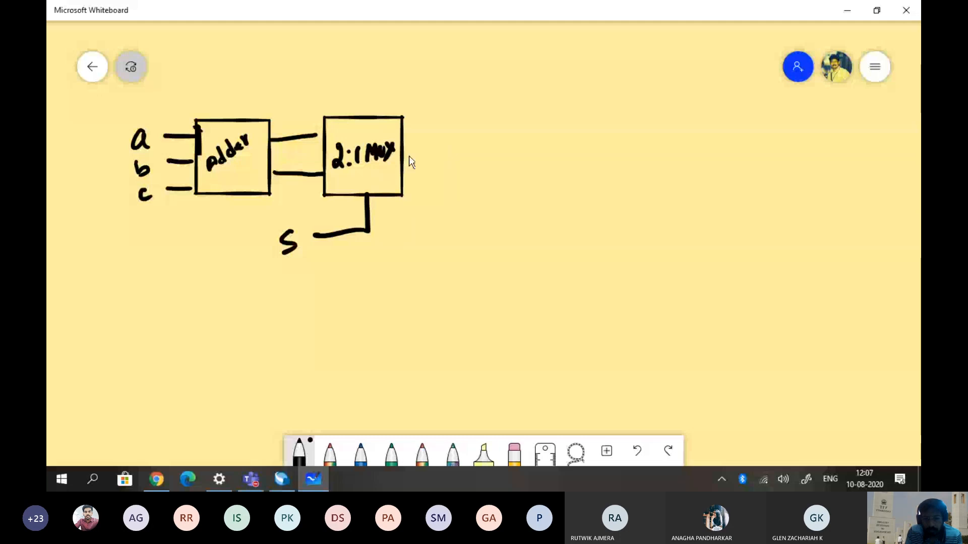
Connect the mux output to a new square block labelled "4-bit SISO" and draw the block's output line
mouse_move(407, 156)
left_mouse_down()
mouse_move(465, 114)
mouse_move(567, 103)
mouse_move(569, 177)
left_mouse_up()
left_click_drag(471, 186, 569, 178)
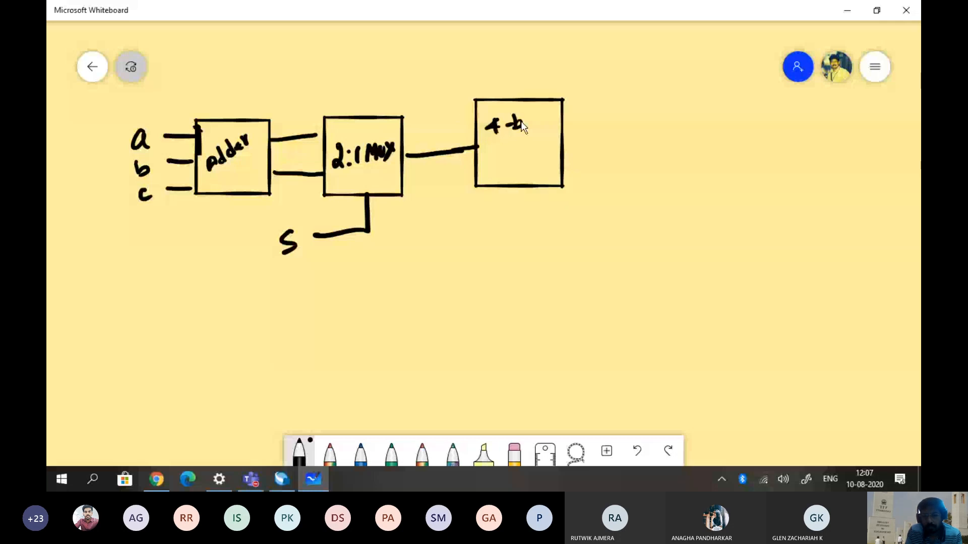
left_click_drag(528, 120, 528, 129)
left_click_drag(533, 114, 538, 129)
left_click_drag(501, 145, 492, 159)
mouse_move(510, 143)
left_mouse_down()
mouse_move(515, 160)
mouse_move(537, 140)
mouse_move(622, 131)
left_mouse_up()
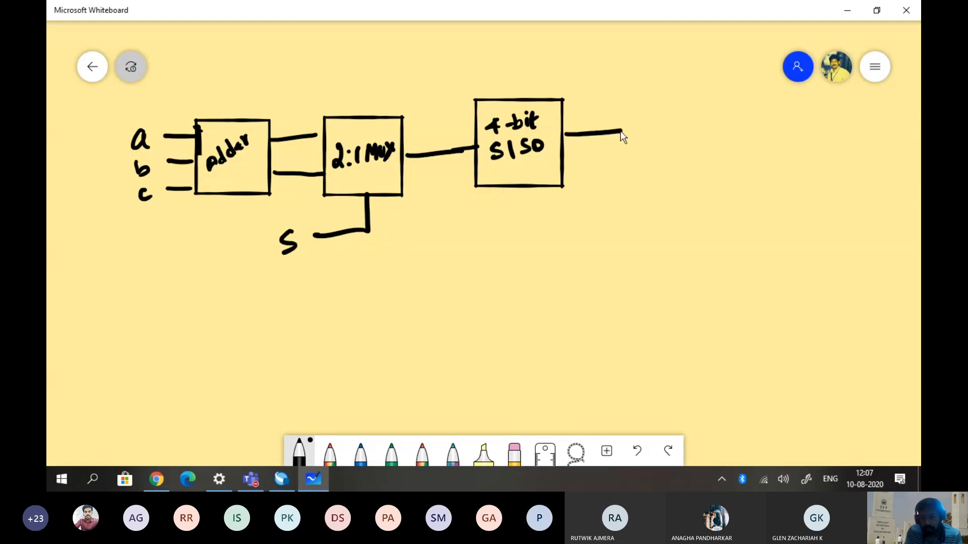
Draw a clock input line with an arrowhead into the underside of the 4-bit SISO block and label it "Clk"
left_click_drag(458, 212, 522, 206)
mouse_move(451, 224)
left_mouse_down()
mouse_move(450, 238)
mouse_move(470, 233)
left_mouse_up()
mouse_move(479, 218)
left_mouse_down()
mouse_move(482, 230)
mouse_move(502, 228)
left_mouse_up()
Label the SISO output line "out", and label the adder "1-bit" with its output lines s and c
left_click_drag(634, 98, 636, 106)
left_click_drag(642, 95, 666, 103)
left_click_drag(657, 92, 669, 90)
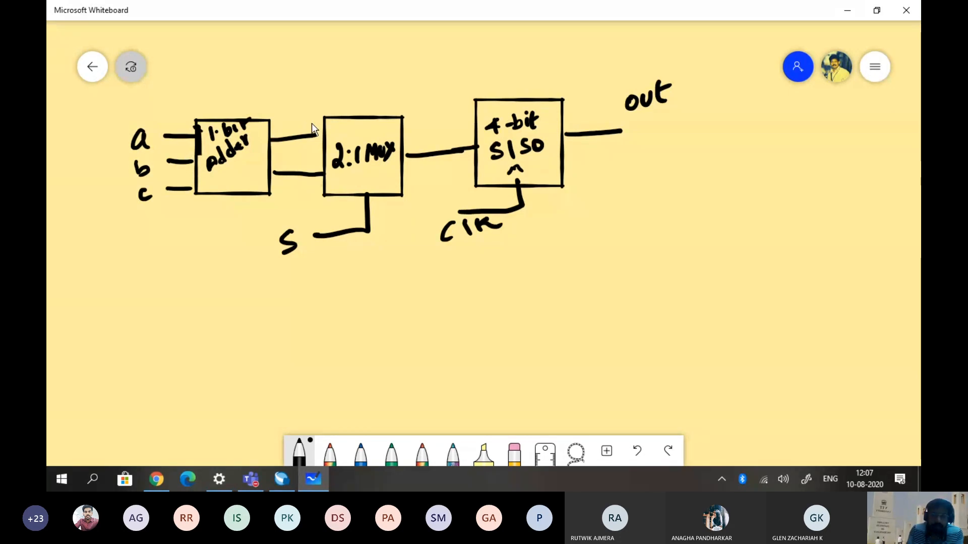
left_click_drag(292, 113, 287, 125)
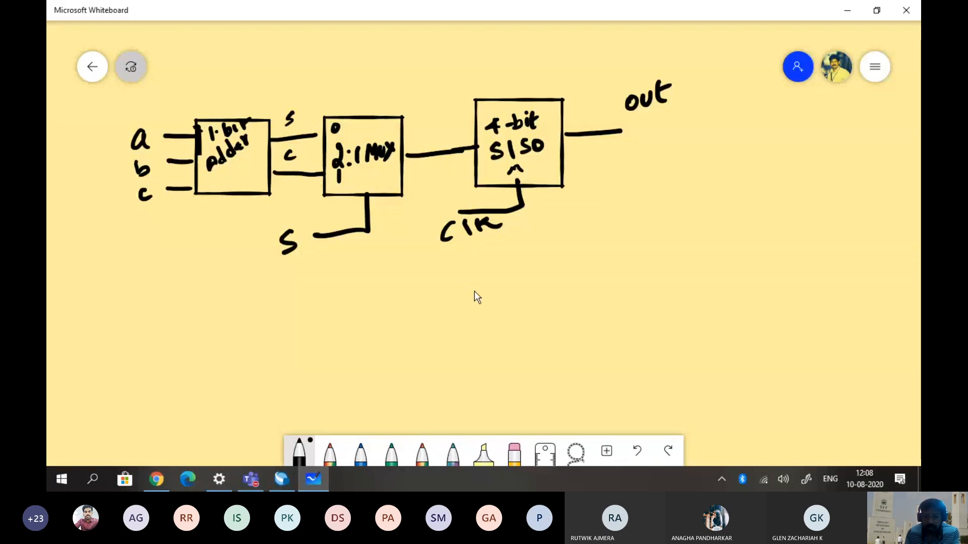
Draw a row of four square blocks beneath the SISO part of the block diagram
mouse_move(475, 296)
left_mouse_down()
mouse_move(486, 350)
mouse_move(476, 303)
left_mouse_up()
left_click_drag(585, 279, 584, 277)
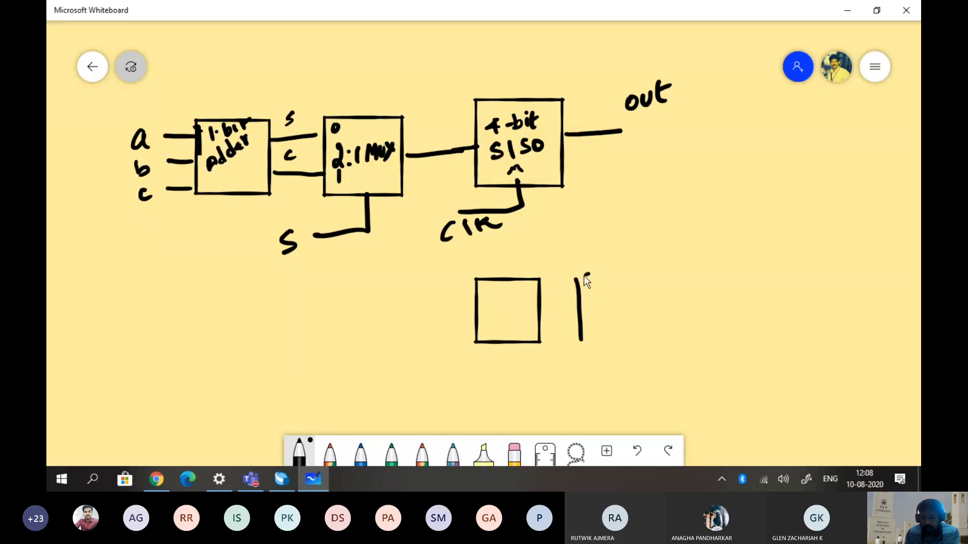
left_click_drag(638, 311, 639, 331)
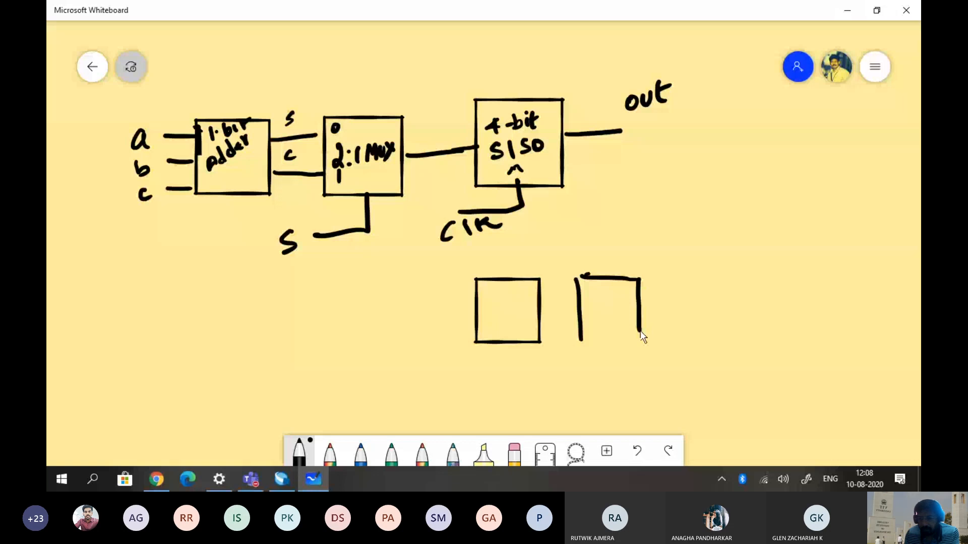
left_click_drag(580, 337, 632, 331)
mouse_move(670, 325)
left_mouse_down()
mouse_move(726, 322)
mouse_move(670, 326)
left_mouse_up()
left_click_drag(771, 264, 773, 319)
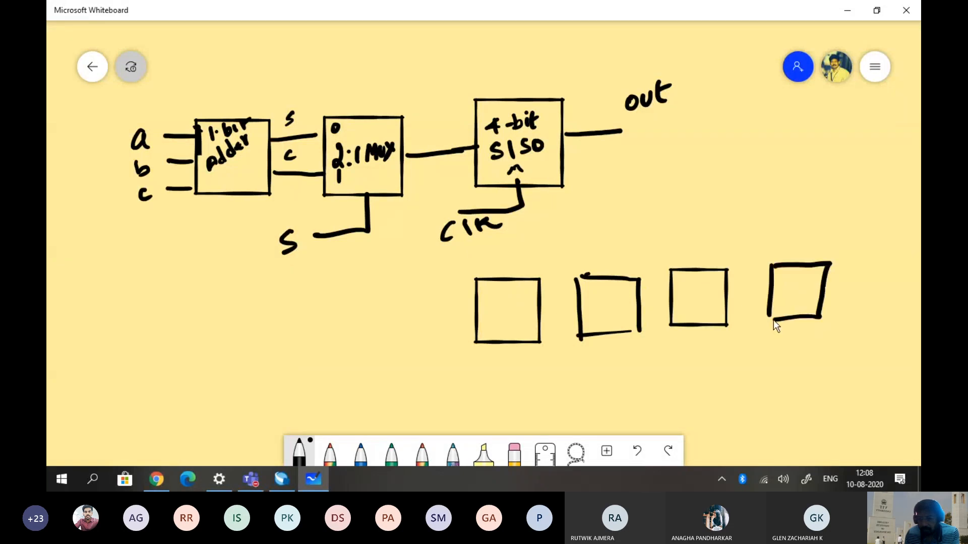
Draw a common clock line labelled "clk" beneath the four blocks, with an arrow branching up into each one
left_click_drag(396, 386, 721, 373)
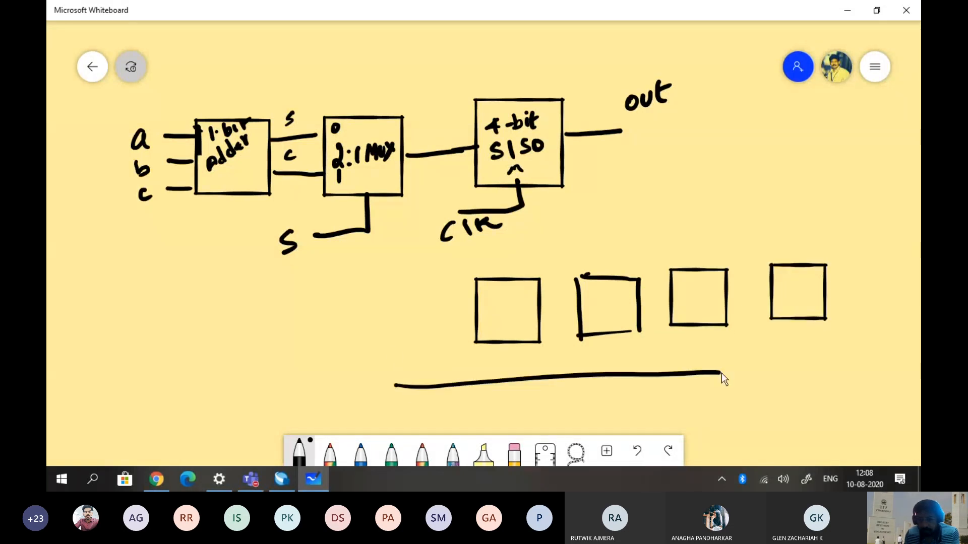
left_click_drag(802, 325, 726, 374)
left_click_drag(510, 343, 521, 377)
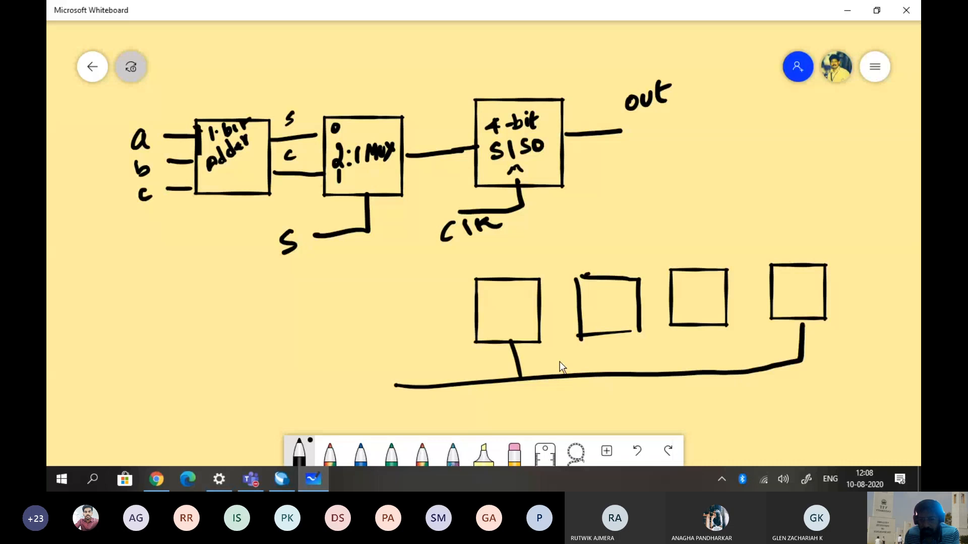
left_click_drag(611, 334, 620, 370)
mouse_move(703, 362)
left_mouse_down()
mouse_move(702, 326)
mouse_move(708, 337)
left_mouse_up()
left_click_drag(794, 332, 806, 333)
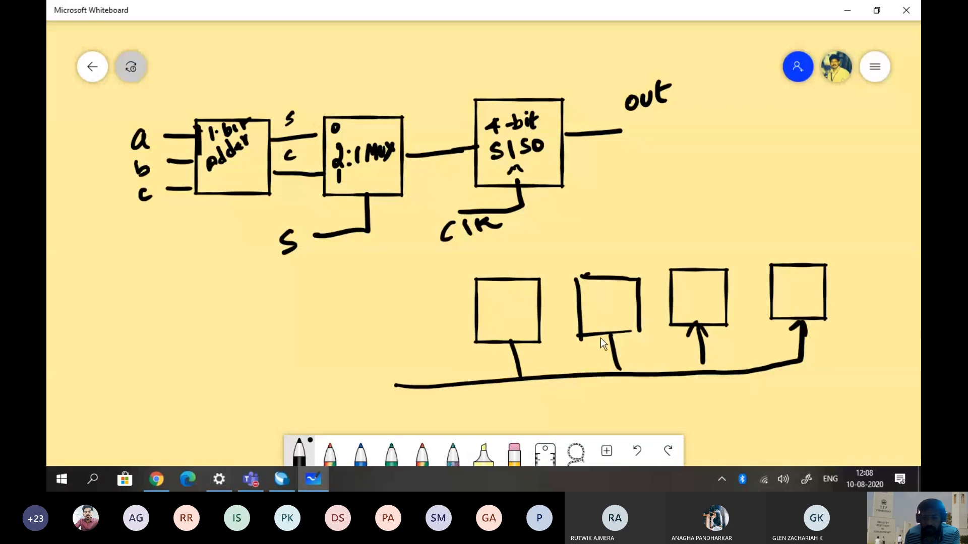
left_click_drag(504, 355, 528, 354)
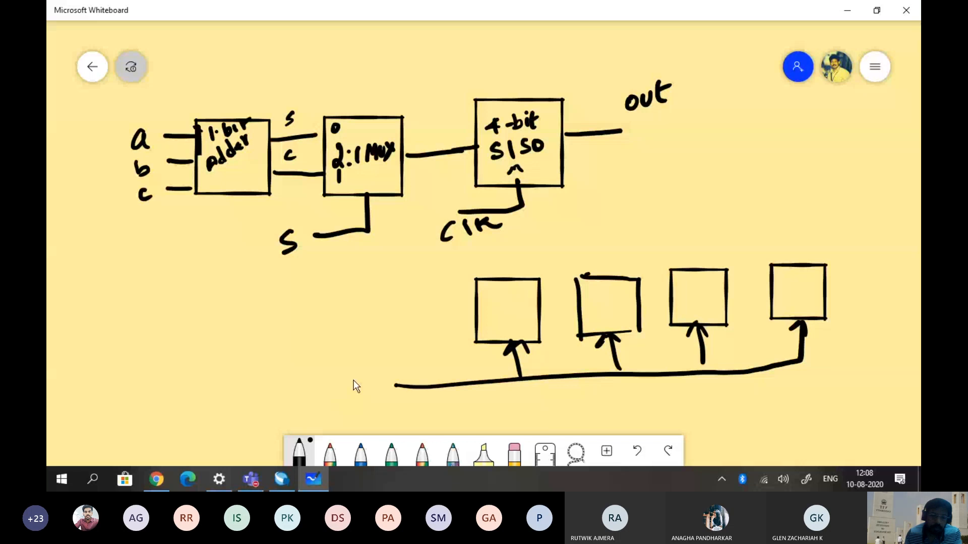
left_click_drag(357, 377, 355, 390)
left_click_drag(358, 388, 388, 378)
Chain the four blocks in series with an input line labelled "D" and an output line labelled "out"
left_click_drag(435, 294, 475, 288)
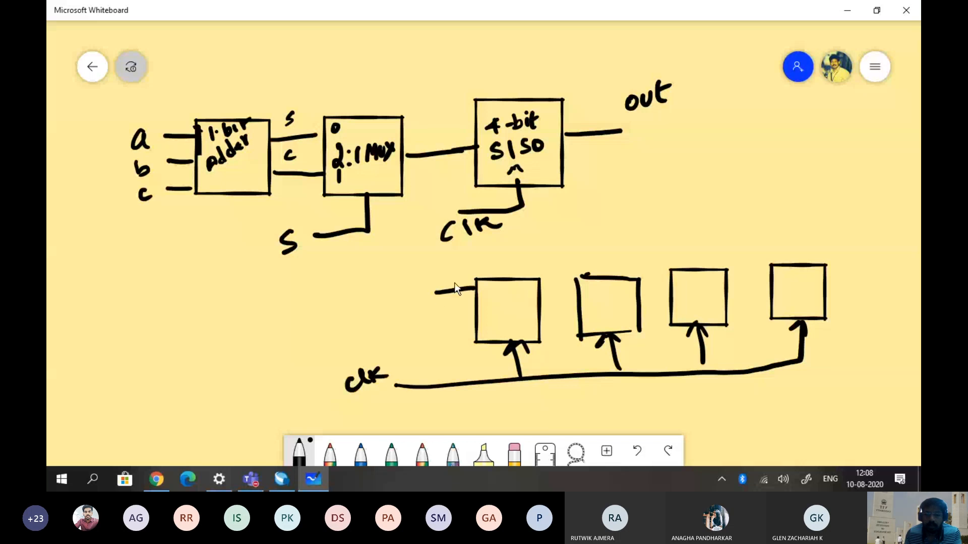
left_click_drag(395, 278, 404, 304)
left_click_drag(539, 292, 671, 285)
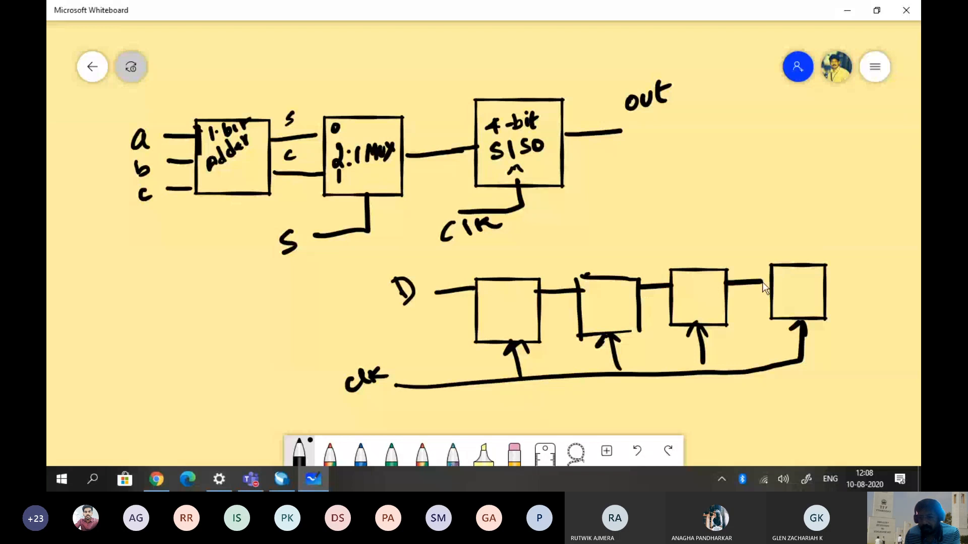
left_click_drag(827, 277, 866, 276)
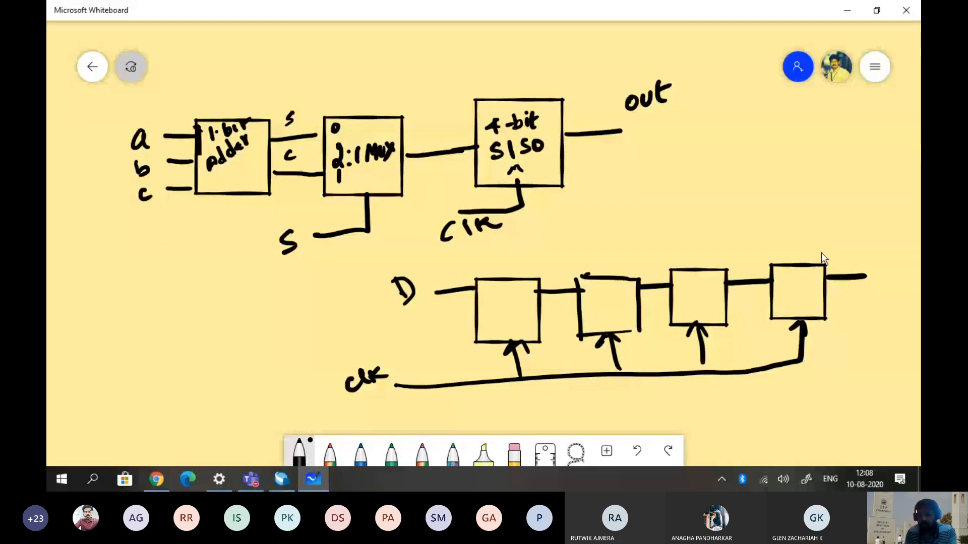
left_click_drag(850, 244, 849, 245)
left_click_drag(861, 245, 861, 246)
left_click_drag(868, 241, 869, 254)
left_click_drag(863, 247, 889, 244)
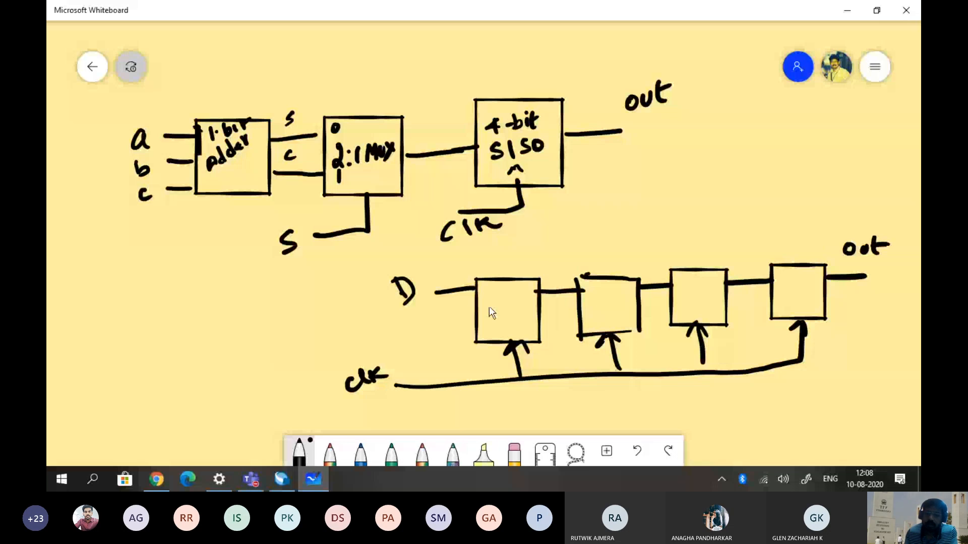
Write "D-FF" inside each block of the four-block chain
left_click_drag(486, 306, 488, 317)
left_click_drag(485, 306, 488, 317)
left_click_drag(496, 307, 502, 305)
left_click_drag(506, 299, 506, 310)
left_click_drag(517, 297, 518, 307)
left_click_drag(587, 299, 588, 312)
left_click_drag(597, 303, 602, 303)
left_click_drag(606, 294, 612, 298)
left_click_drag(683, 289, 683, 301)
left_click_drag(681, 289, 684, 301)
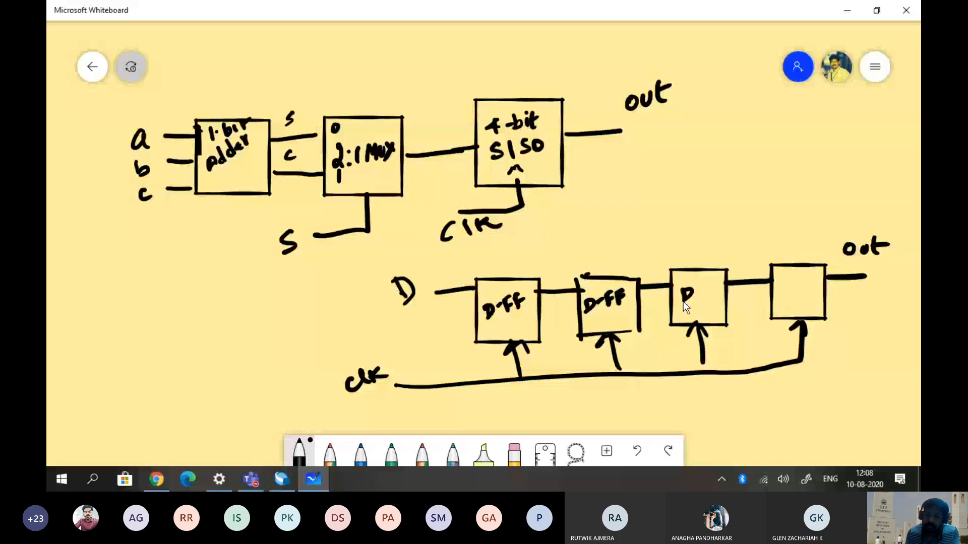
Write "Primitives" above the flip-flops with a pointer line, and frame the chain in a rectangle labelled "SISO"
mouse_move(683, 302)
left_mouse_down()
mouse_move(660, 225)
mouse_move(706, 208)
left_mouse_up()
left_click_drag(716, 201, 709, 214)
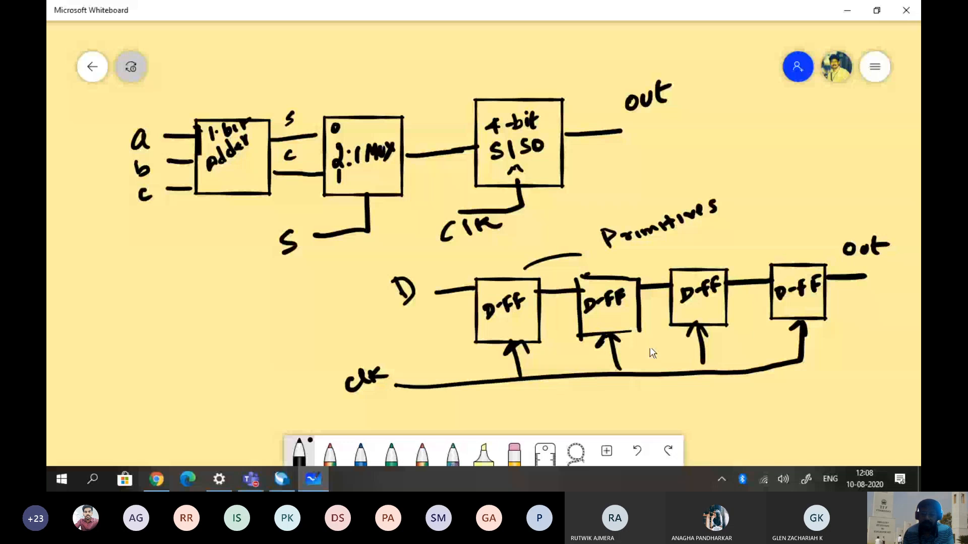
left_click_drag(432, 256, 452, 347)
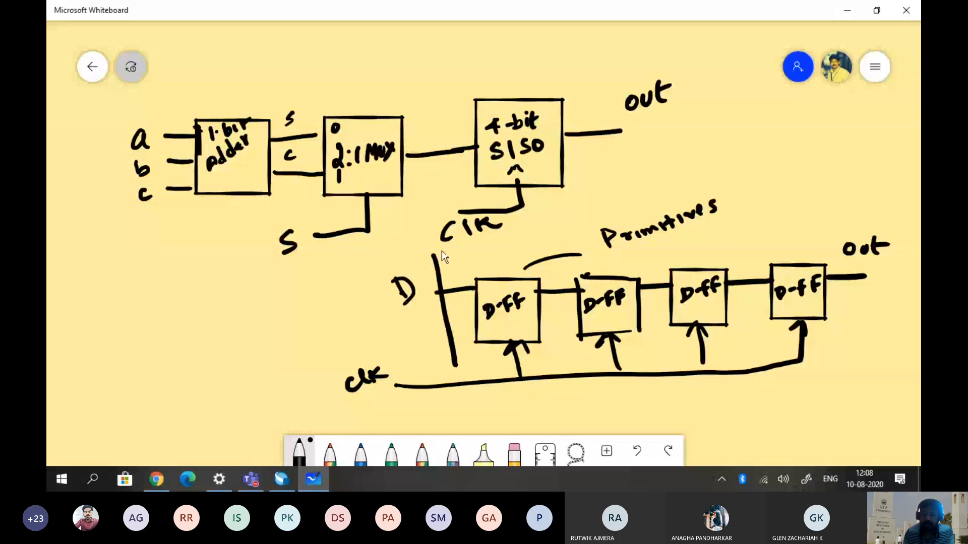
mouse_move(441, 250)
left_mouse_down()
mouse_move(816, 223)
mouse_move(808, 348)
mouse_move(479, 376)
left_mouse_up()
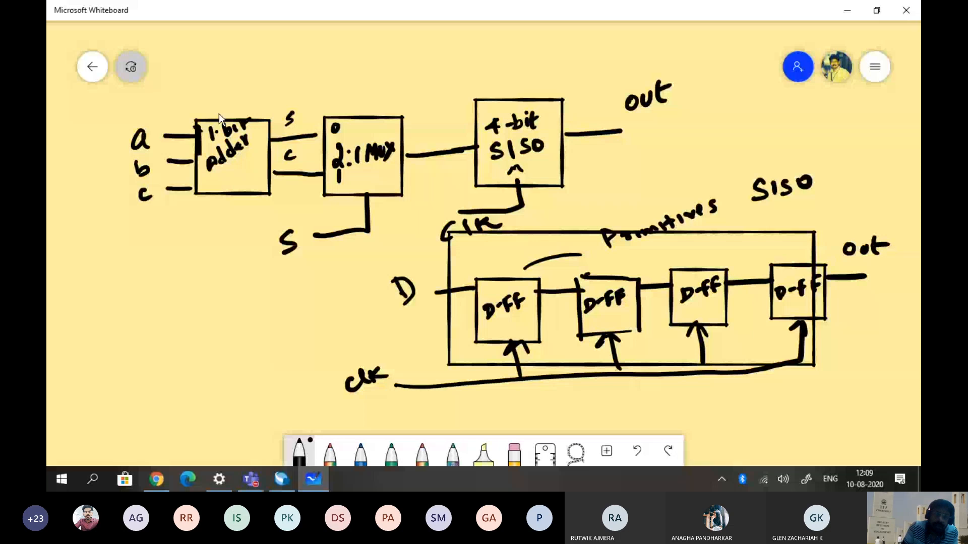
Draw pointer lines from the adder and mux blocks and write "IP" and "LPM" above them, both underlined
left_click_drag(214, 114, 266, 77)
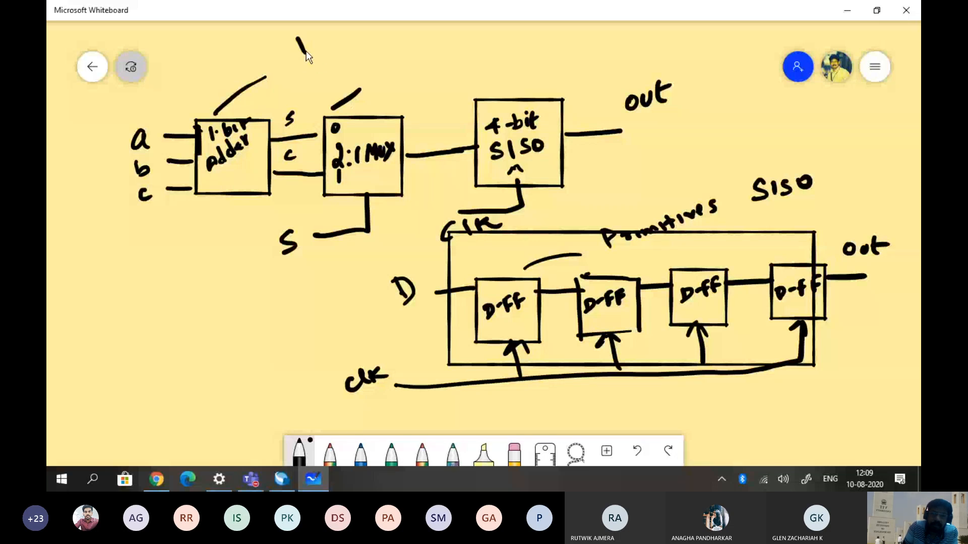
left_click_drag(308, 31, 329, 69)
left_click_drag(331, 65, 343, 54)
mouse_move(355, 45)
left_mouse_down()
mouse_move(354, 54)
mouse_move(374, 46)
left_mouse_up()
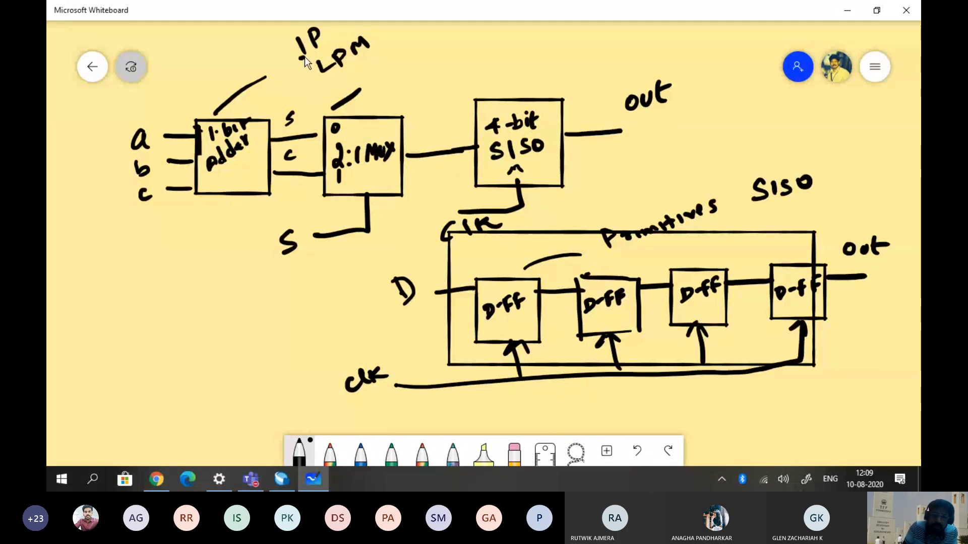
left_click_drag(301, 59, 343, 34)
left_click_drag(326, 79, 380, 54)
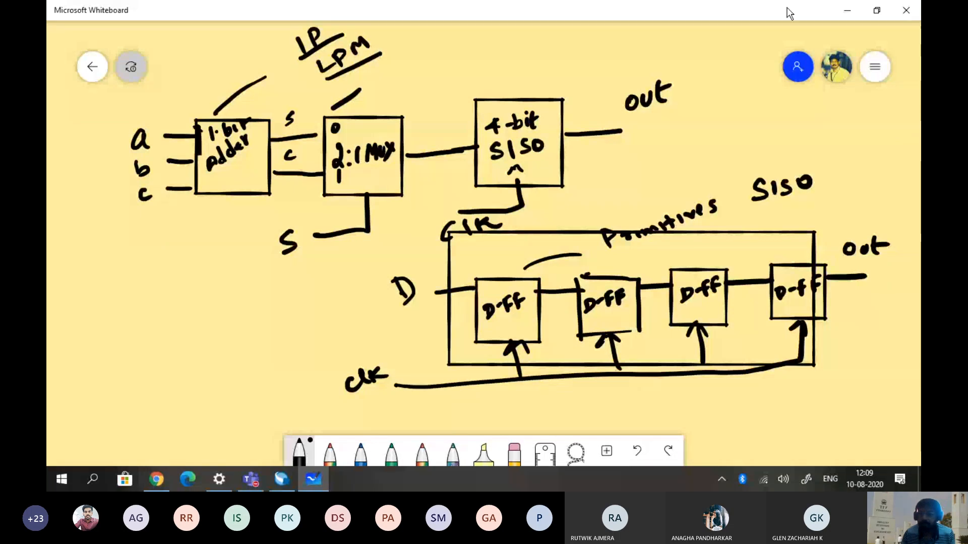
Switch to Quartus Prime and advance the New Project Wizard to the directory and project name page
left_click(841, 16)
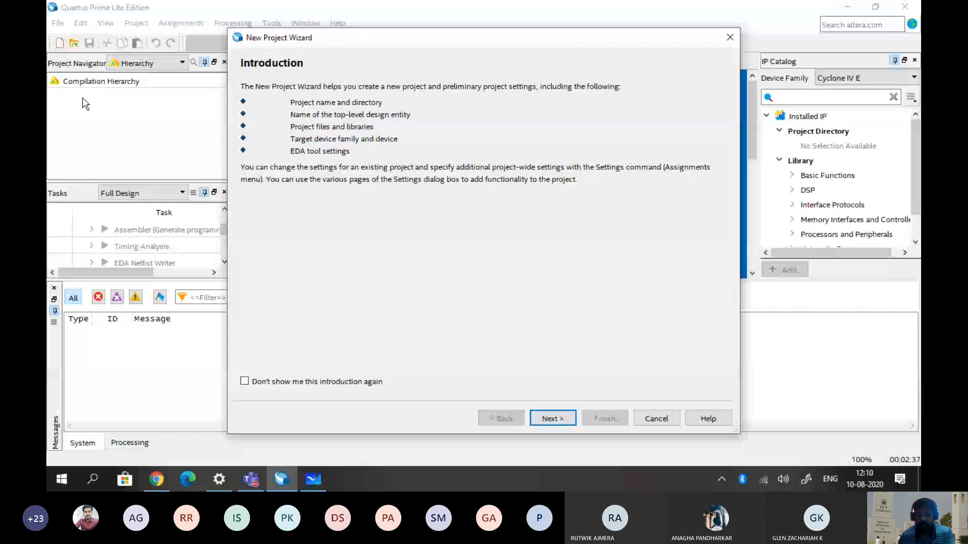
left_click(559, 416)
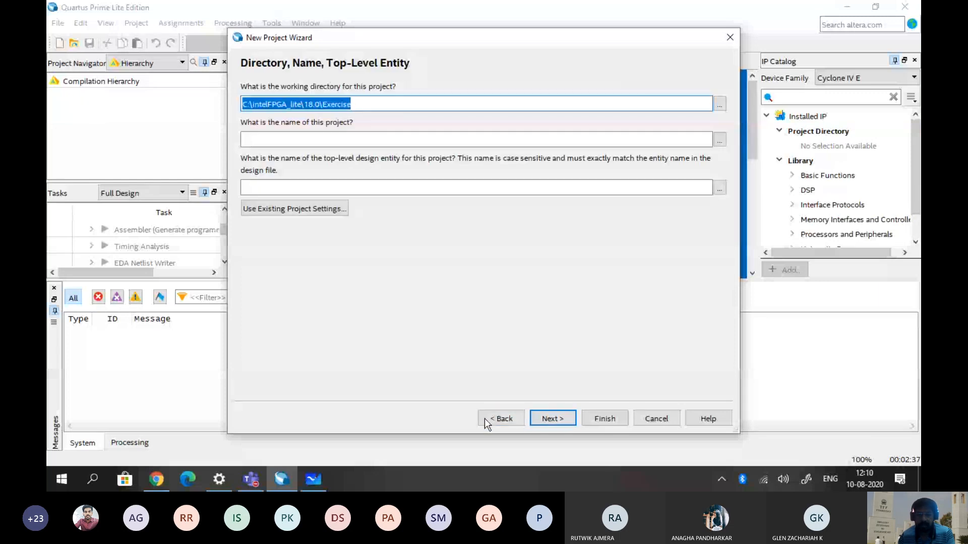
left_click(497, 418)
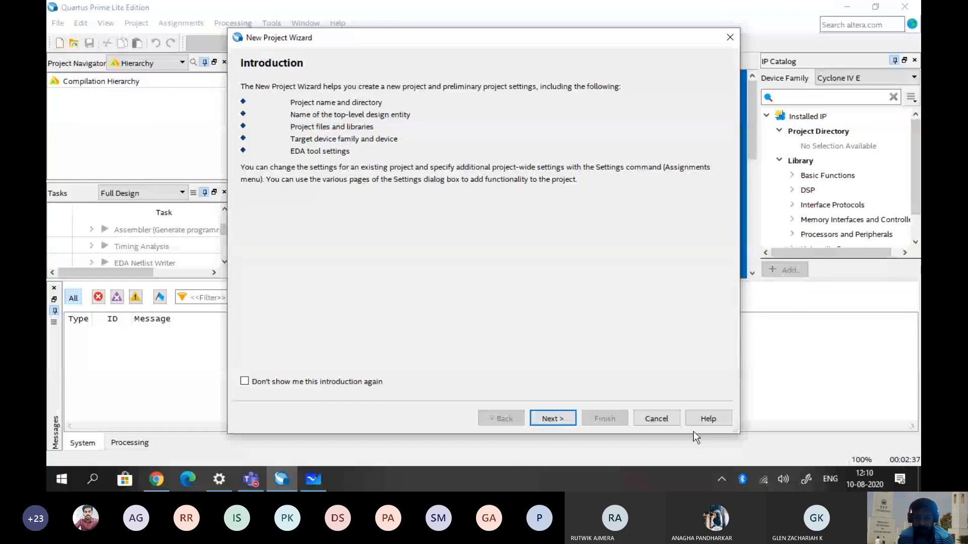
left_click(553, 418)
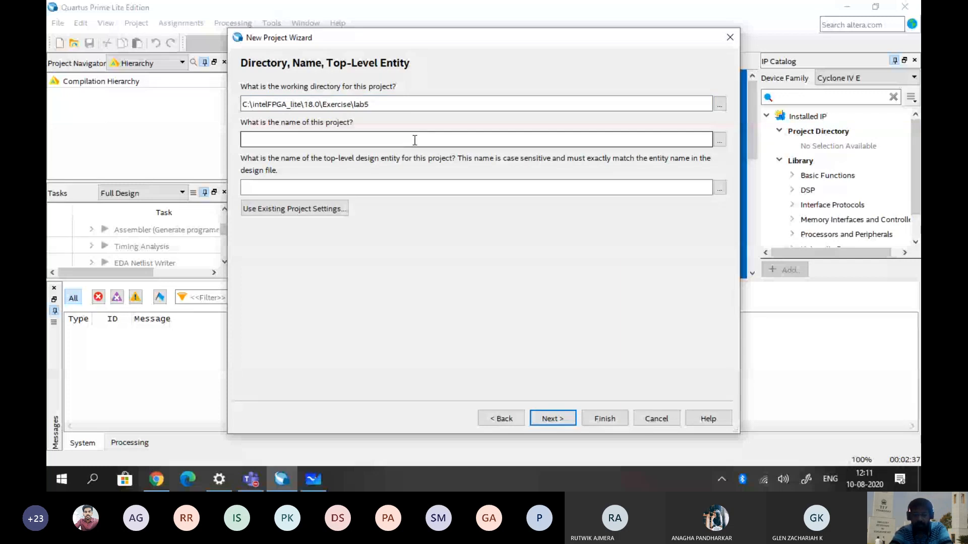
Set the working directory to C:\intelFPGA_lite\18.0\Exercise\lab5, name the project and top-level entity mydesign, and create the directory
type("mydesign")
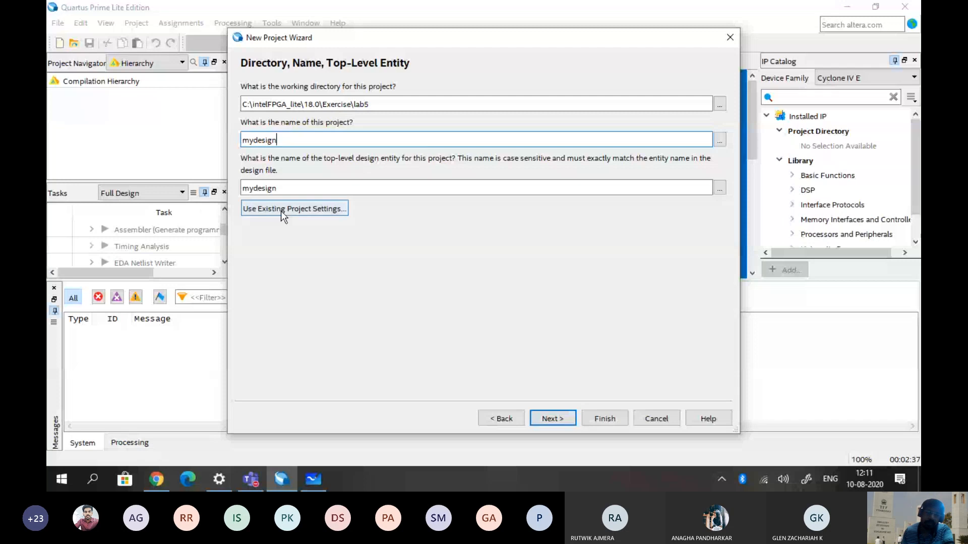
left_click_drag(285, 187, 230, 186)
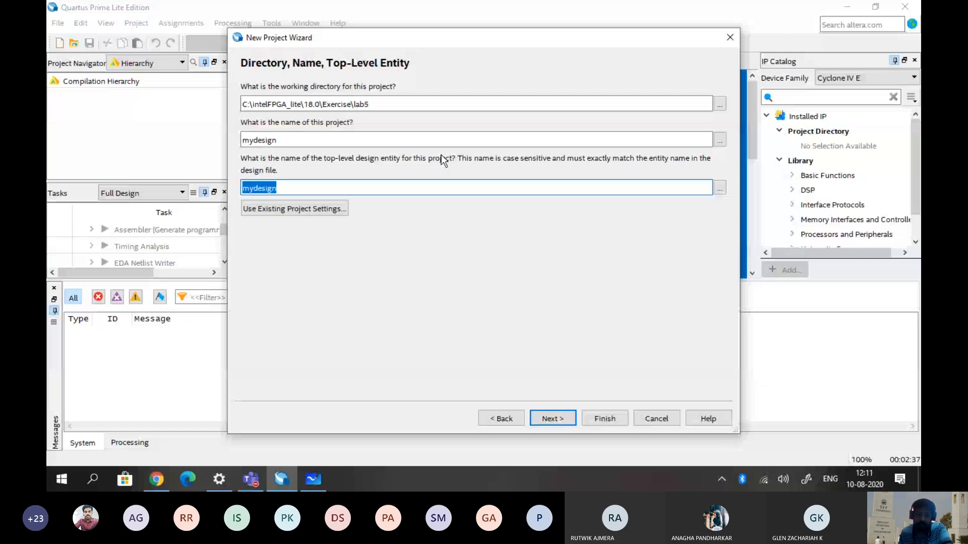
left_click(280, 140)
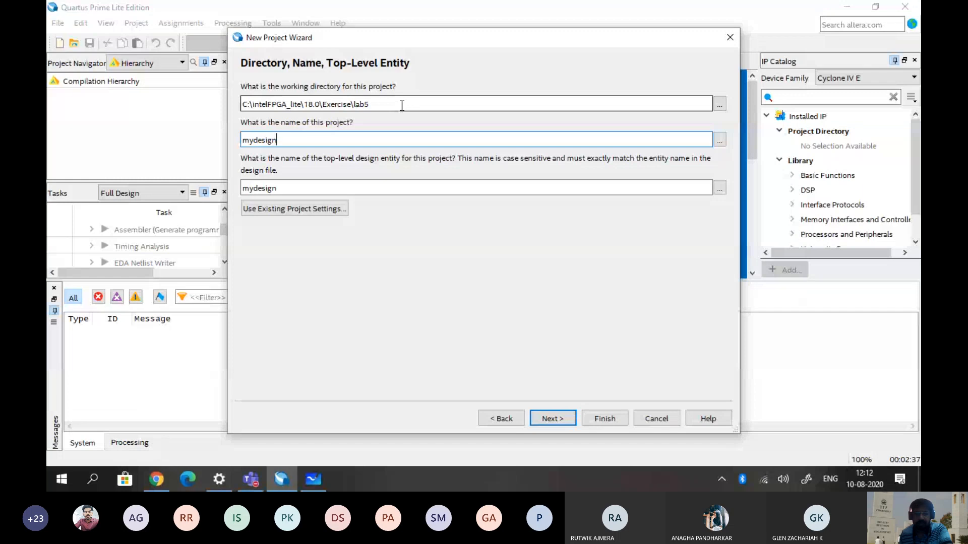
left_click(553, 419)
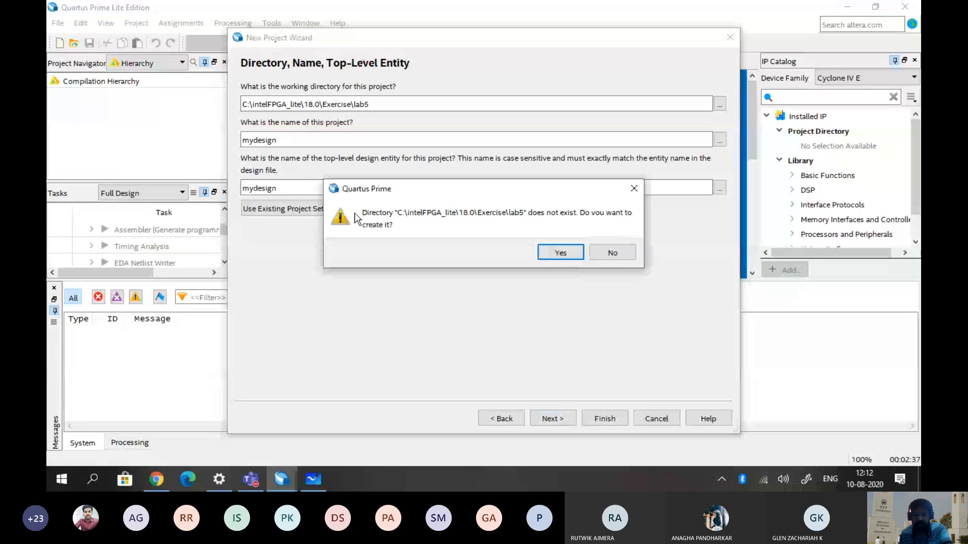
left_click(561, 253)
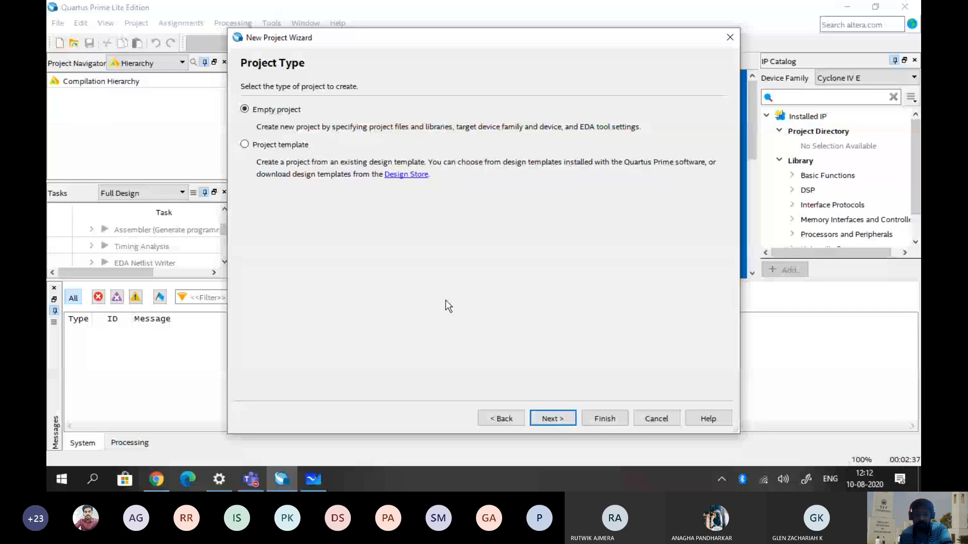
Choose an empty project as the project type and continue to adding files
left_click(264, 144)
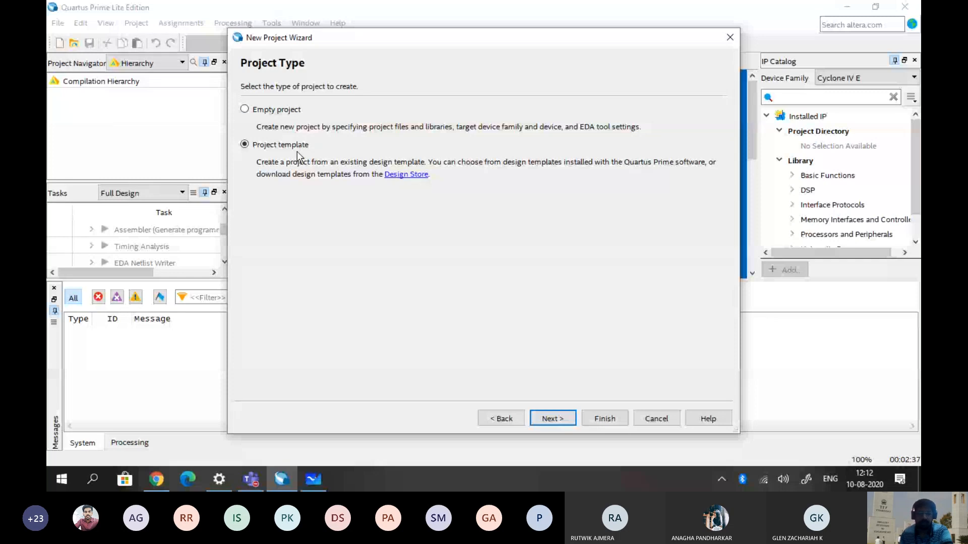
left_click(244, 109)
left_click(557, 418)
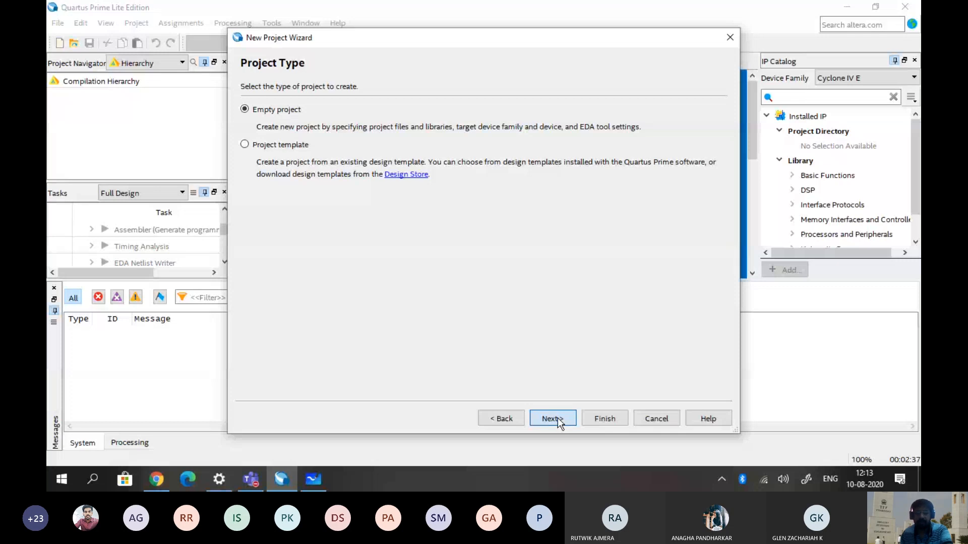
left_click(557, 420)
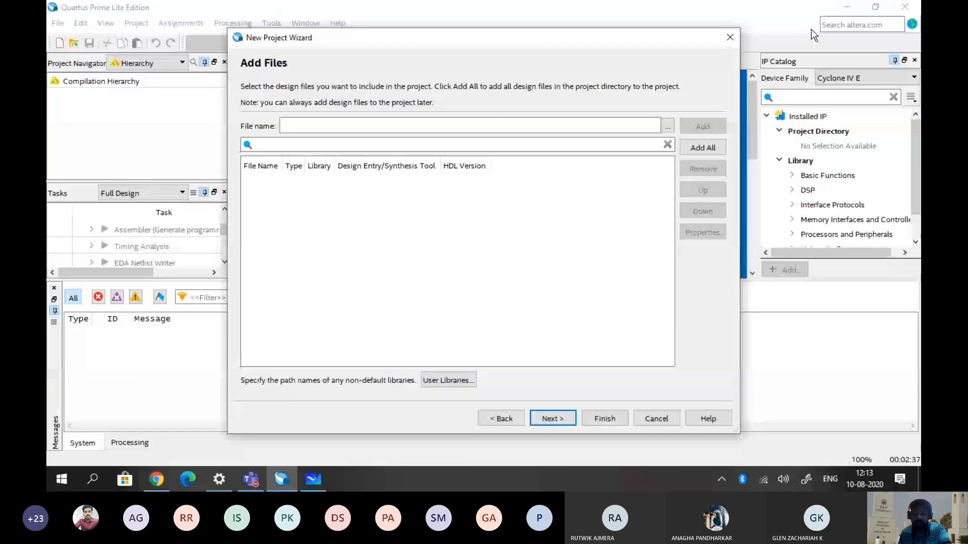
Check the design file browser and the user library settings, add nothing, and continue to the family and device settings
left_click(668, 126)
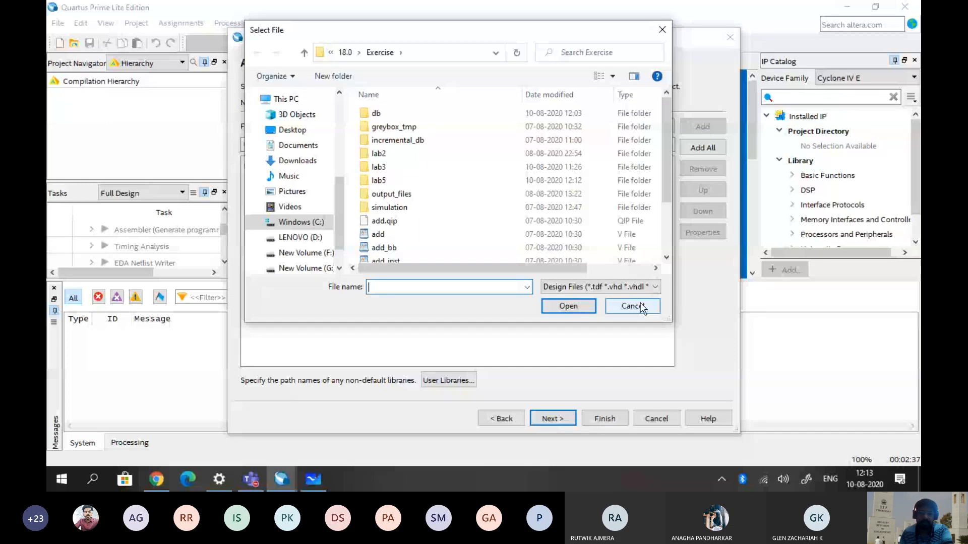
left_click(640, 306)
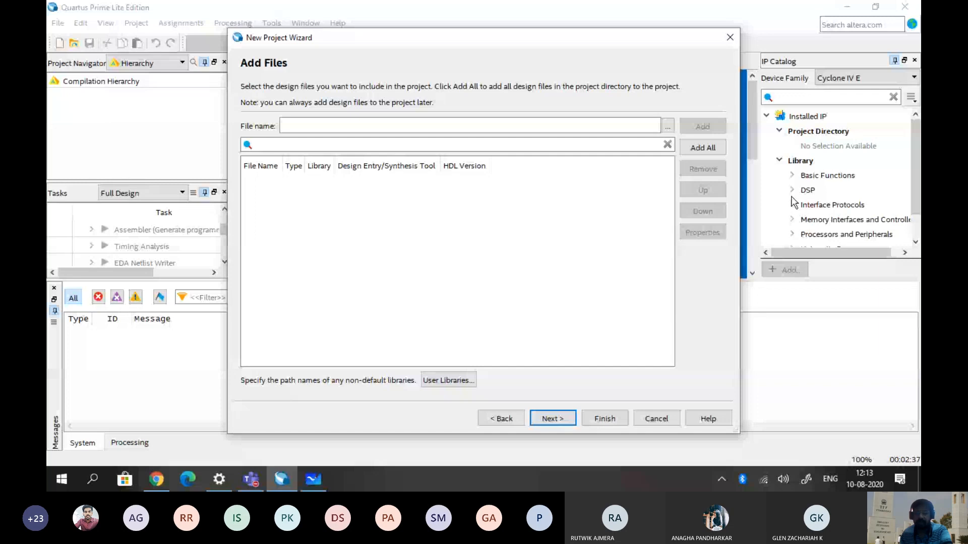
left_click(448, 381)
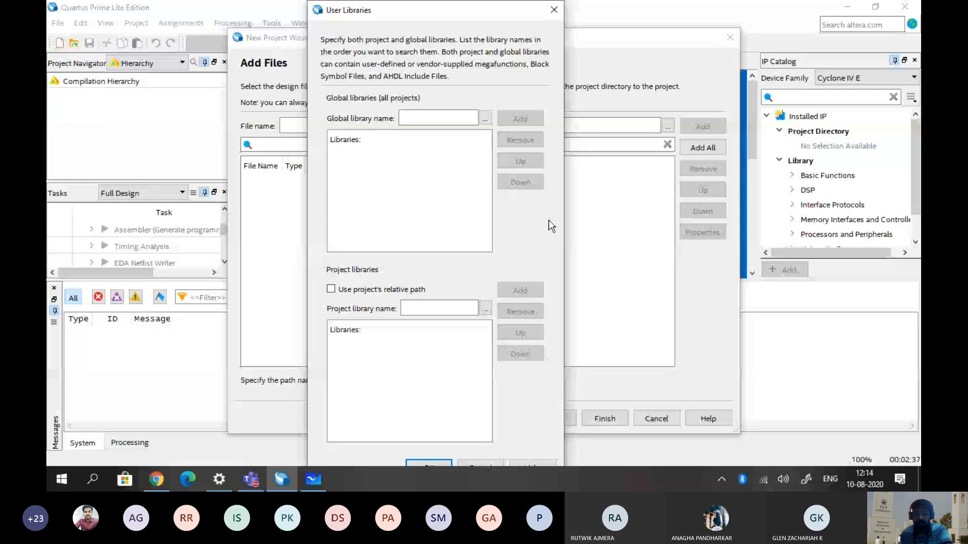
left_click(484, 119)
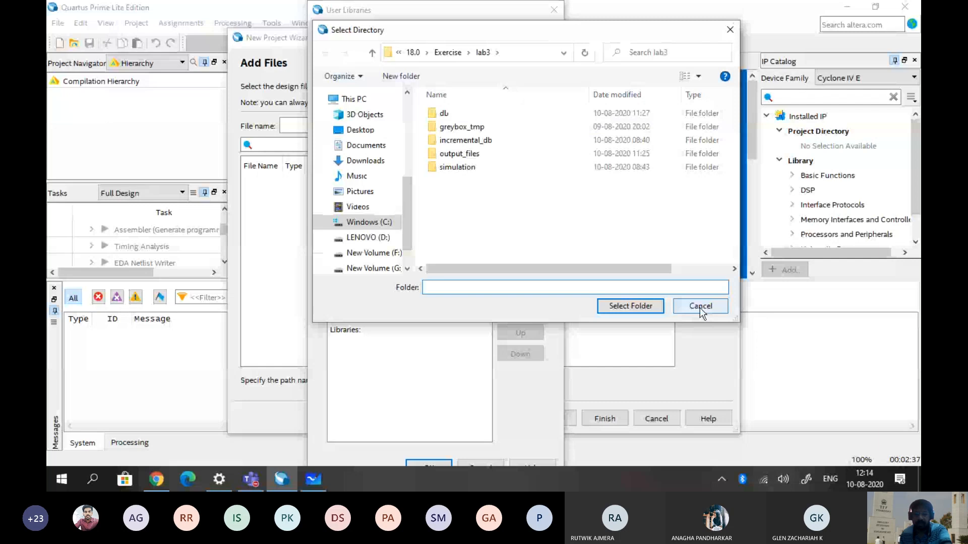
left_click(700, 308)
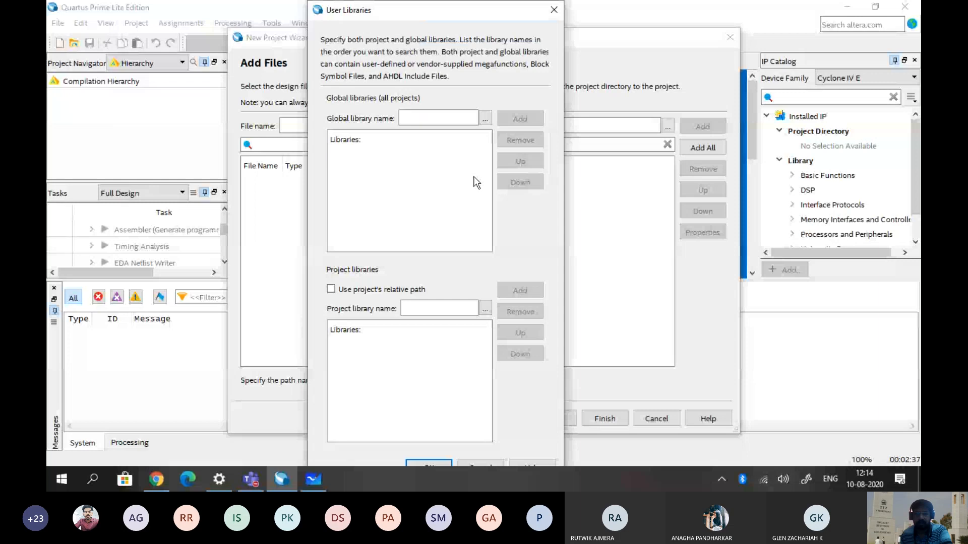
left_click_drag(501, 10, 600, 1)
left_click_drag(600, 1, 600, 1)
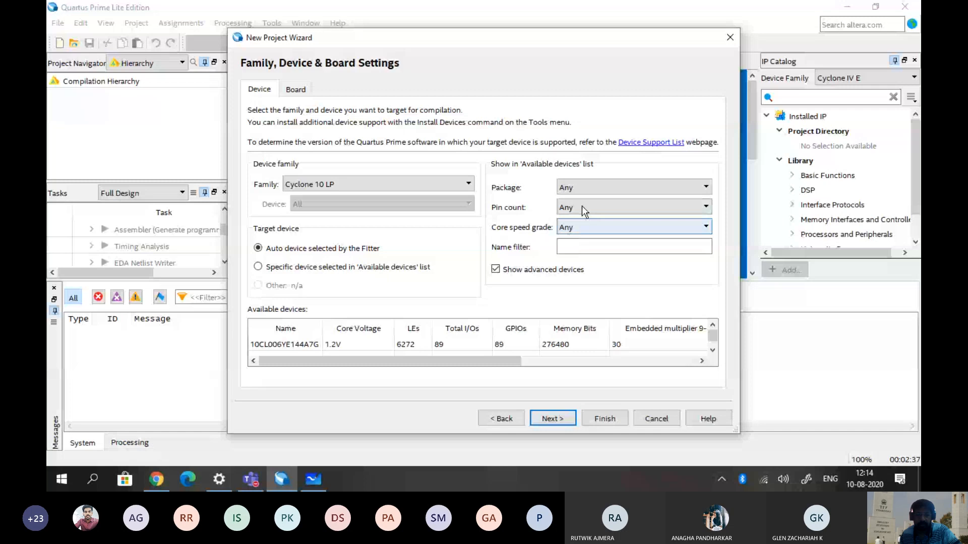
Set the device family to Cyclone IV E, sort the available devices by core voltage and widen the Name column
left_click(348, 185)
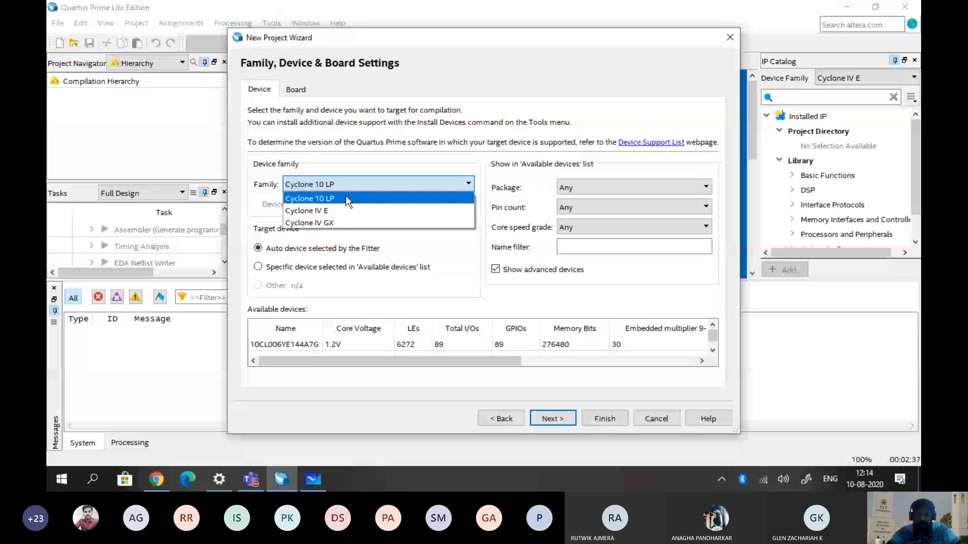
left_click(348, 211)
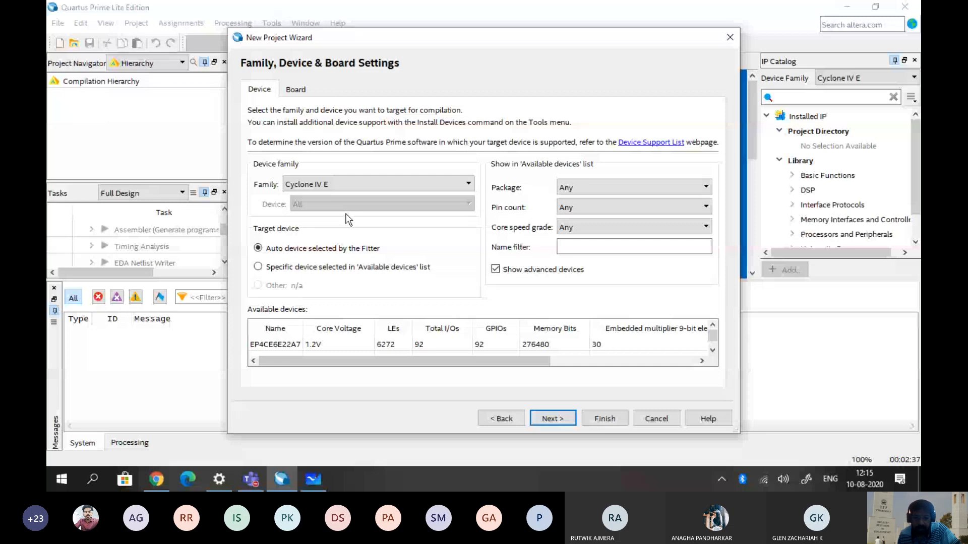
left_click(308, 328)
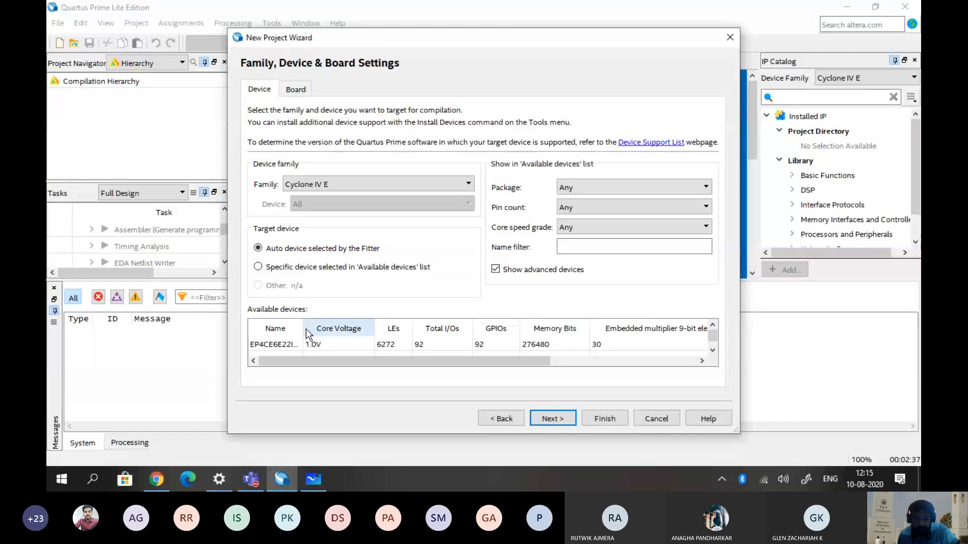
left_click(307, 329)
left_click_drag(303, 328, 324, 324)
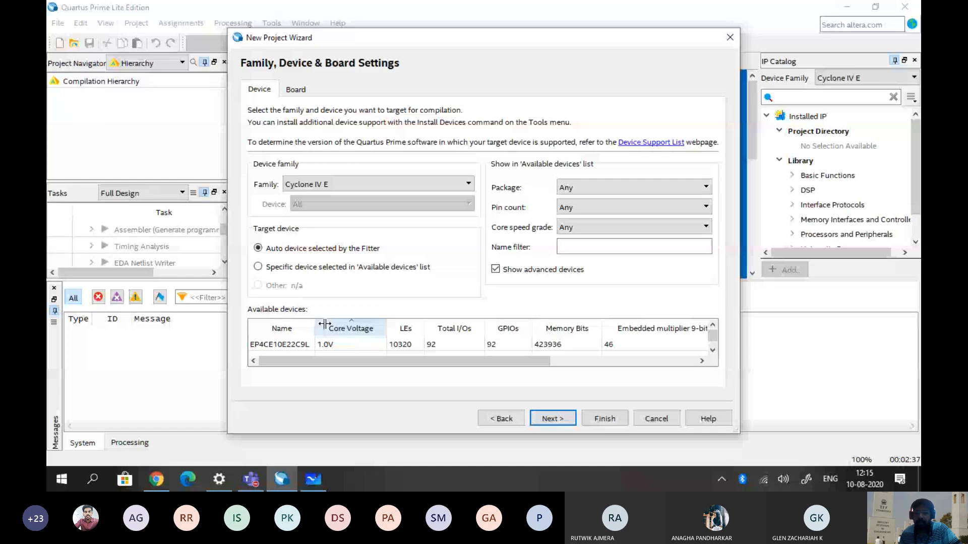
left_click_drag(324, 324, 376, 324)
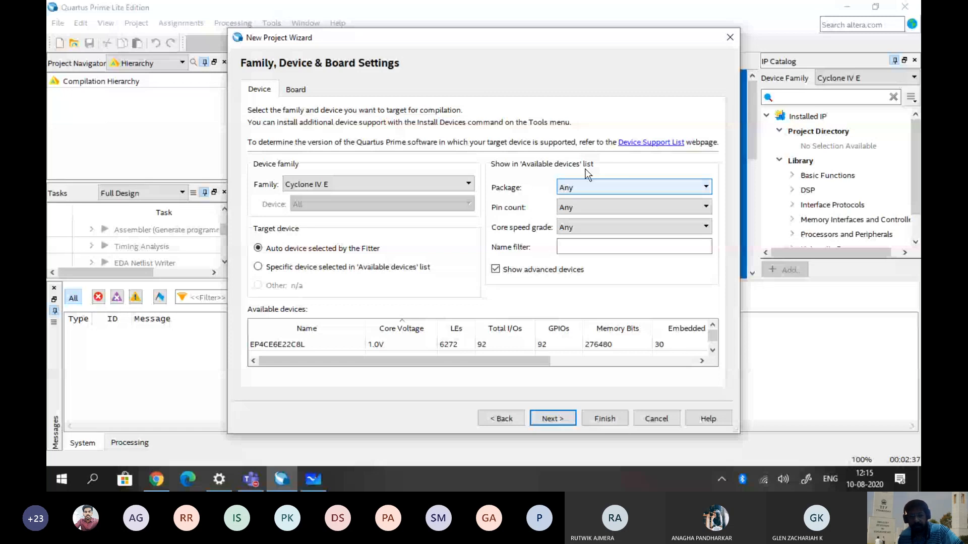
Filter the available devices to the FBGA package, a pin count of 780 and core speed grade 7
scroll(601, 190, "down", 2)
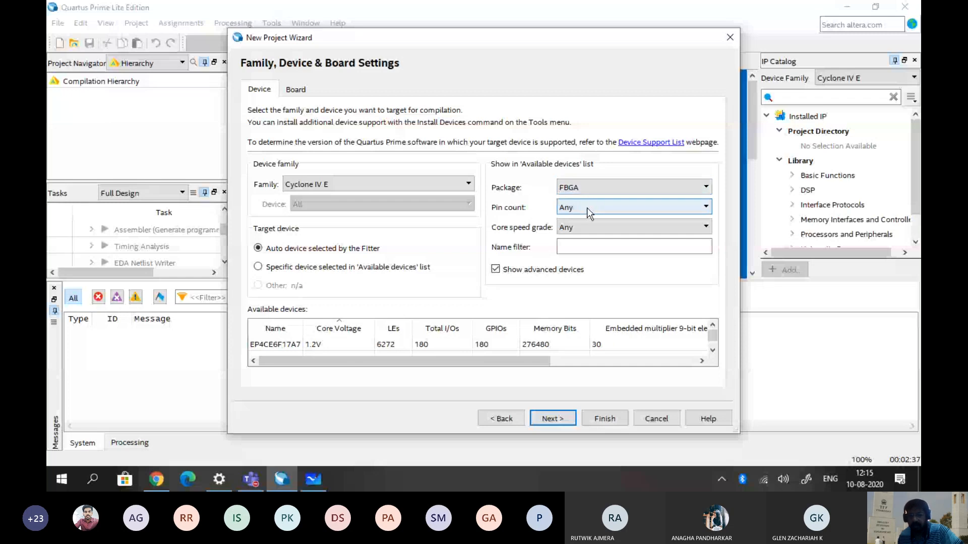
left_click(587, 208)
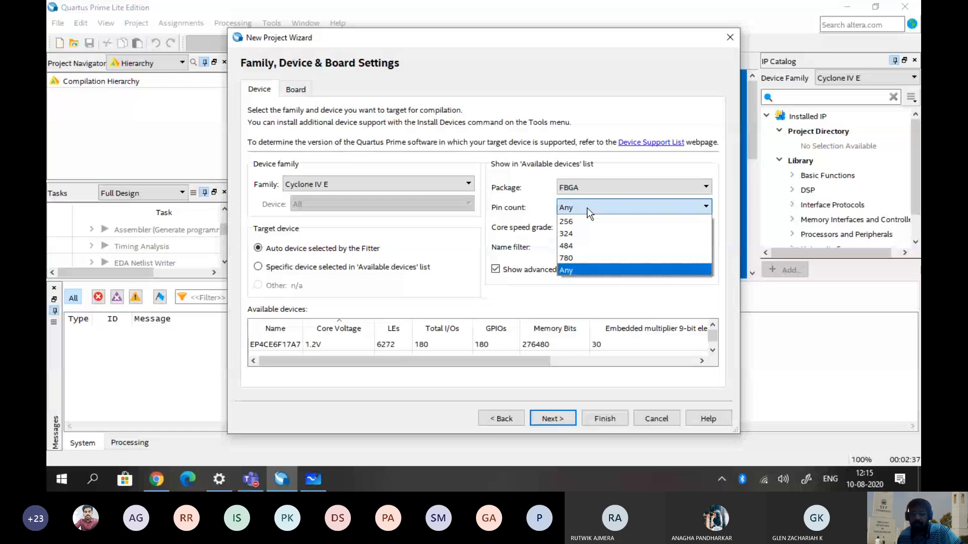
left_click(569, 257)
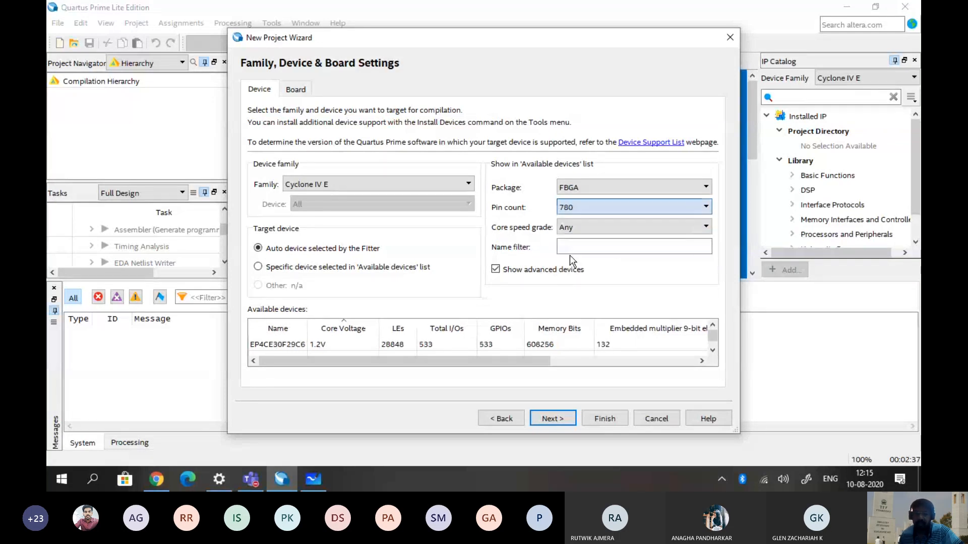
left_click(580, 229)
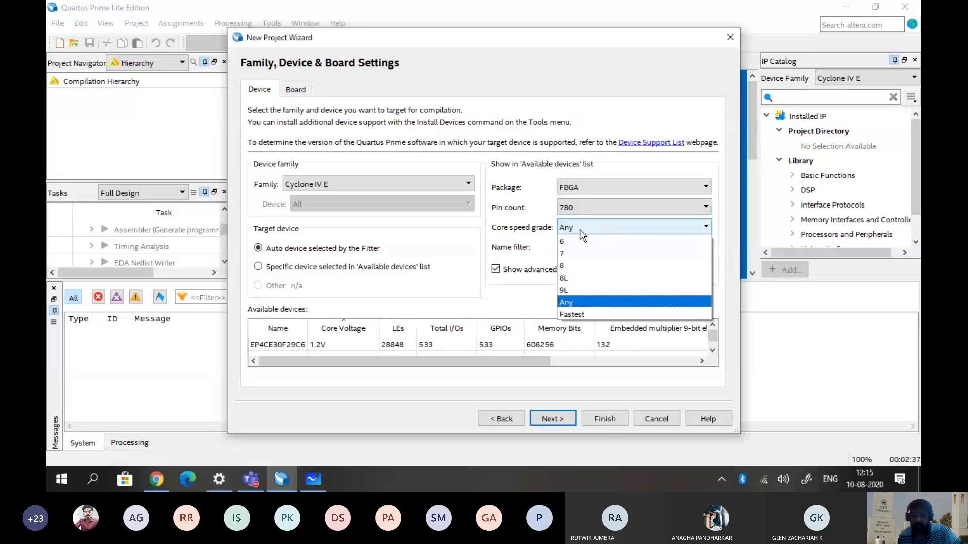
left_click(573, 256)
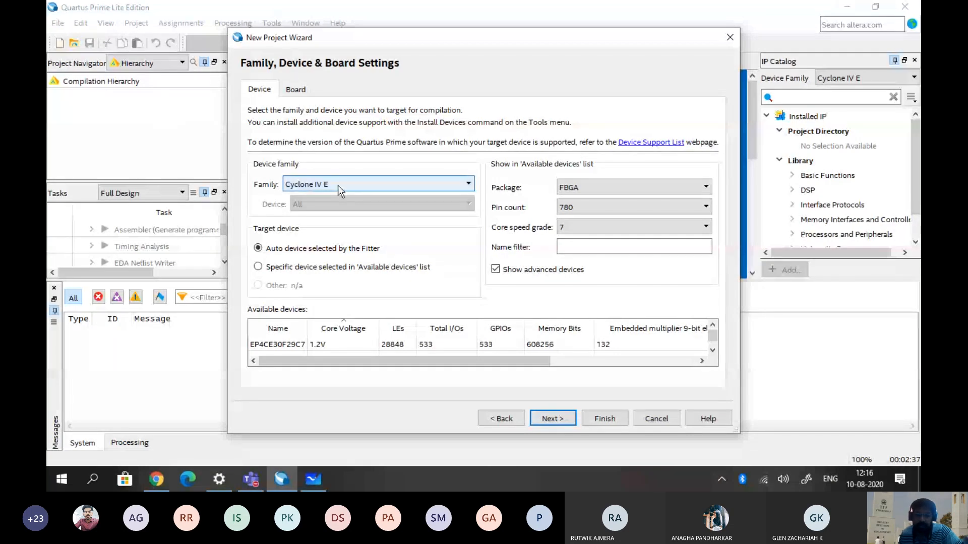
Choose the specific target device EP4CE115F29C7 from the available devices and continue to the EDA tool settings
scroll(296, 347, "down", 1)
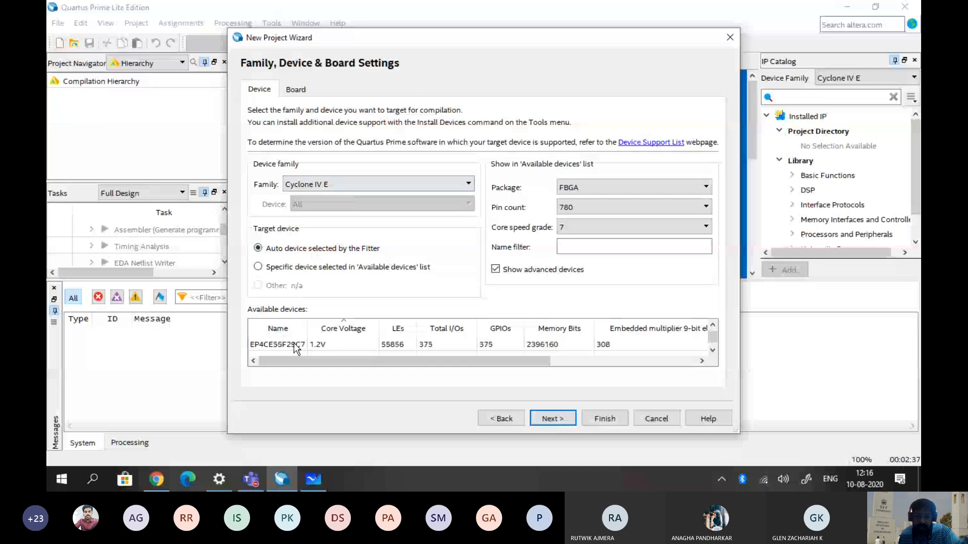
scroll(297, 346, "up", 1)
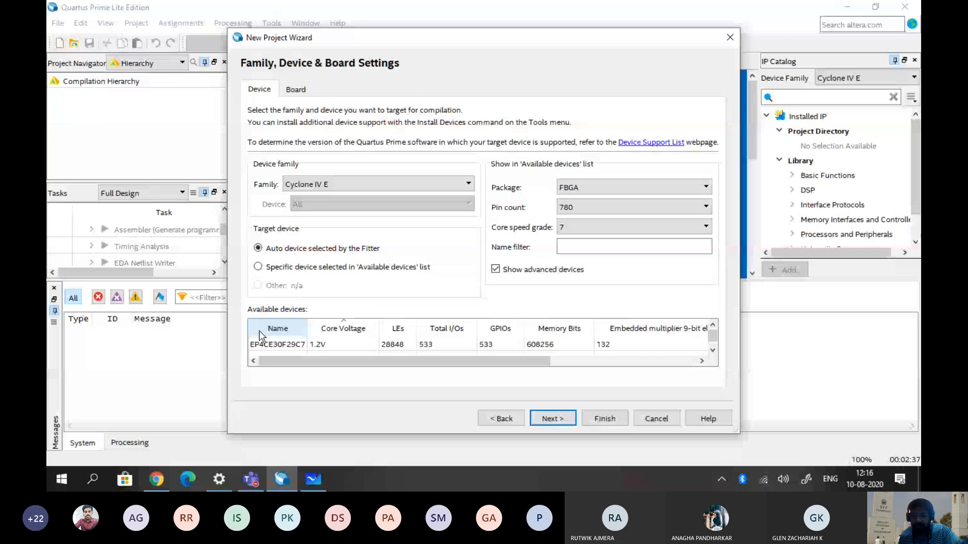
left_click(258, 267)
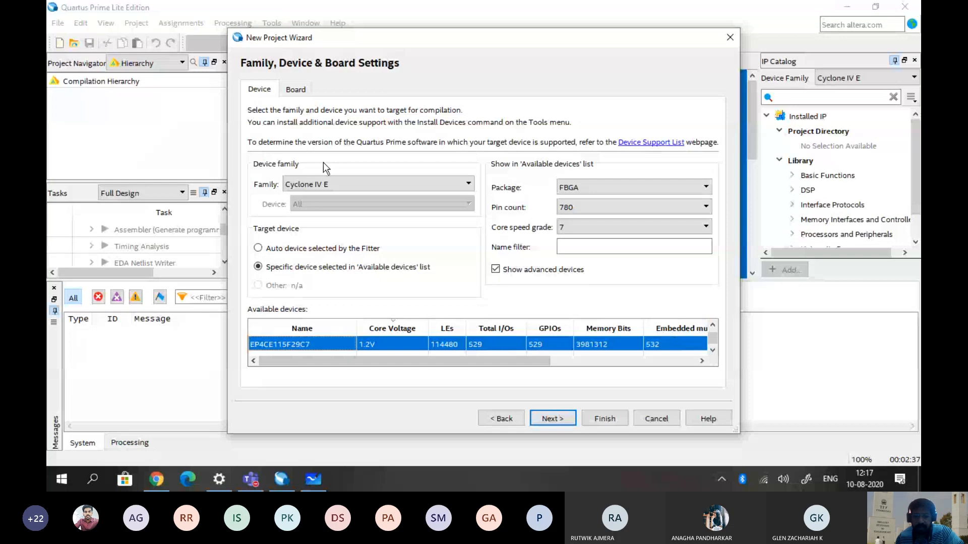
left_click(342, 188)
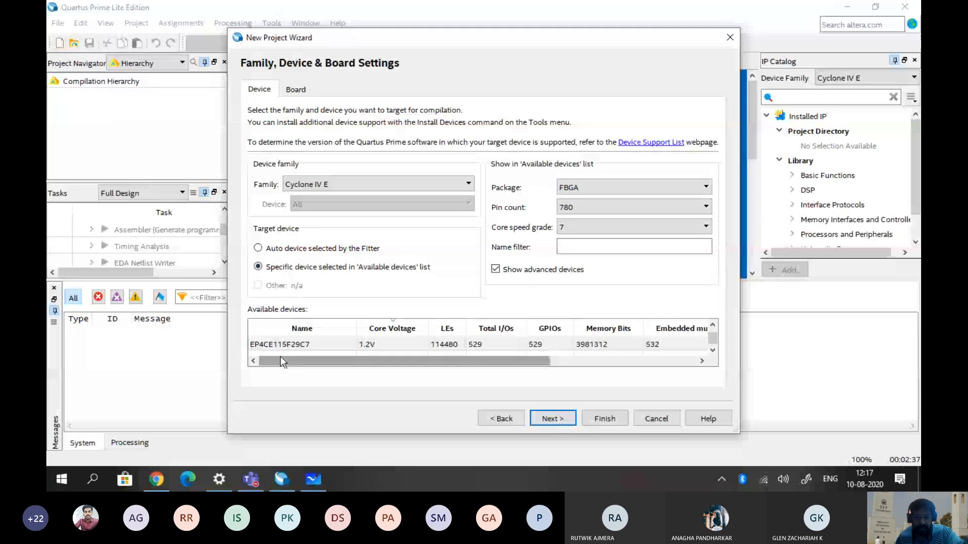
scroll(294, 349, "down", 1)
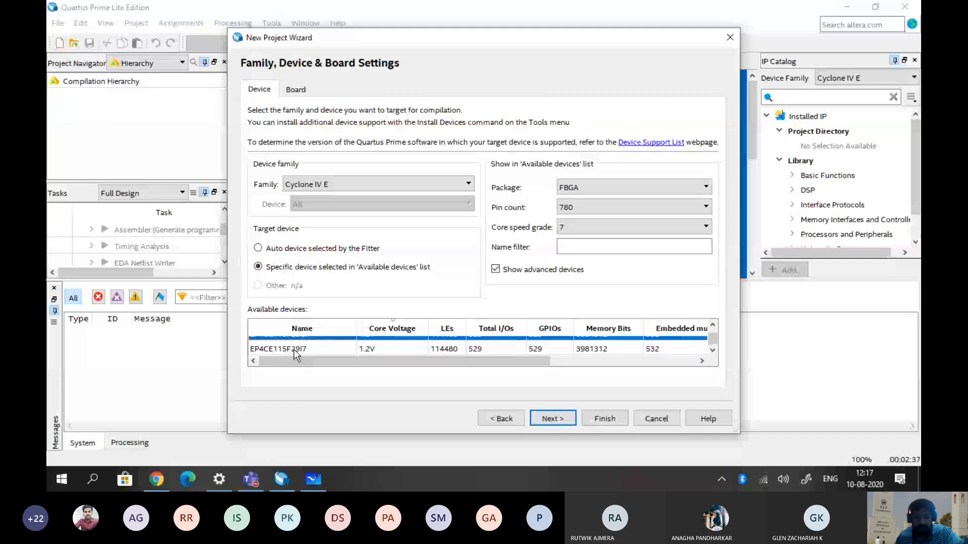
scroll(287, 351, "up", 1)
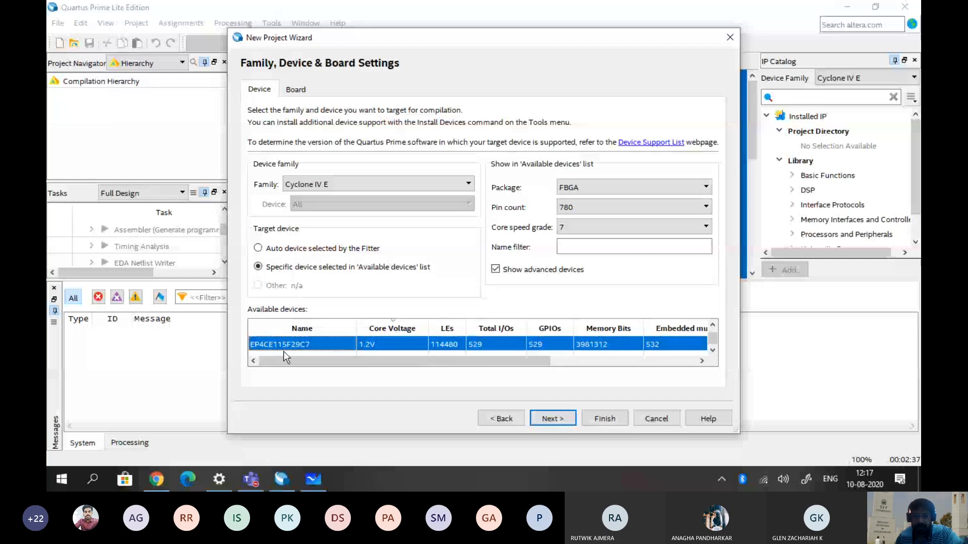
left_click(545, 424)
Try Synplify Pro as the design entry/synthesis tool and set it back to <None>
left_click(357, 145)
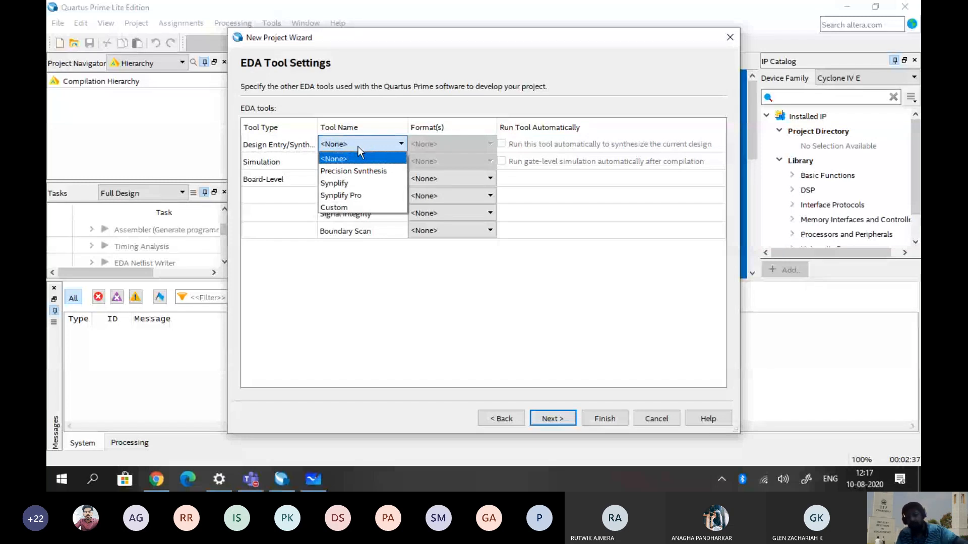
left_click(351, 196)
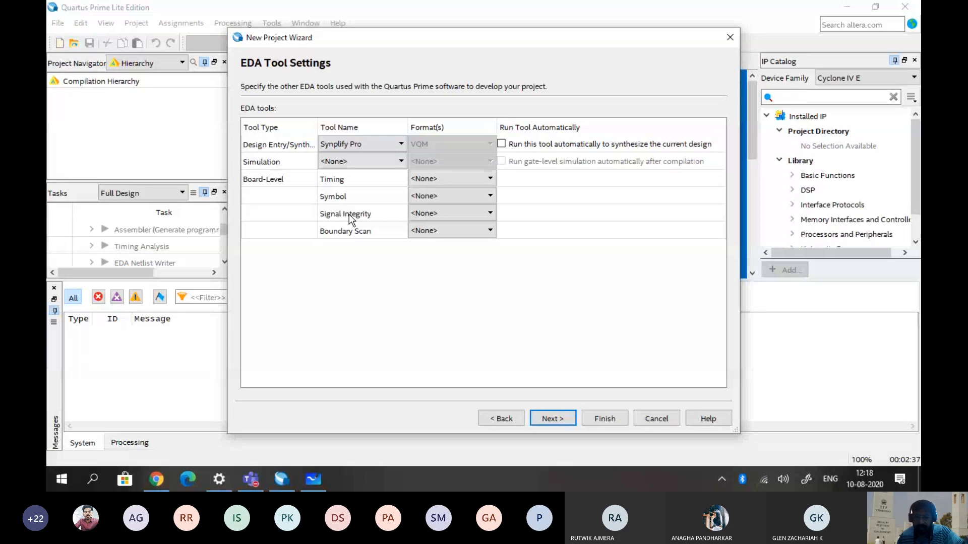
left_click(368, 146)
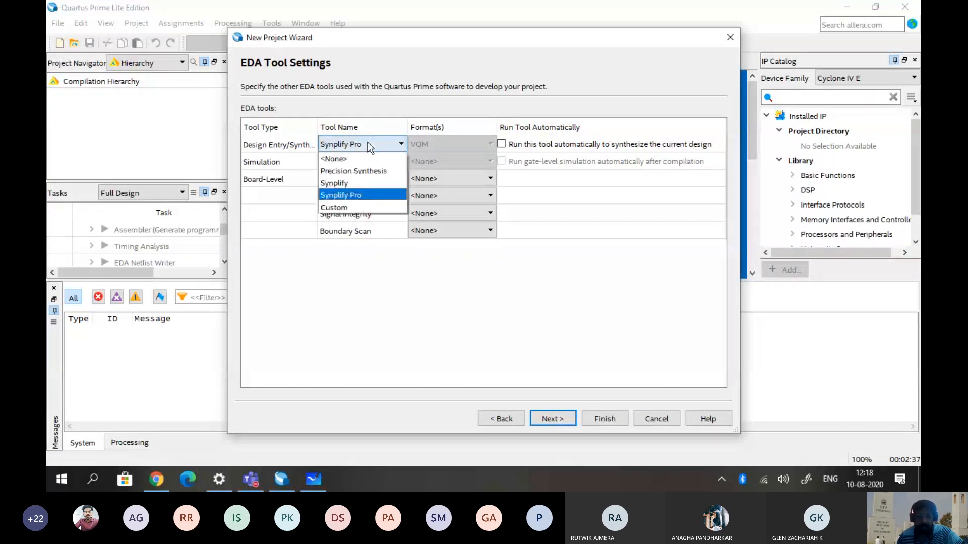
left_click(357, 157)
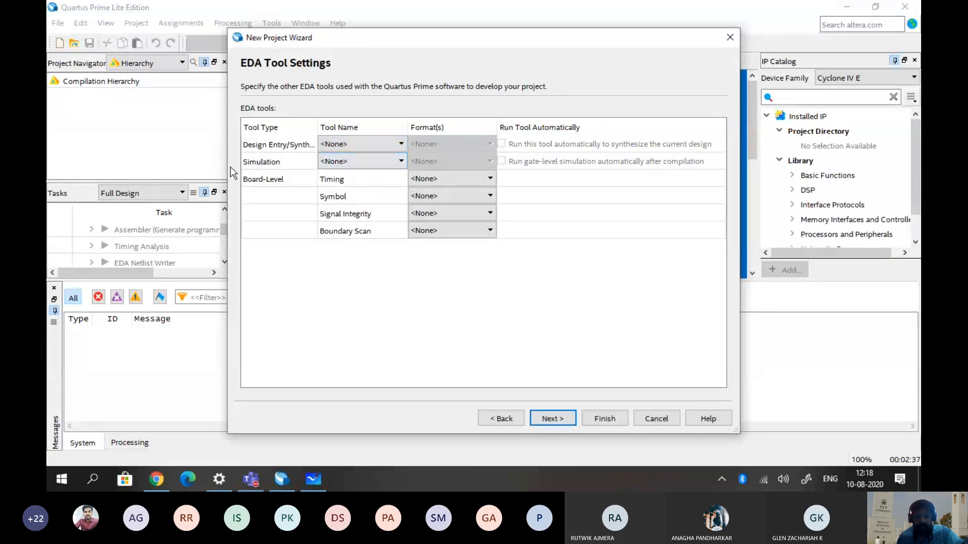
Try ModelSim-Altera as the simulation tool and set it back to <None>
left_click(342, 162)
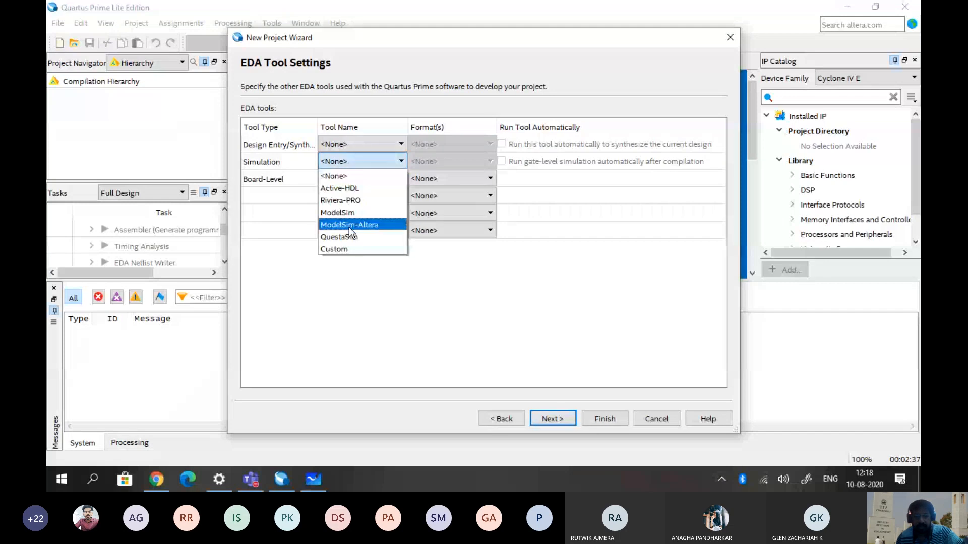
left_click(349, 228)
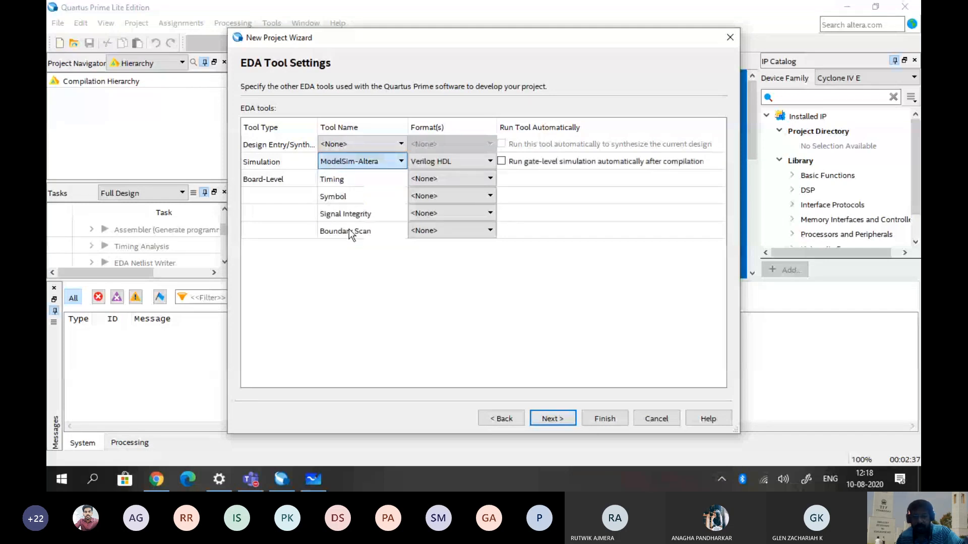
left_click(343, 163)
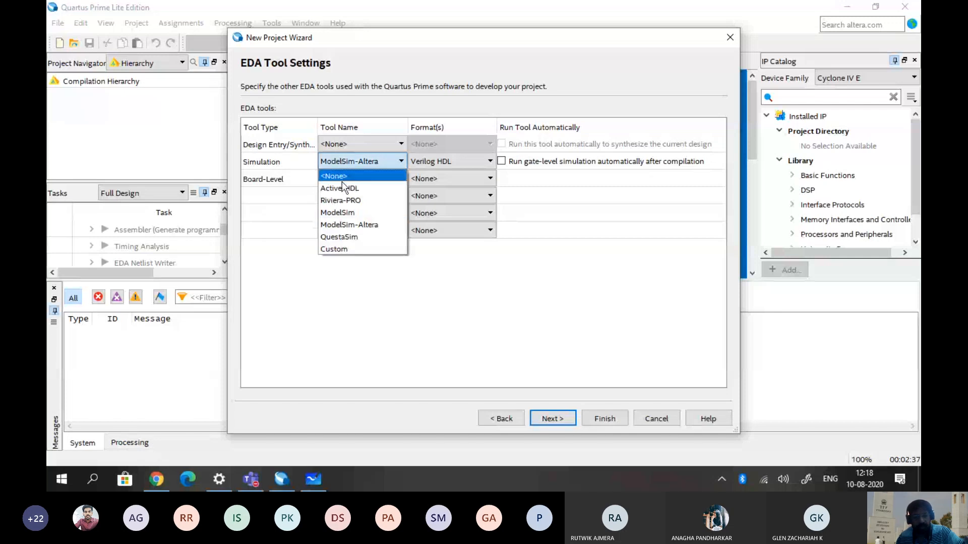
left_click(344, 177)
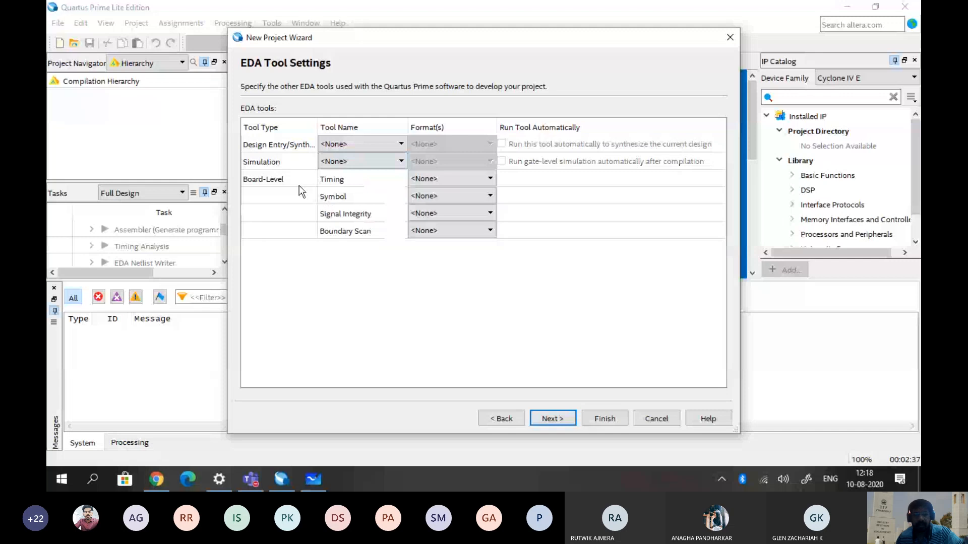
Continue to the project summary and finish creating the mydesign project
key("Return")
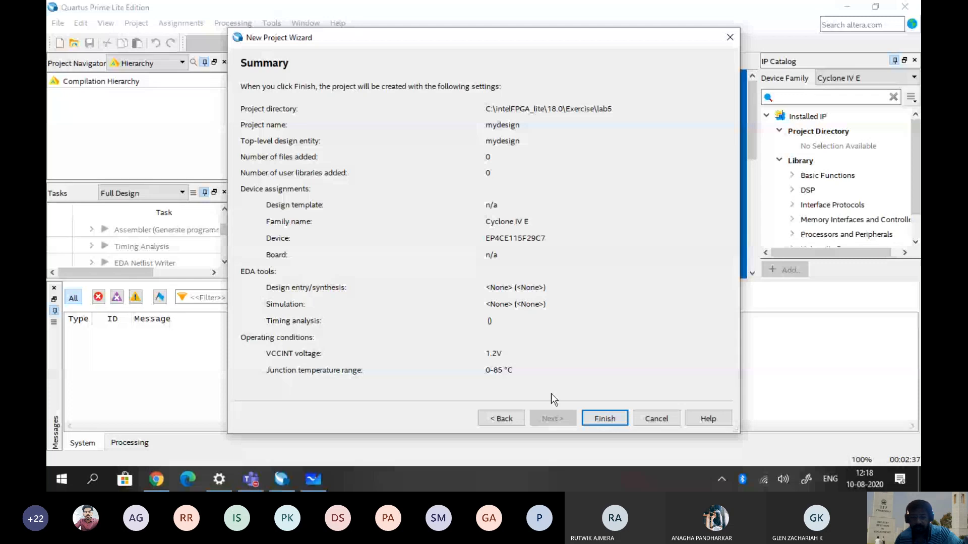
left_click(604, 414)
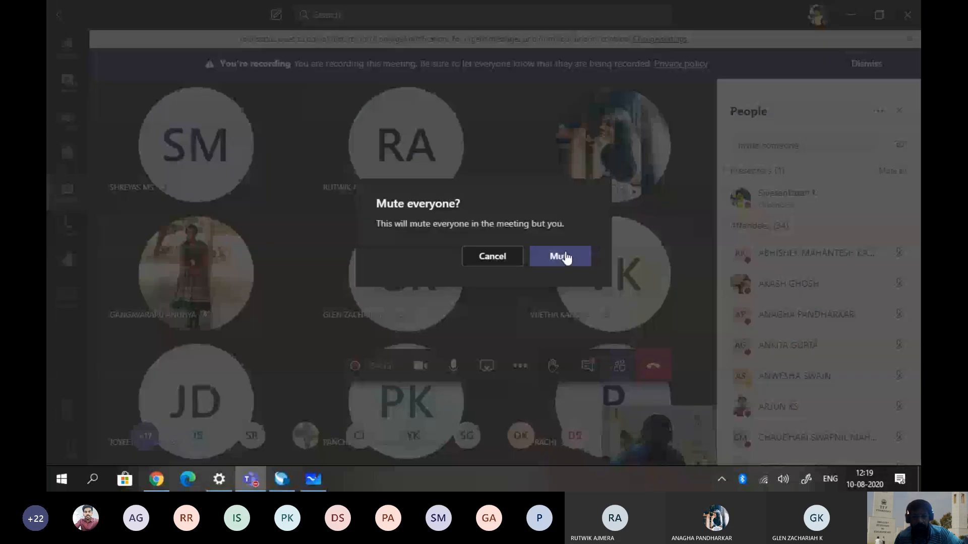
Confirm muting everyone in the Teams meeting and switch back to Quartus Prime
left_click(563, 257)
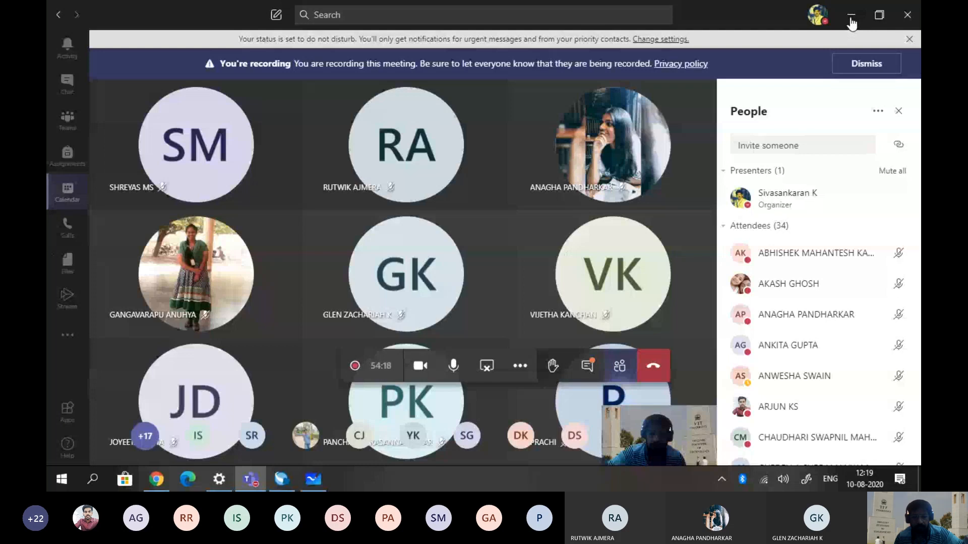
left_click(291, 488)
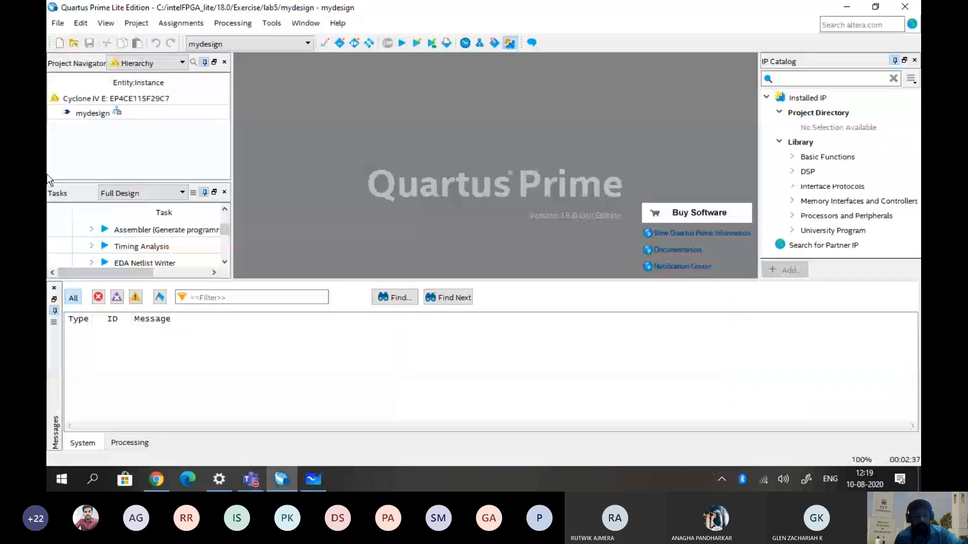
Try to open the mydesign entity from the project hierarchy, and create a new Block Diagram/Schematic File
double_click(93, 113)
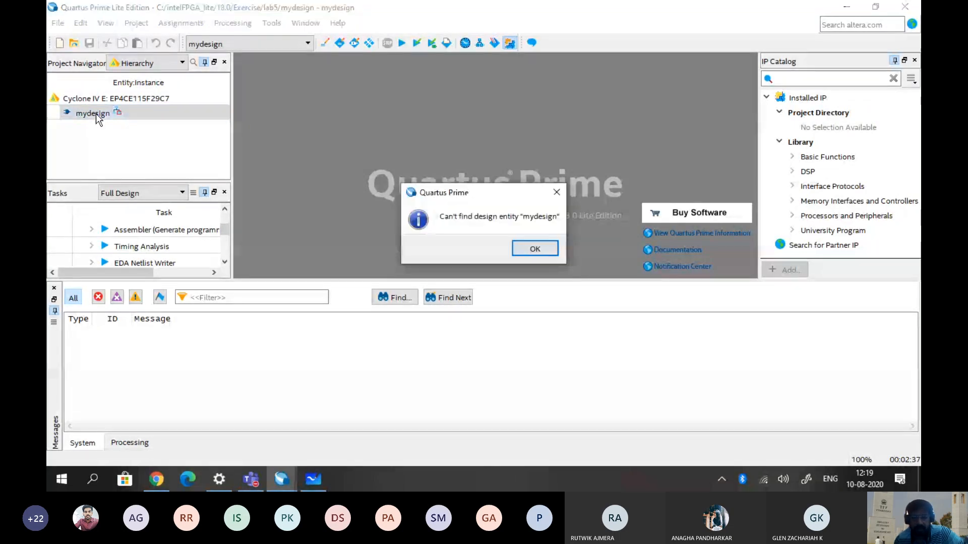
left_click(535, 250)
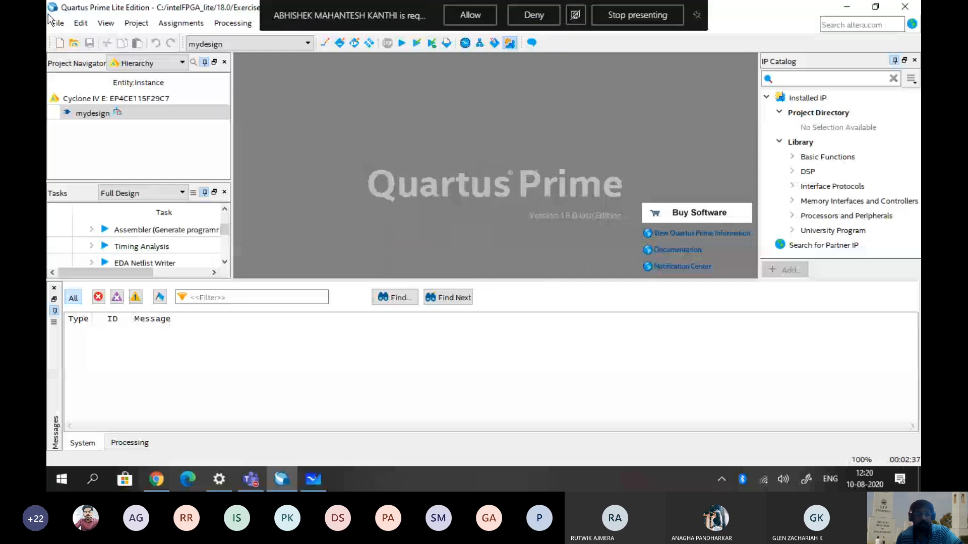
left_click(57, 23)
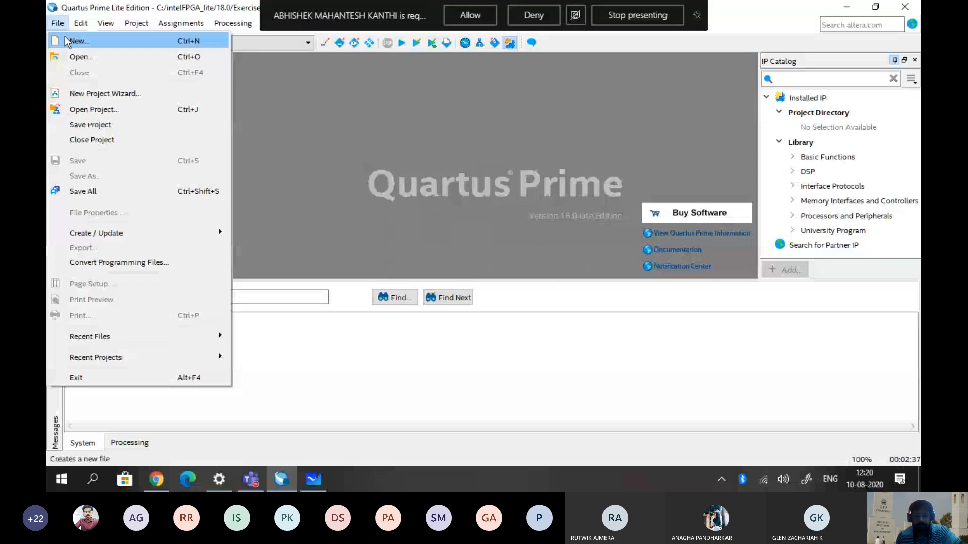
left_click(65, 41)
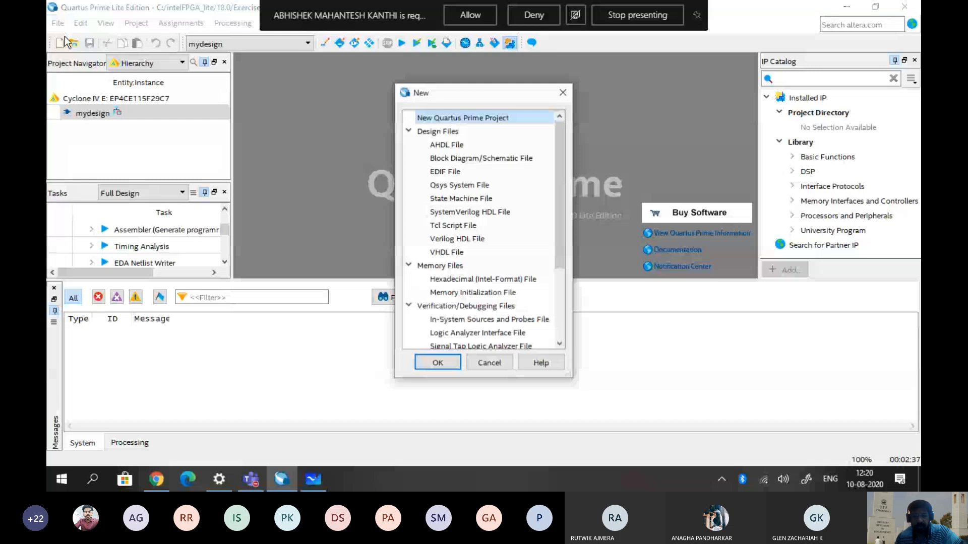
left_click(462, 159)
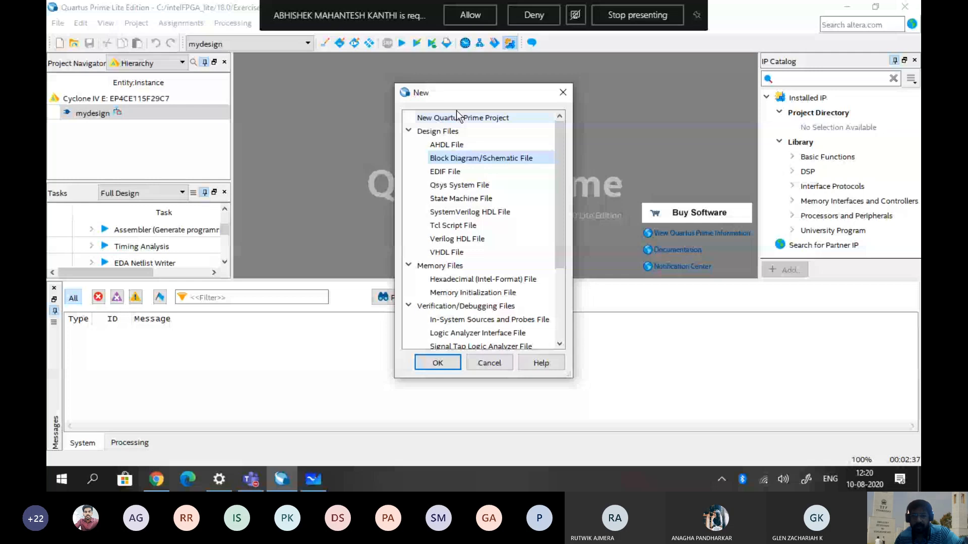
key("Return")
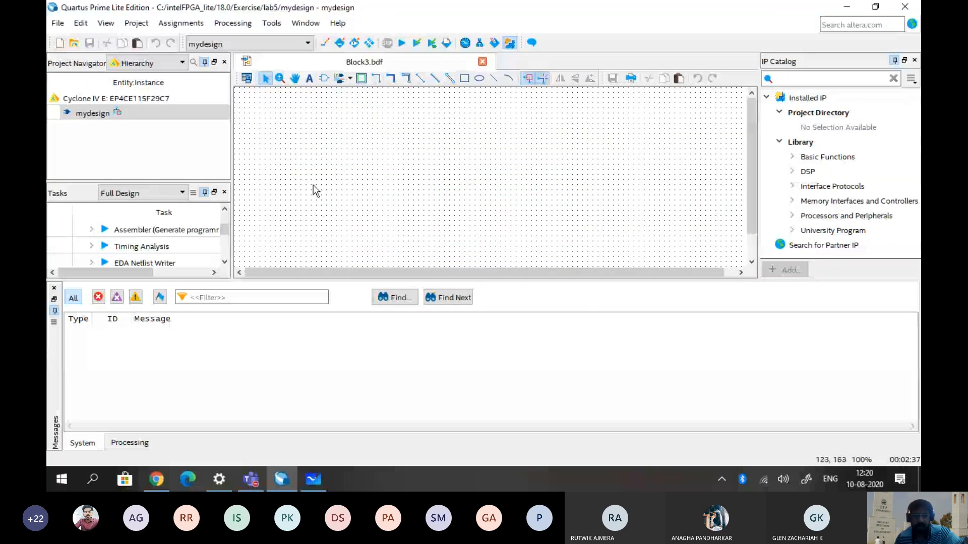
Browse the symbol library down to the logic primitives and close it without inserting a symbol
left_click(324, 79)
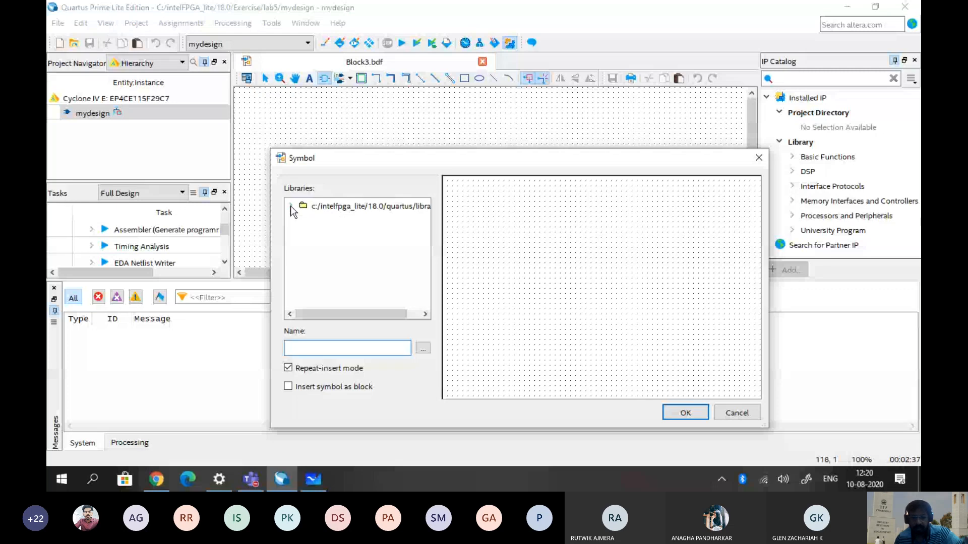
left_click(290, 206)
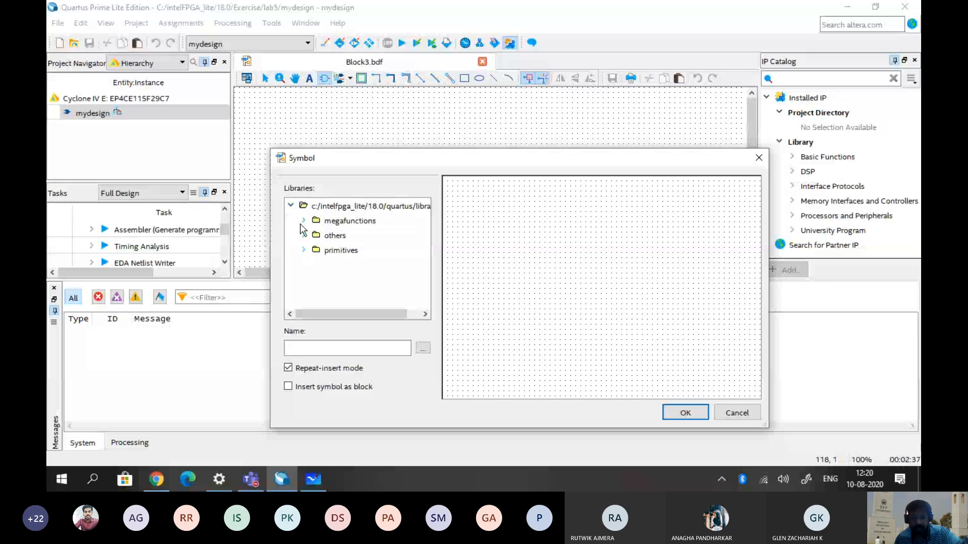
left_click(304, 250)
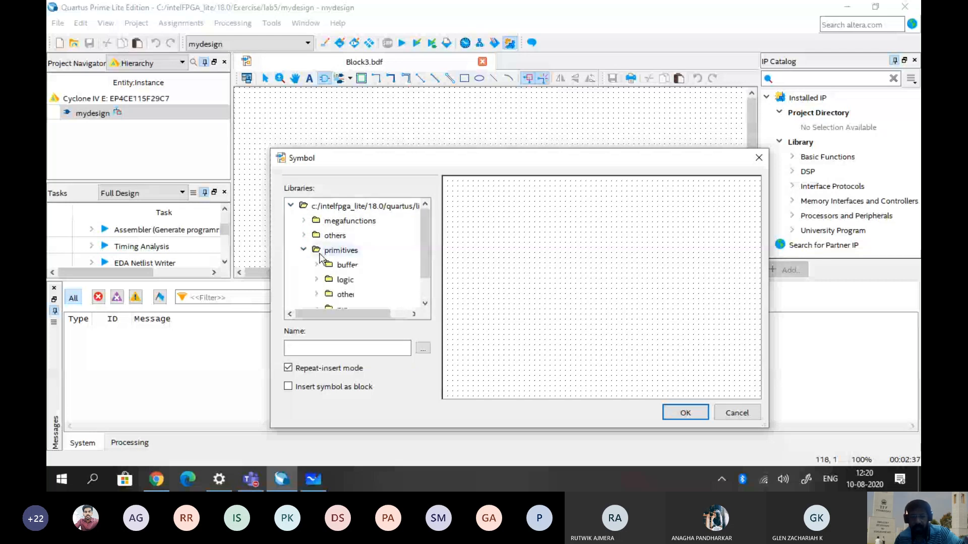
scroll(319, 254, "down", 1)
left_click(317, 250)
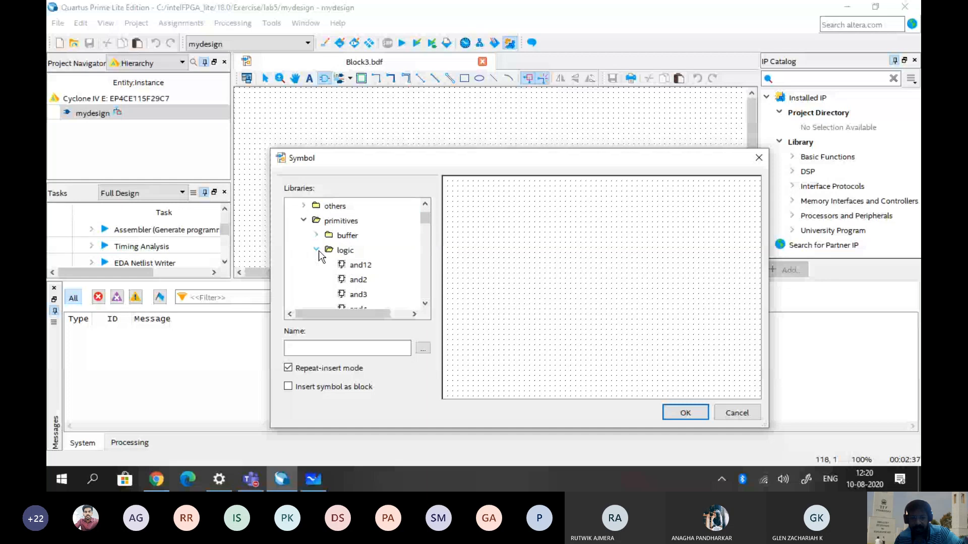
left_click(317, 250)
left_click(737, 414)
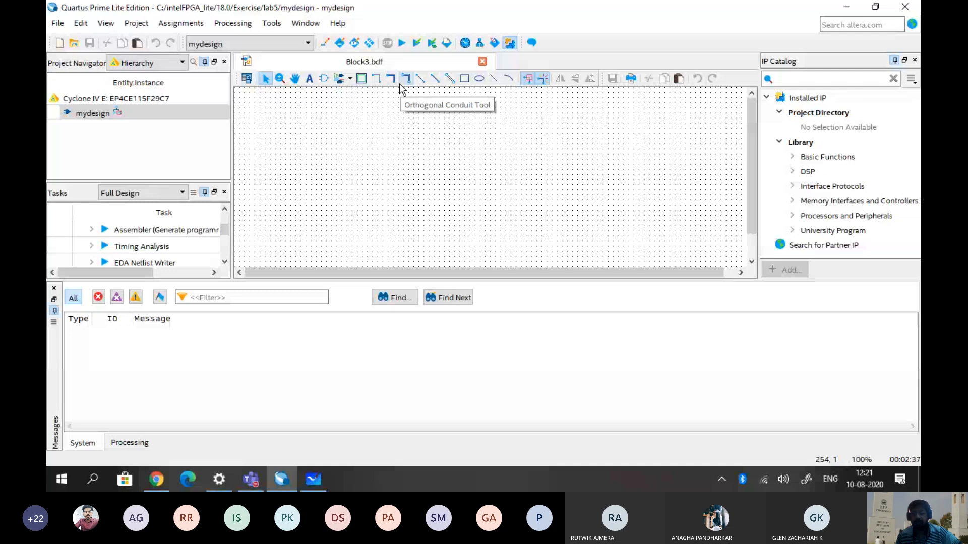
Review the adder, mux and SISO block sketch in Microsoft Whiteboard and return to Quartus Prime
key("alt+Tab")
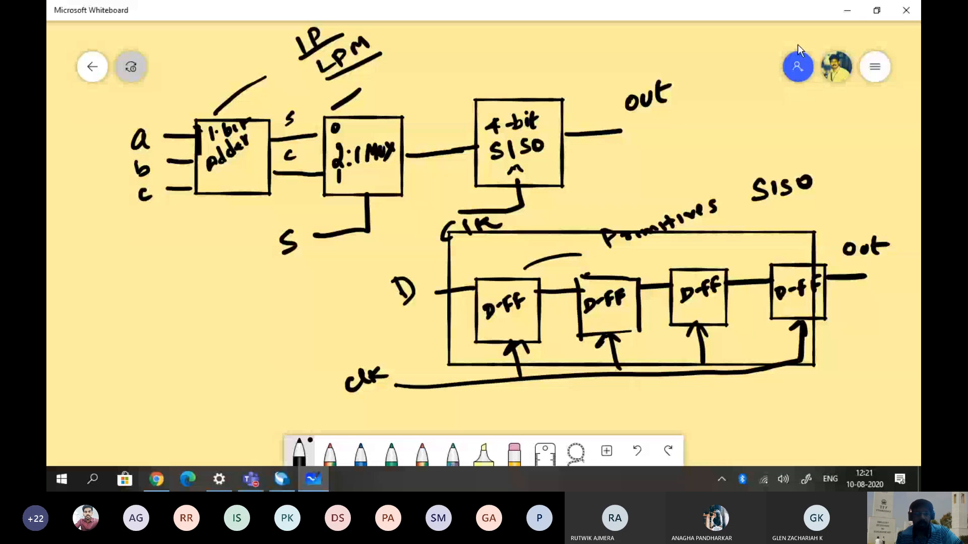
left_click(848, 9)
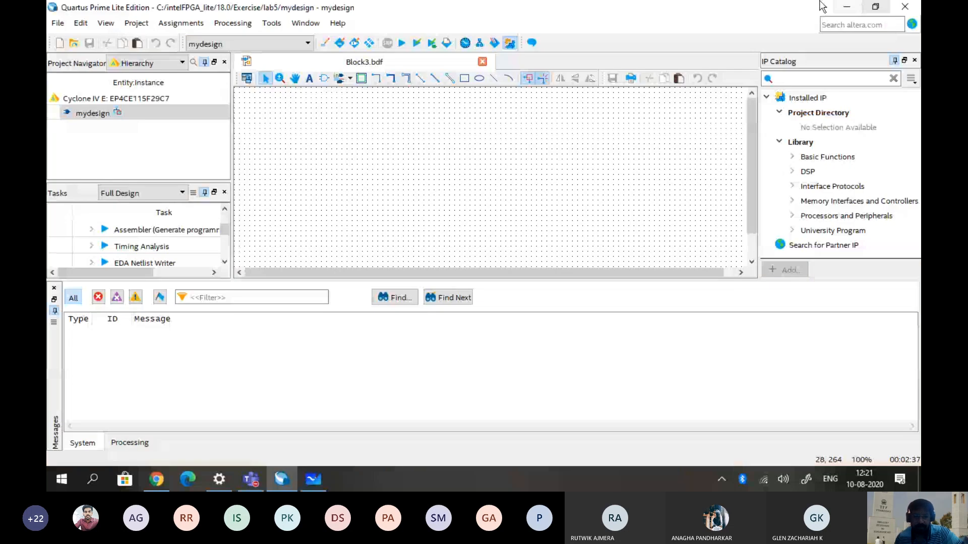
Insert four dff symbols from the storage primitives side by side in a horizontal row on the schematic
left_click(323, 79)
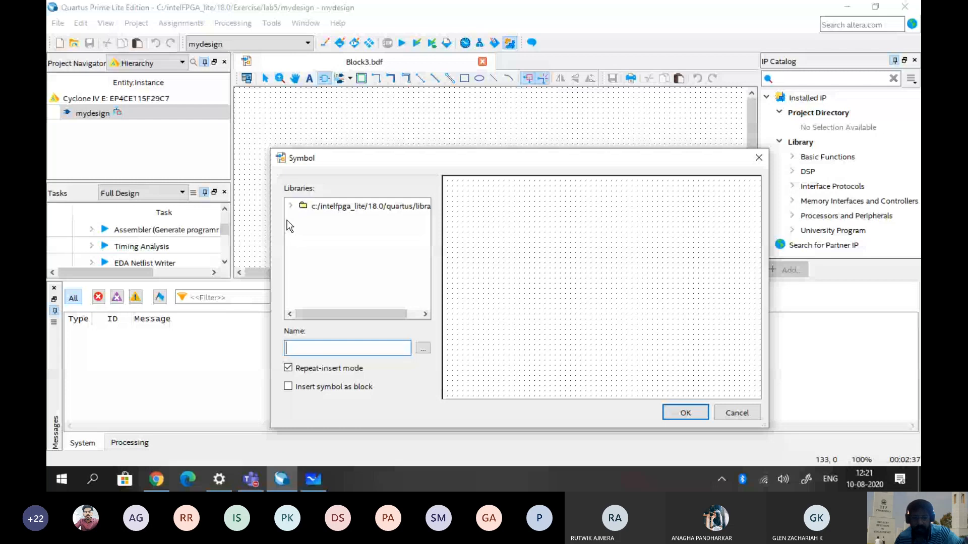
left_click(290, 206)
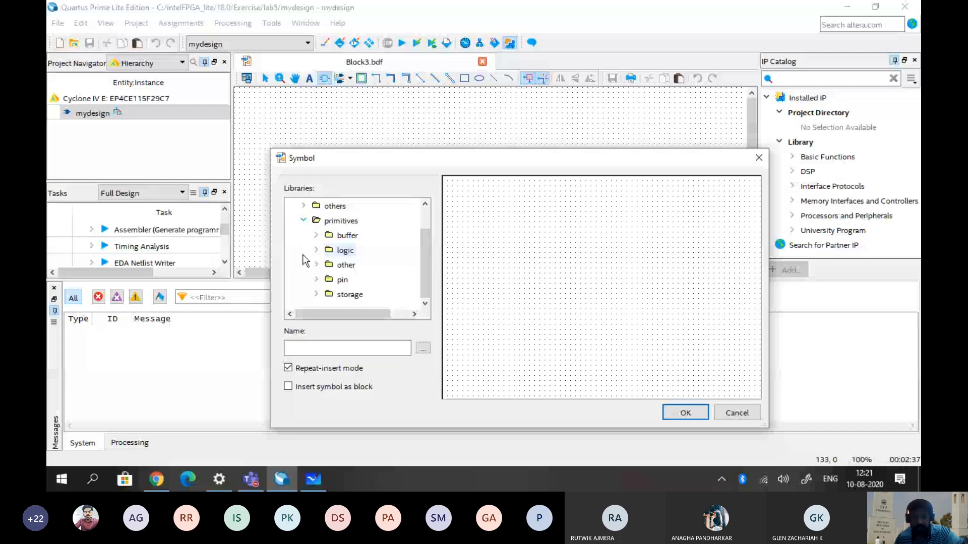
left_click(316, 294)
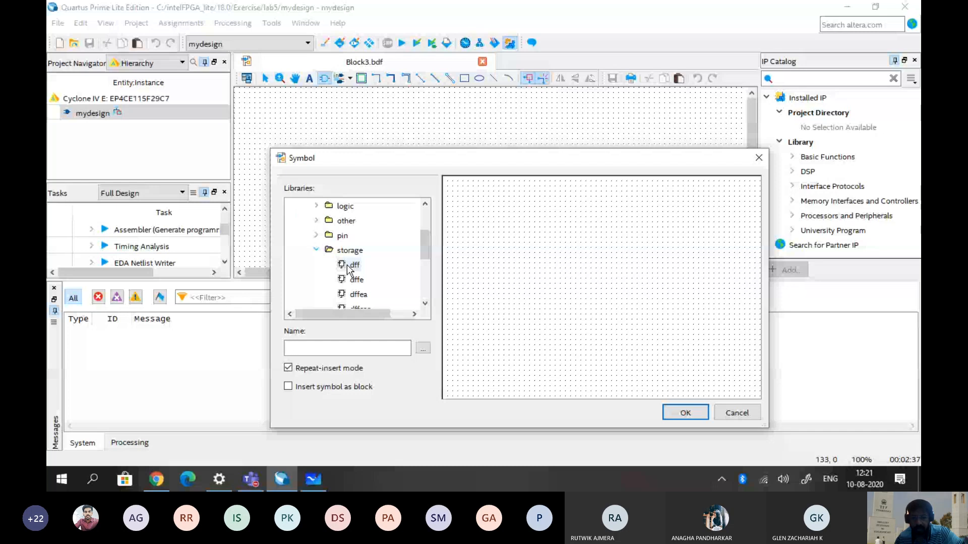
left_click(348, 266)
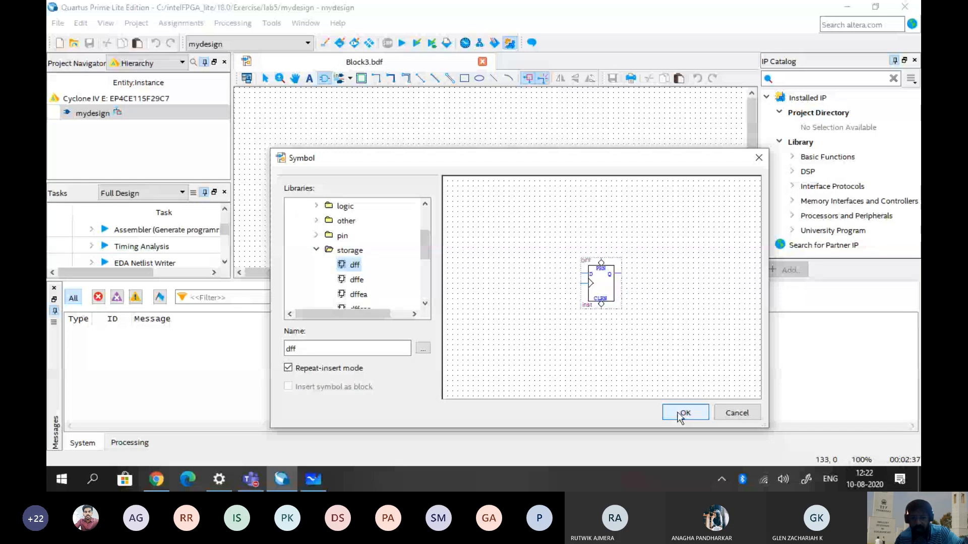
left_click(684, 413)
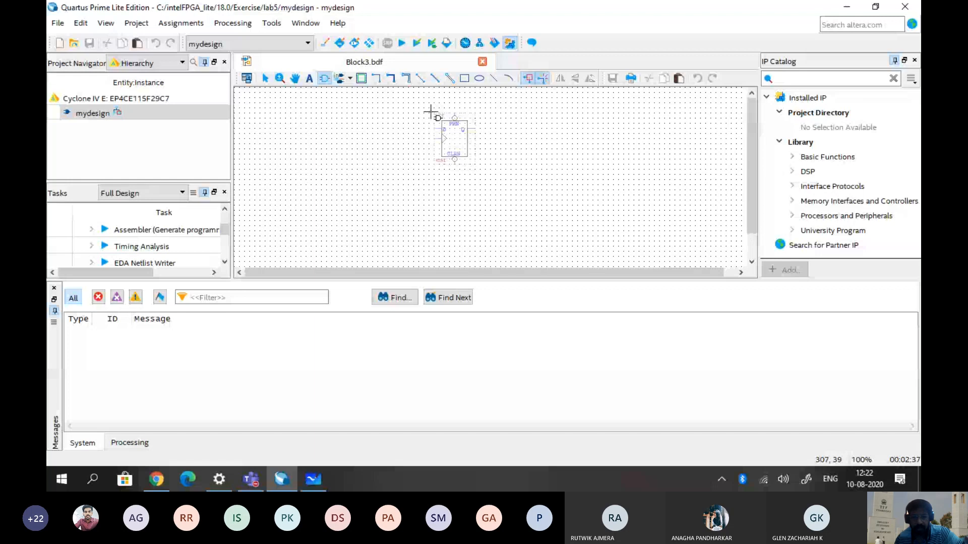
left_click(336, 130)
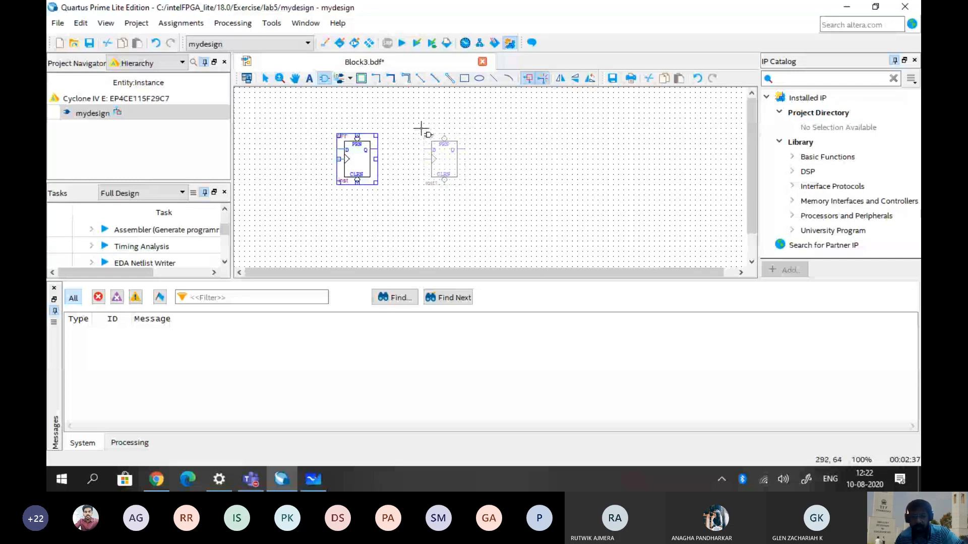
left_click(422, 129)
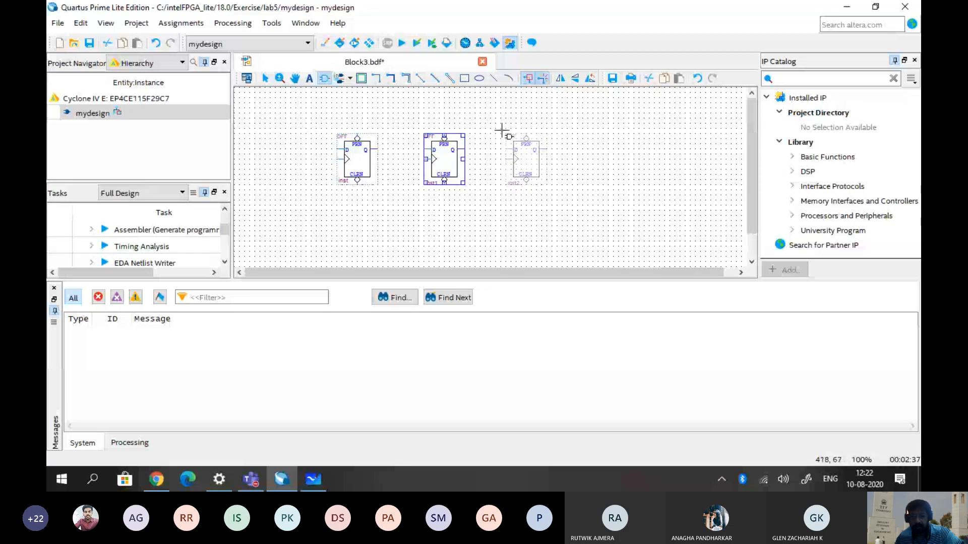
left_click(501, 130)
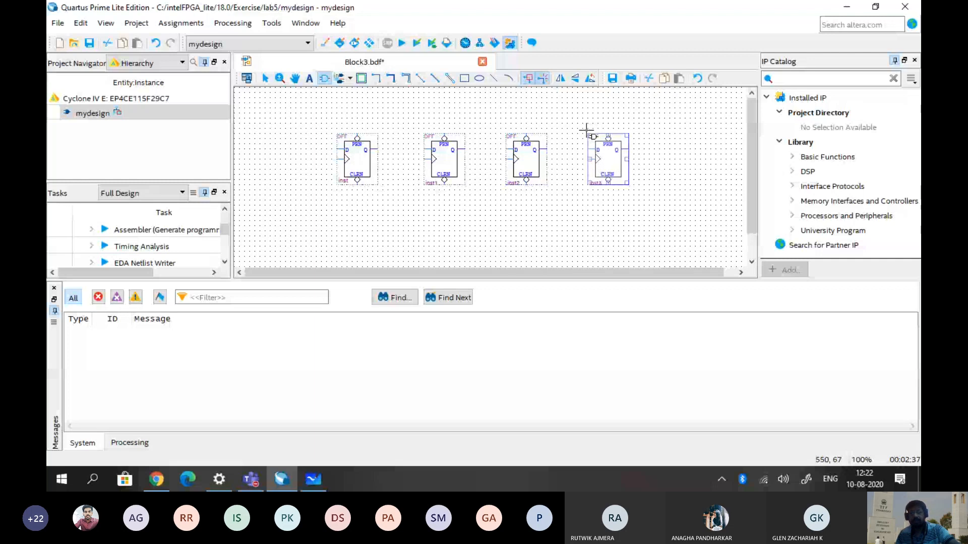
left_click(586, 130)
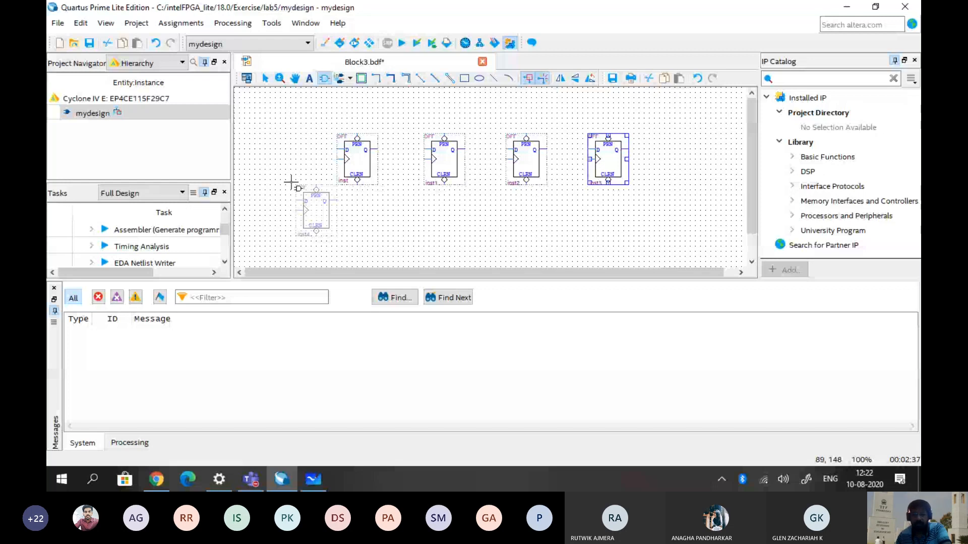
key("Escape")
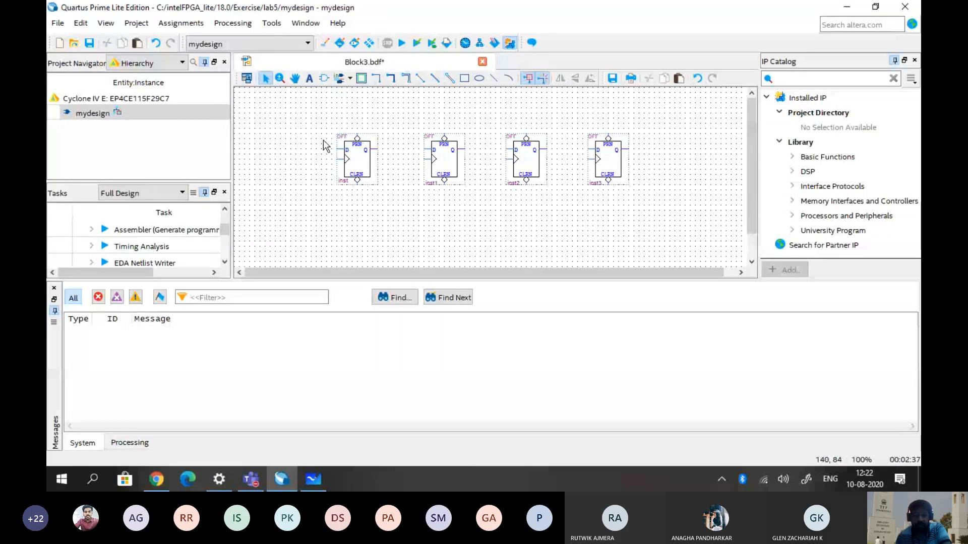
Magnify the row of four D flip-flops to examine their D, Q, clock, PRN and CLRN pins
left_click(280, 78)
left_click(337, 148)
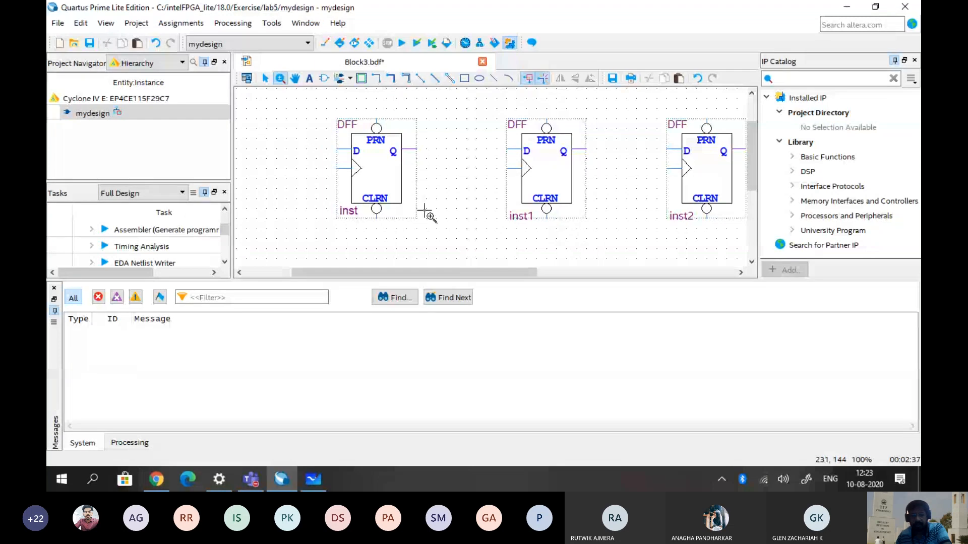
right_click(393, 174)
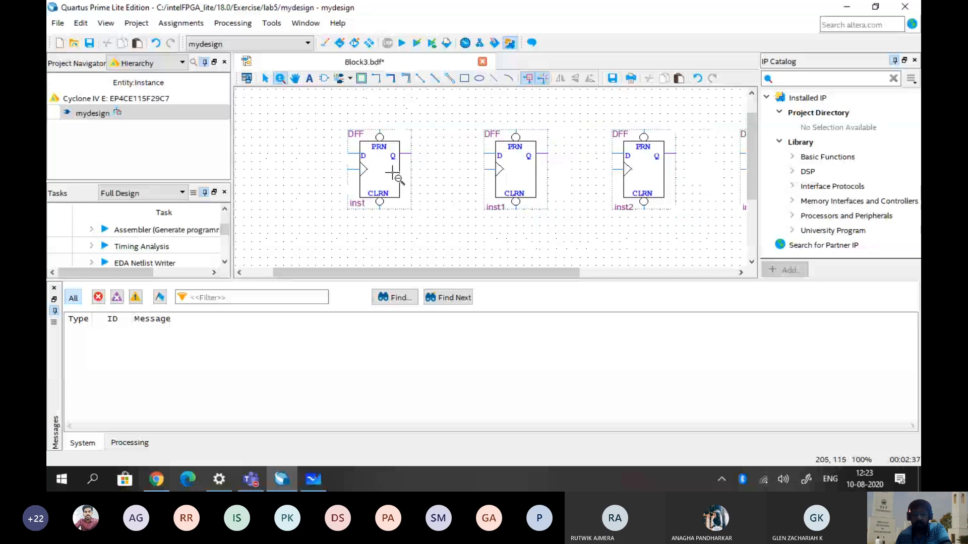
right_click(417, 205)
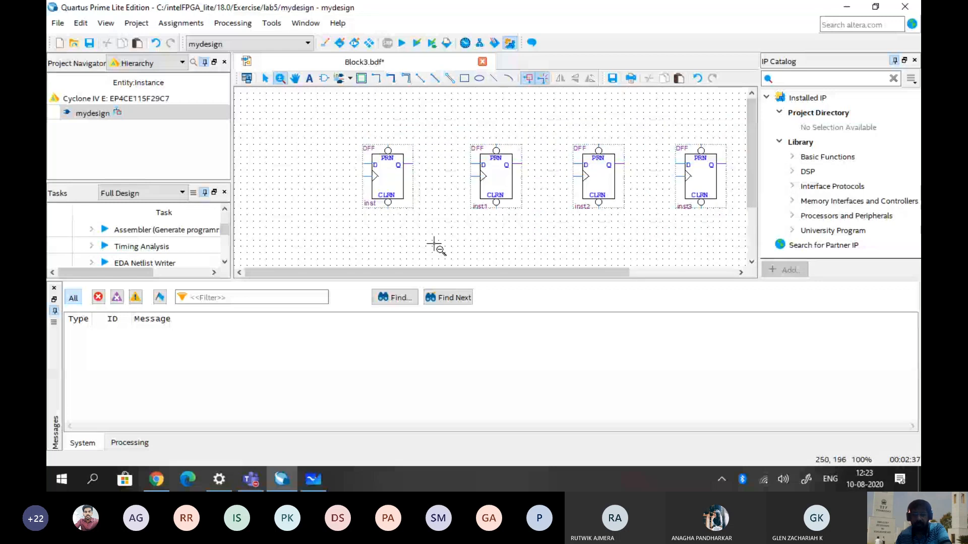
Place two input pins beside the first D flip-flop, one above it and one below it
right_click(388, 250)
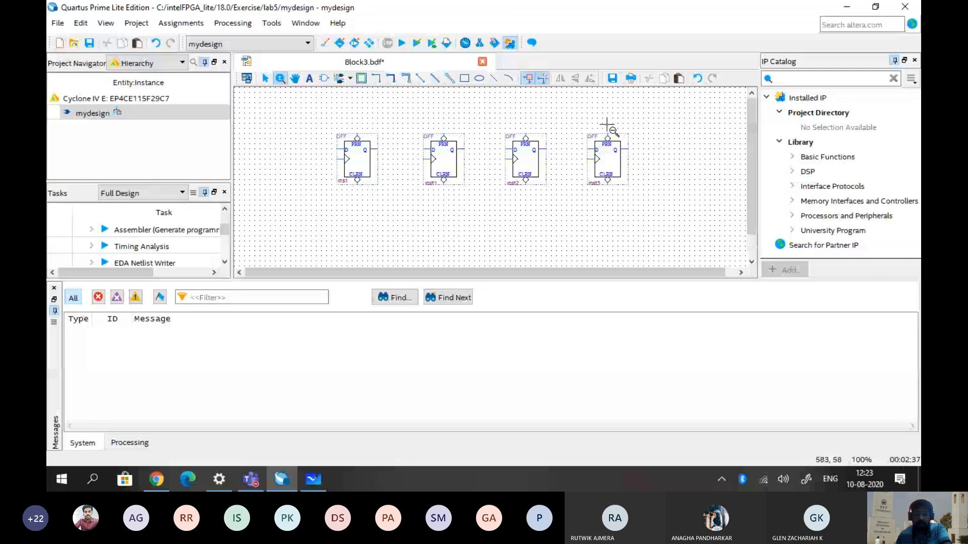
left_click(350, 80)
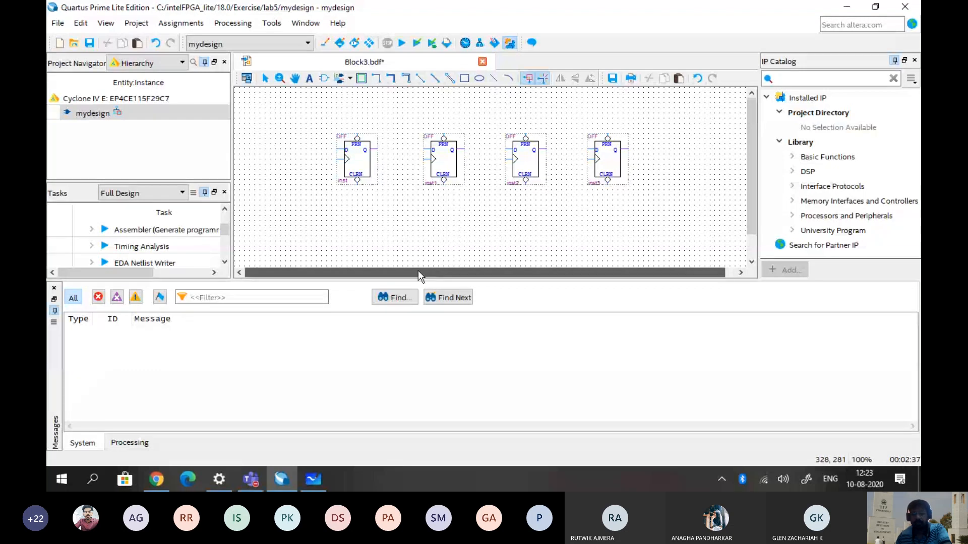
key("Escape")
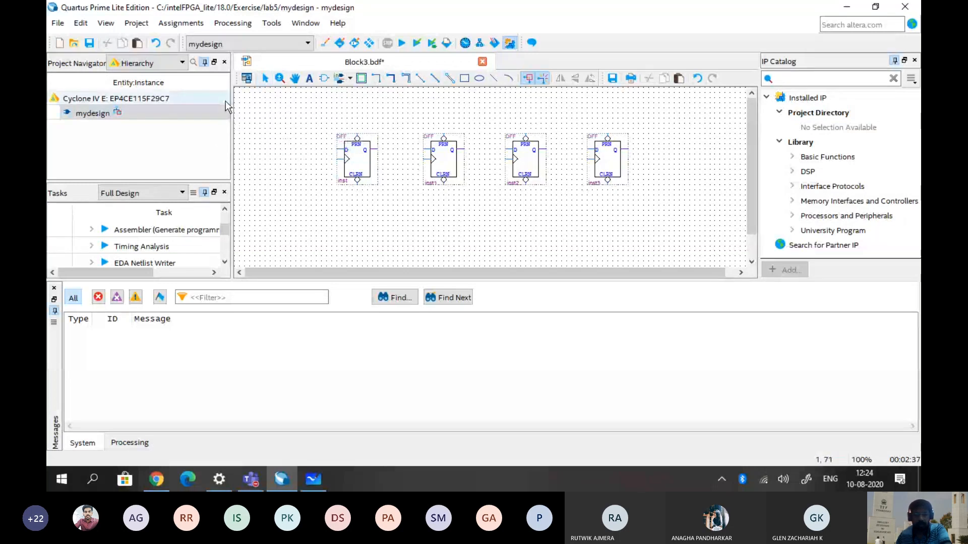
left_click(252, 110)
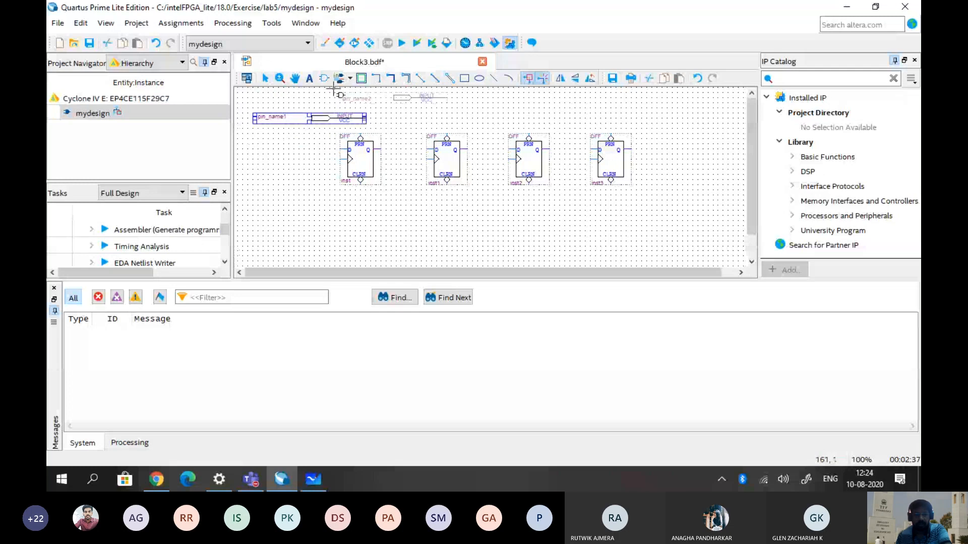
left_click(242, 193)
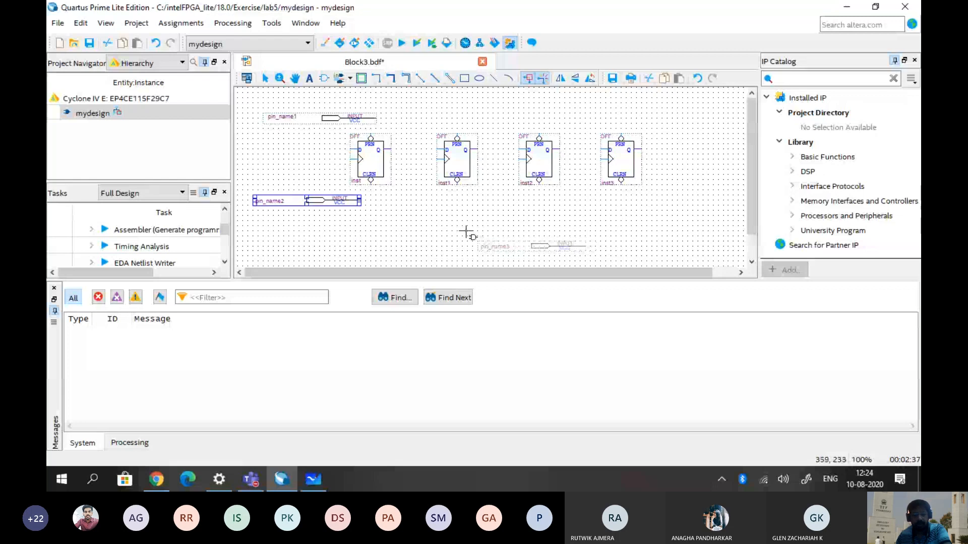
key("Escape")
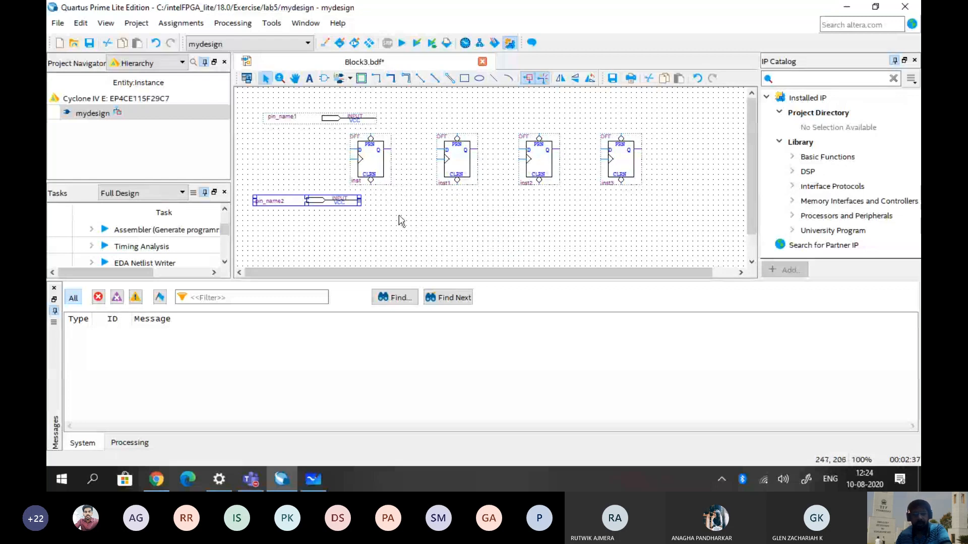
Place an output pin to the right of the fourth flip-flop, level with its Q output
left_click(348, 79)
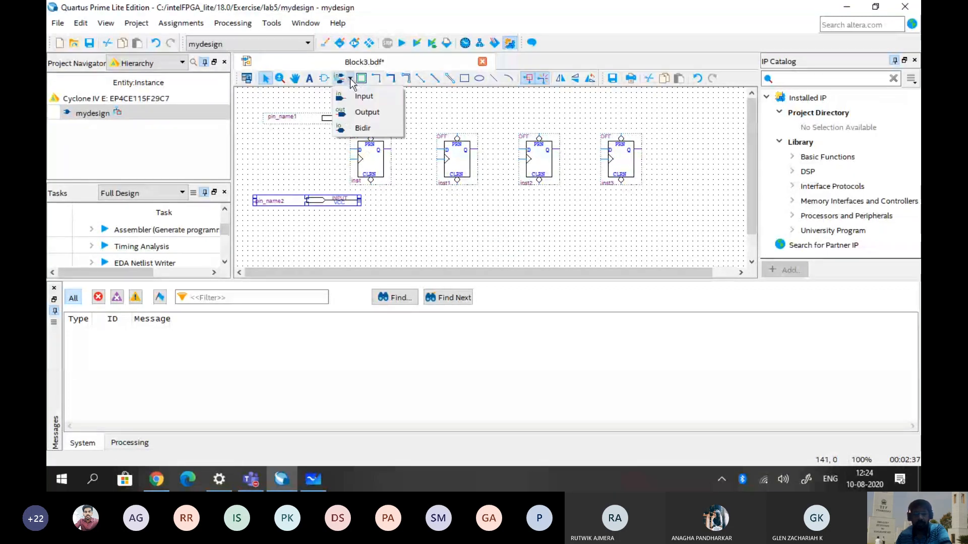
left_click(365, 113)
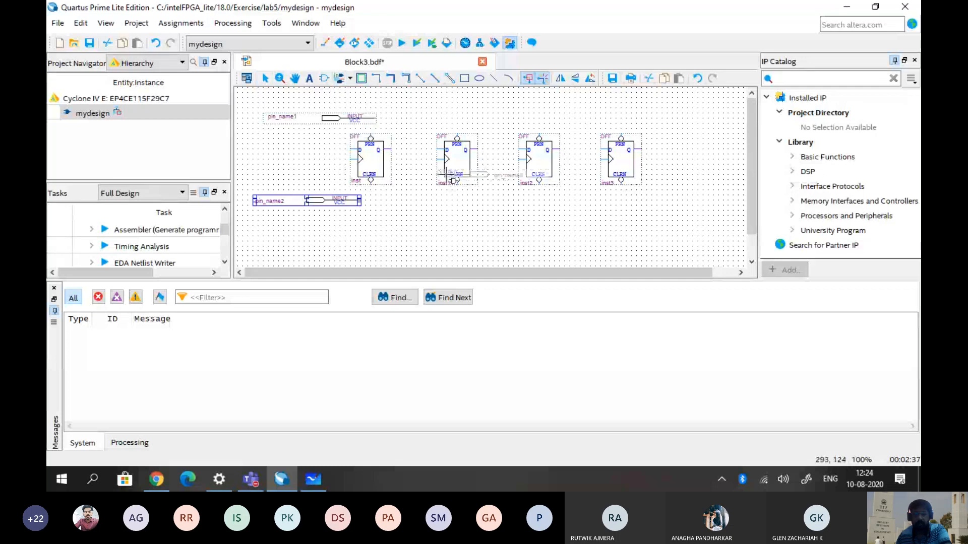
left_click(665, 140)
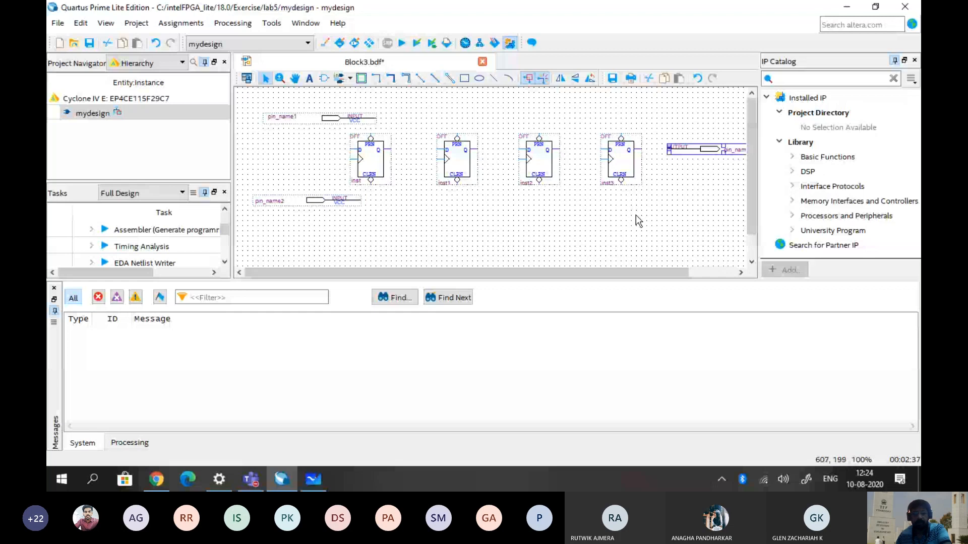
left_click_drag(365, 272, 427, 274)
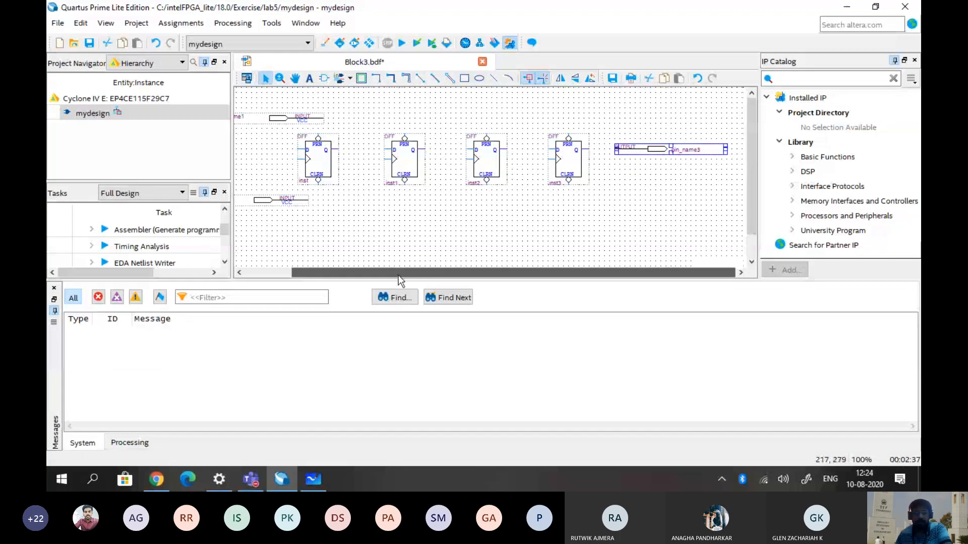
Move the input pin pin_name2 left so that it sits clear of the first flip-flop
left_click_drag(398, 275, 352, 276)
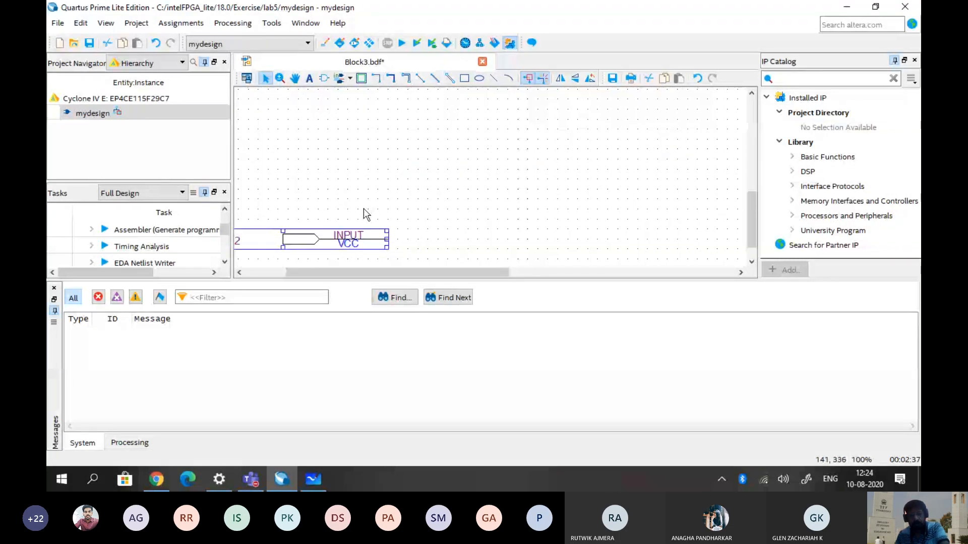
key("ctrl+z")
left_click_drag(410, 187, 387, 179)
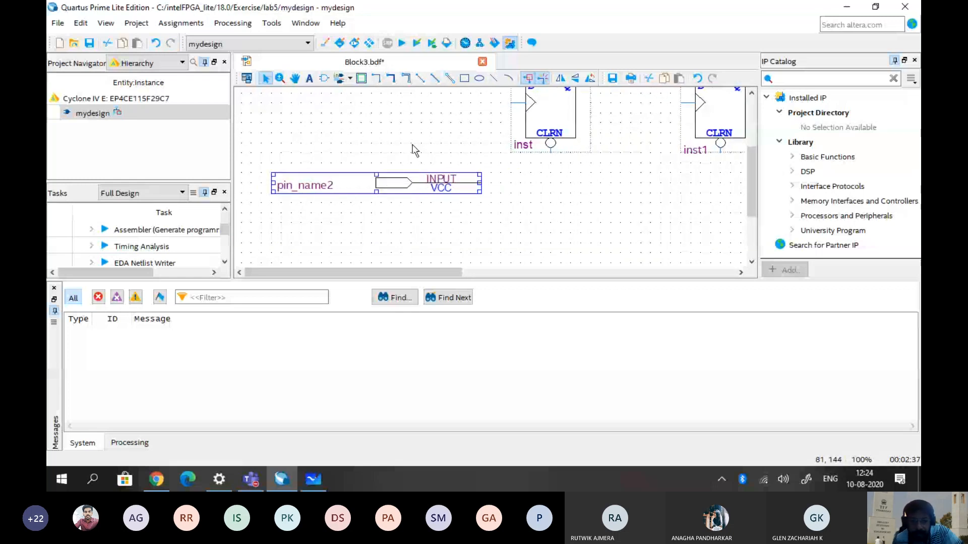
Draw a node wire from pin_name2 beneath the flip-flops and up to the clock input of inst3
left_click(378, 79)
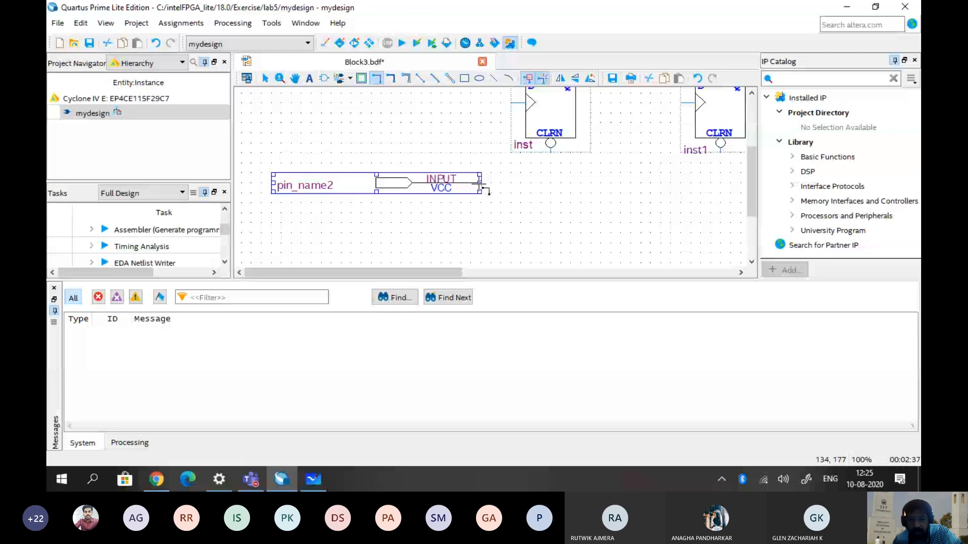
left_click_drag(480, 187, 691, 182)
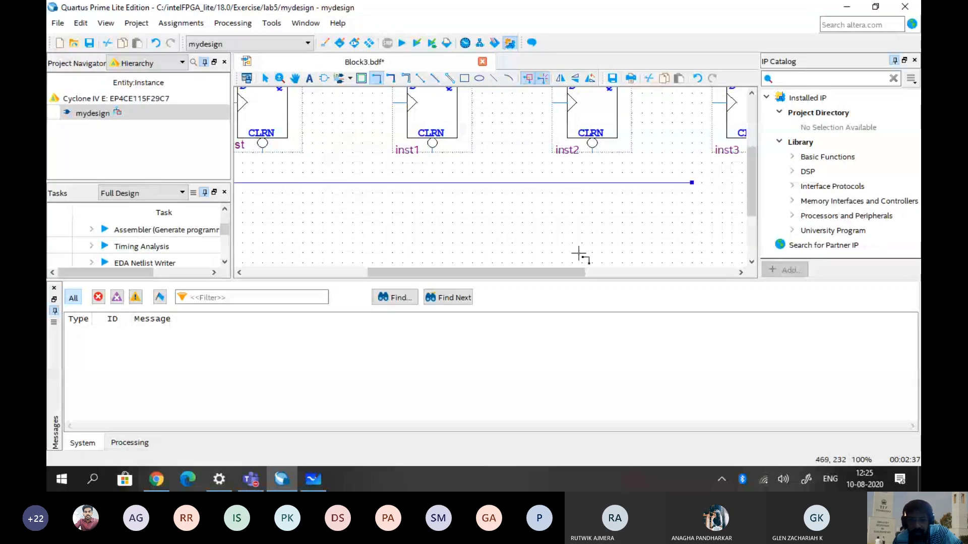
left_click_drag(578, 272, 455, 267)
left_click(378, 78)
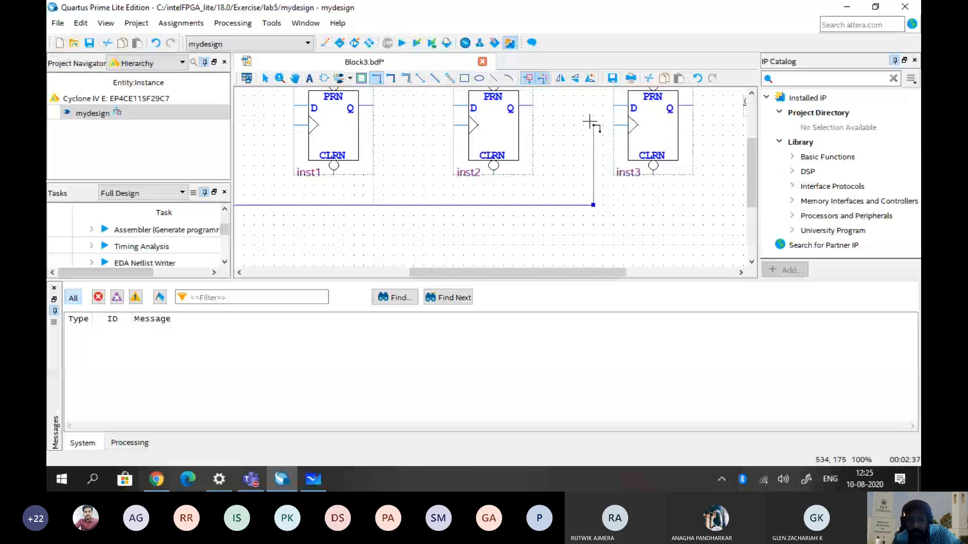
left_click_drag(589, 122, 590, 124)
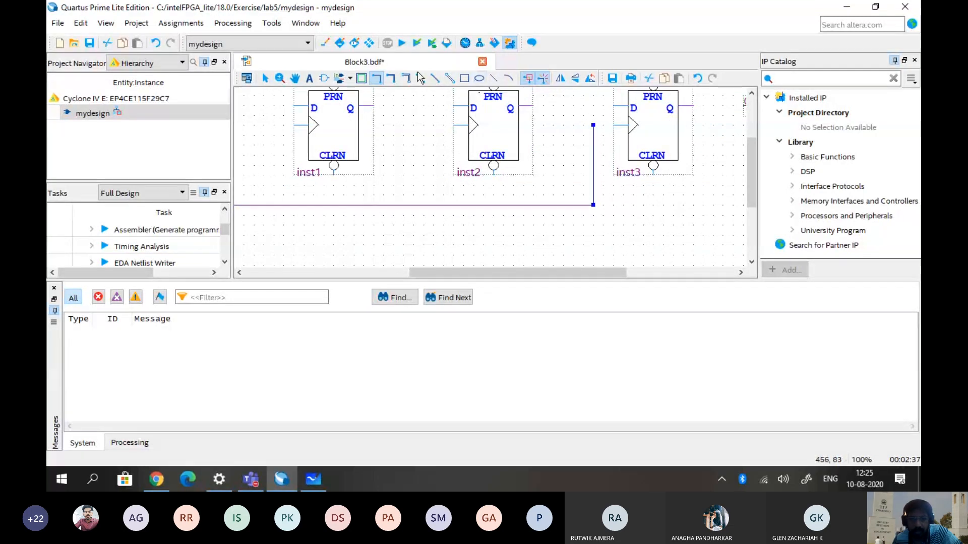
left_click_drag(595, 124, 611, 125)
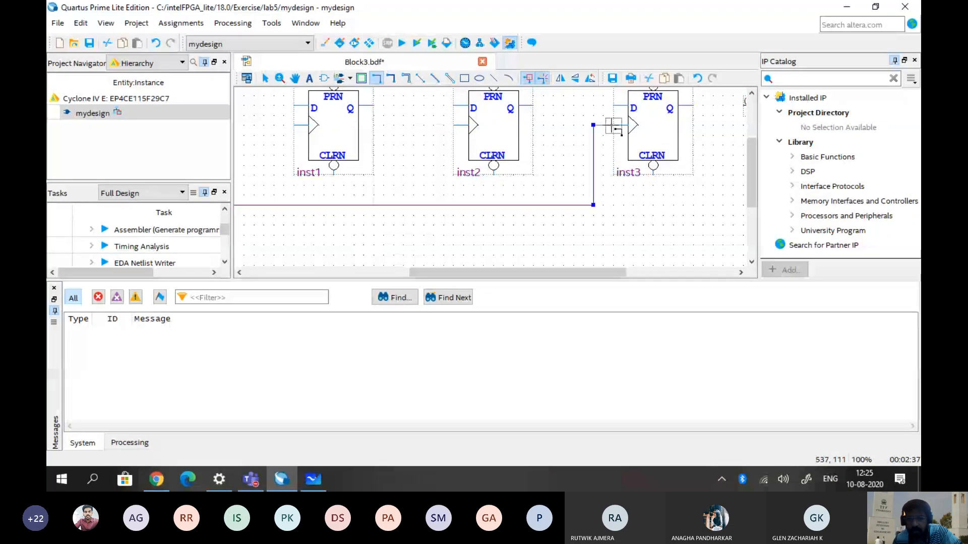
left_click_drag(613, 126, 613, 125)
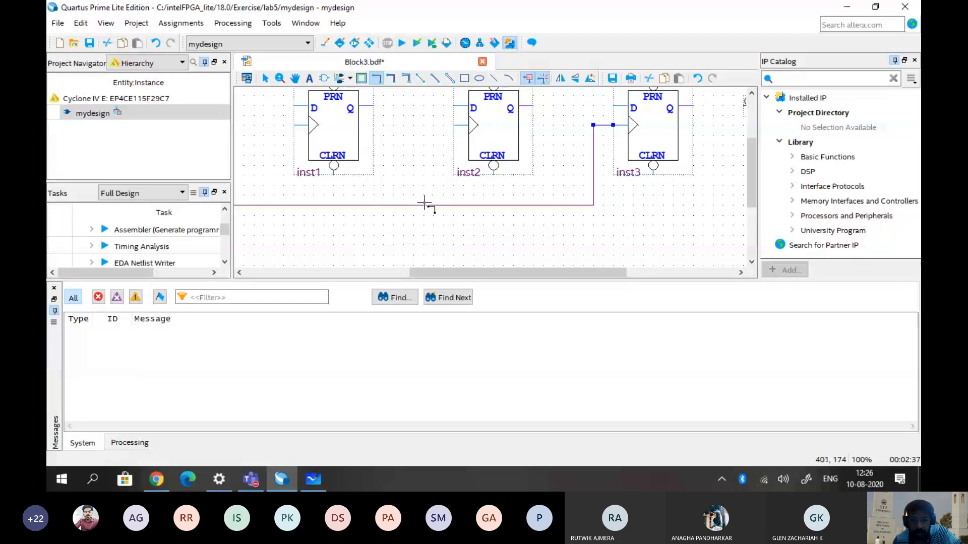
Branch the shared clock wire to the clock inputs of flip-flops inst2, inst1 and inst
mouse_move(423, 204)
left_mouse_down()
mouse_move(424, 125)
mouse_move(453, 125)
left_mouse_up()
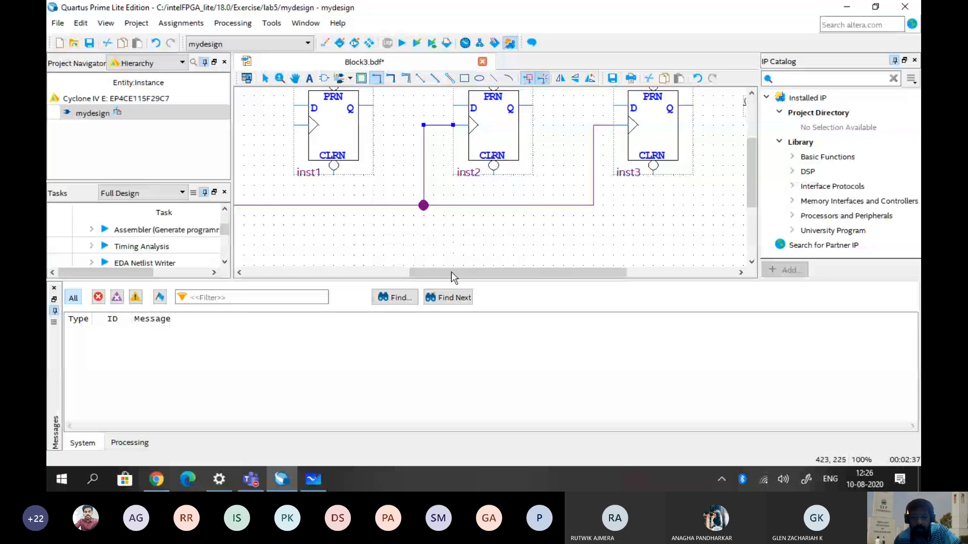
left_click_drag(469, 267, 391, 264)
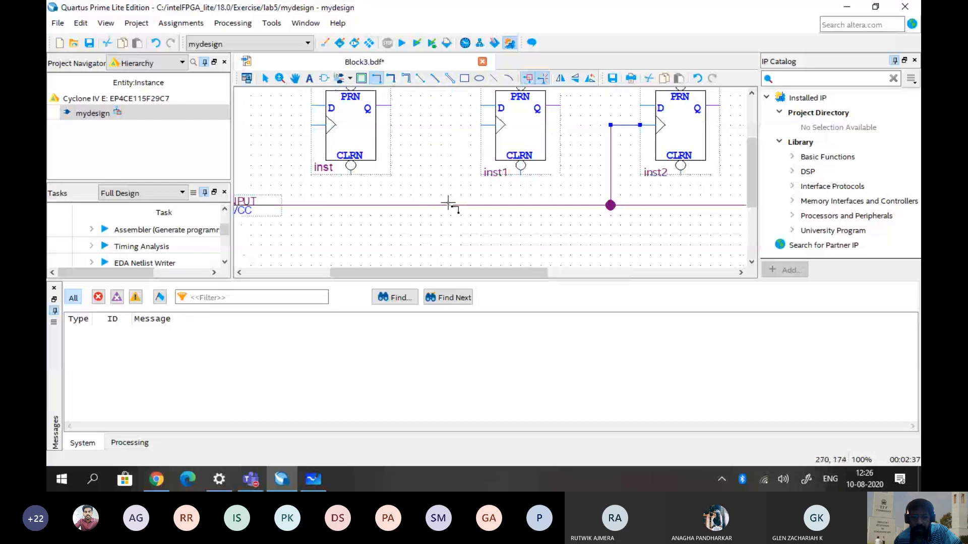
left_click_drag(438, 205, 441, 125)
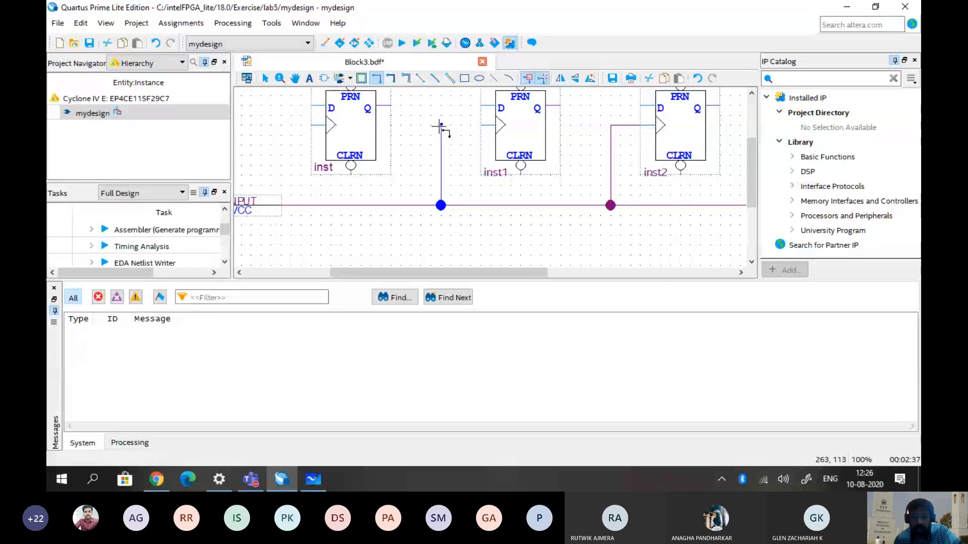
left_click_drag(440, 126, 482, 125)
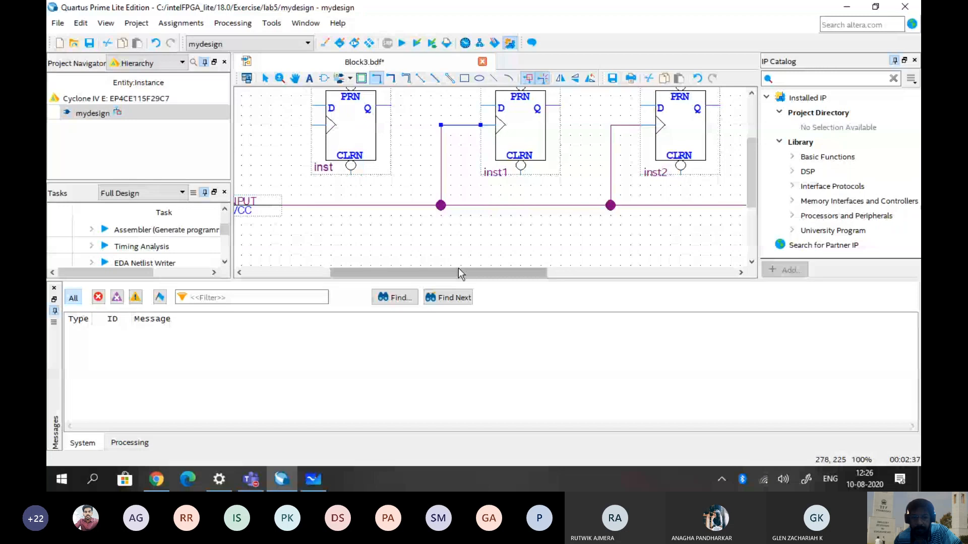
left_click_drag(458, 272, 383, 275)
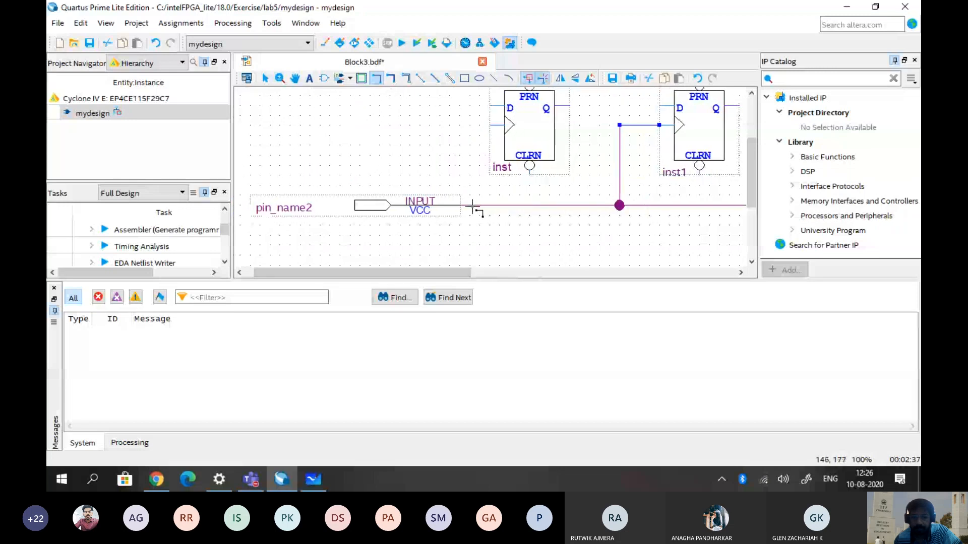
left_click_drag(469, 205, 473, 128)
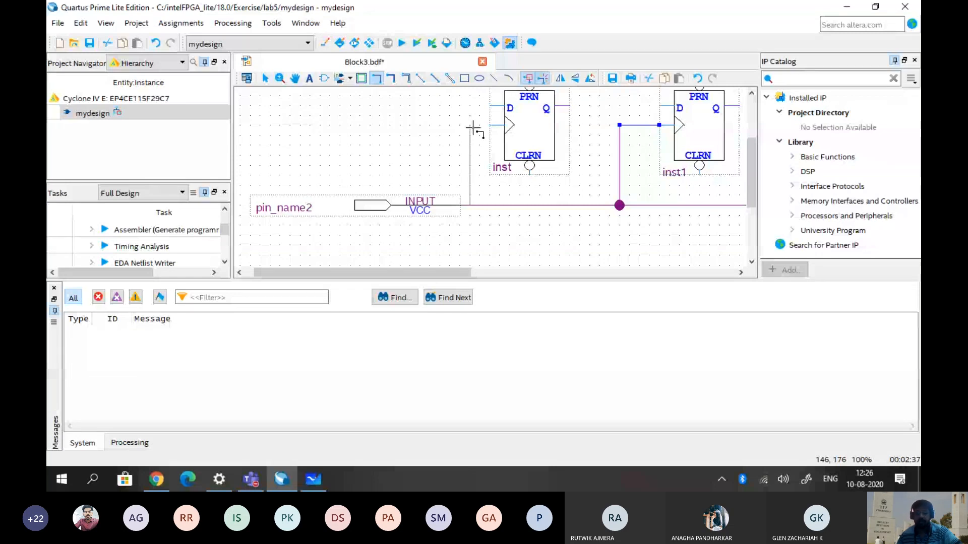
left_click_drag(472, 128, 490, 124)
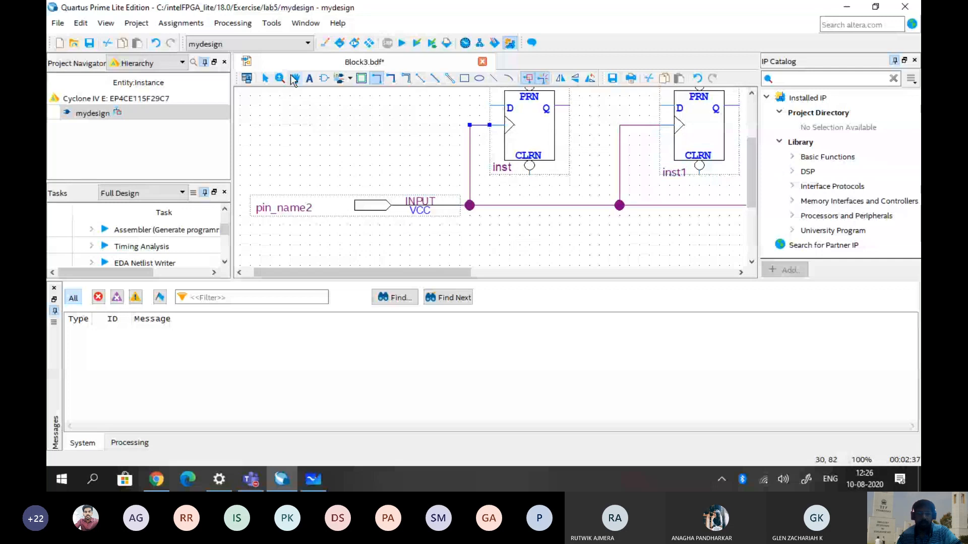
Move the input pin pin_name1 to the left of the first flip-flop, level with its D input
left_click(280, 78)
right_click(309, 130)
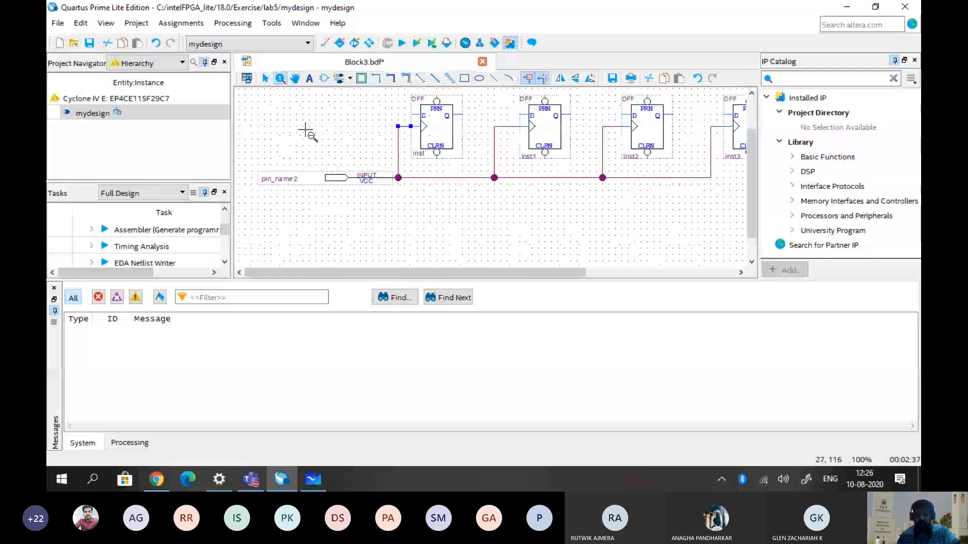
right_click(305, 131)
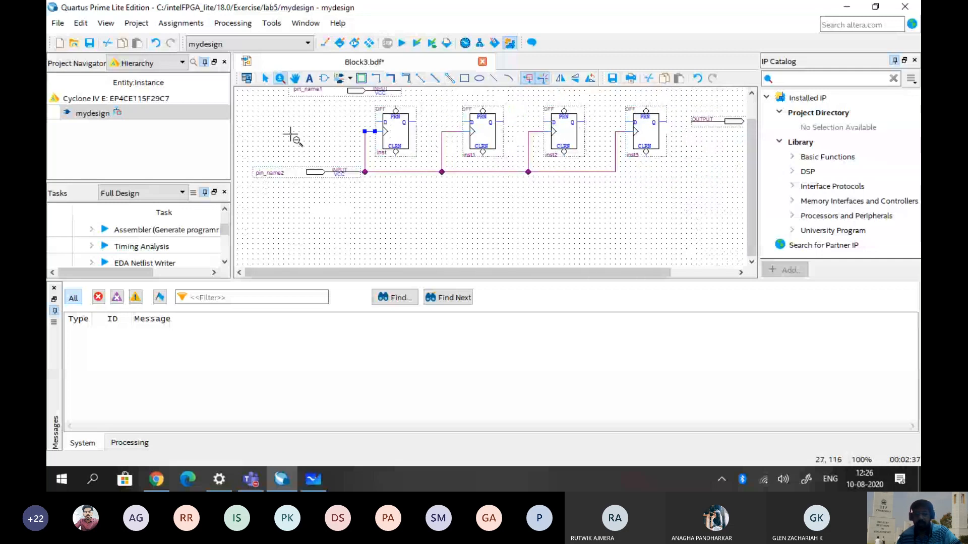
left_click(317, 129)
left_click(319, 130)
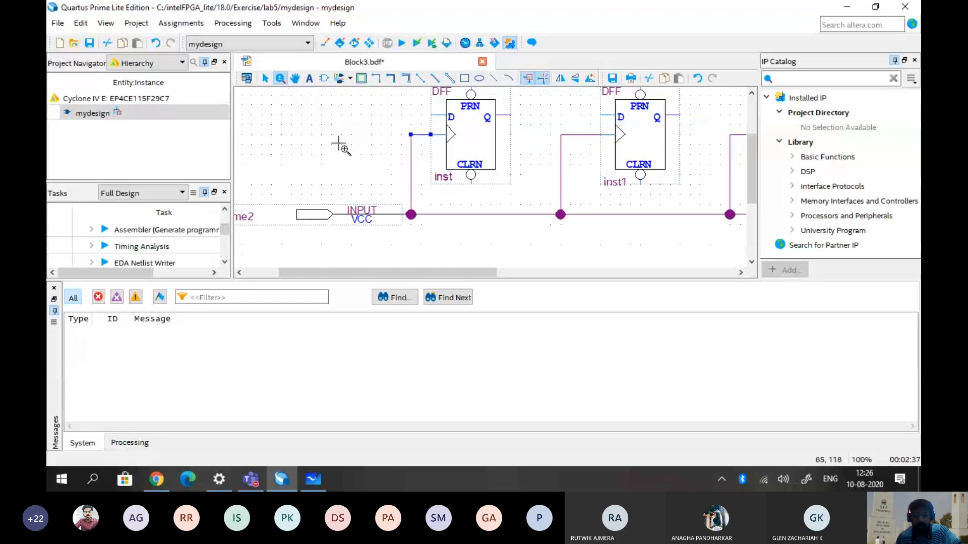
scroll(348, 151, "up", 1)
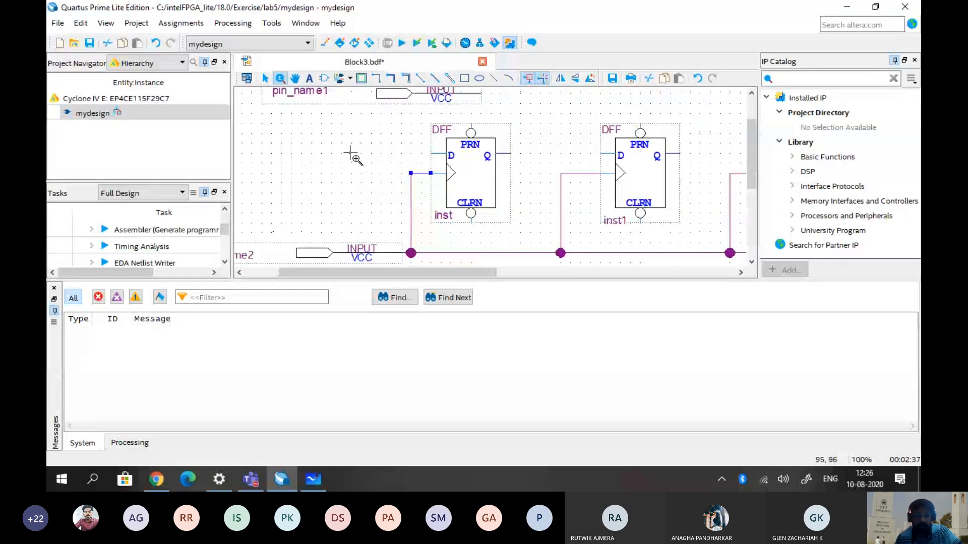
left_click(265, 78)
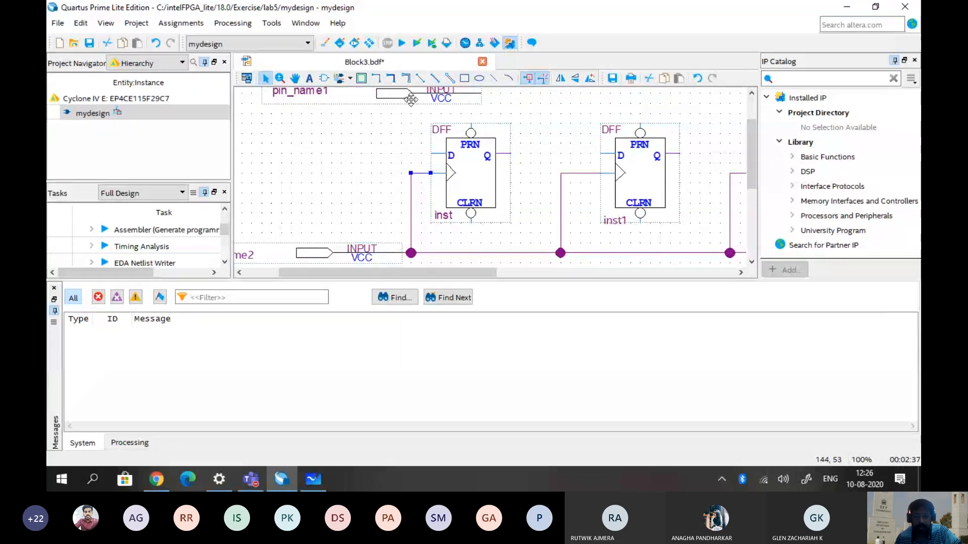
left_click_drag(412, 99, 388, 164)
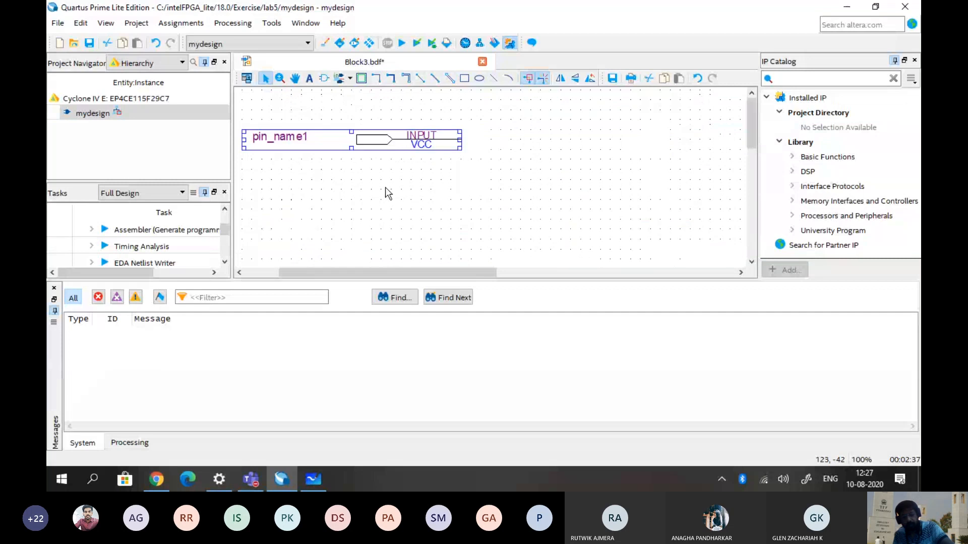
key("ctrl+z")
left_click_drag(398, 180, 313, 228, "ctrl")
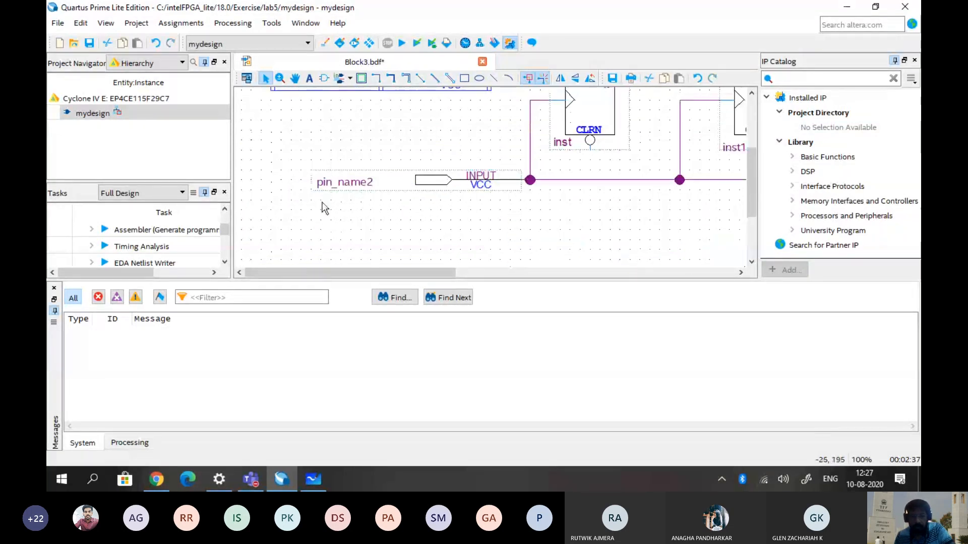
scroll(347, 176, "up", 2)
left_click(473, 189)
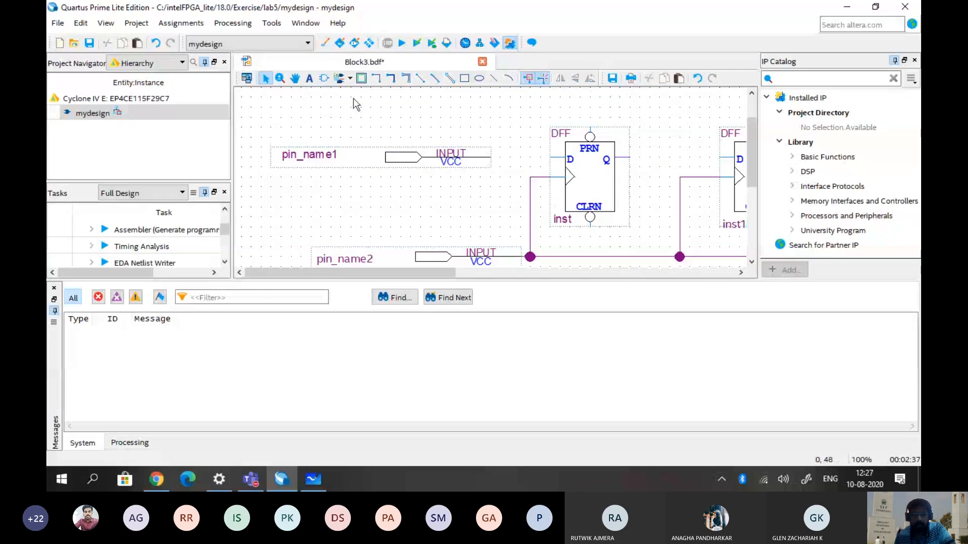
Wire pin_name1 to the D input of the first flip-flop with the node tool
left_click(377, 82)
left_click_drag(490, 157, 549, 157)
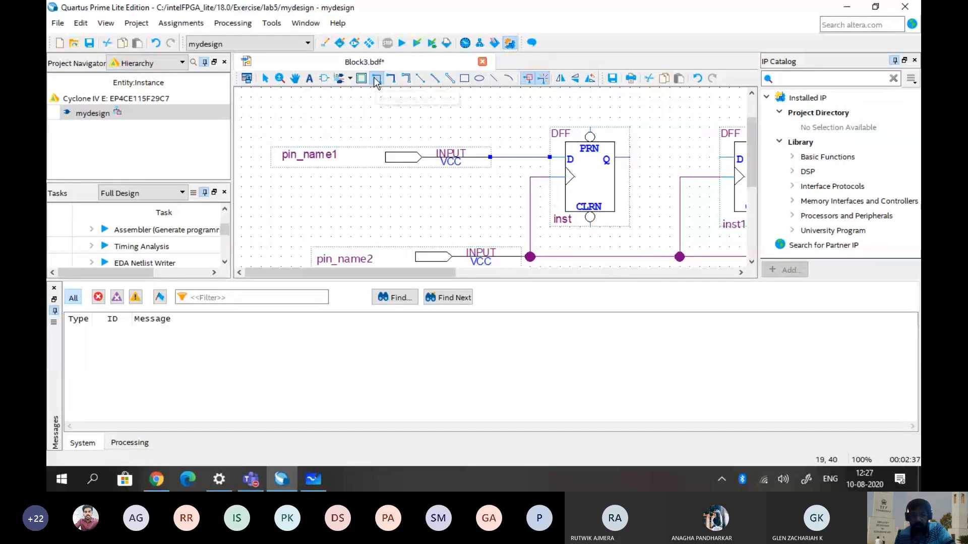
left_click(376, 79)
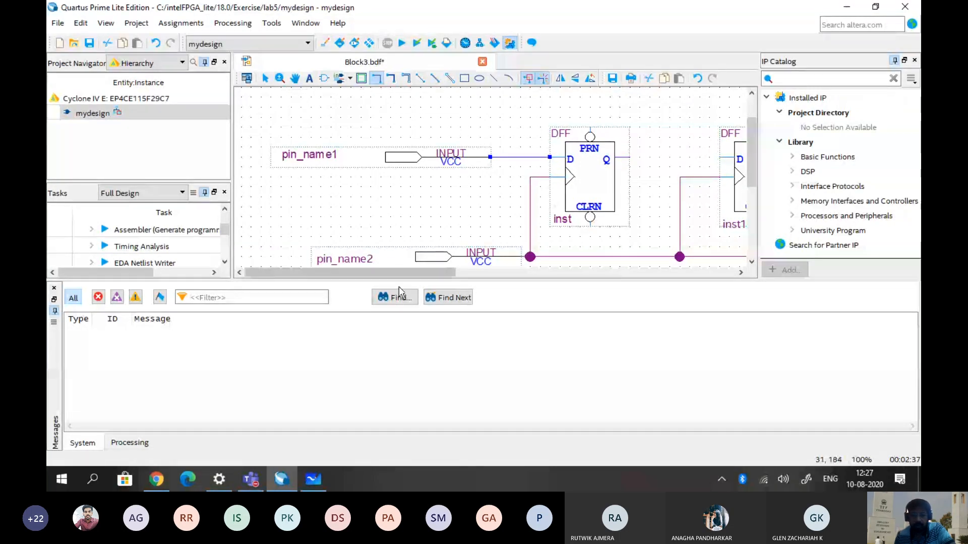
Wire each flip-flop's Q output to the next one's D input from inst to inst3, and inst3's Q output to the output pin
left_click_drag(404, 273, 514, 279)
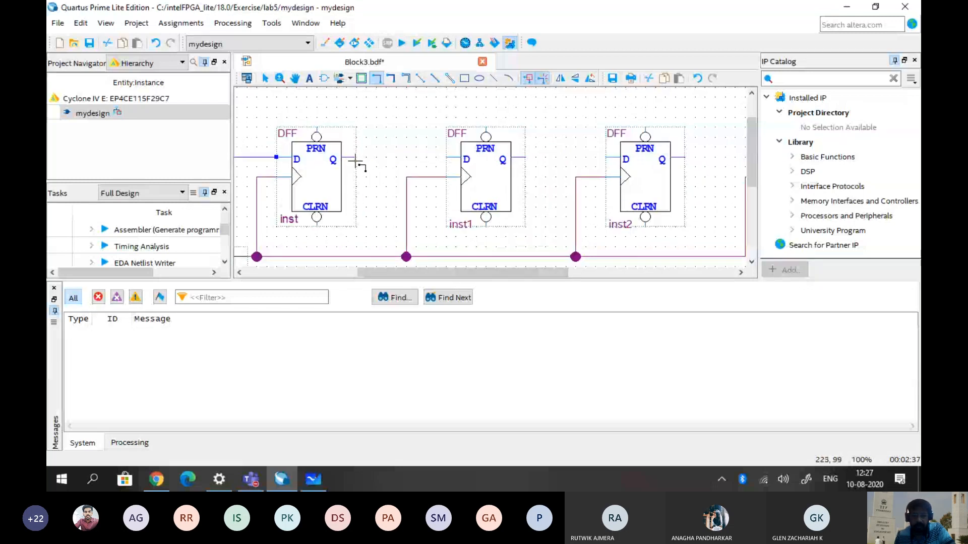
left_click_drag(354, 159, 438, 157)
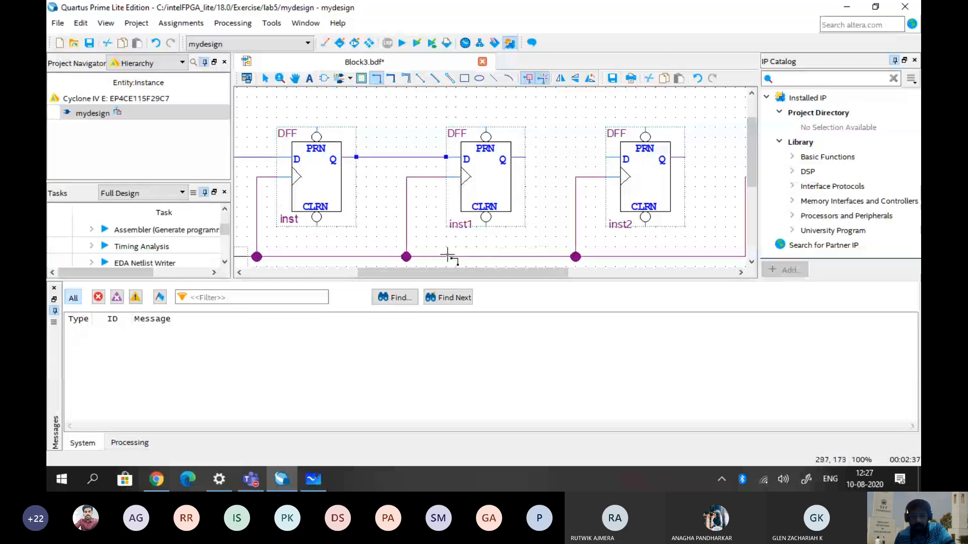
left_click_drag(451, 272, 513, 281)
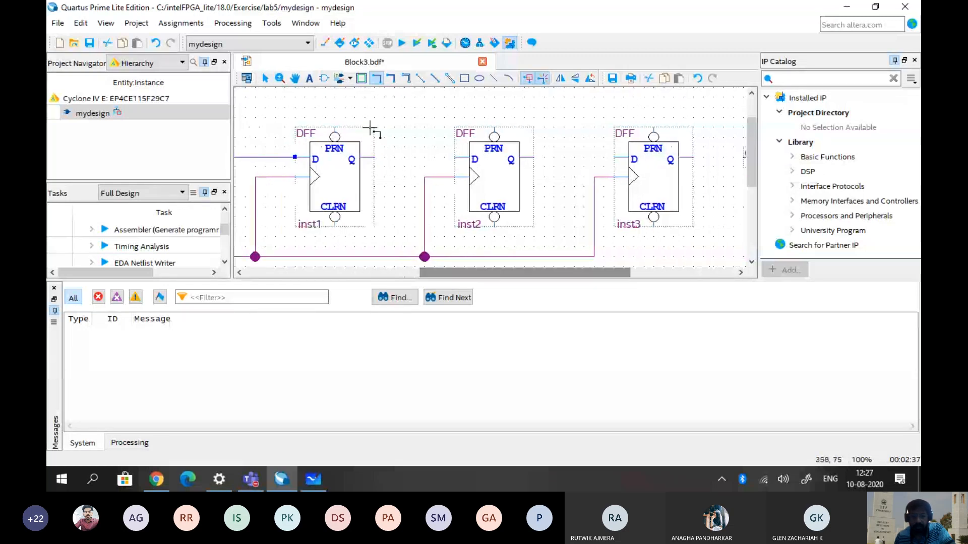
left_click_drag(378, 157, 453, 158)
left_click_drag(482, 273, 546, 276)
left_click_drag(389, 158, 399, 158)
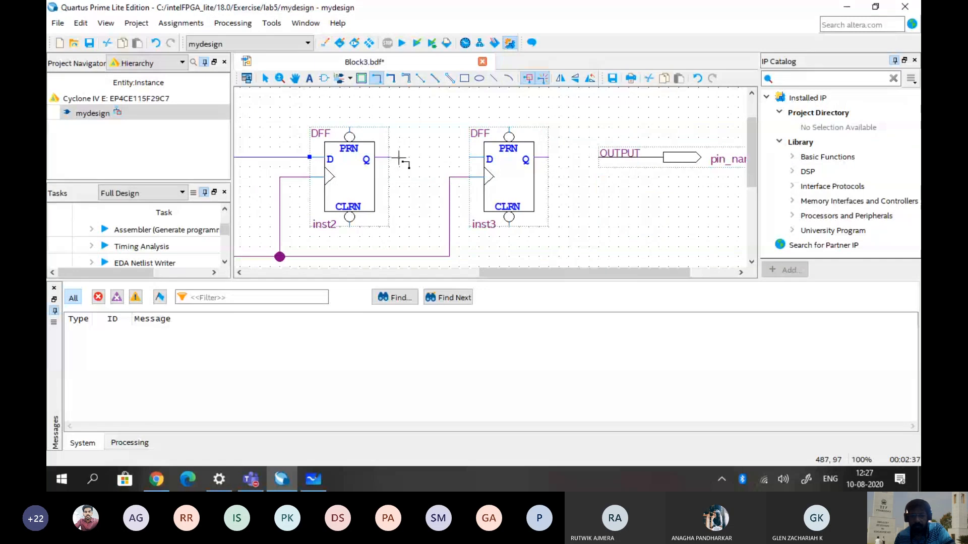
left_click_drag(398, 157, 469, 158)
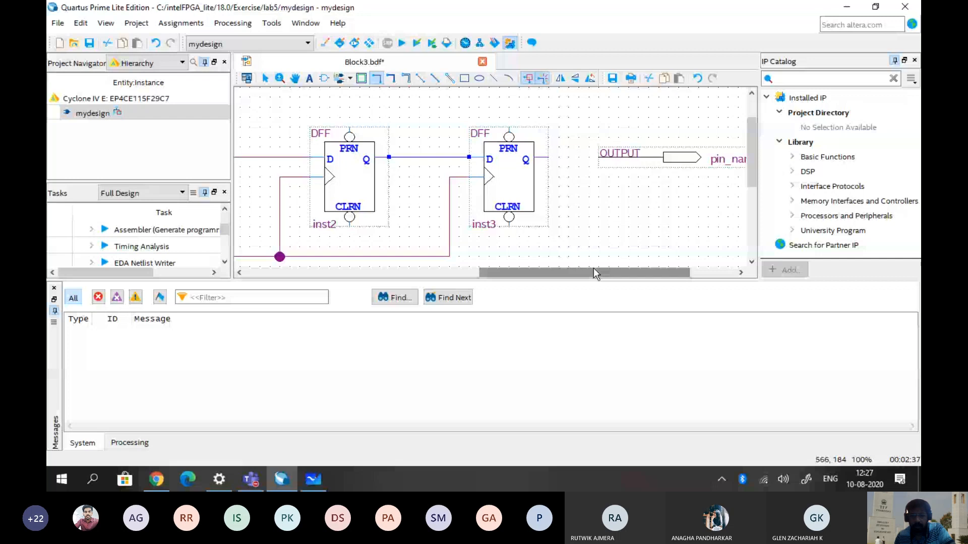
left_click_drag(593, 269, 616, 268)
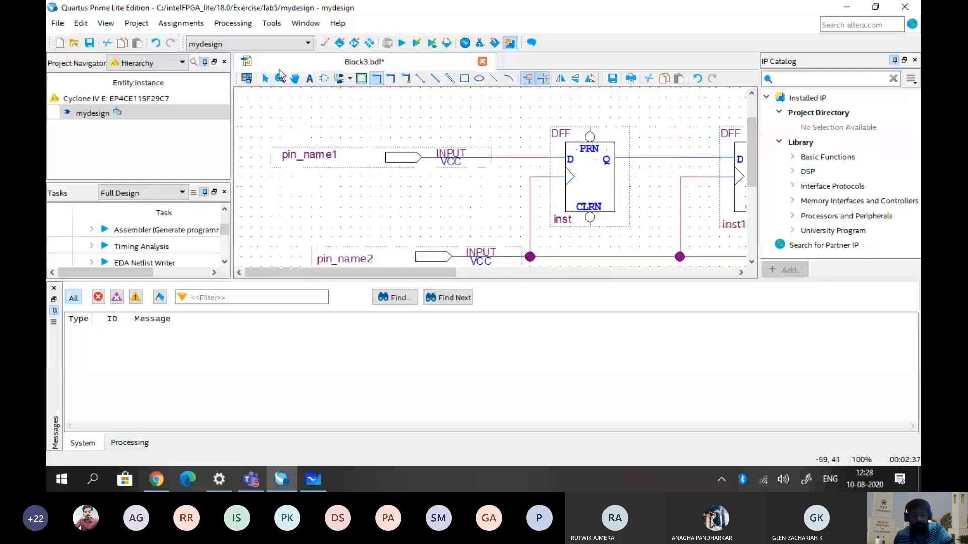
Rename the data input pin pin_name1 as D
left_click(281, 77)
right_click(306, 178)
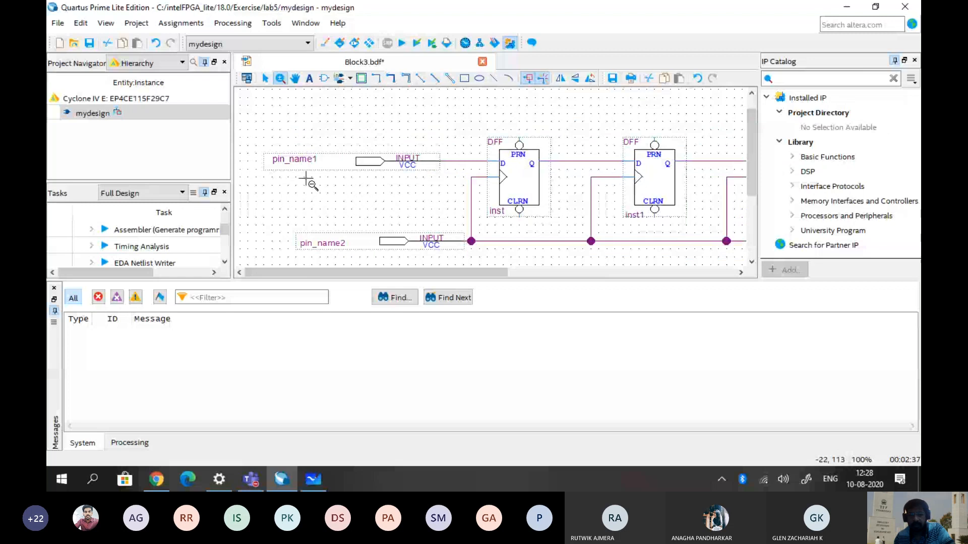
right_click(306, 179)
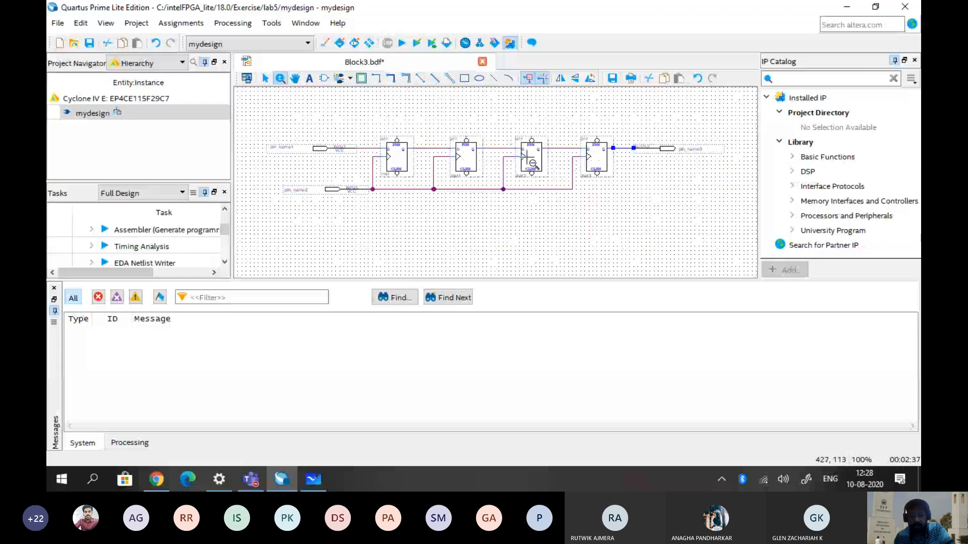
left_click(265, 78)
left_click(297, 149)
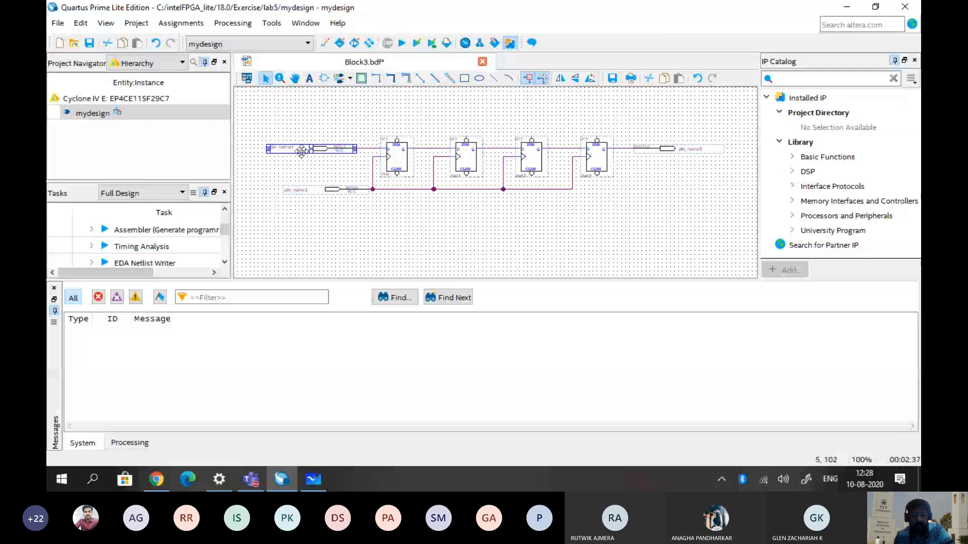
right_click(301, 150)
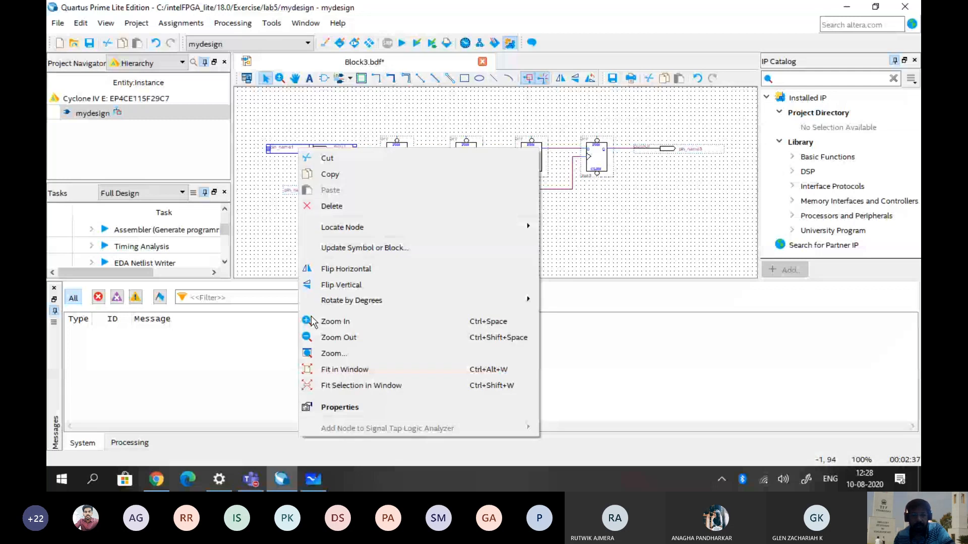
left_click(340, 407)
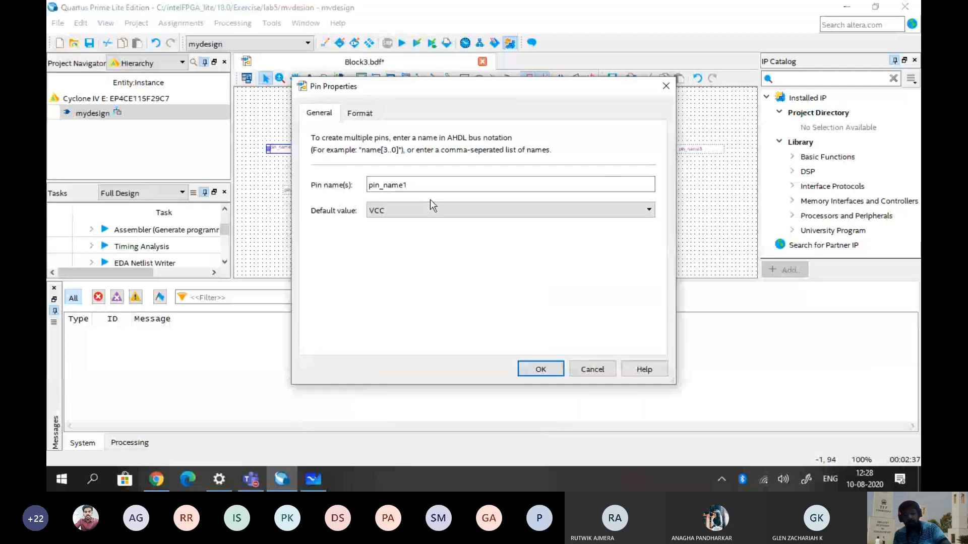
left_click_drag(422, 186, 273, 184)
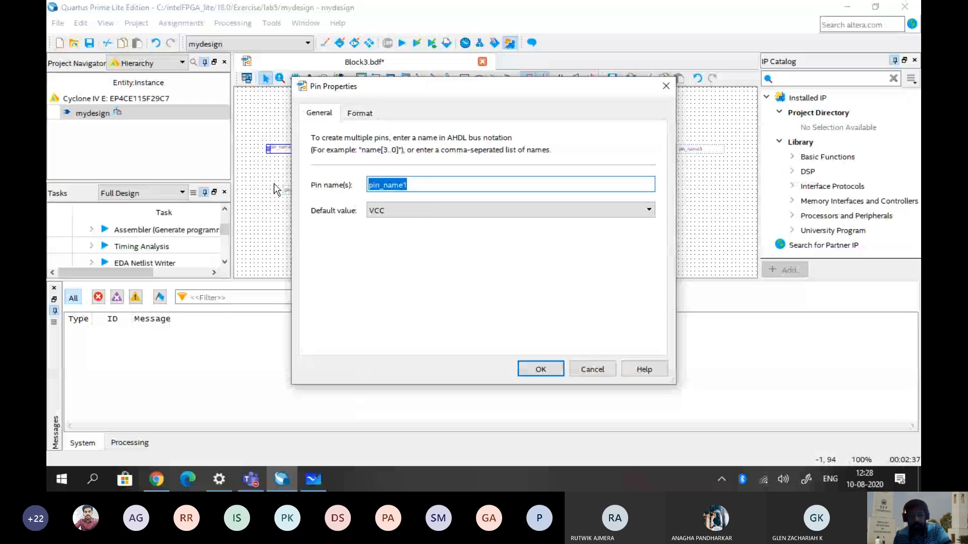
type("D")
left_click(560, 371)
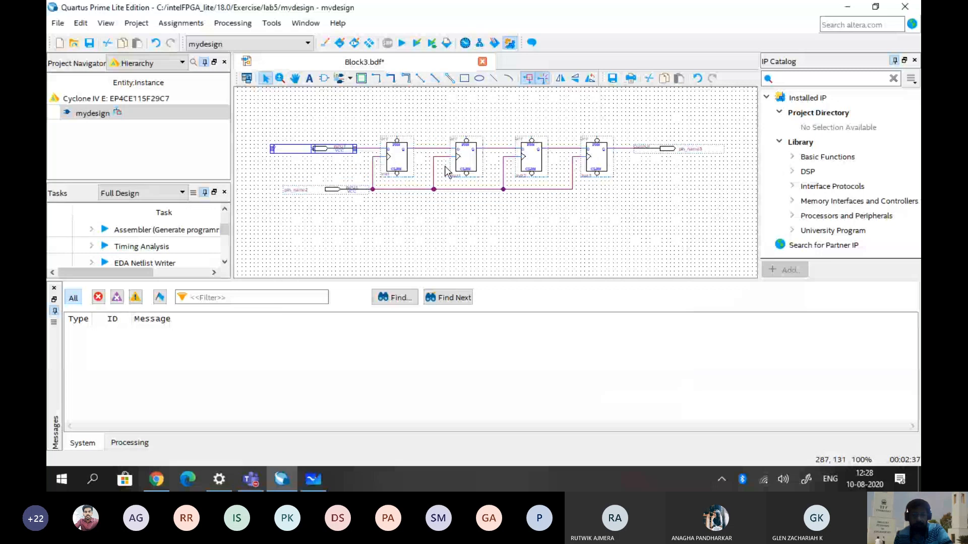
Rename the clock input pin pin_name2 as clk and the output pin as dout
left_click(299, 190)
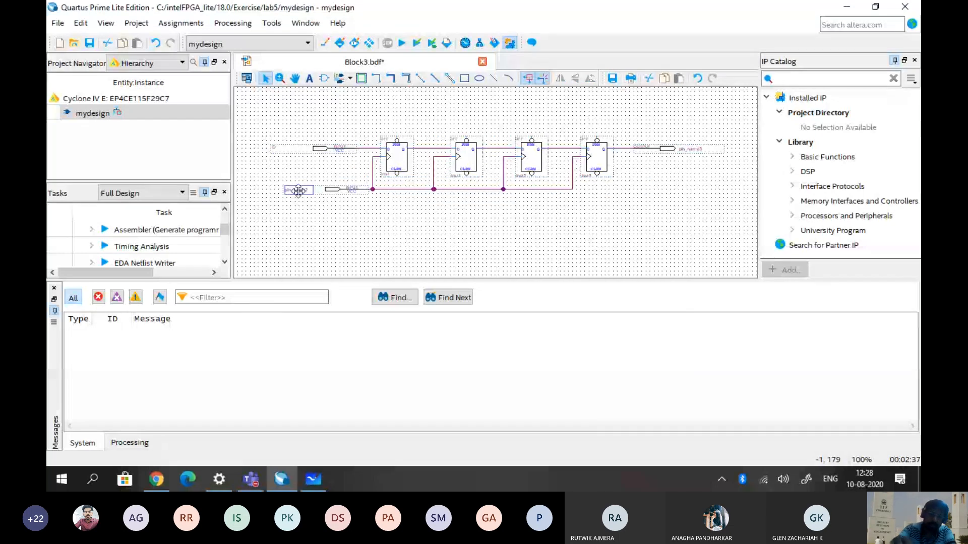
double_click(299, 191)
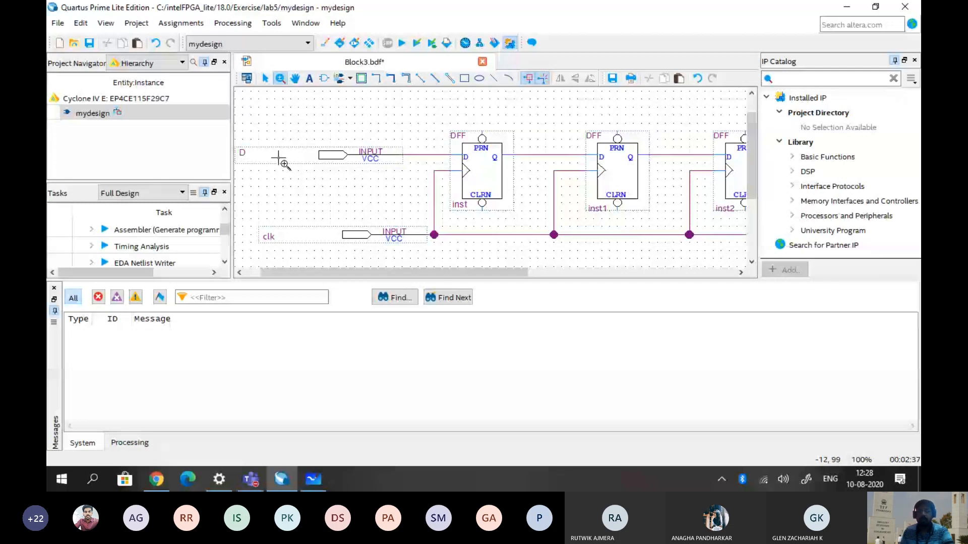
left_click_drag(424, 272, 628, 272)
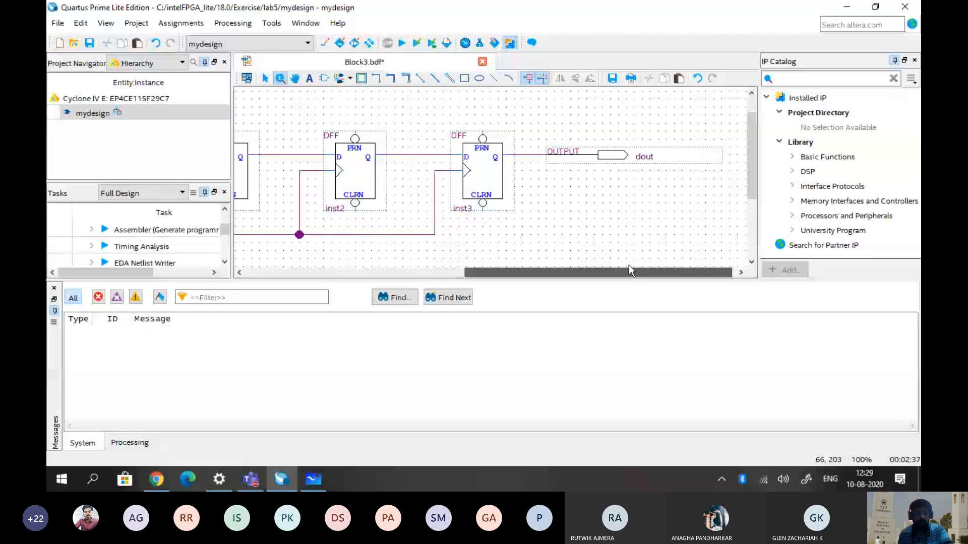
left_click_drag(628, 266, 407, 272)
Save the schematic as siso.bdf in the lab5 folder, with the file added to the current project
left_click(88, 44)
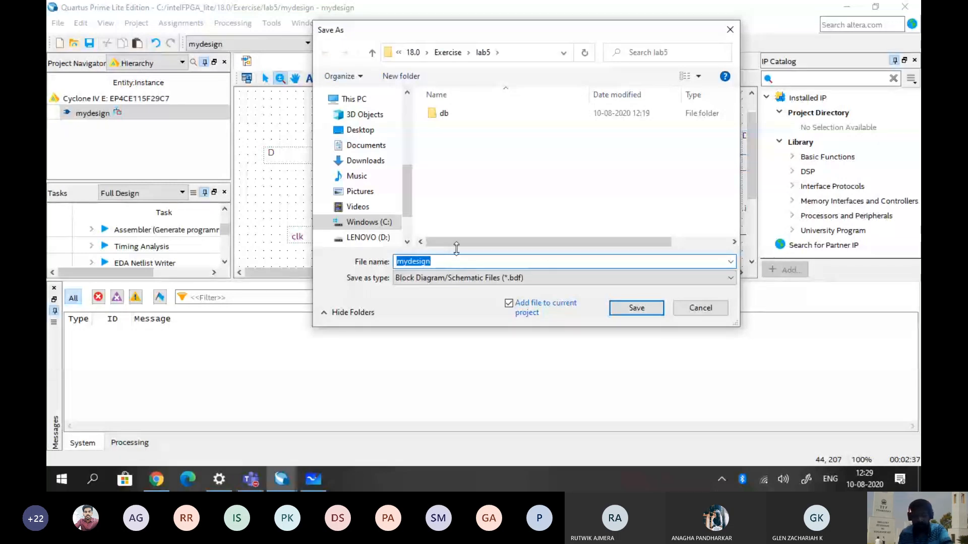
type("s")
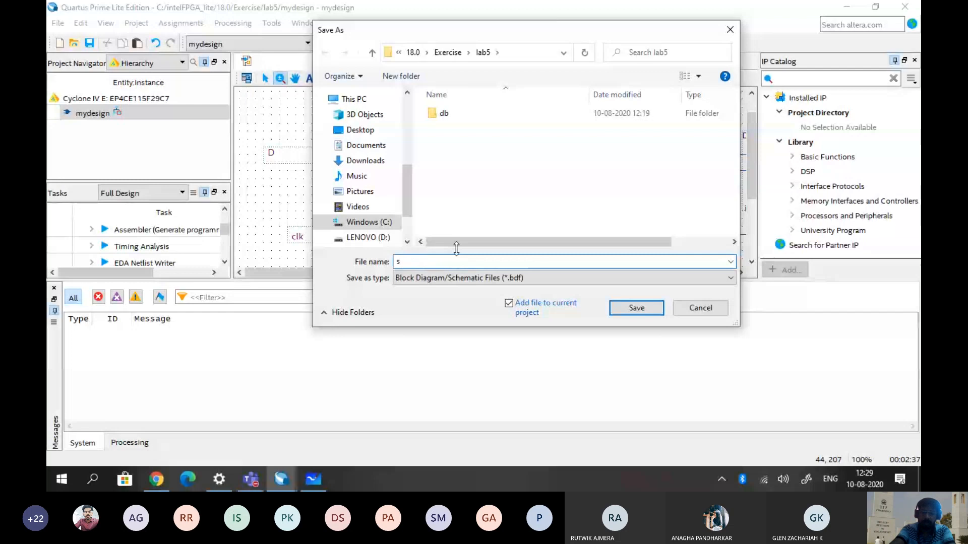
type("iso")
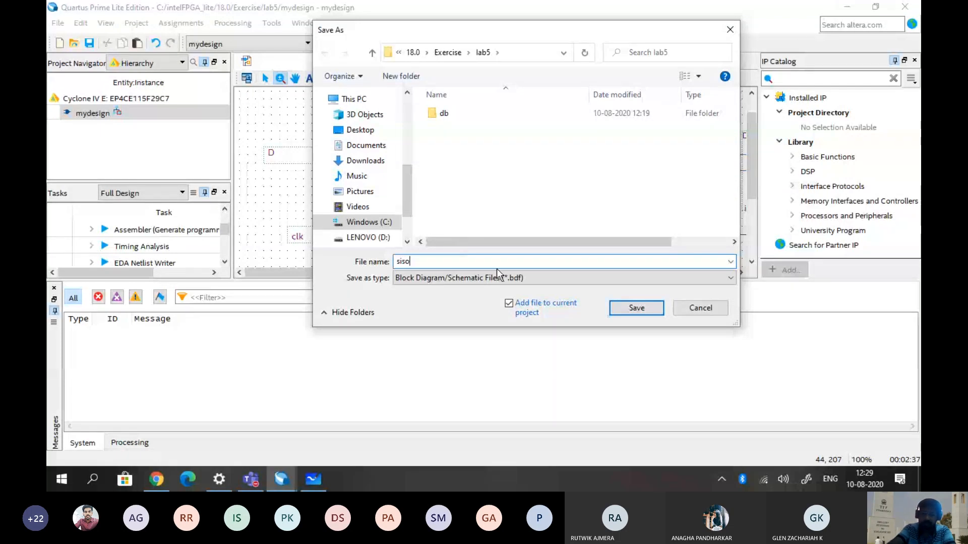
type(".b")
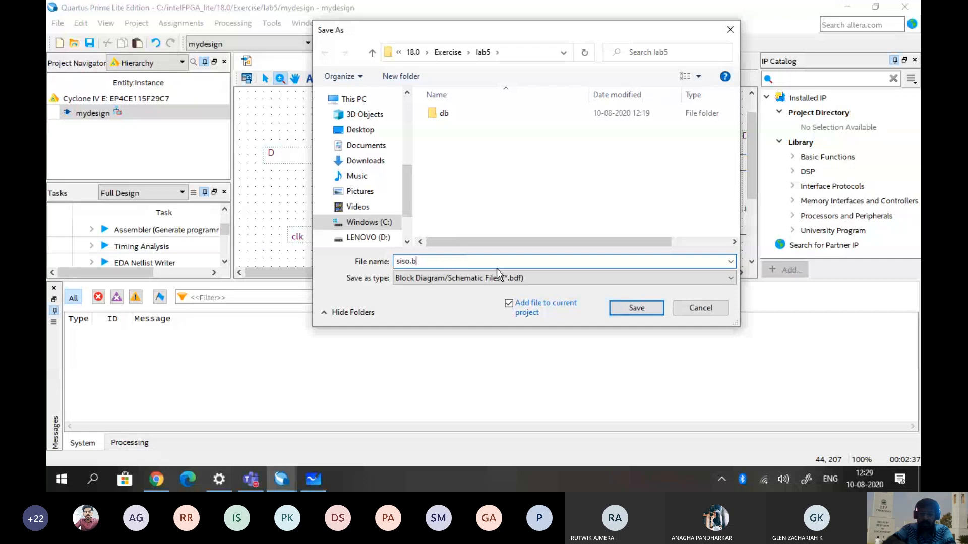
type("df")
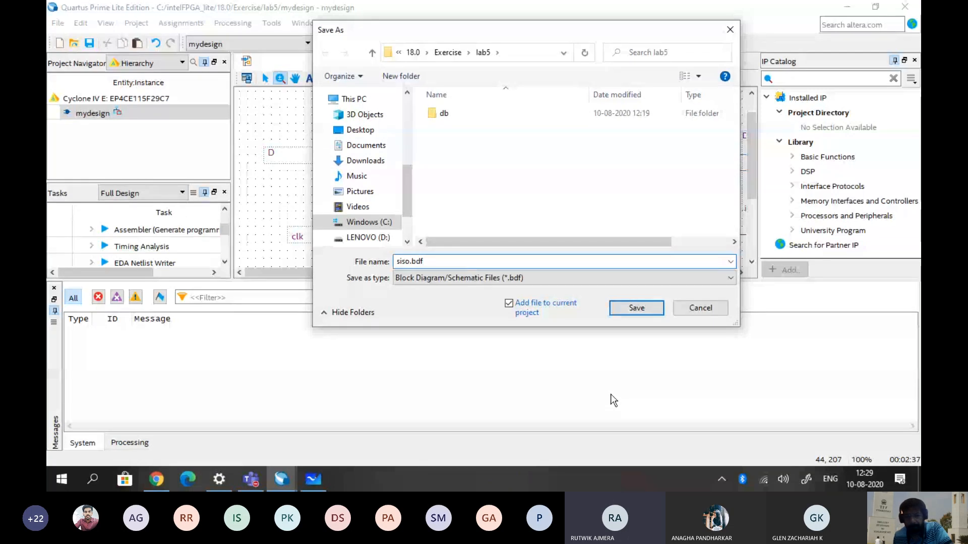
left_click(635, 310)
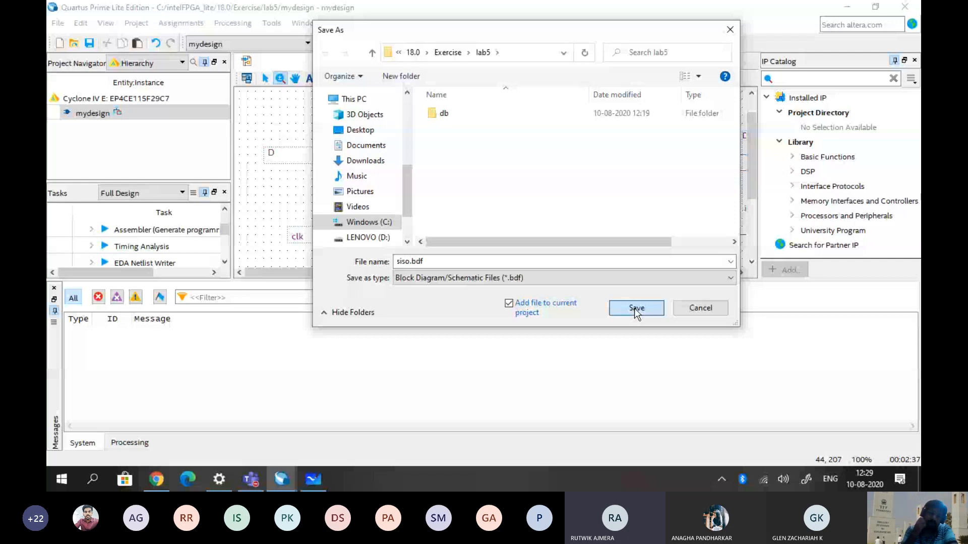
left_click(635, 308)
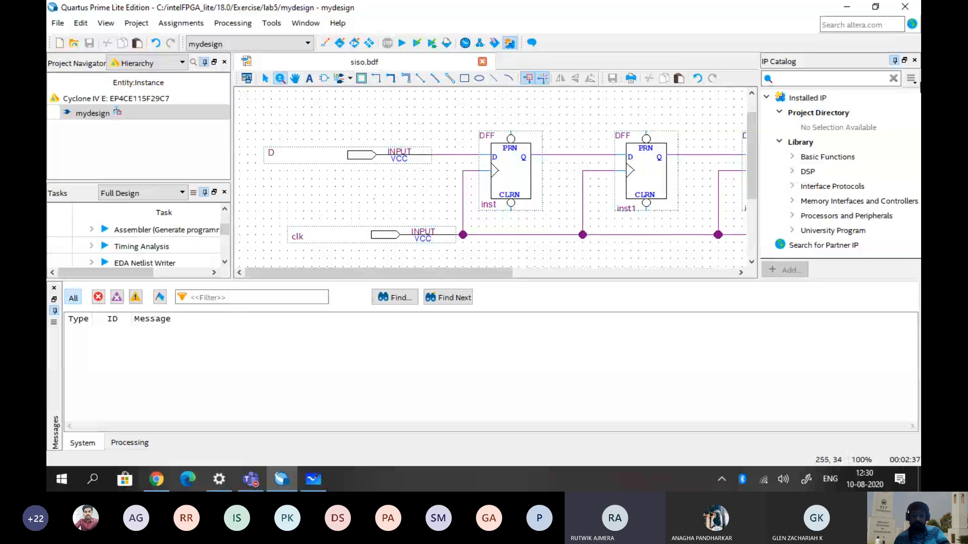
right_click(348, 166)
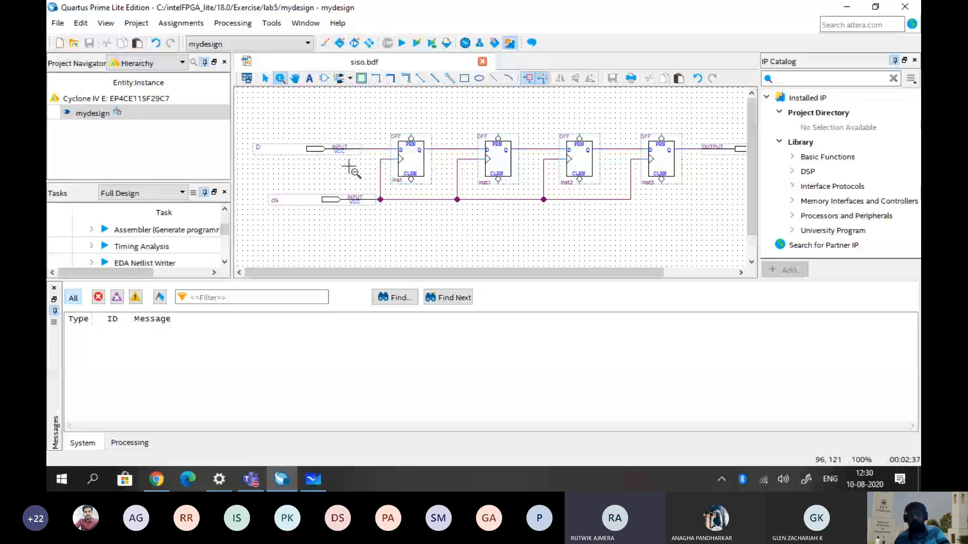
left_click(265, 80)
left_click(716, 147)
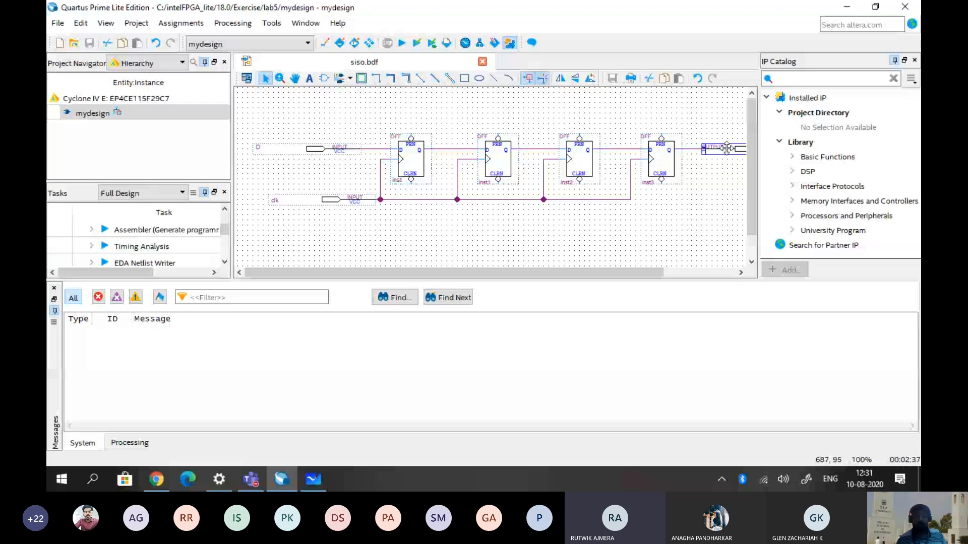
left_click(539, 126)
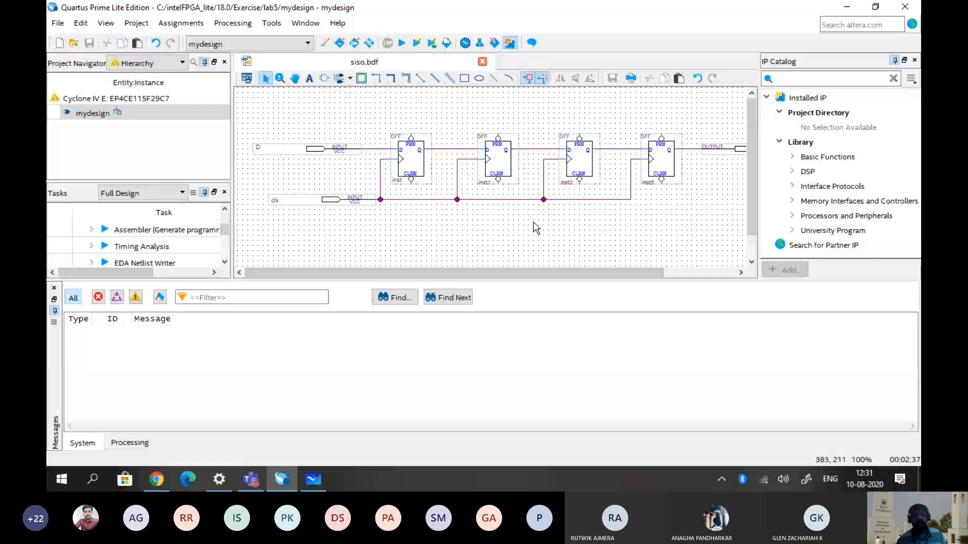
Run Analyze Current File on siso.bdf and check the warning about the number of processors
left_click(248, 25)
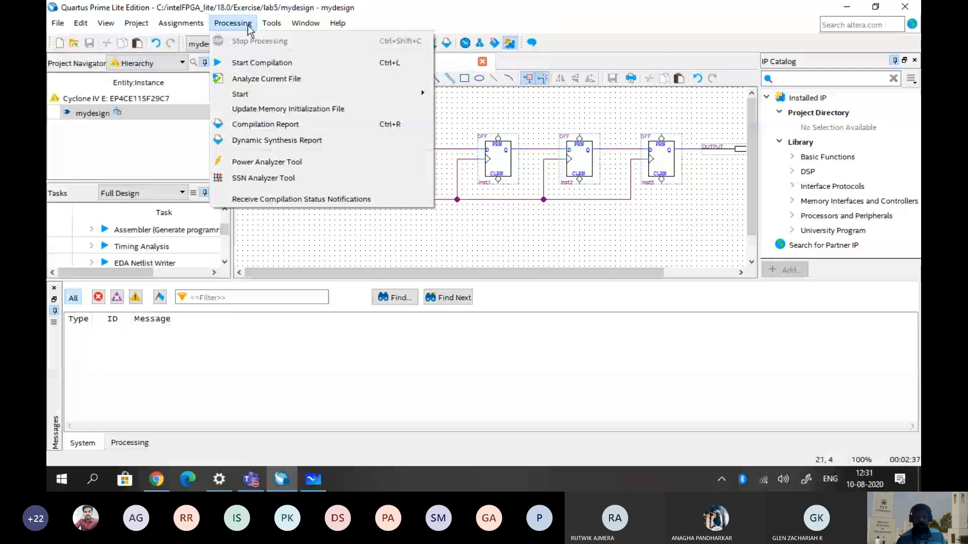
left_click(259, 78)
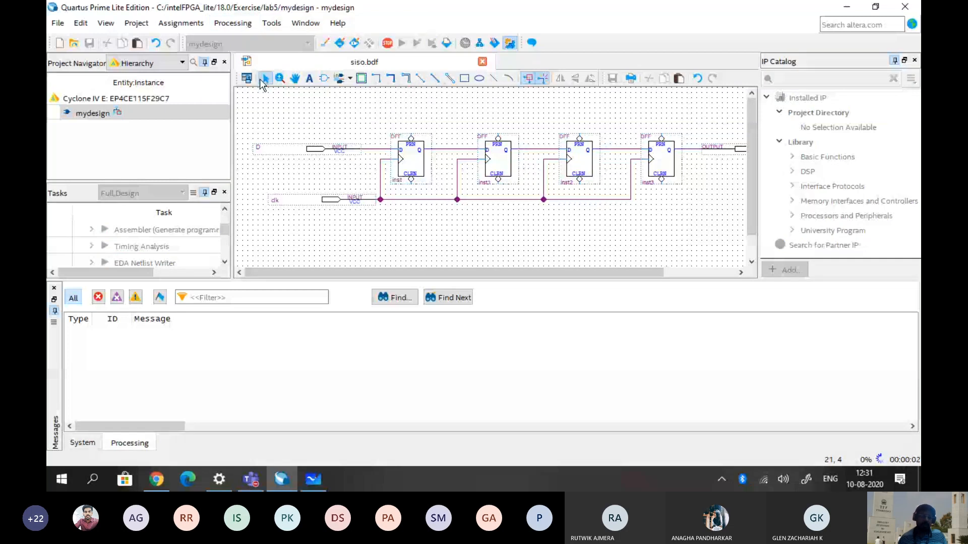
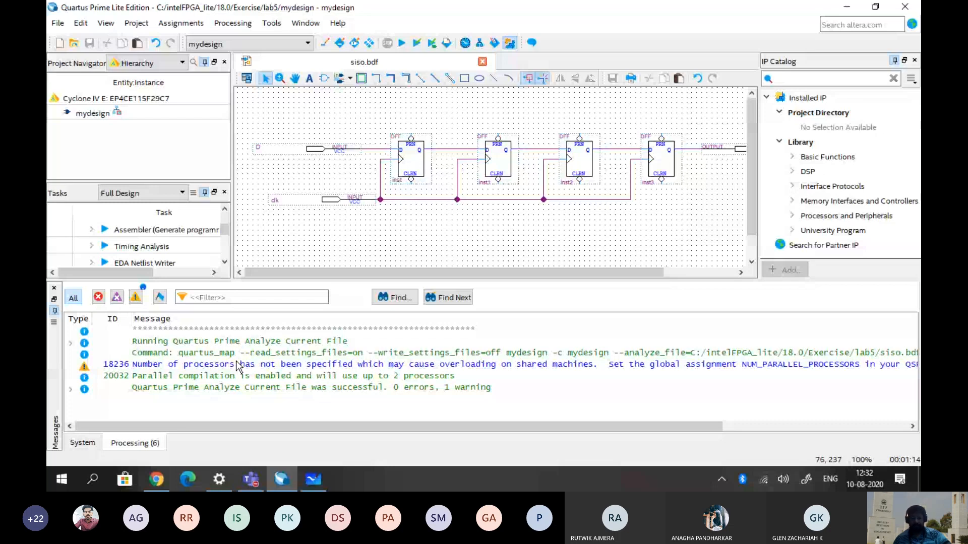
left_click(307, 363)
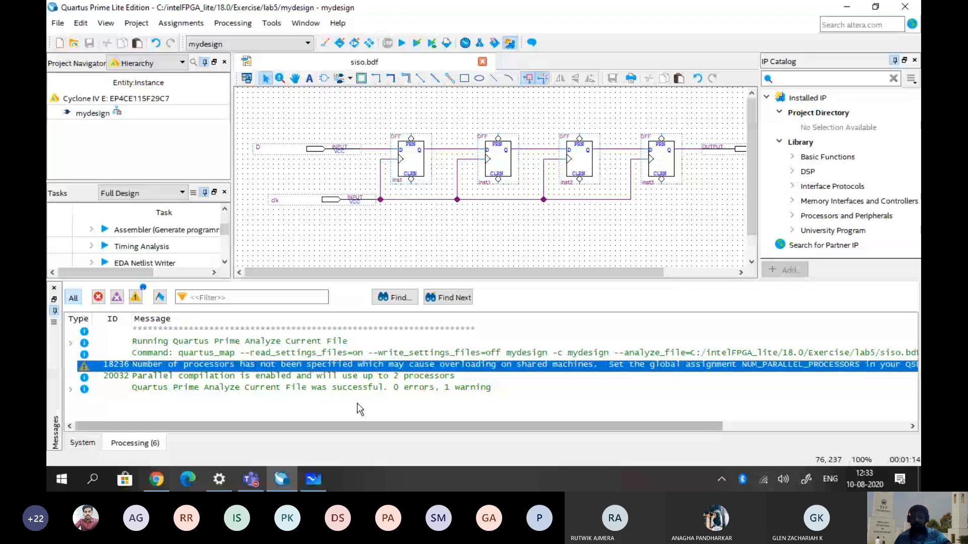
left_click(440, 193)
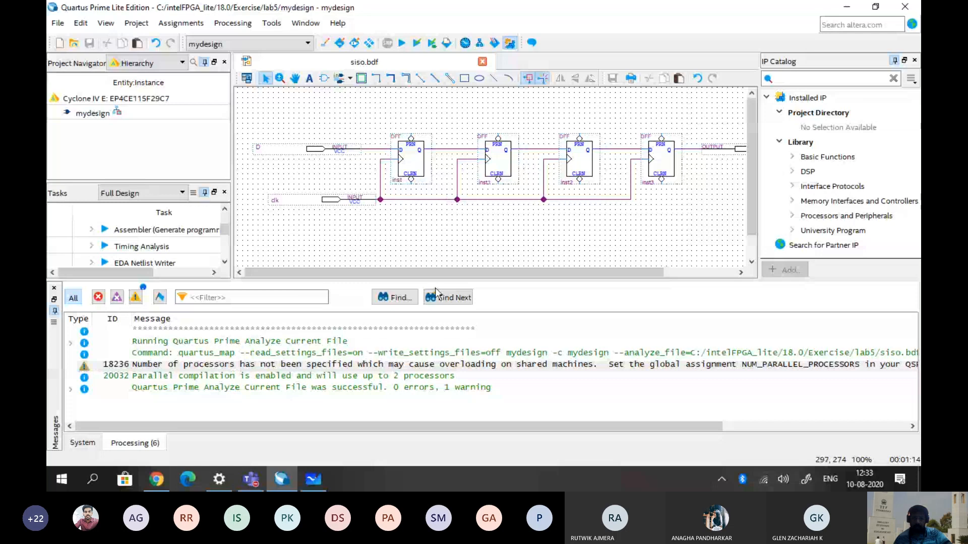
Run a full compilation of the mydesign project and return to the siso.bdf schematic
left_click(232, 23)
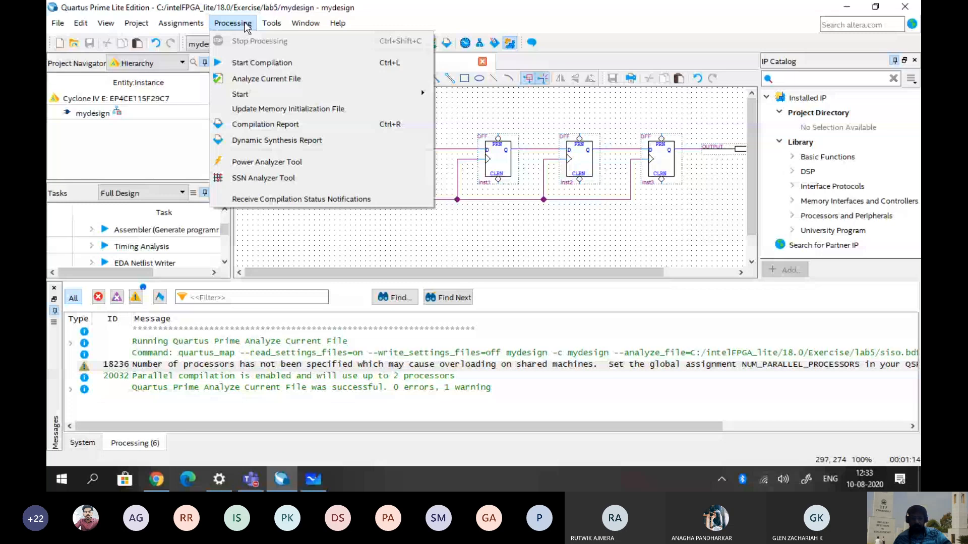
left_click(246, 62)
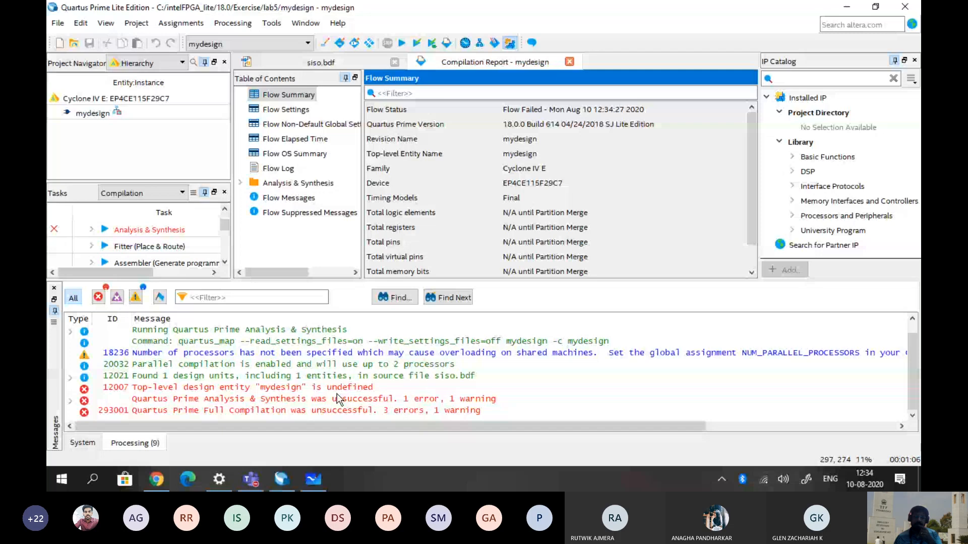
left_click(321, 62)
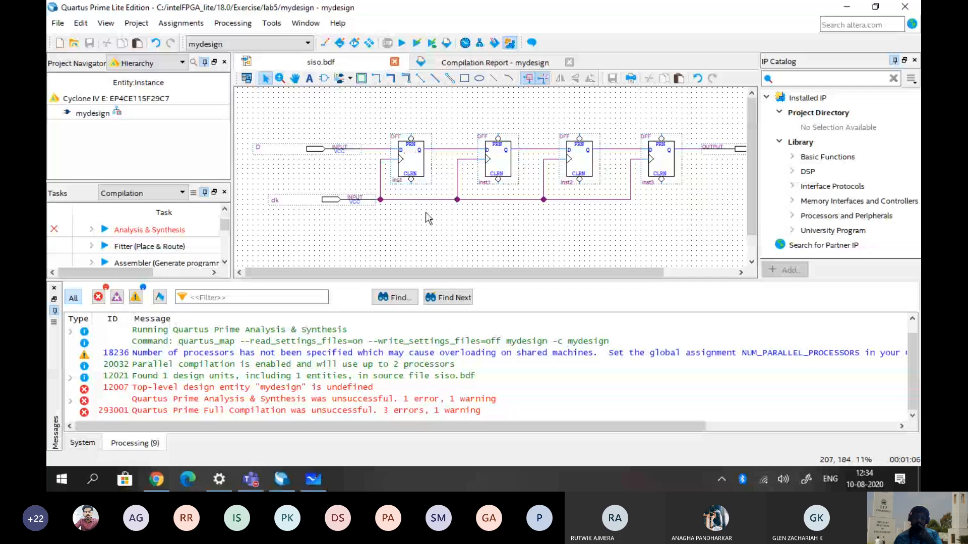
left_click(342, 490)
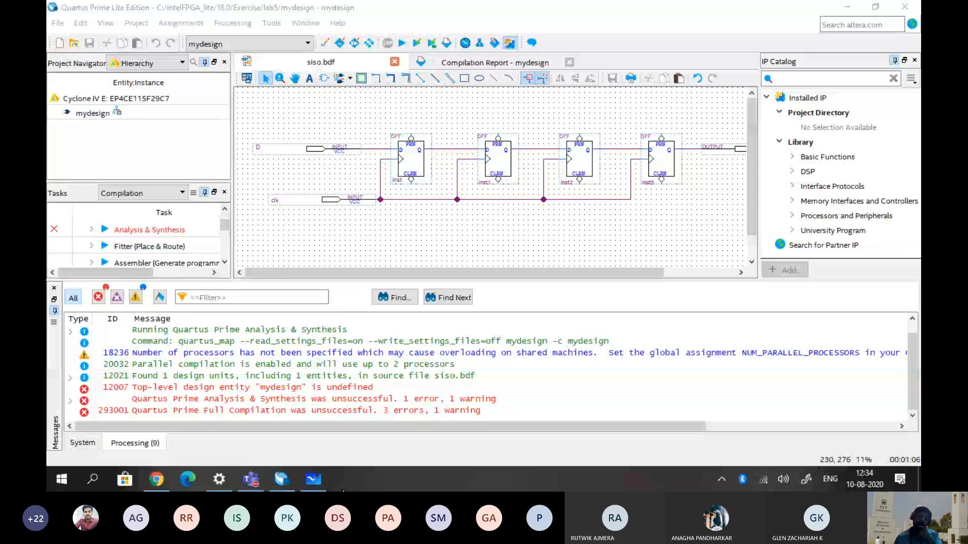
Create a symbol file named siso.bsf in the lab5 folder from the siso.bdf schematic
left_click(847, 6)
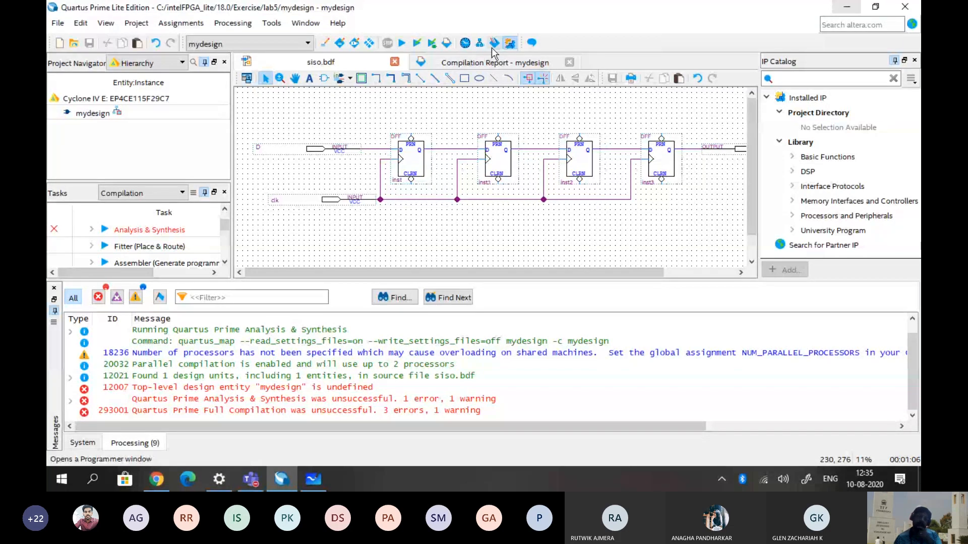
left_click(51, 25)
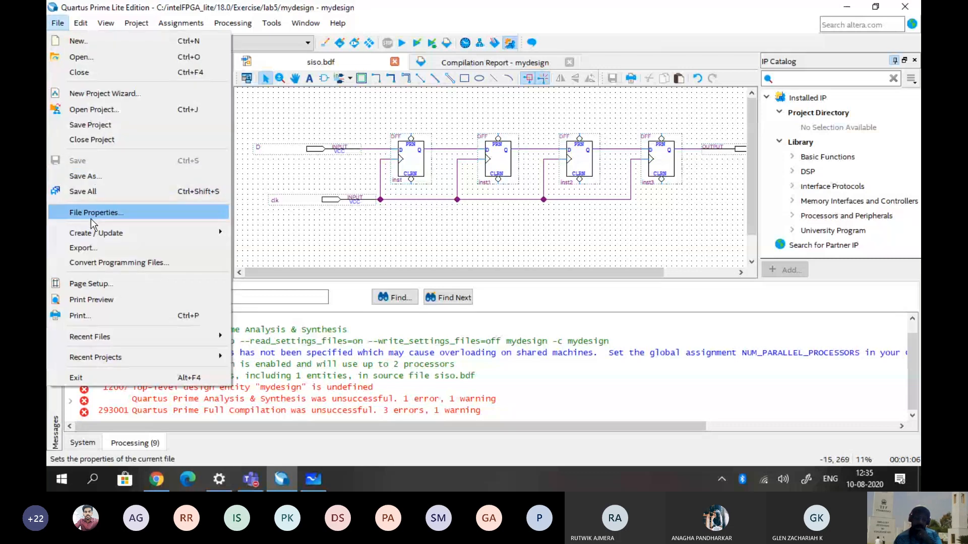
mouse_move(92, 233)
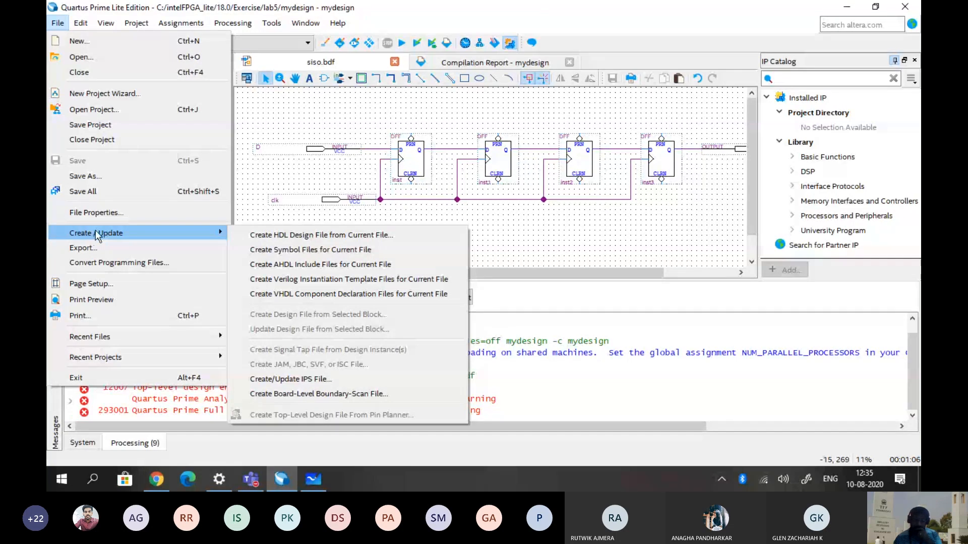
left_click(264, 251)
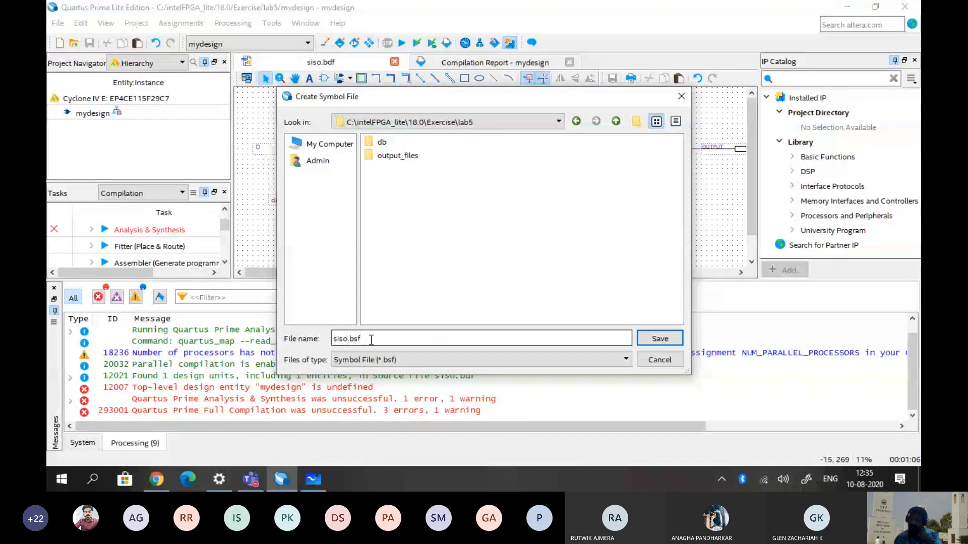
left_click(418, 337)
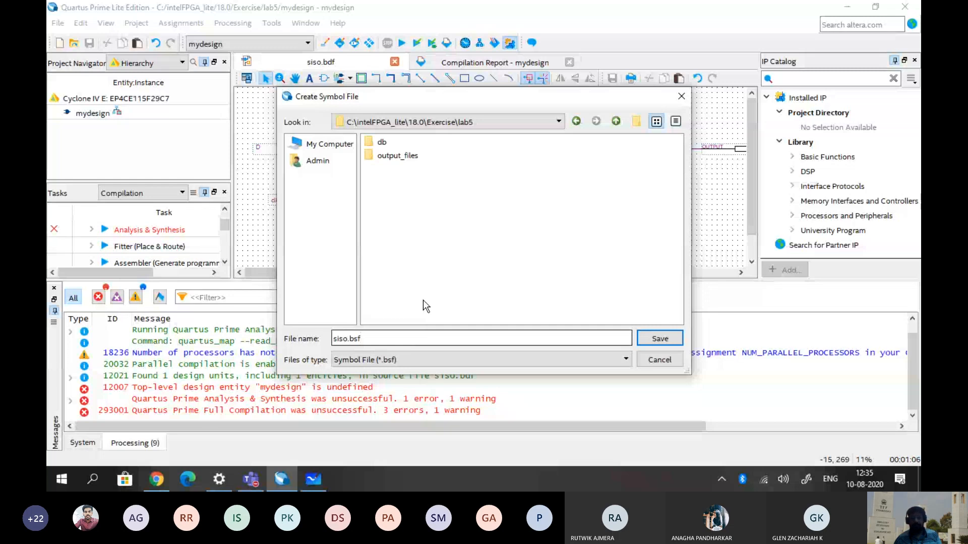
Check the block diagram in Microsoft Whiteboard, return to Quartus Prime and create a new Block Diagram/Schematic file
left_click(313, 479)
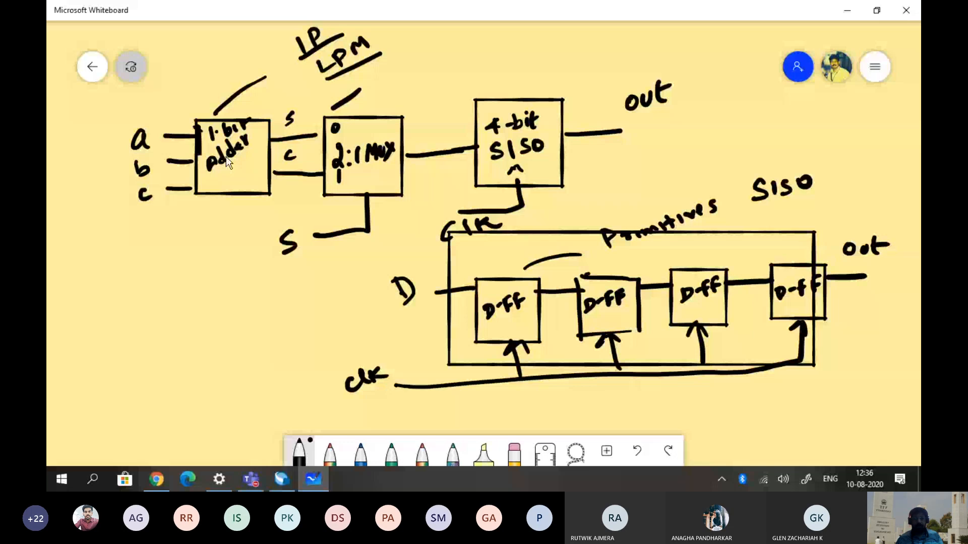
left_click(282, 479)
left_click(58, 23)
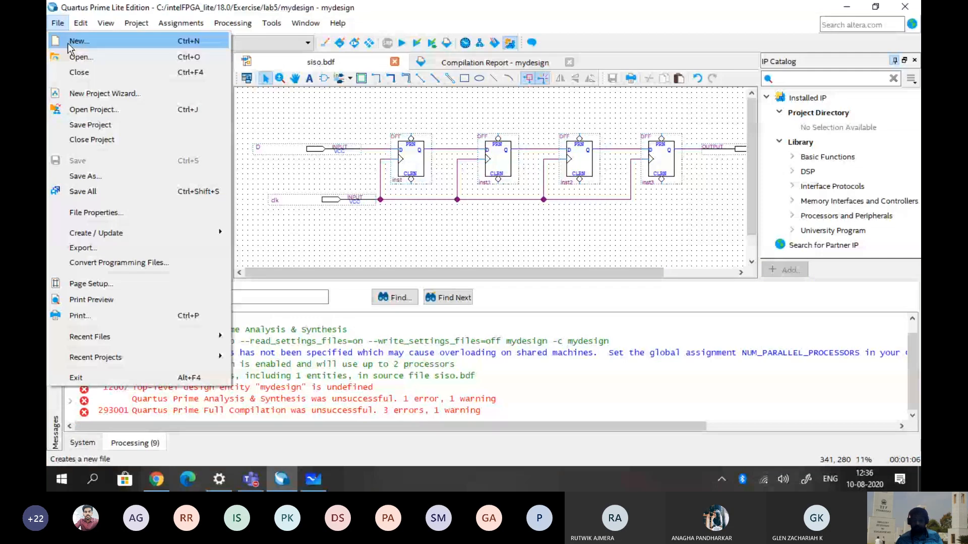
left_click(70, 41)
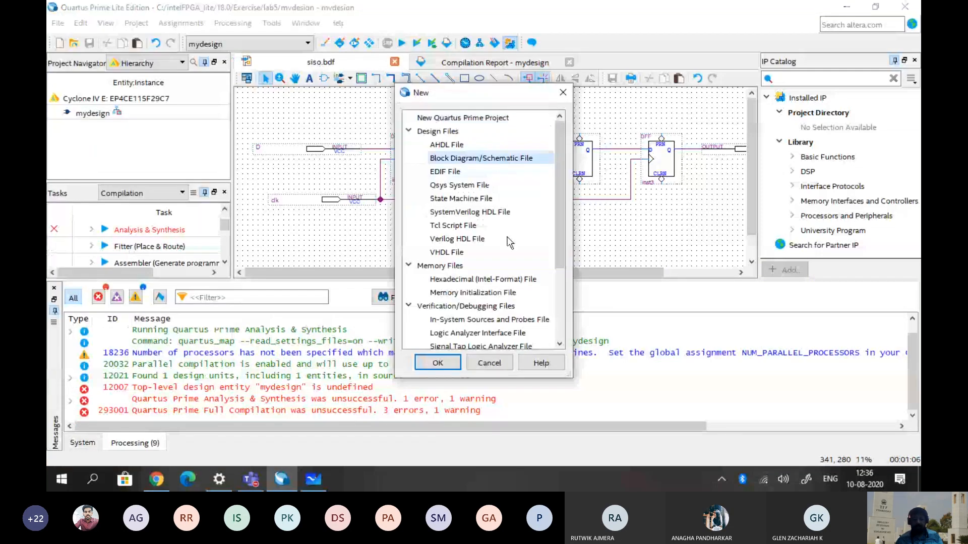
left_click(437, 368)
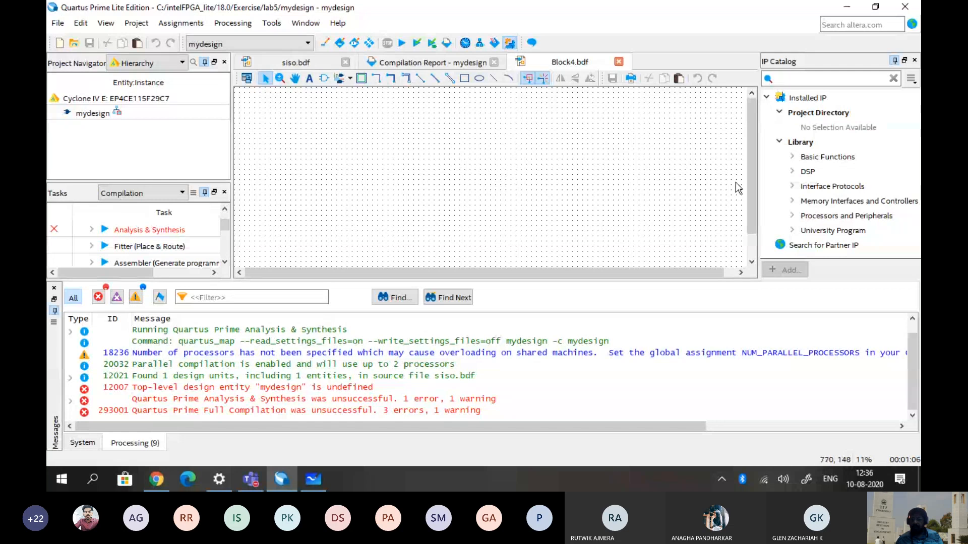
Search the IP Catalog for "add" and start a new LPM_ADD_SUB variation
left_click(838, 79)
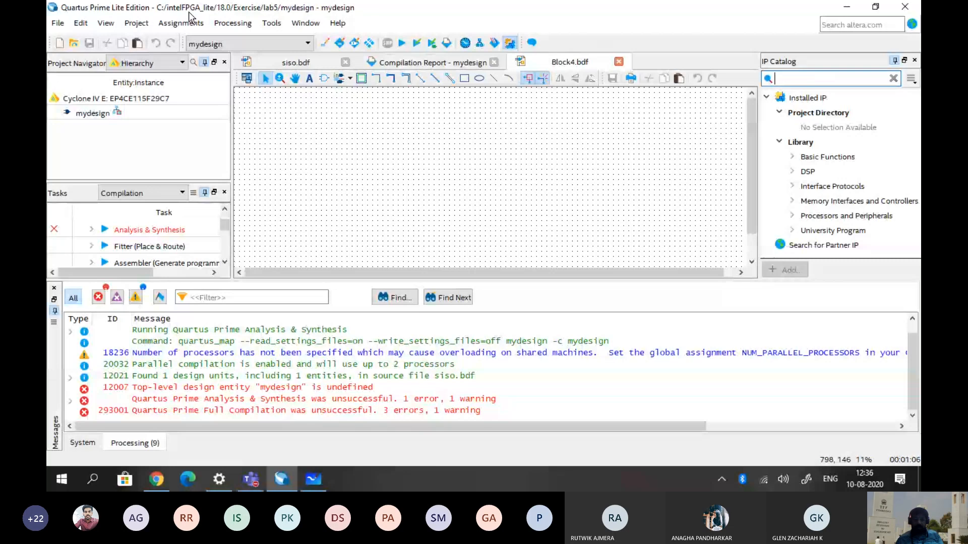
left_click(268, 23)
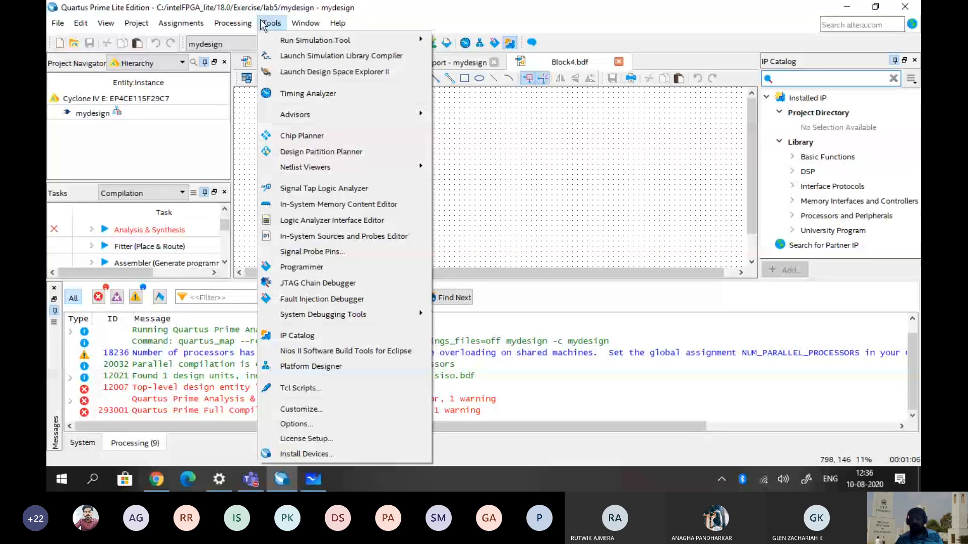
left_click(845, 79)
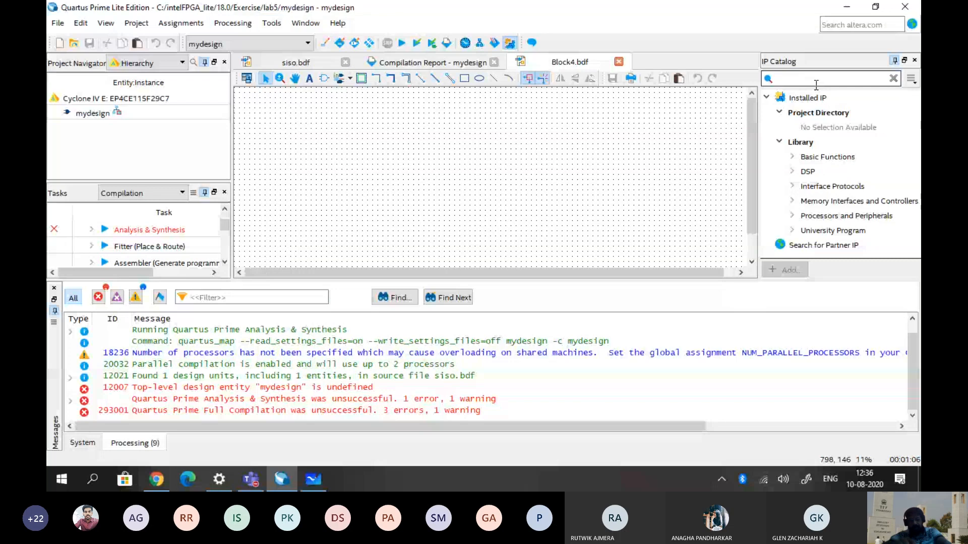
type("add")
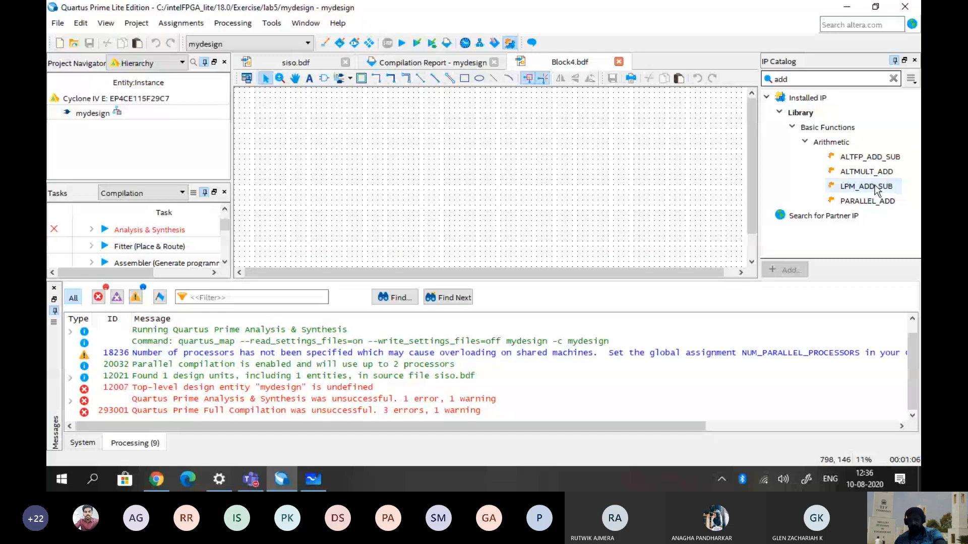
left_click(846, 187)
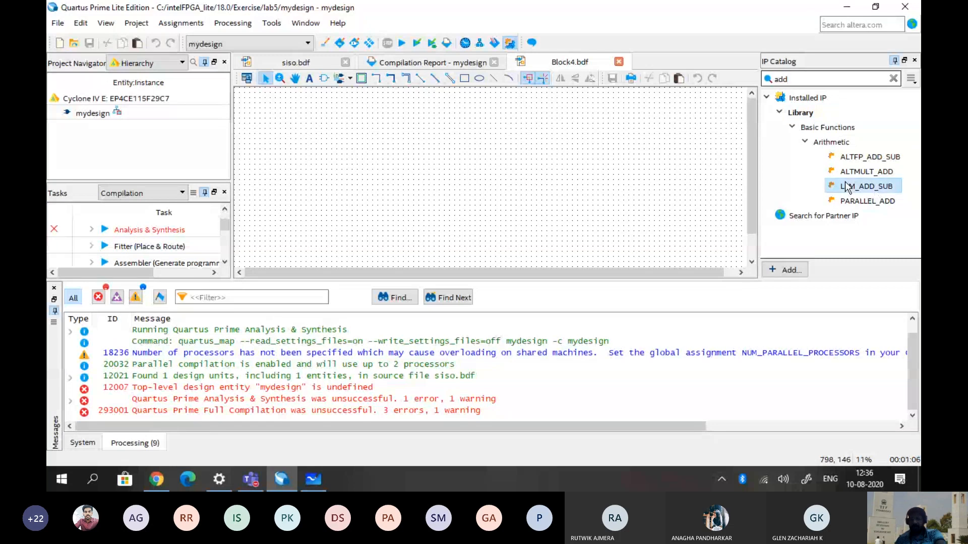
double_click(873, 186)
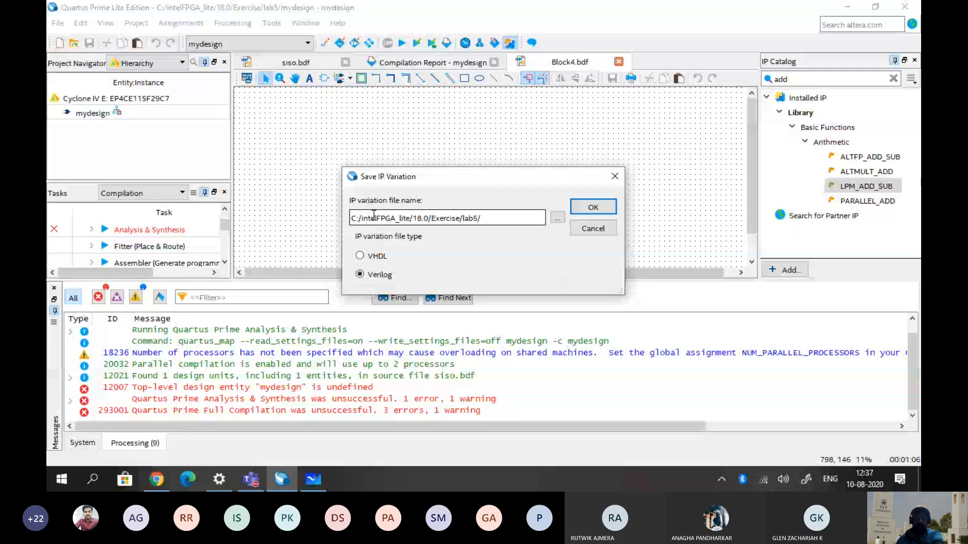
Name the IP variation file adder in the lab5 folder, with Verilog as its file type
left_click(371, 257)
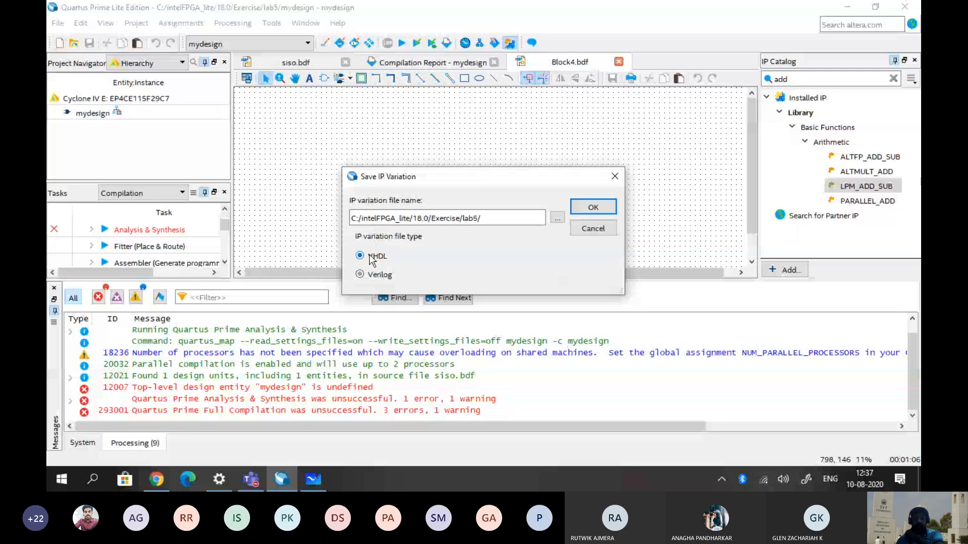
left_click(363, 275)
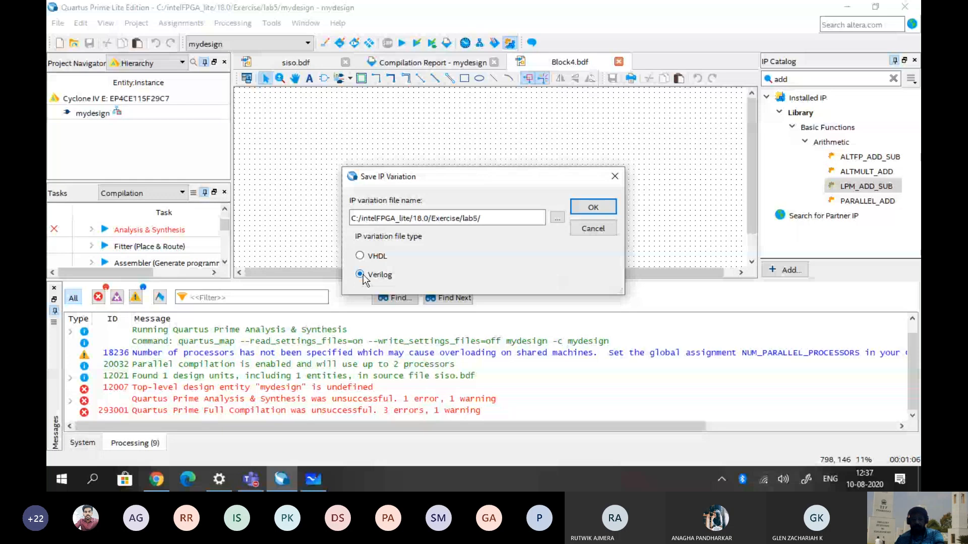
type("adder")
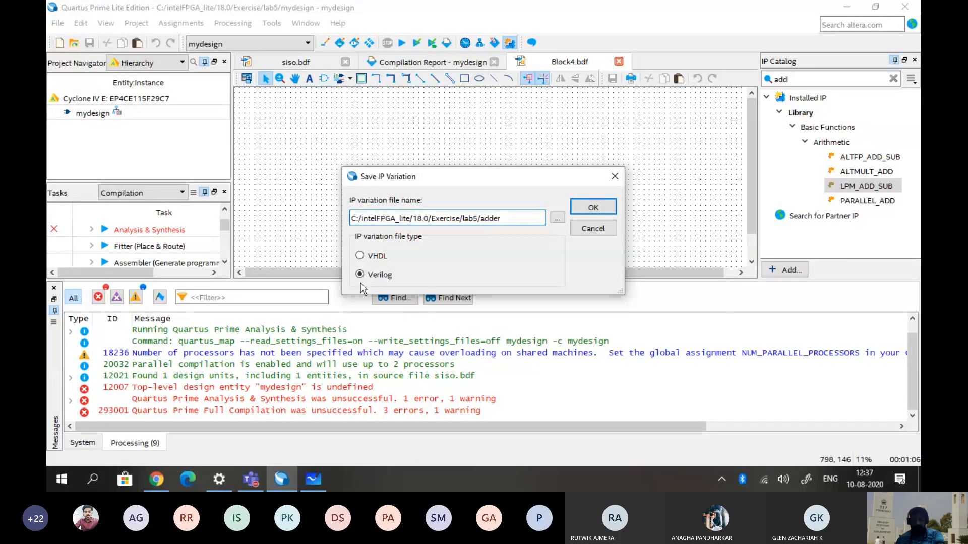
left_click(593, 208)
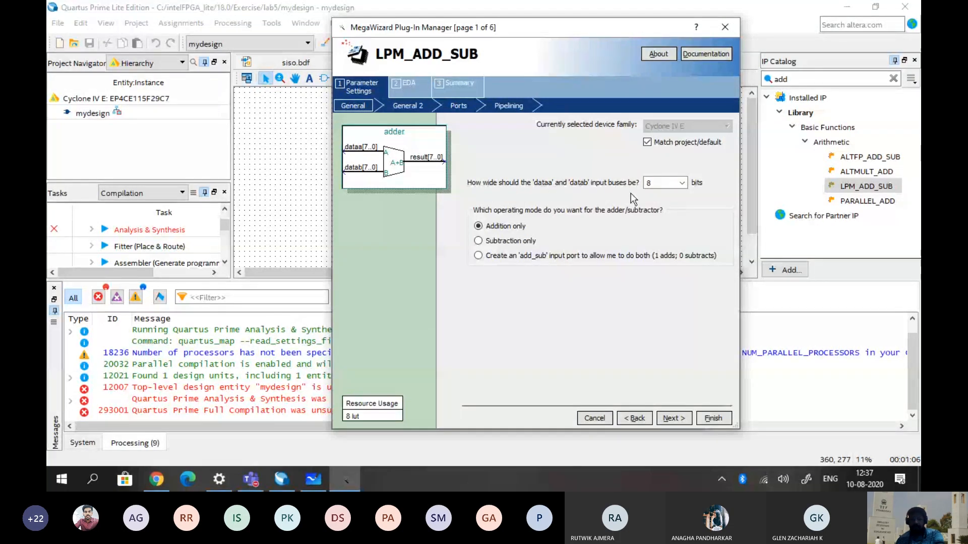
Set the adder's dataa and datab input buses to 1 bit wide, keeping addition only, both values varying and unsigned arithmetic
left_click(682, 183)
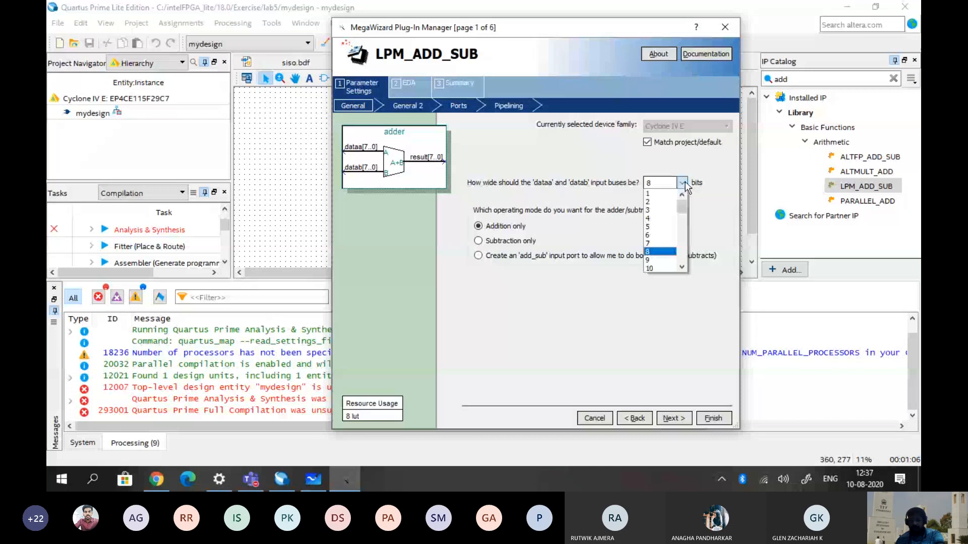
mouse_move(682, 204)
left_mouse_down()
mouse_move(684, 260)
mouse_move(689, 192)
left_mouse_up()
left_click(657, 192)
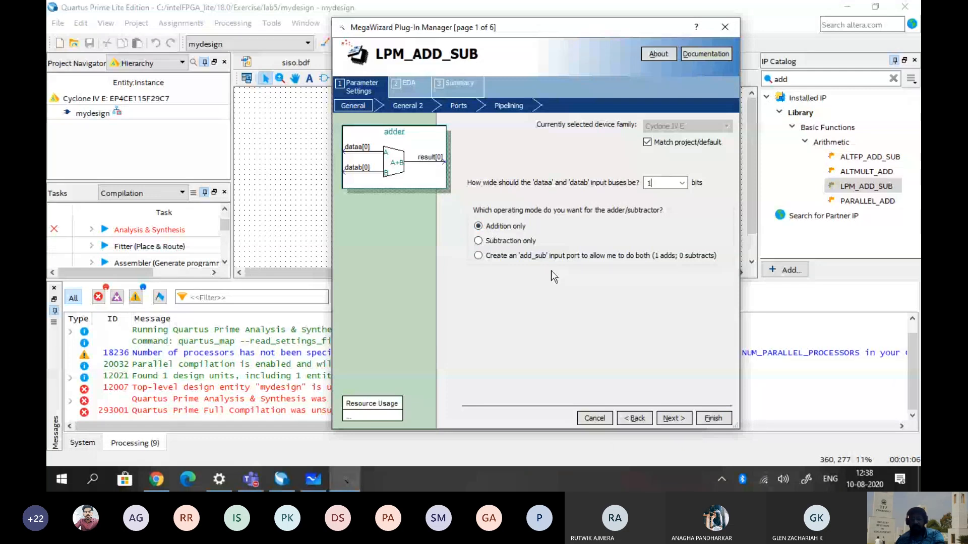
left_click(679, 419)
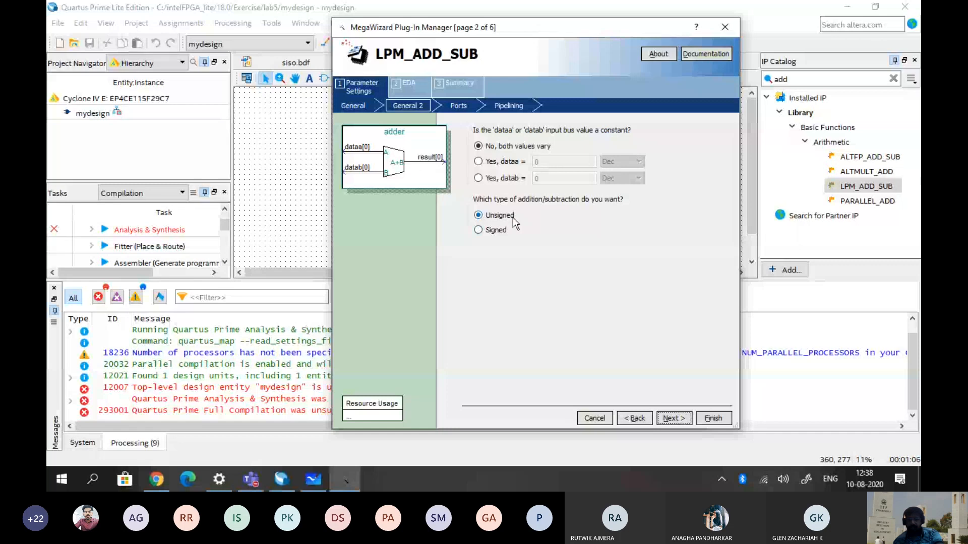
left_click(673, 419)
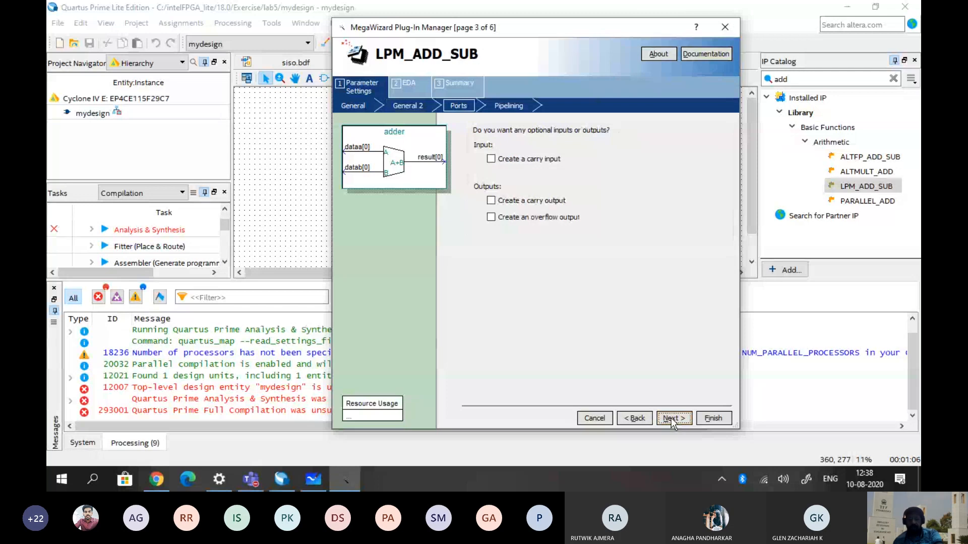
Give the adder a carry input and a carry output, without pipelining or netlist generation
left_click(492, 160)
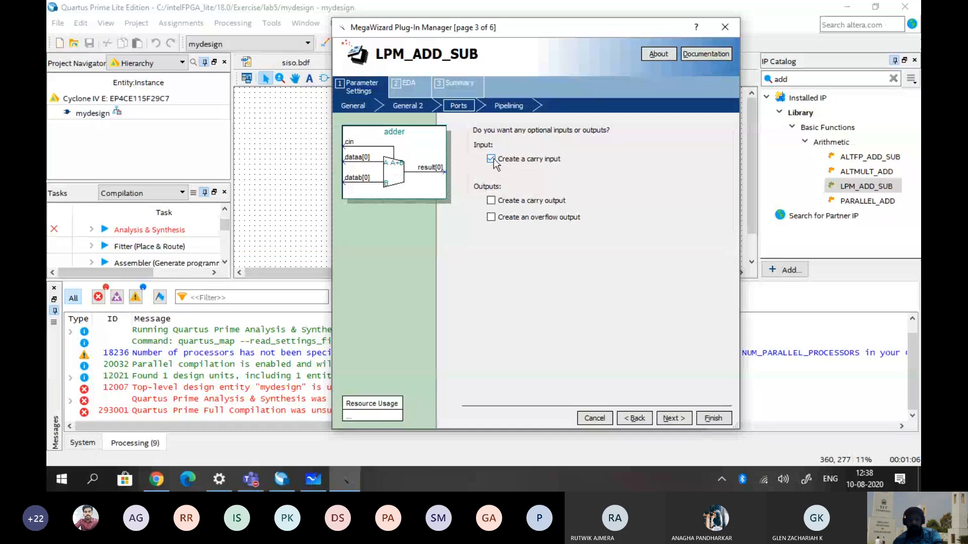
left_click(491, 201)
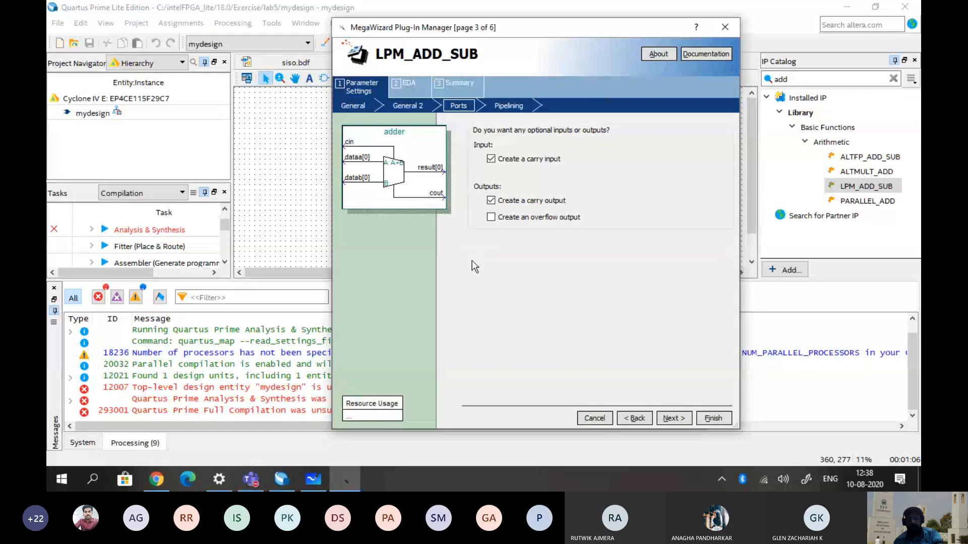
left_click(676, 419)
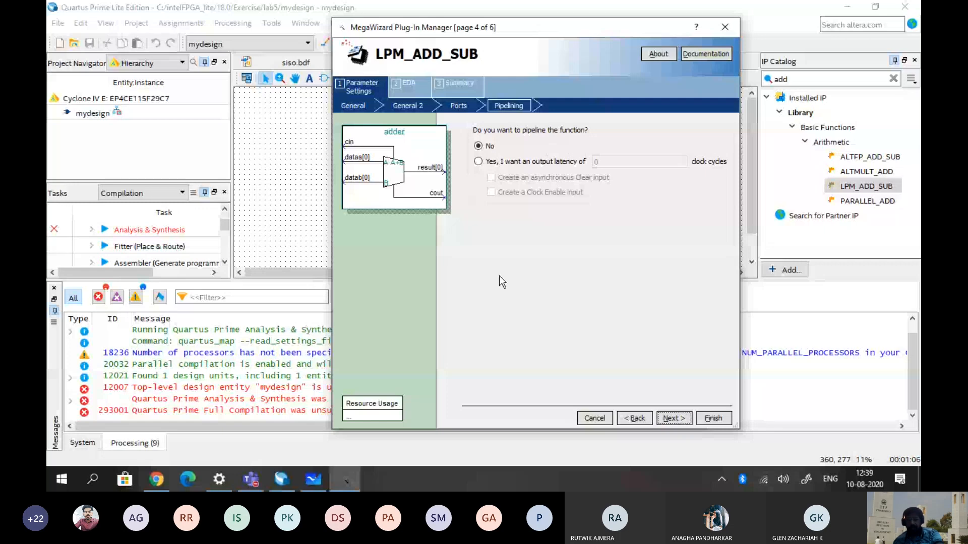
left_click(674, 419)
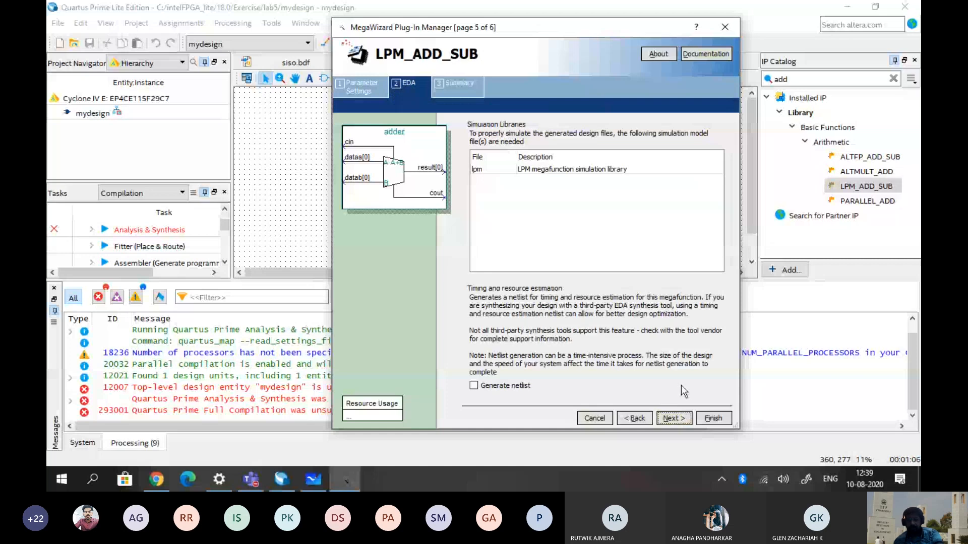
left_click(674, 419)
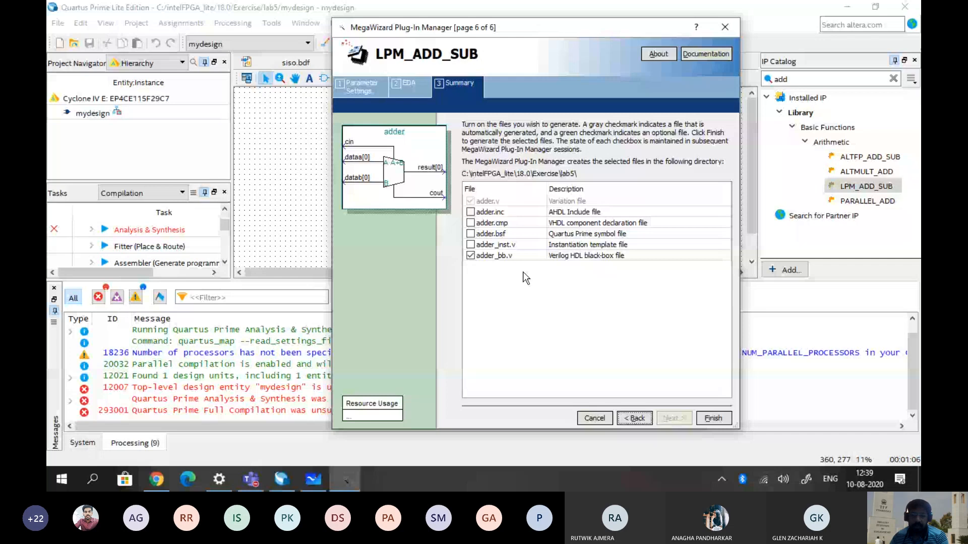
Generate the adder with the adder_inst.v and adder.bsf files included, and decline adding adder.qip to the project
left_click(470, 244)
left_click(471, 234)
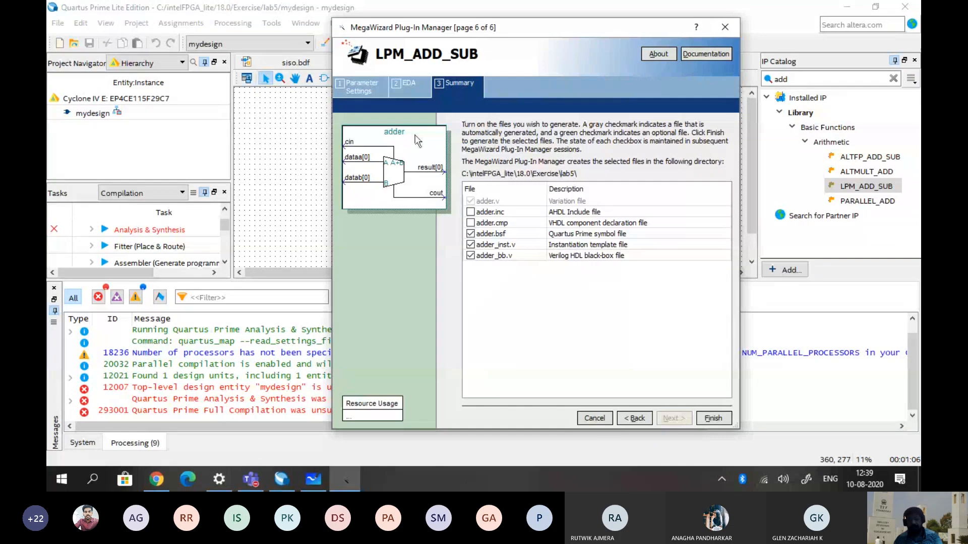
left_click(715, 422)
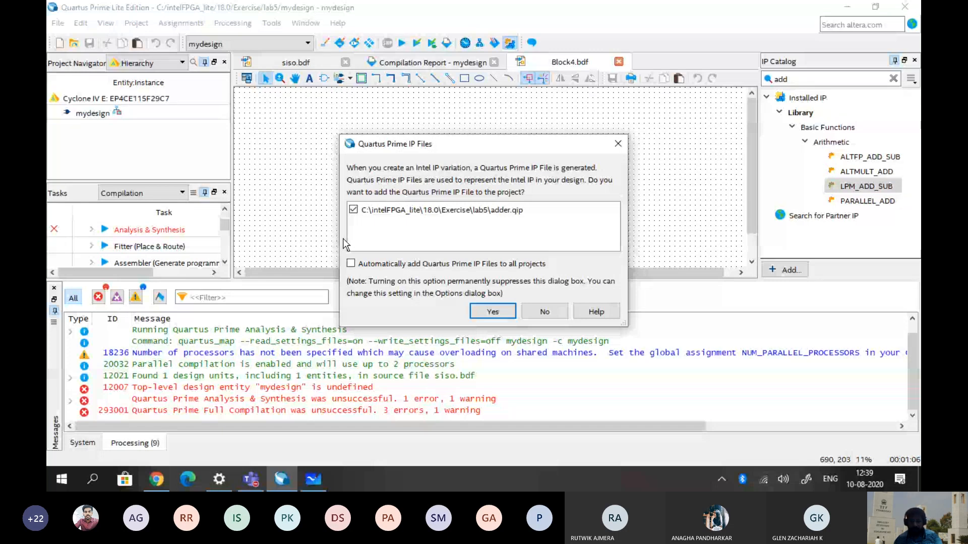
left_click(543, 316)
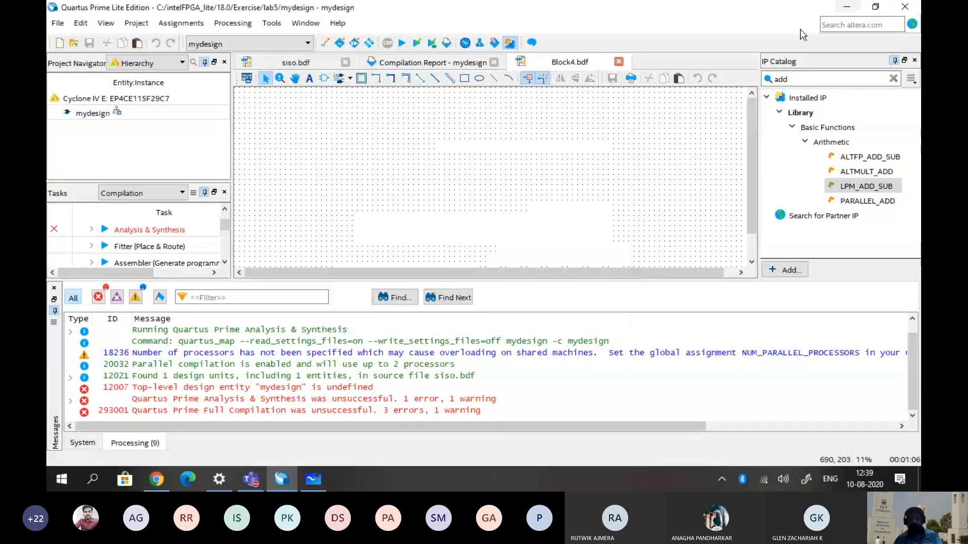
Check the multiplexer in the Whiteboard diagram, then search the Quartus Prime IP Catalog for "mux" and start a new LPM_MUX variation
left_click(310, 481)
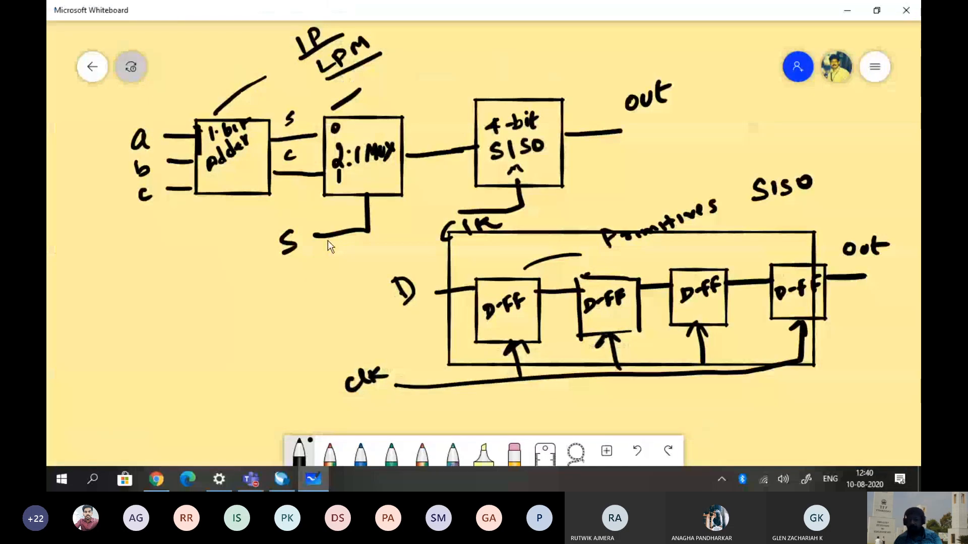
left_click(281, 479)
left_click_drag(796, 79, 757, 80)
type("m")
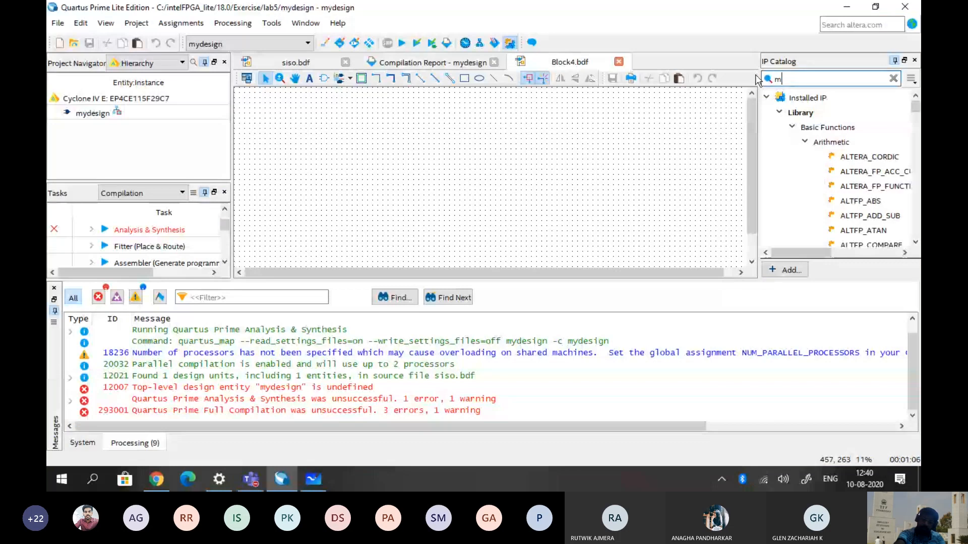
type("ux")
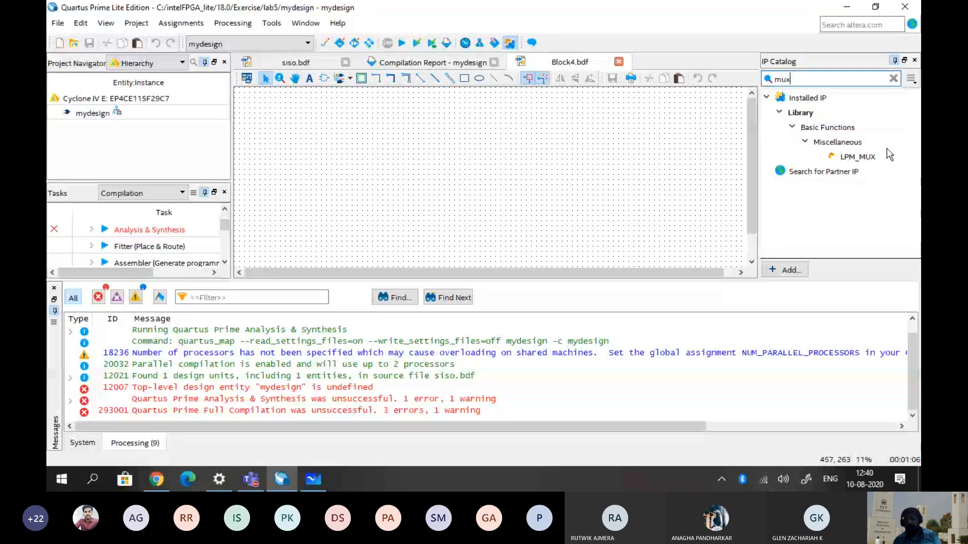
double_click(857, 157)
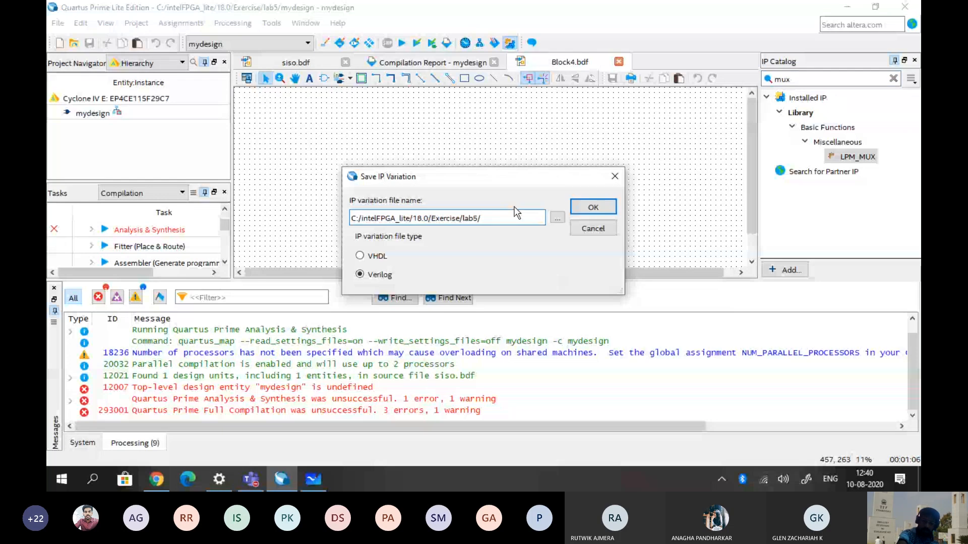
Name the LPM_MUX variation mux2to1 in Verilog, with 2 data inputs 1 bit wide, no pipelining and no netlist generation
type("mux2to1")
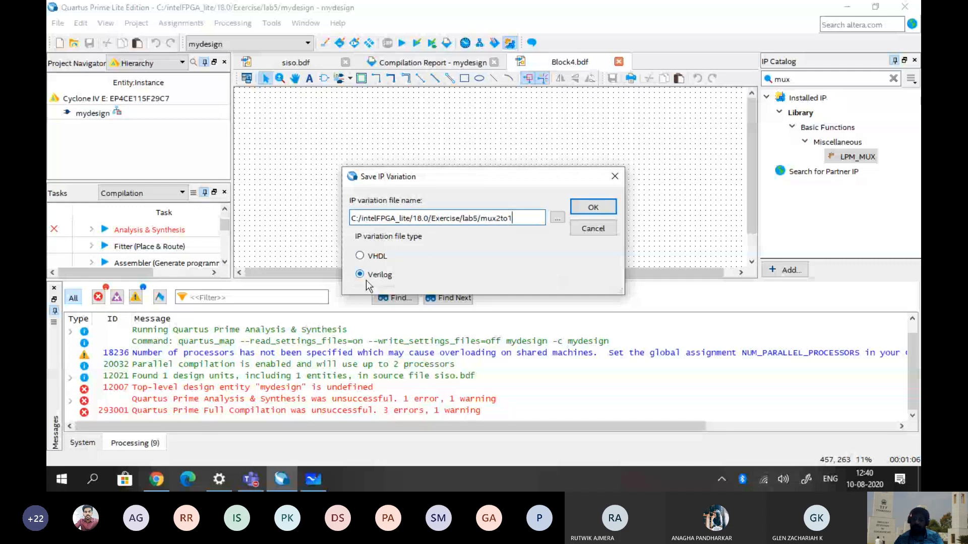
left_click(586, 206)
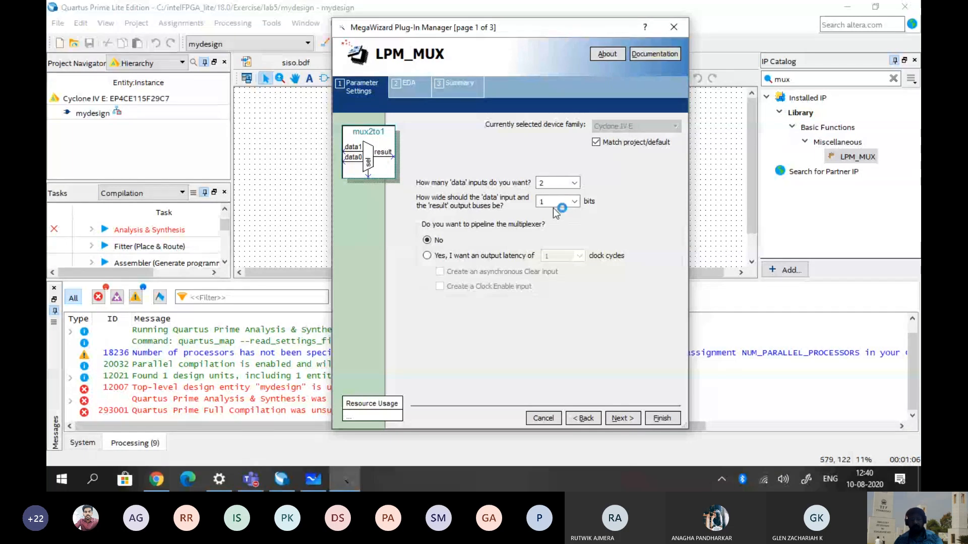
left_click(628, 418)
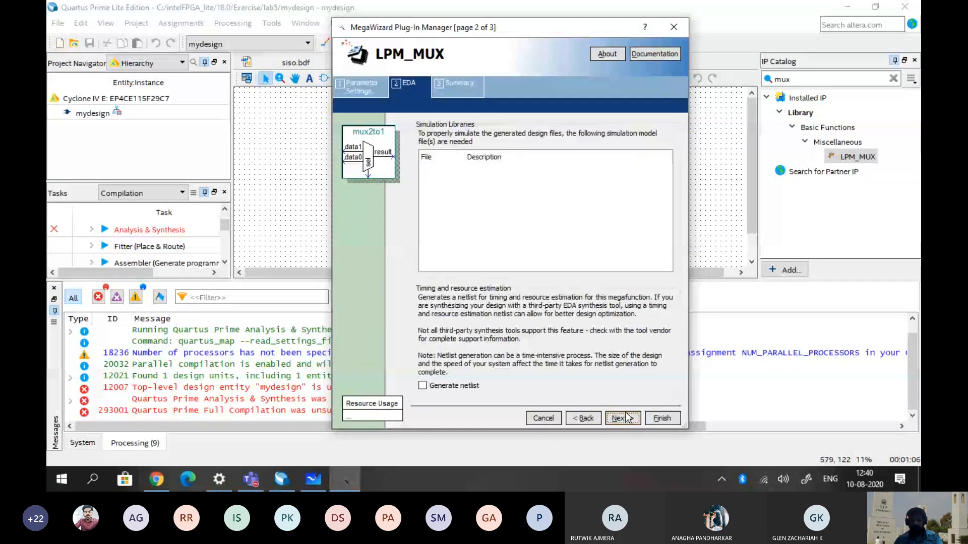
left_click(624, 418)
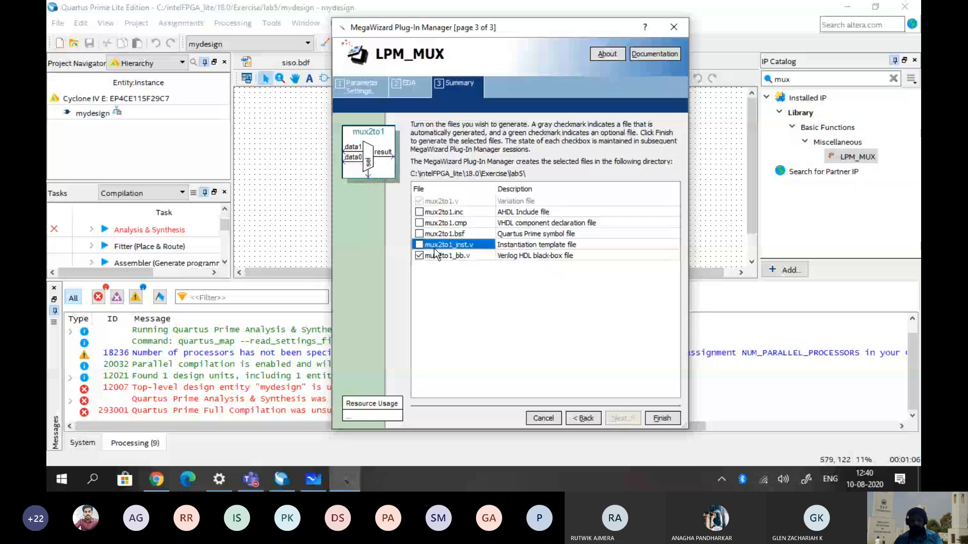
Generate the multiplexer with its mux2to1.bsf symbol file included, and accept adding mux2to1.qip to the project
left_click(419, 234)
left_click(664, 418)
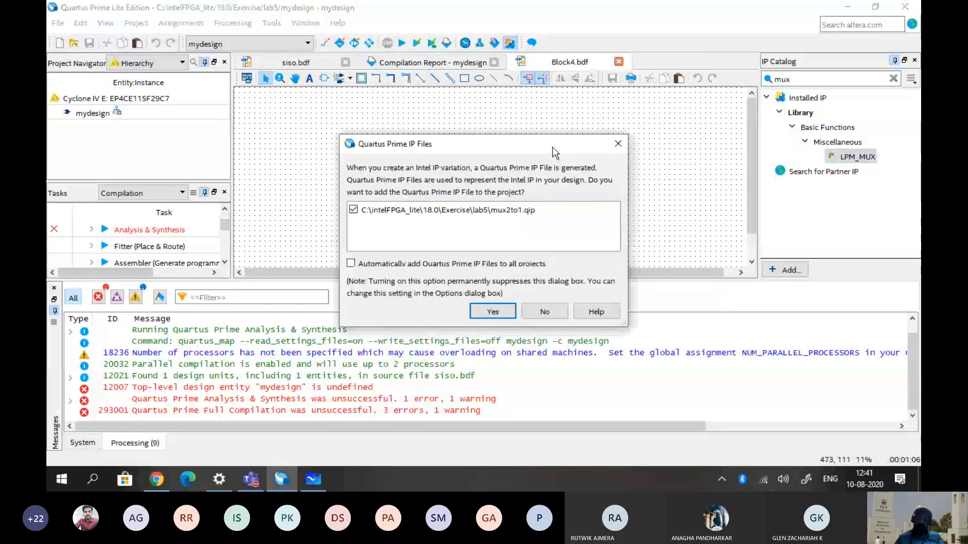
key("Return")
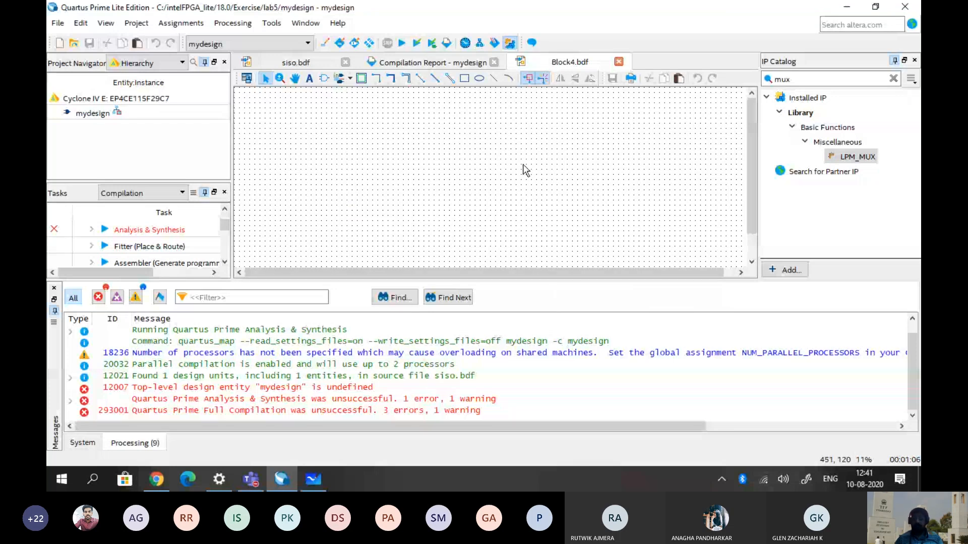
Review the siso.bdf schematic and the block diagram in Microsoft Whiteboard, returning to the empty Block4.bdf schematic in Quartus Prime
left_click(288, 62)
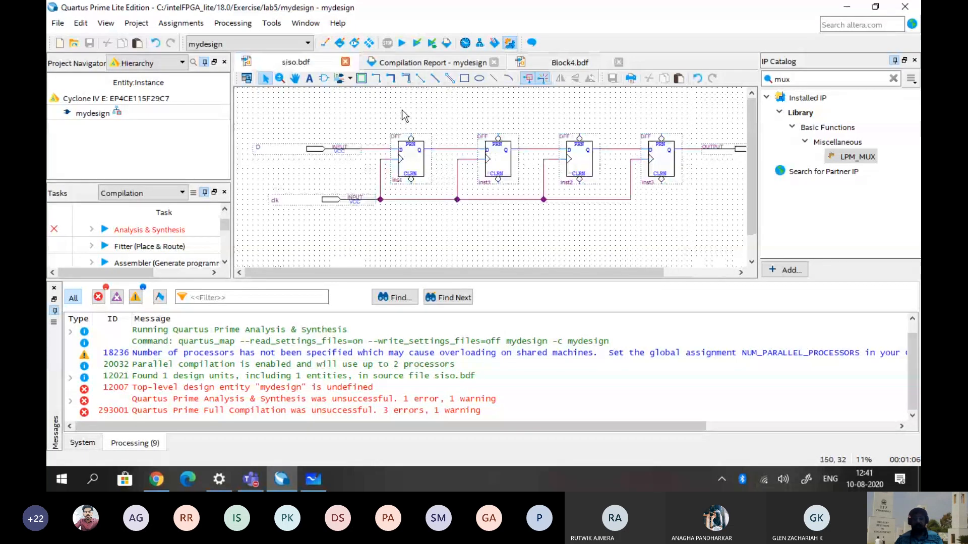
left_click(565, 63)
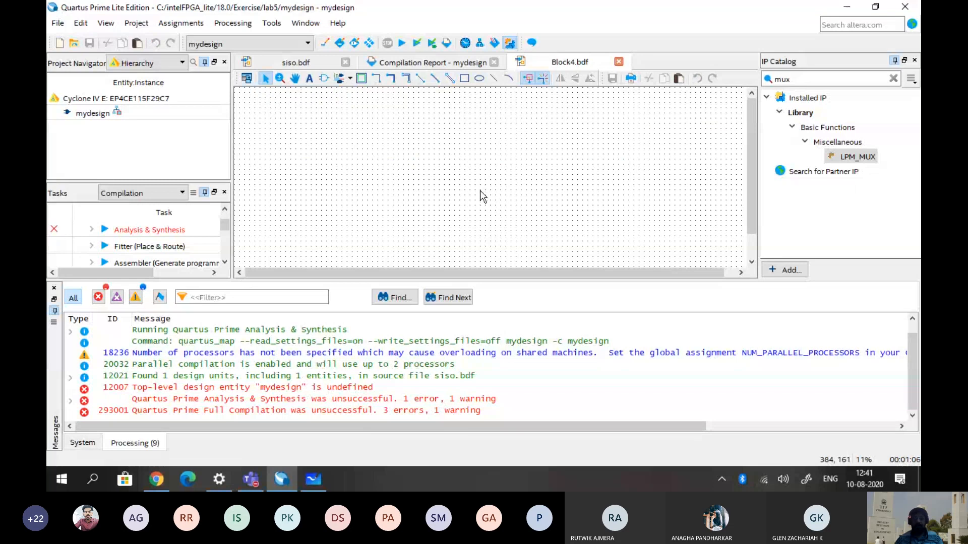
left_click(317, 479)
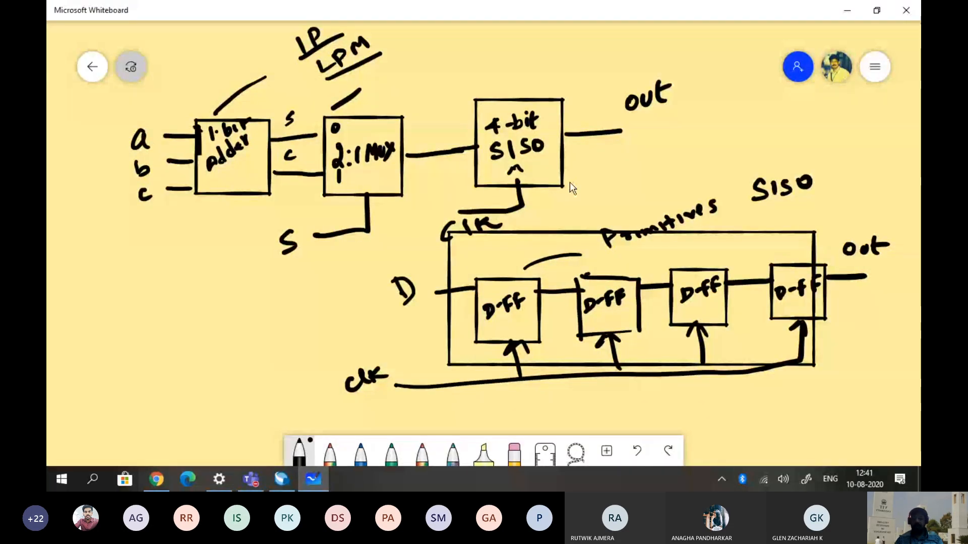
left_click(847, 12)
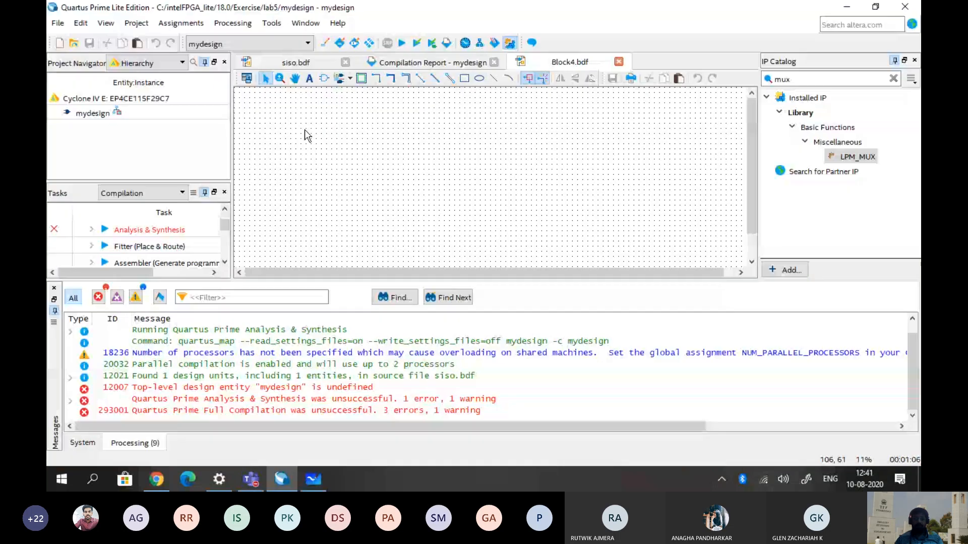
Insert one adder symbol from the Project library into the left part of the Block4.bdf schematic
left_click(328, 80)
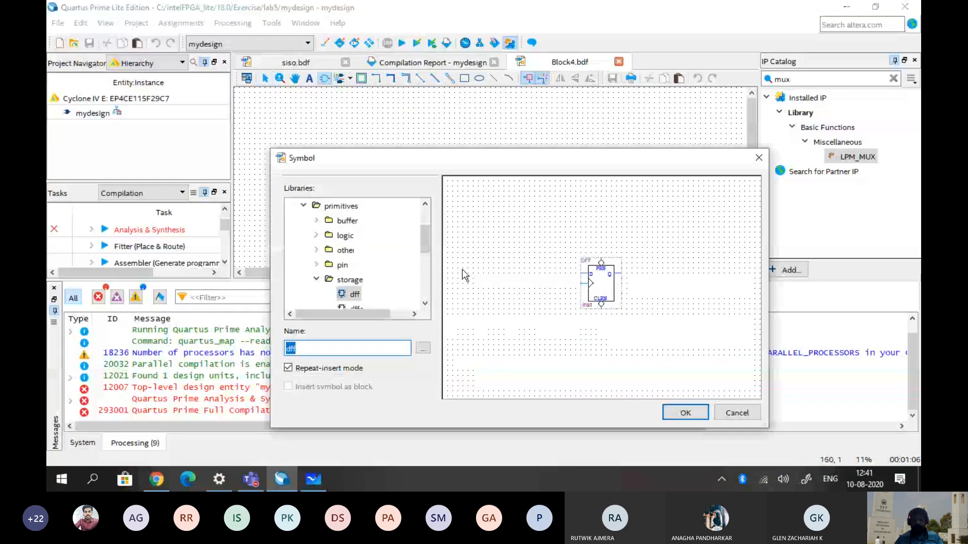
left_click(425, 242)
left_click_drag(425, 242, 428, 216)
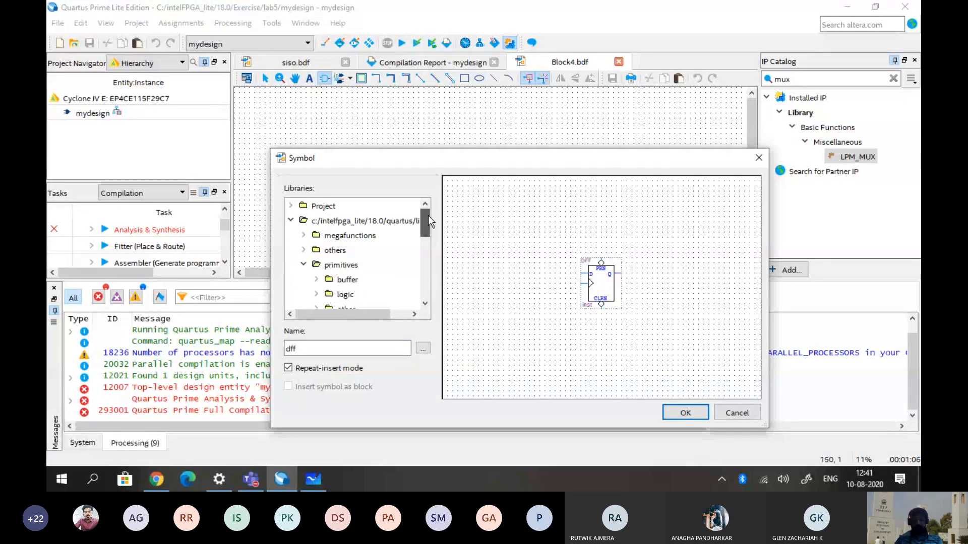
left_click(290, 221)
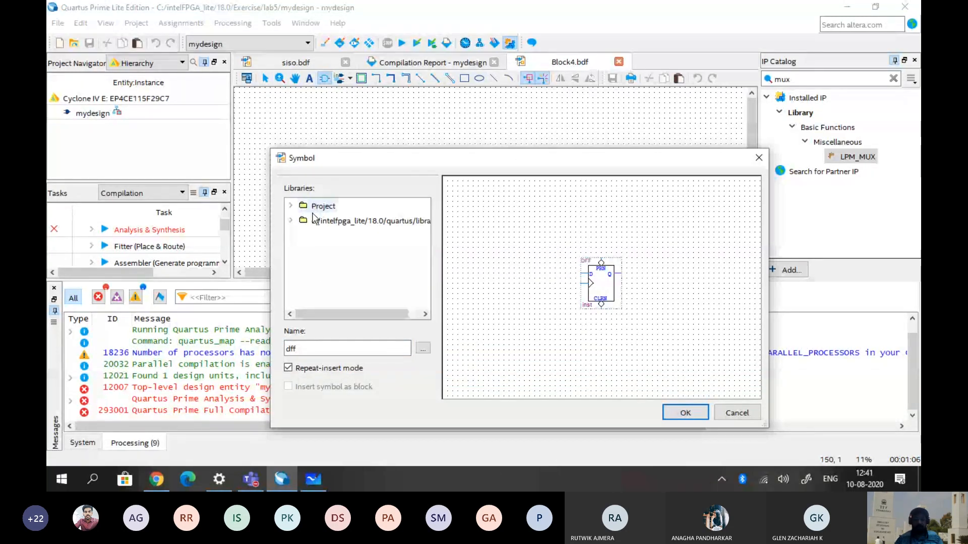
left_click(291, 207)
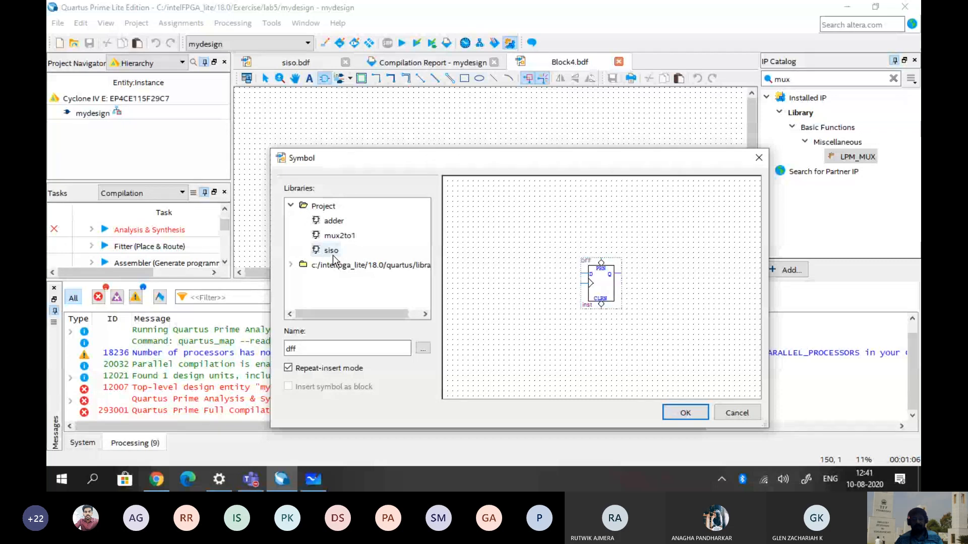
left_click(332, 221)
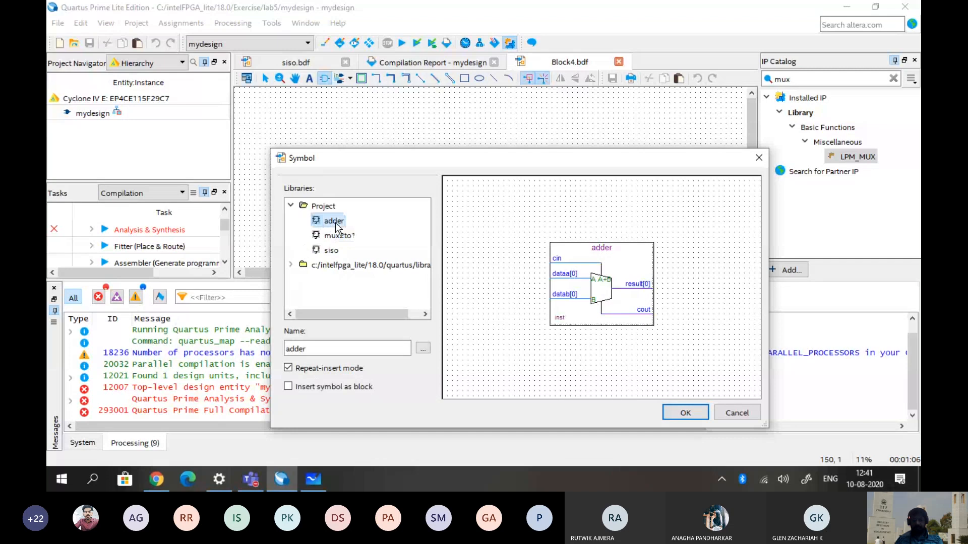
left_click(685, 415)
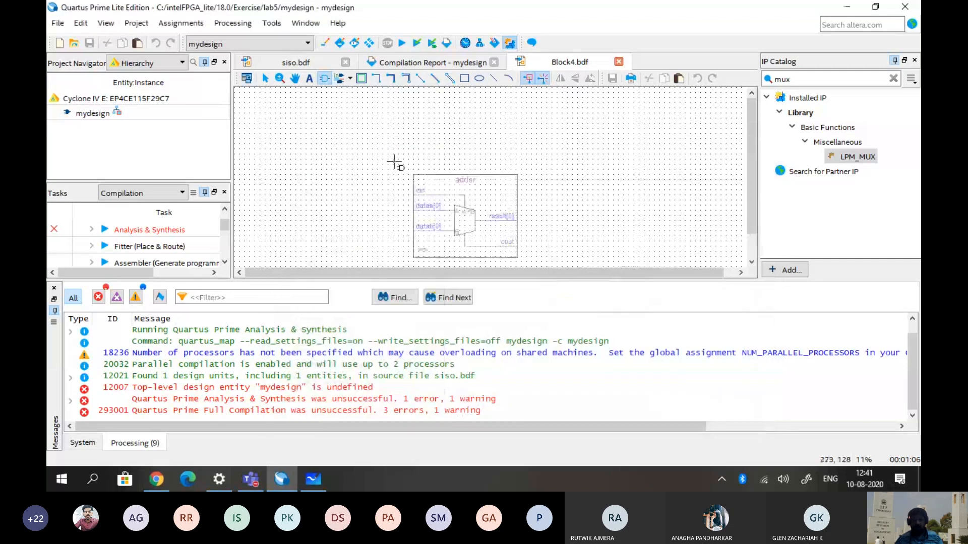
left_click(317, 123)
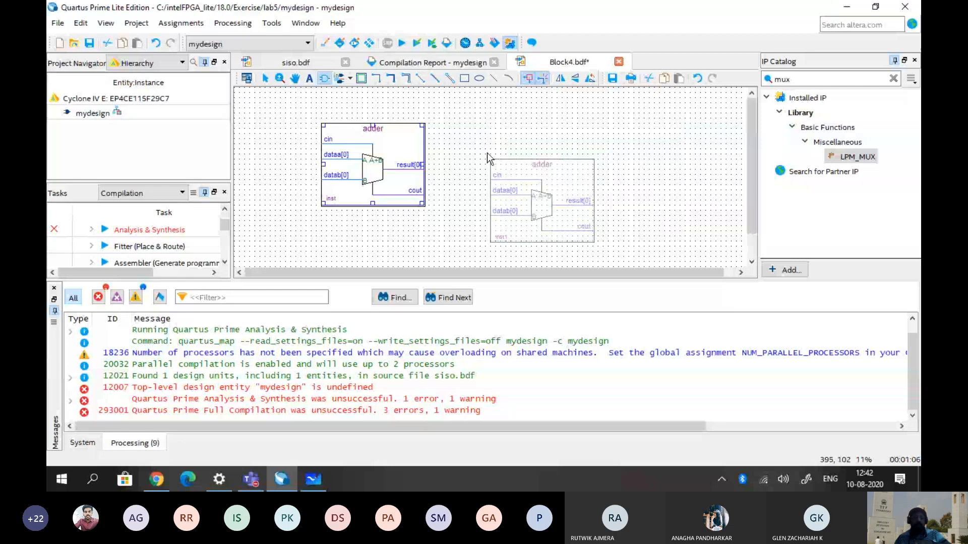
key("Escape")
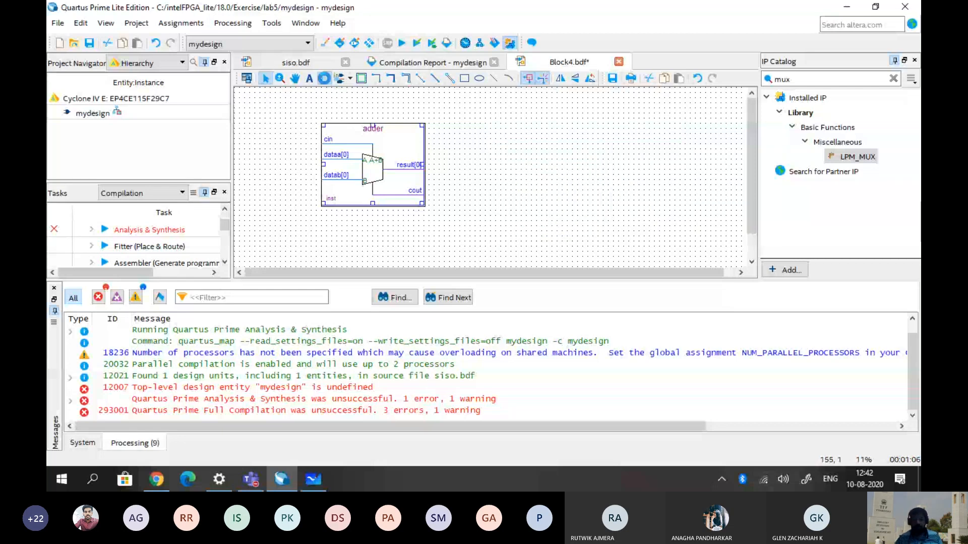
Insert one mux2to1 symbol from the Project library to the right of the adder
left_click(324, 79)
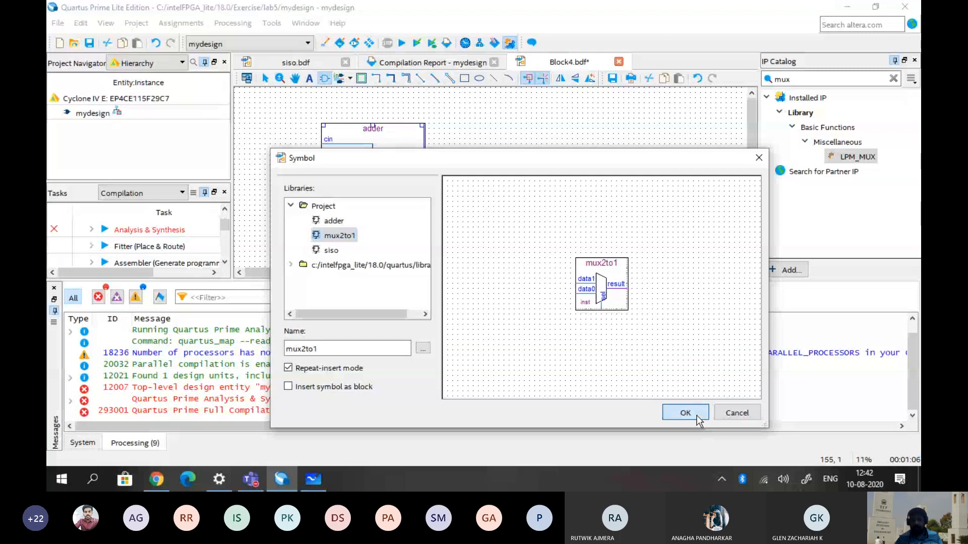
left_click(697, 418)
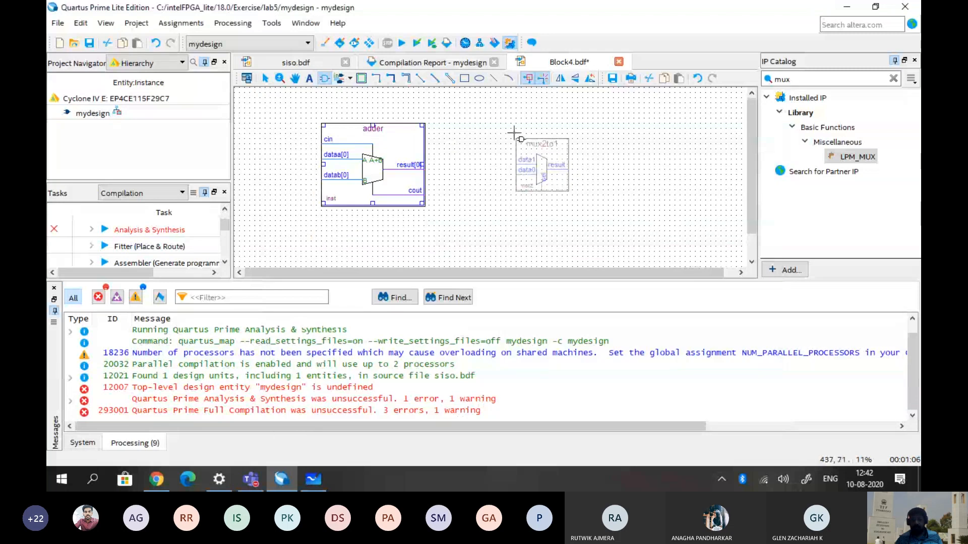
left_click(484, 132)
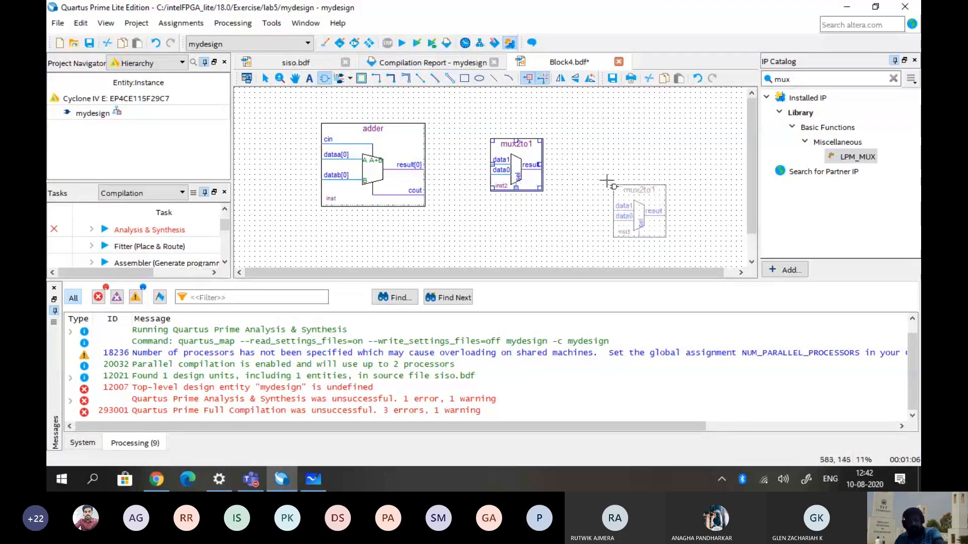
key("Escape")
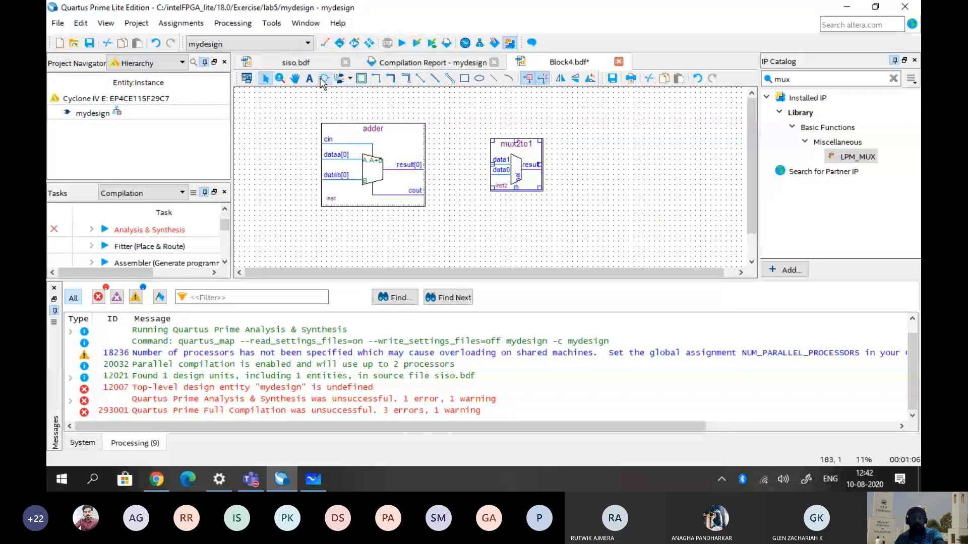
Insert one siso symbol from the Project library to the right of the multiplexer
left_click(321, 78)
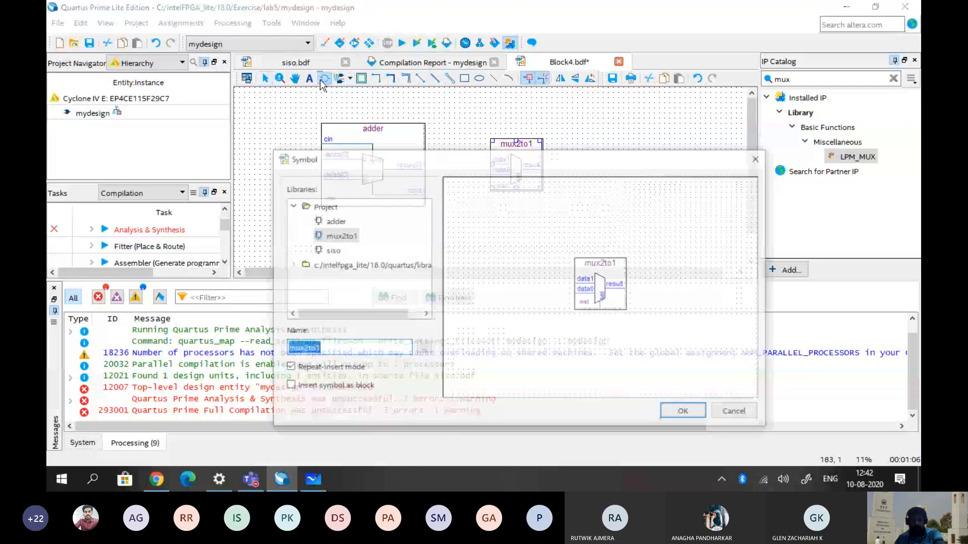
left_click(686, 414)
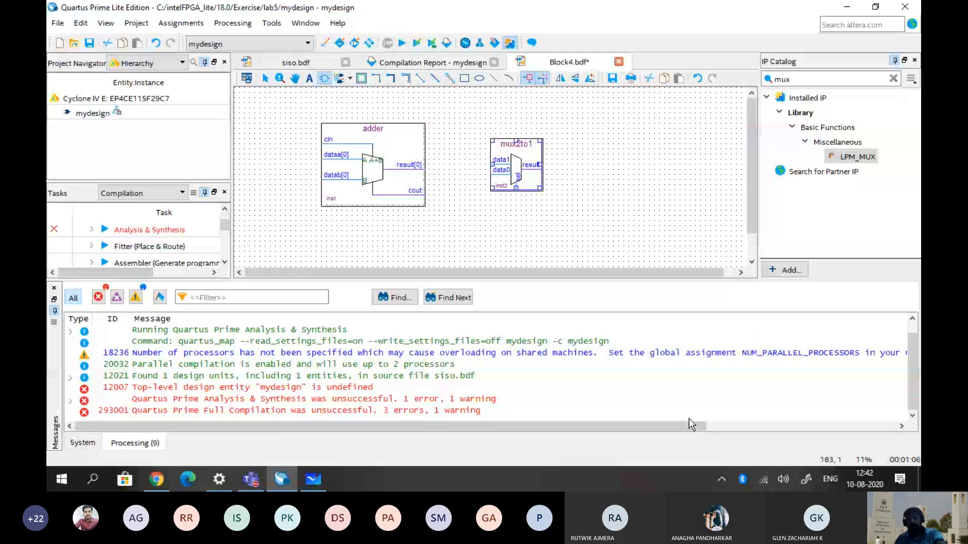
left_click(607, 197)
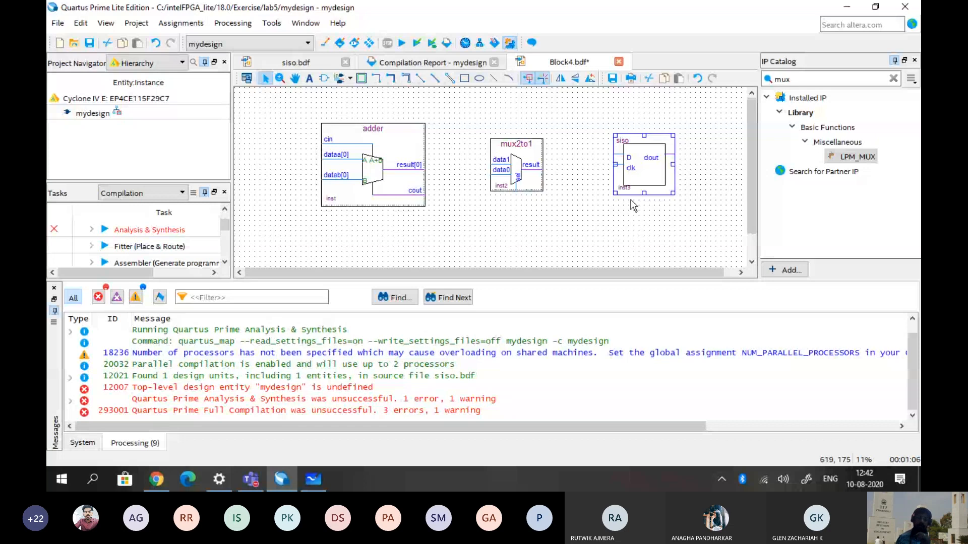
Place five input pins: three near the adder's inputs, one below the multiplexer and one below the siso block
left_click(350, 79)
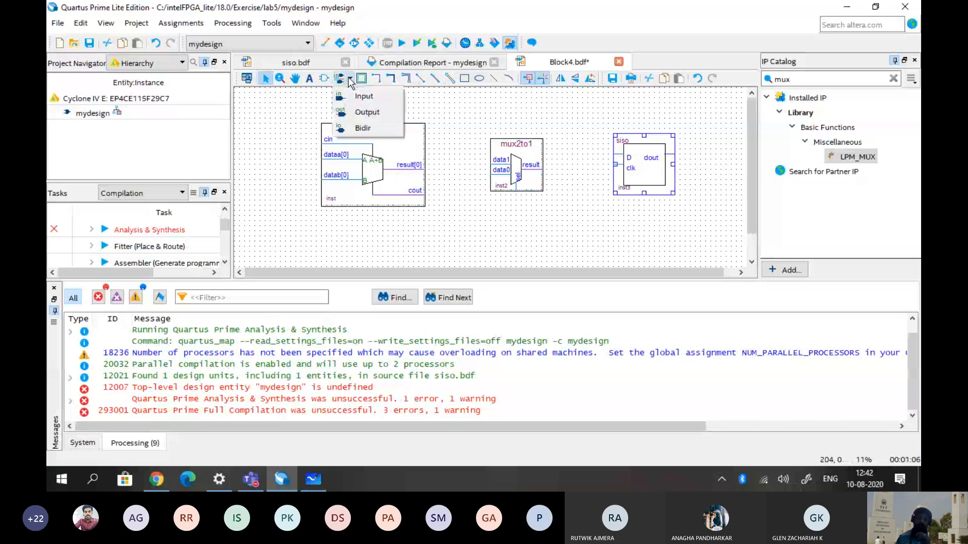
left_click(363, 96)
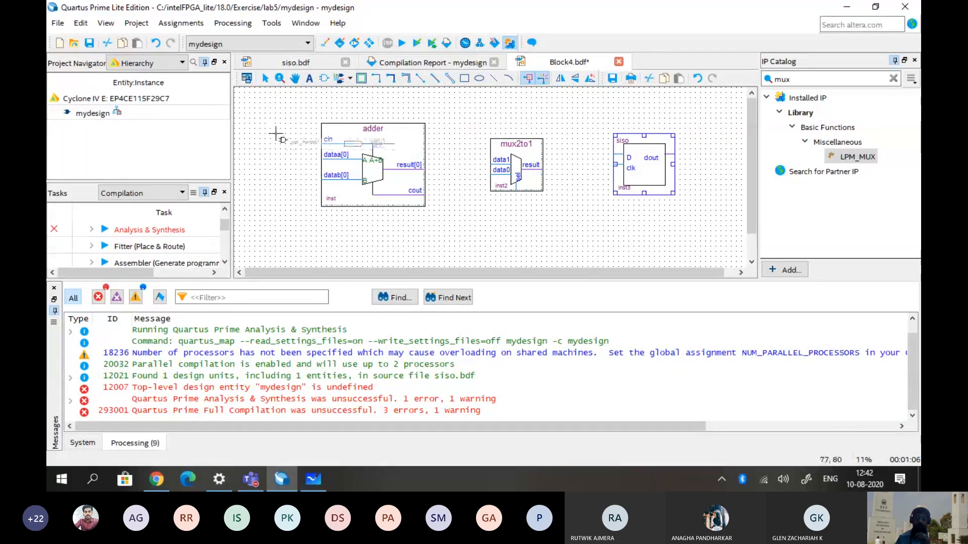
left_click(247, 98)
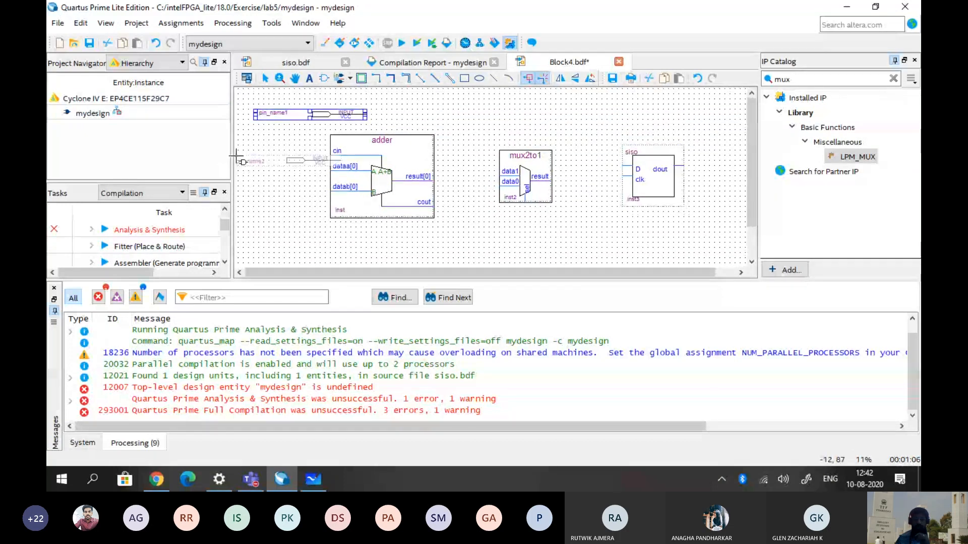
left_click(237, 149)
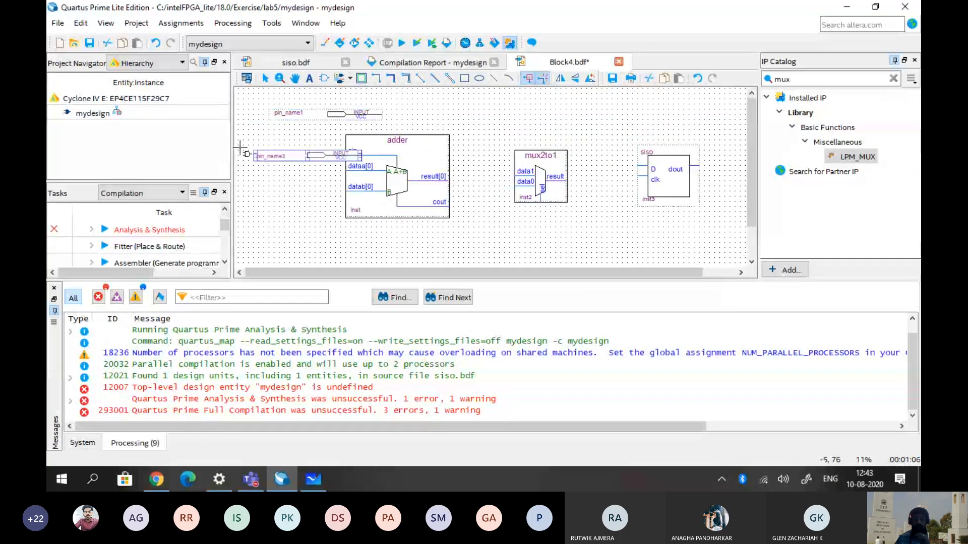
left_click(239, 172)
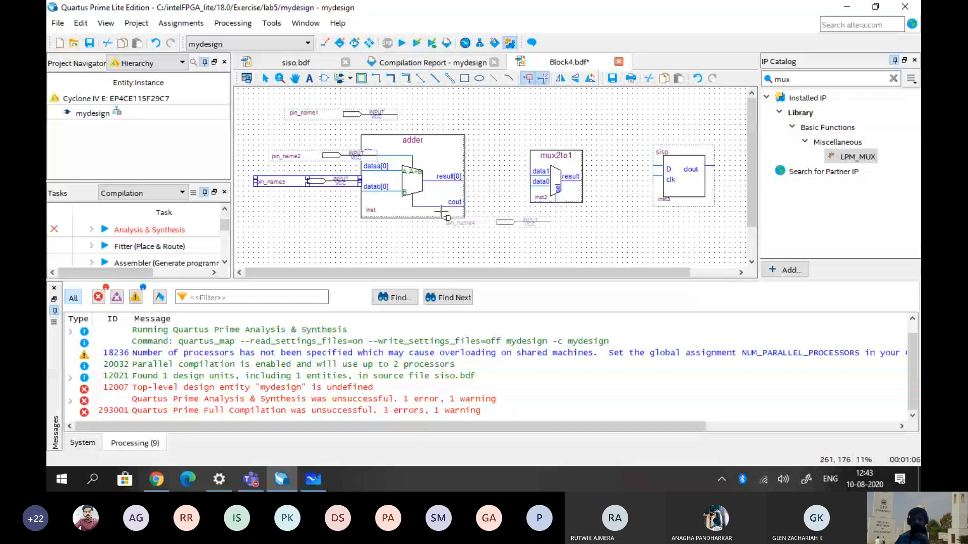
left_click(436, 217)
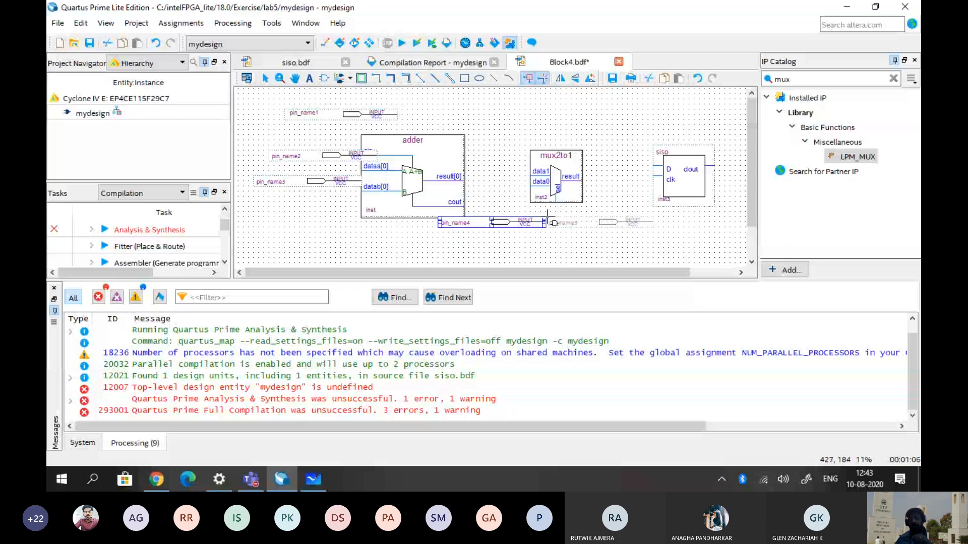
left_click(548, 217)
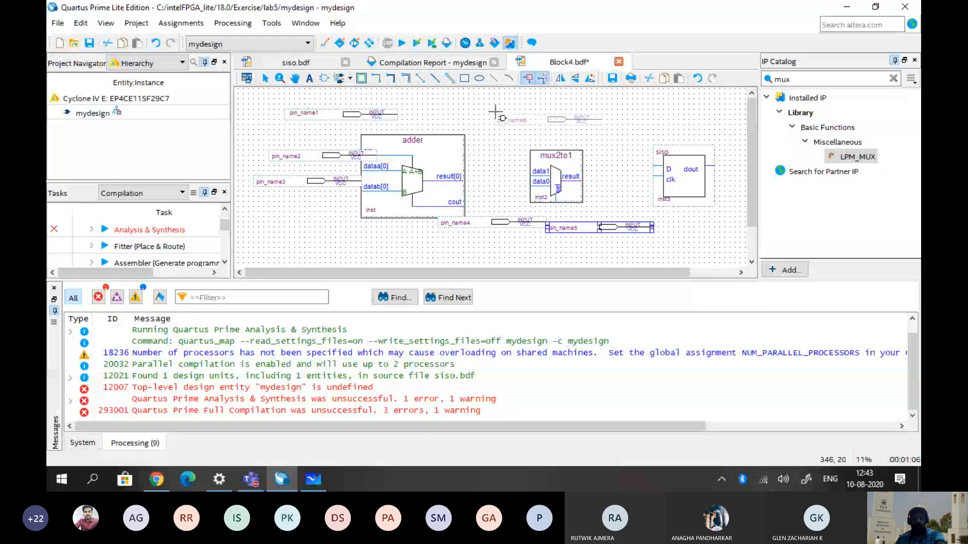
Place an output pin to the right of the siso block, level with its dout port
left_click(351, 79)
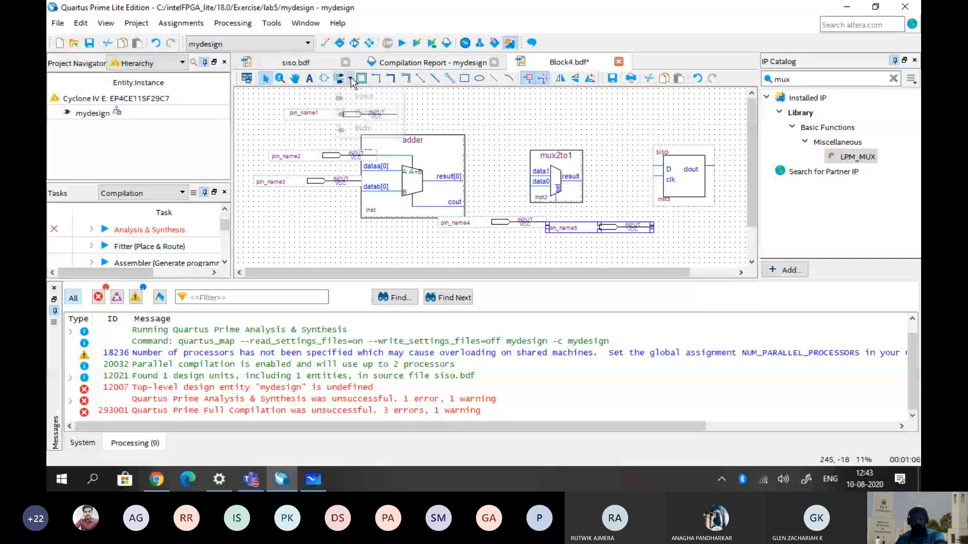
left_click(364, 113)
left_click_drag(557, 272, 603, 273)
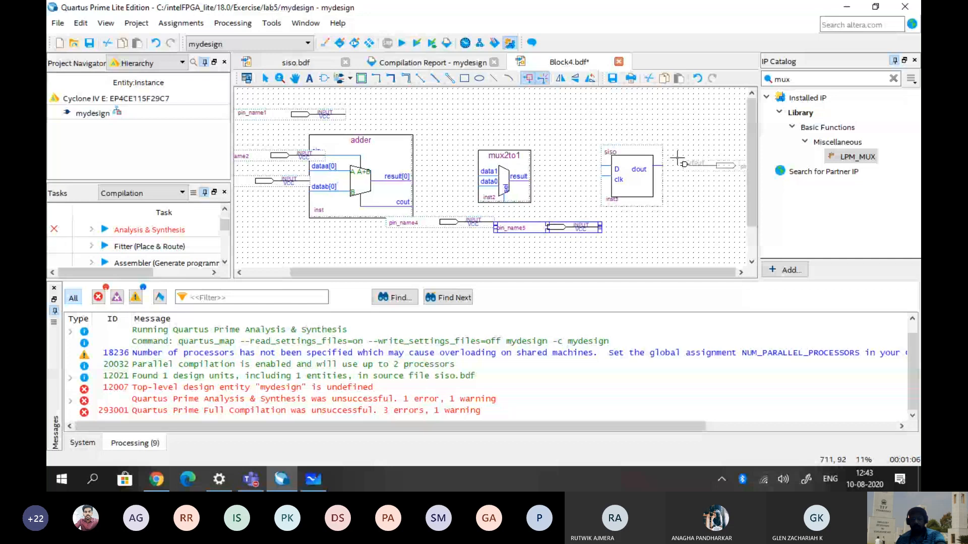
left_click(679, 161)
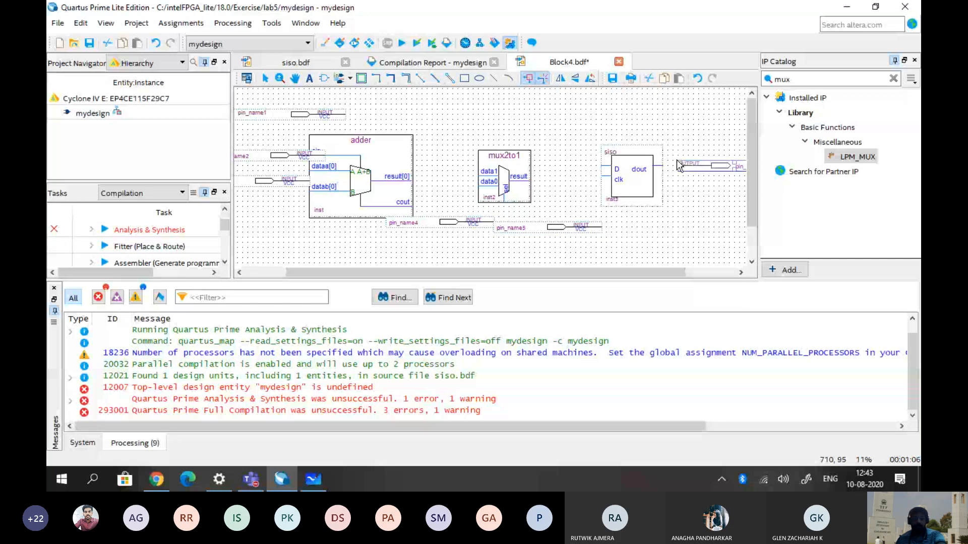
Move the mux2to1 symbol slightly down so its data1 input is level with the adder's result[0] output
left_click(266, 78)
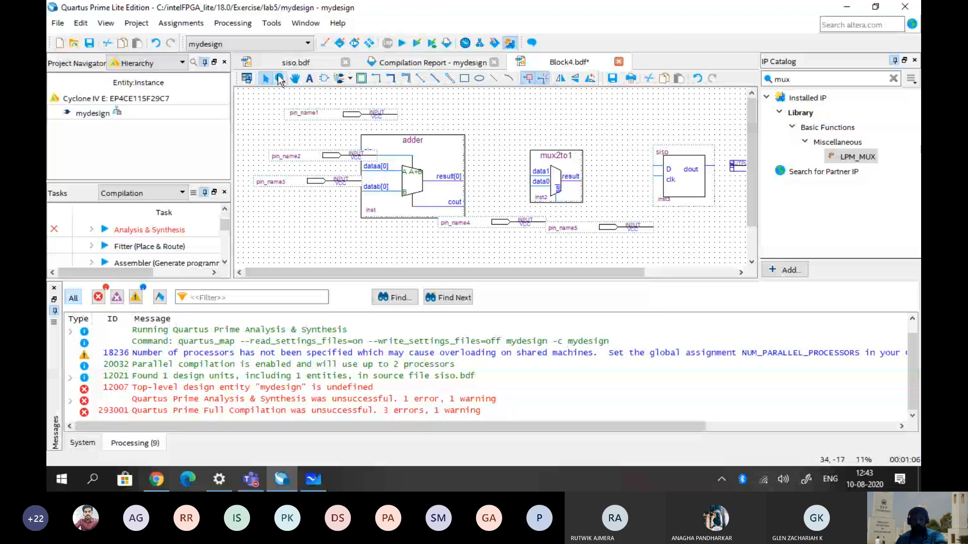
left_click(280, 79)
left_click(575, 203)
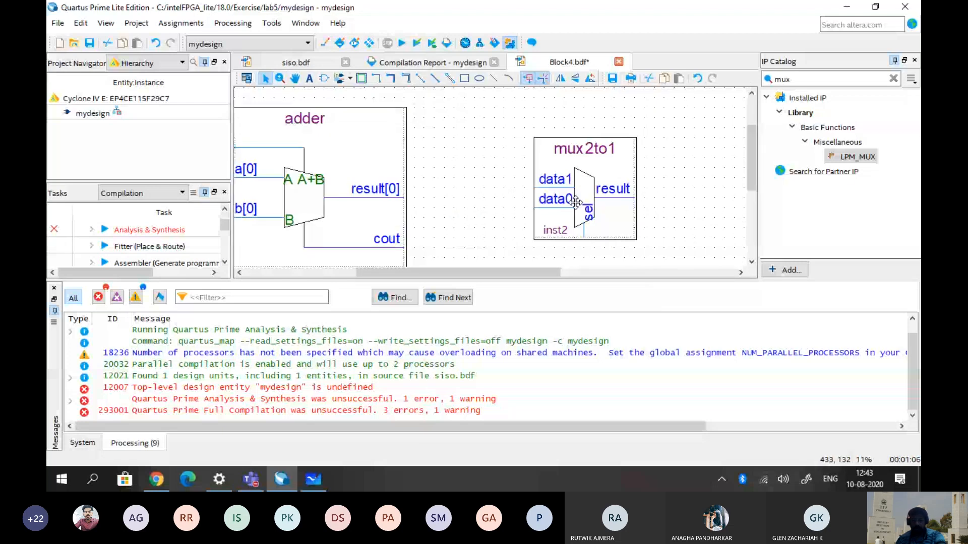
left_click_drag(575, 202, 576, 213)
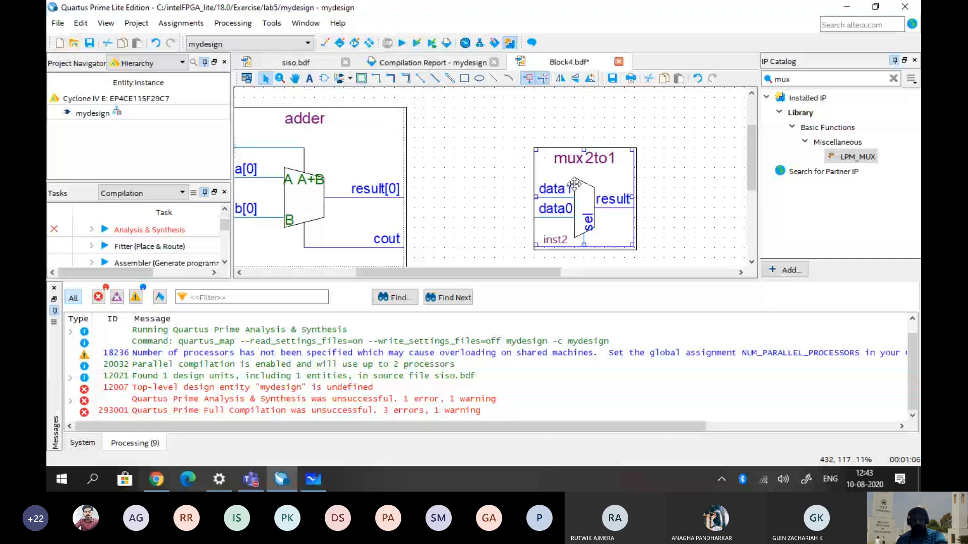
left_click(424, 206)
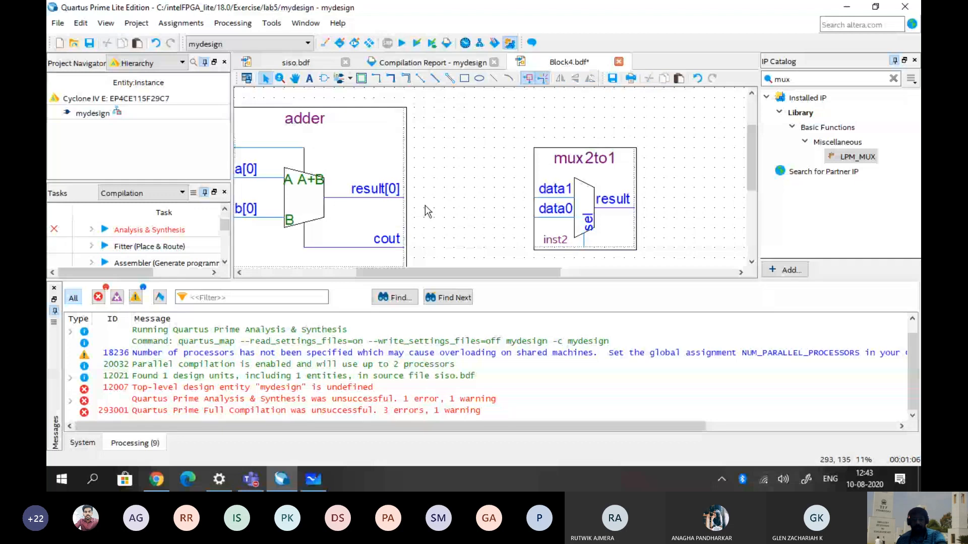
Wire the adder's result[0] output to the multiplexer's data1 input and its cout output to data0
left_click(377, 79)
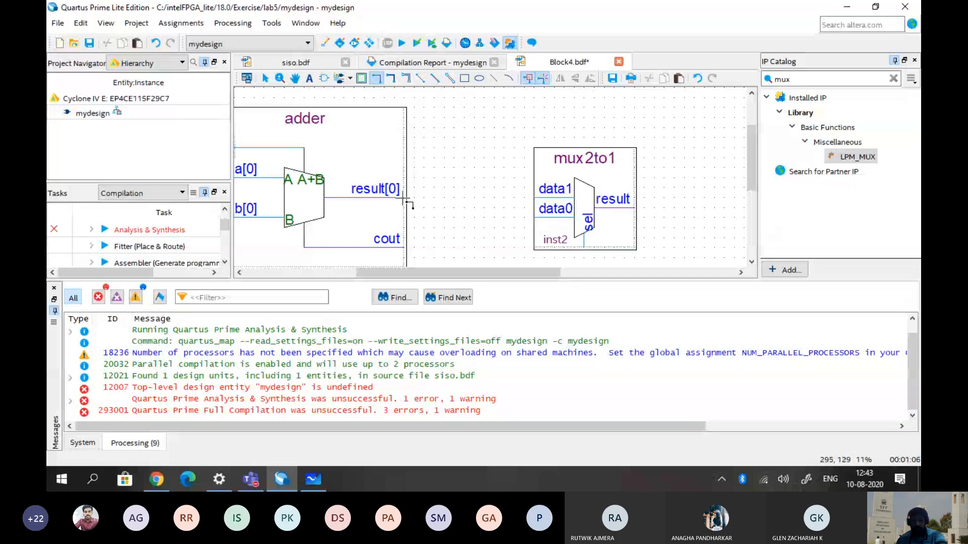
left_click_drag(404, 198, 534, 197)
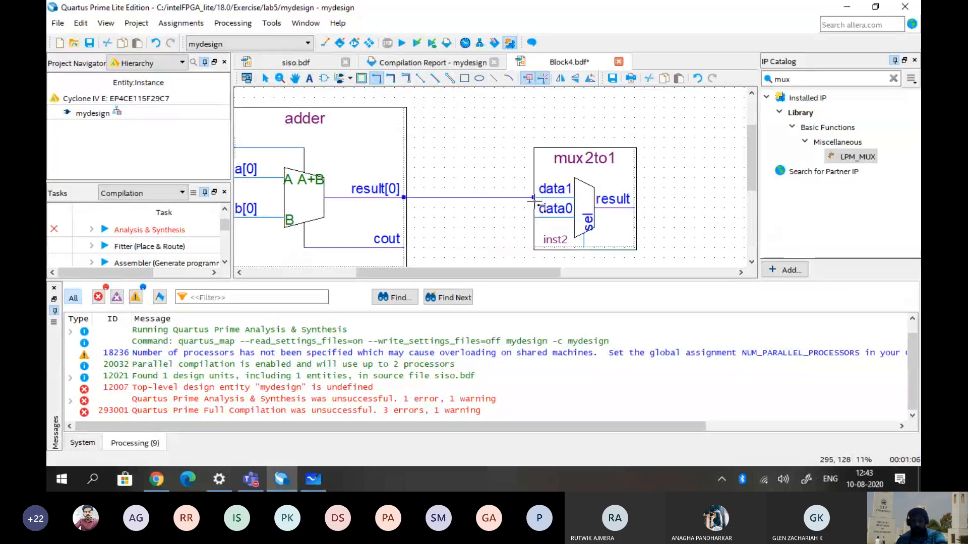
left_click_drag(407, 248, 534, 200)
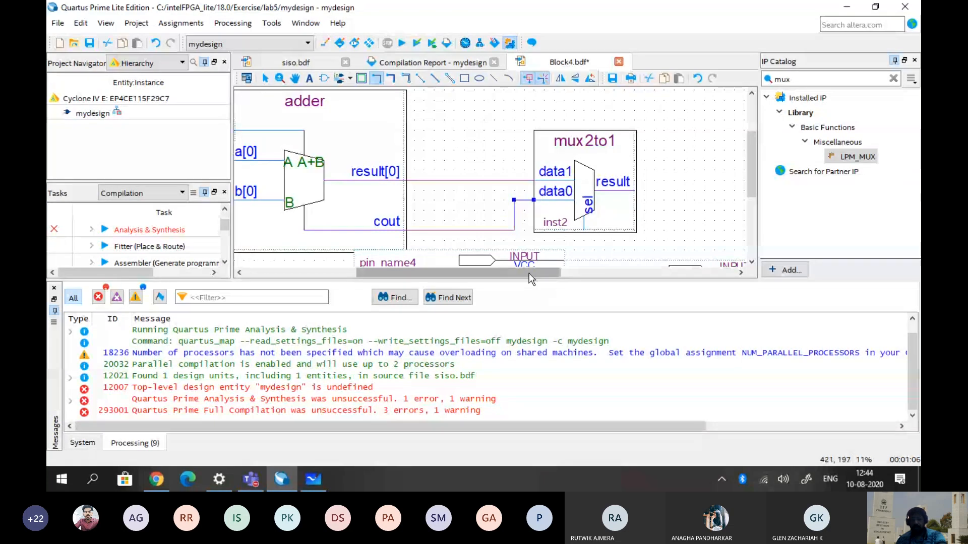
Move the siso symbol down to about the multiplexer's level and wire the mux2to1 result output to siso's D input
left_click_drag(528, 274, 611, 275)
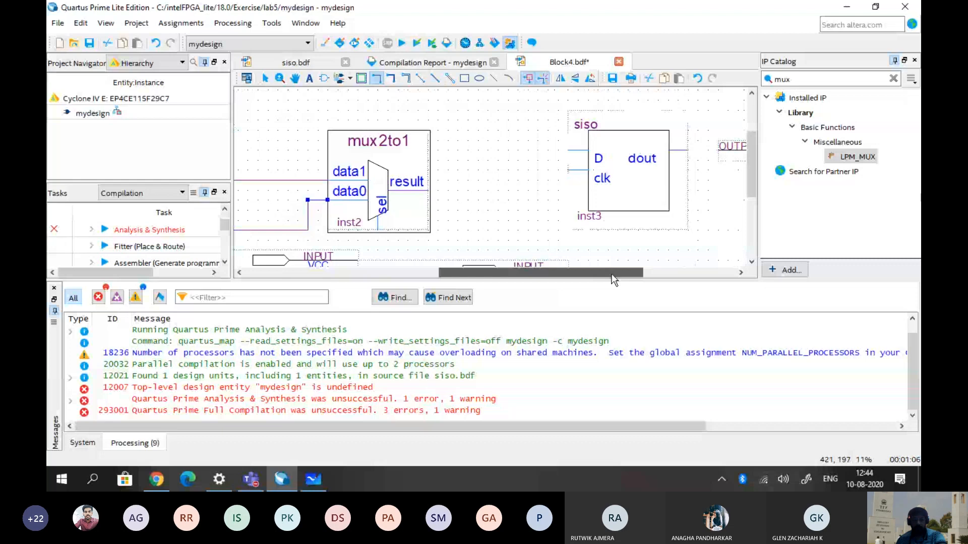
left_click(263, 80)
left_click_drag(634, 156, 631, 197)
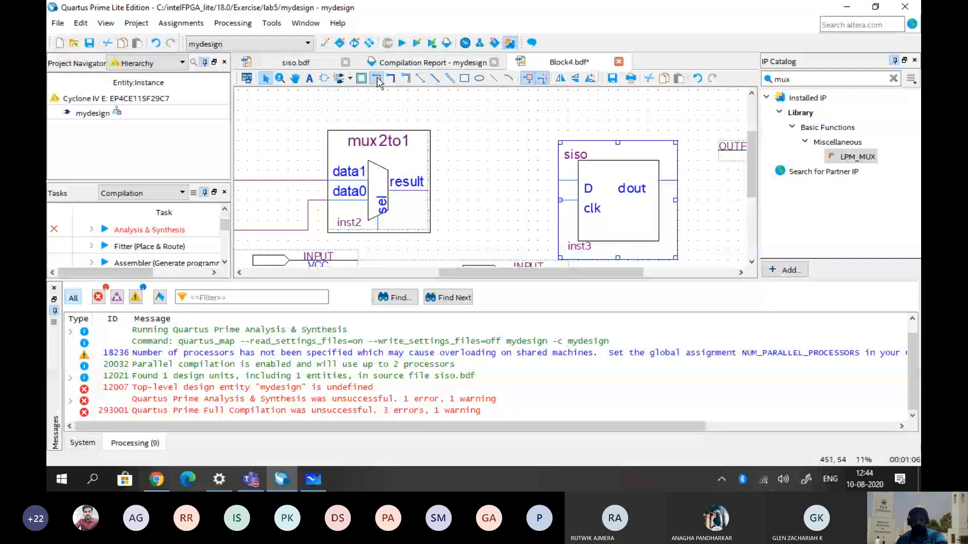
left_click(376, 78)
left_click_drag(429, 189, 497, 201)
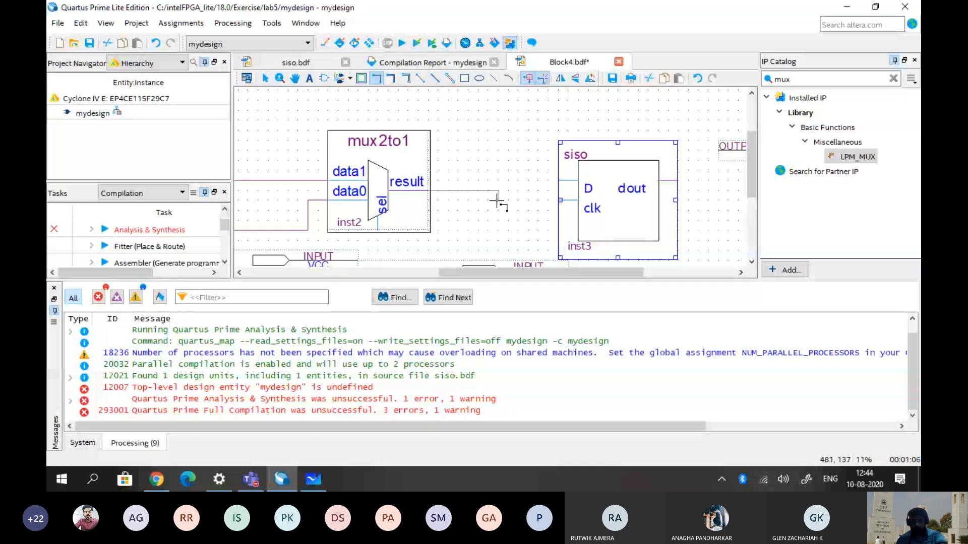
left_click_drag(497, 200, 528, 191)
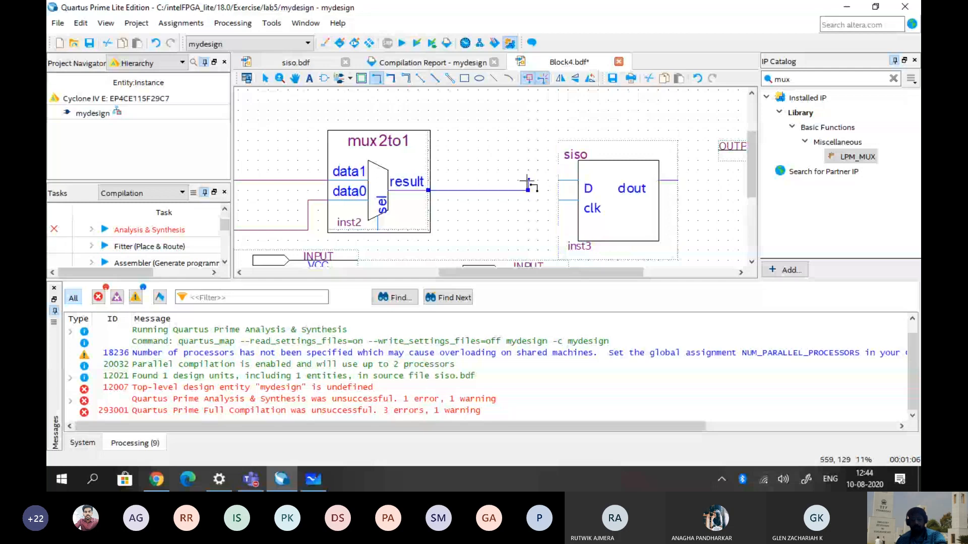
left_click_drag(528, 180, 558, 180)
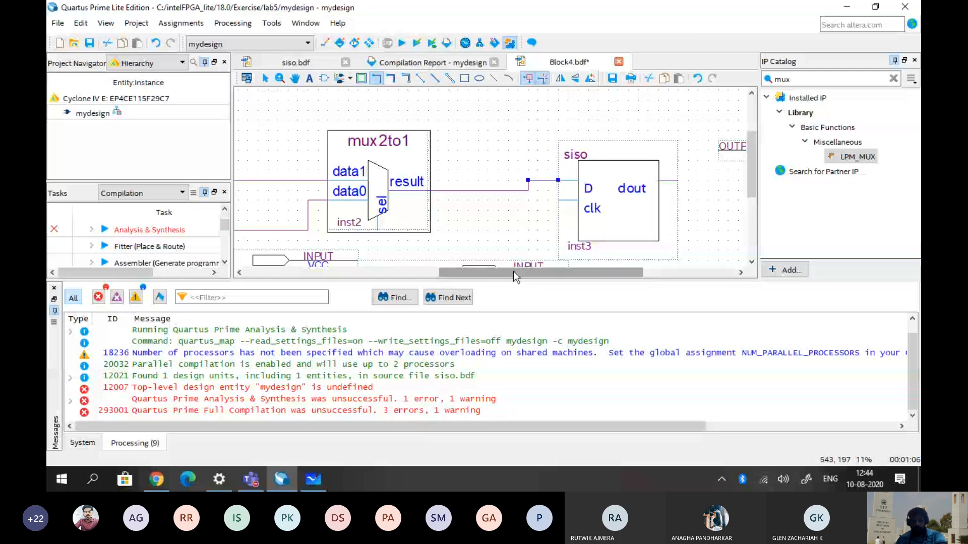
Wire the input pin below the multiplexer to its sel port, and shift pin_name5 closer to siso and wire it to clk
scroll(399, 222, "down", 1)
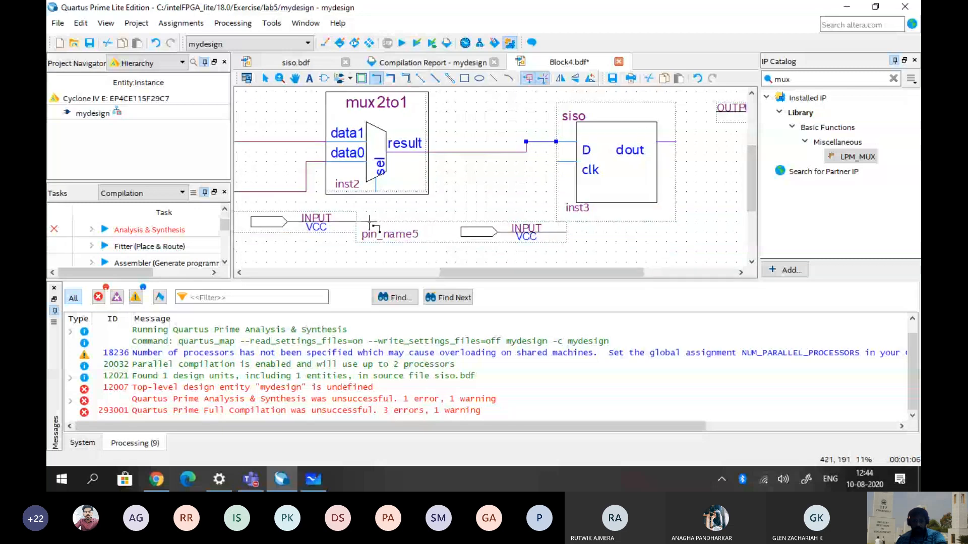
left_click_drag(357, 222, 377, 193)
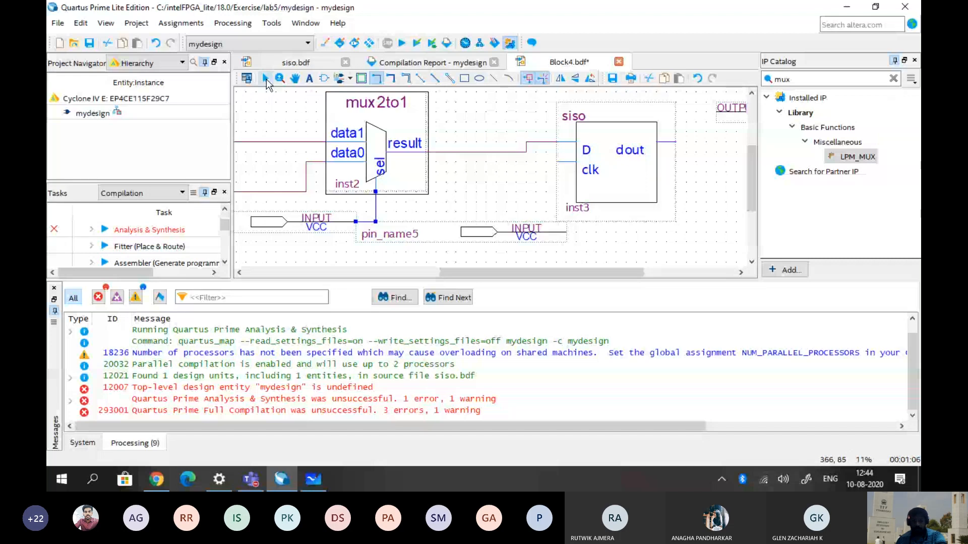
left_click(266, 80)
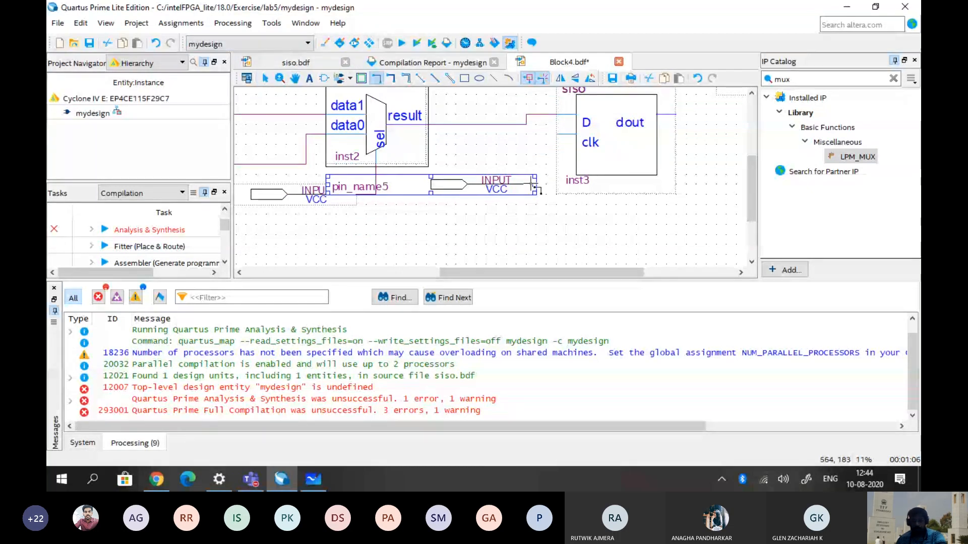
left_click_drag(534, 185, 556, 134)
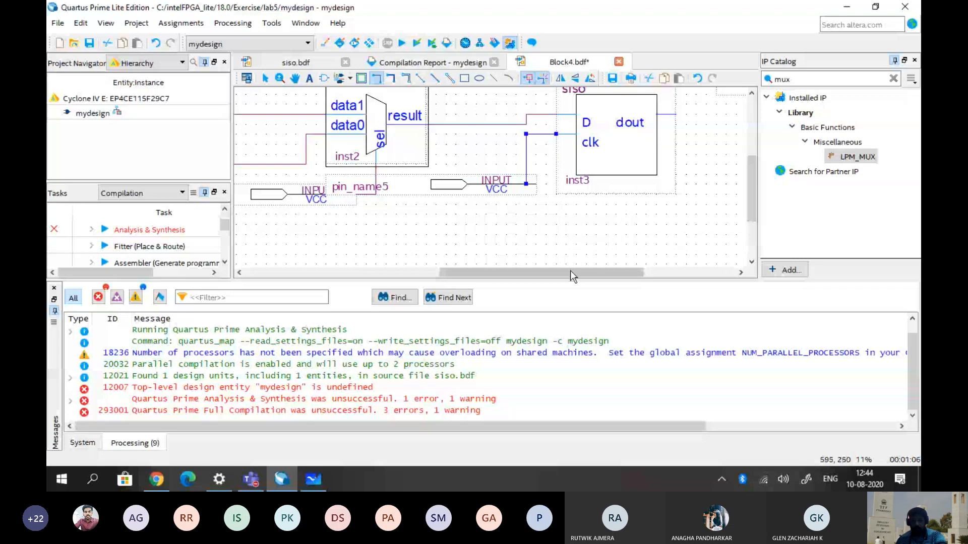
Move the output pin level with siso's dout port and wire the two together, redrawing the faulty wire segment
left_click_drag(570, 270, 606, 270)
scroll(319, 101, "up", 2)
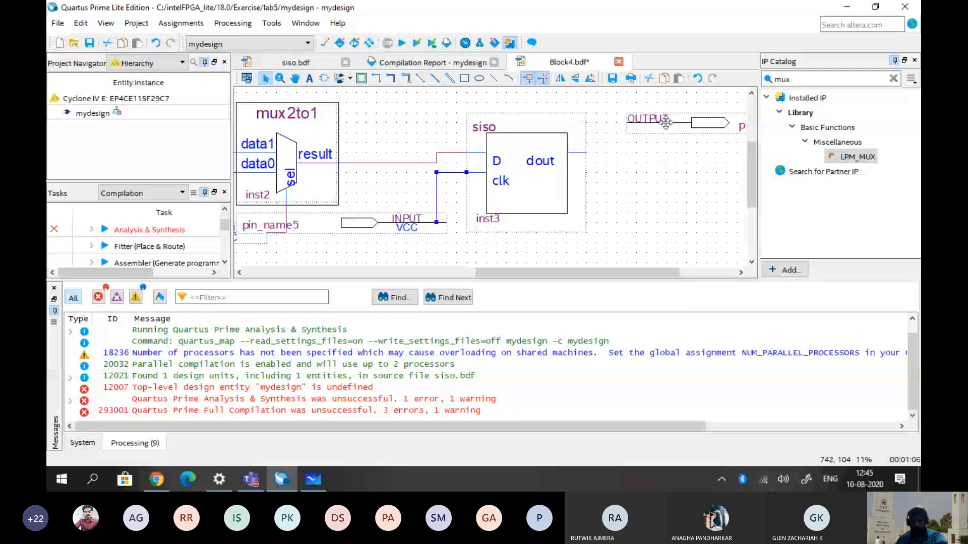
left_click_drag(665, 121, 666, 153)
left_click_drag(586, 152, 626, 152)
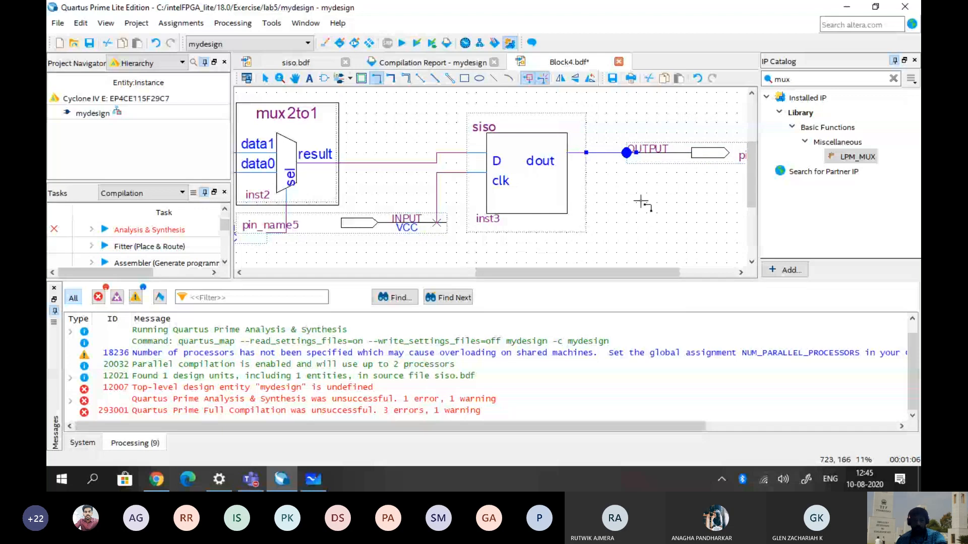
key("Escape")
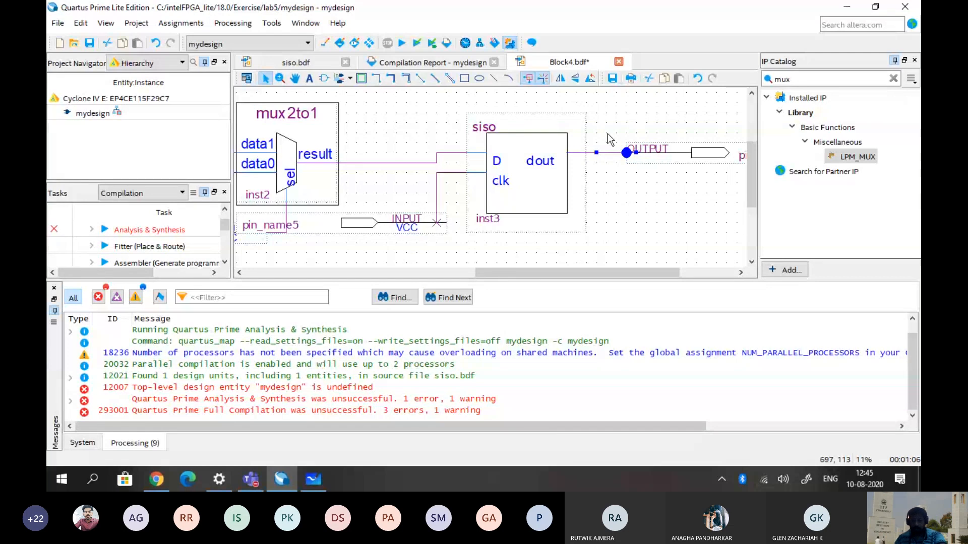
key("Delete")
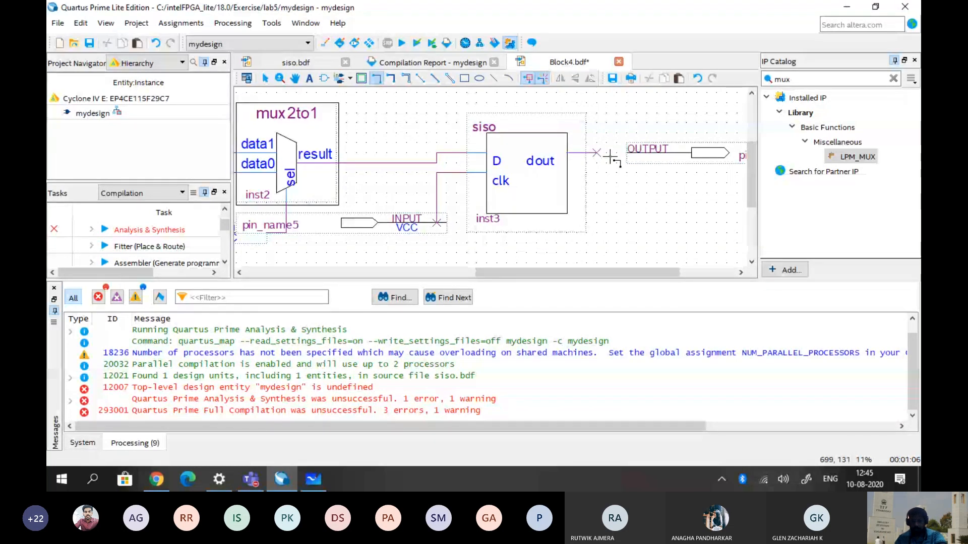
left_click_drag(597, 153, 627, 153)
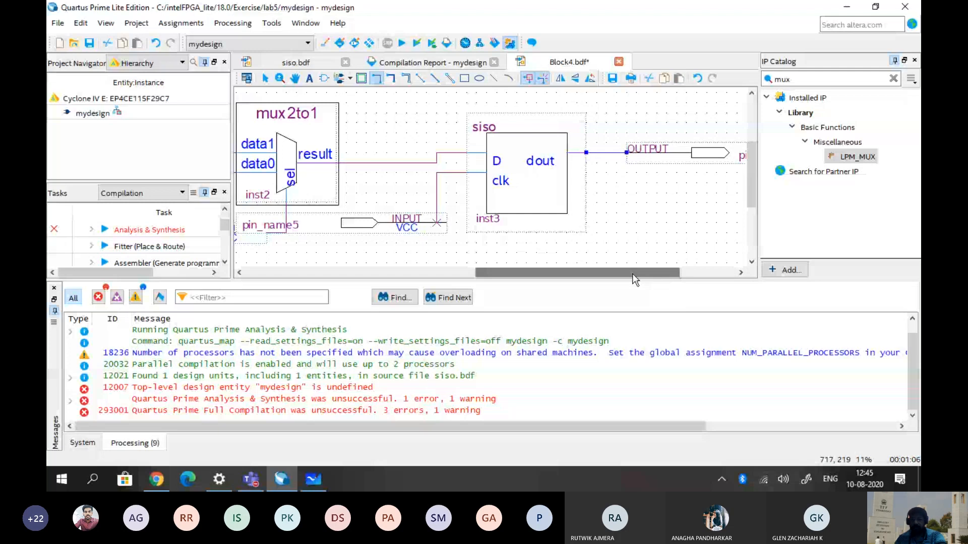
Move the pin_name1 input pin from above the adder to the clear area left of the adder's inputs
left_click_drag(633, 273, 620, 304)
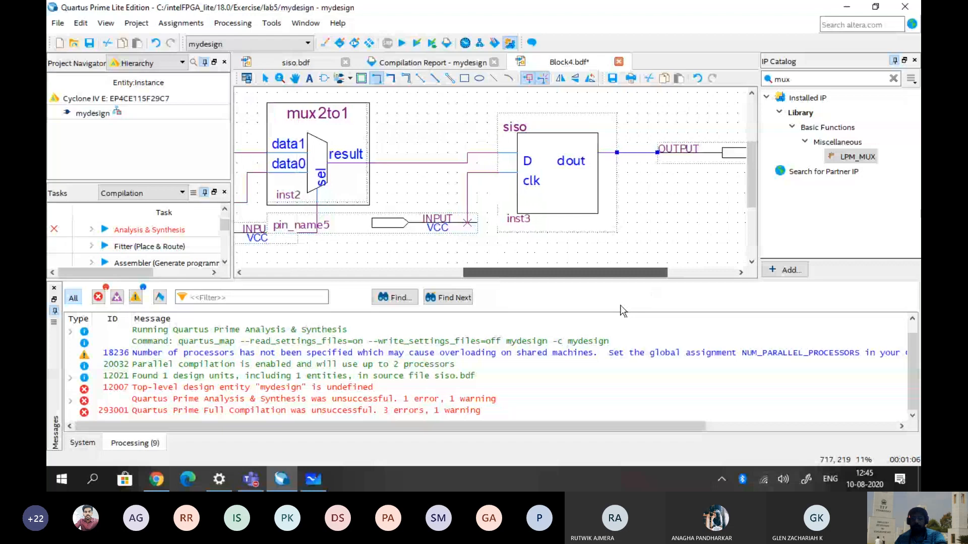
left_click_drag(620, 305, 400, 332)
scroll(366, 252, "up", 2)
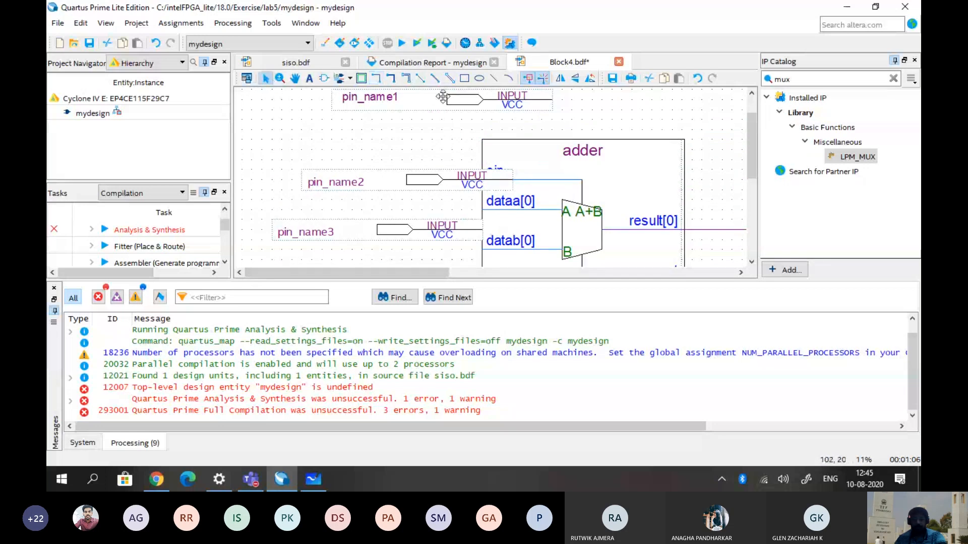
left_click_drag(466, 105, 426, 144)
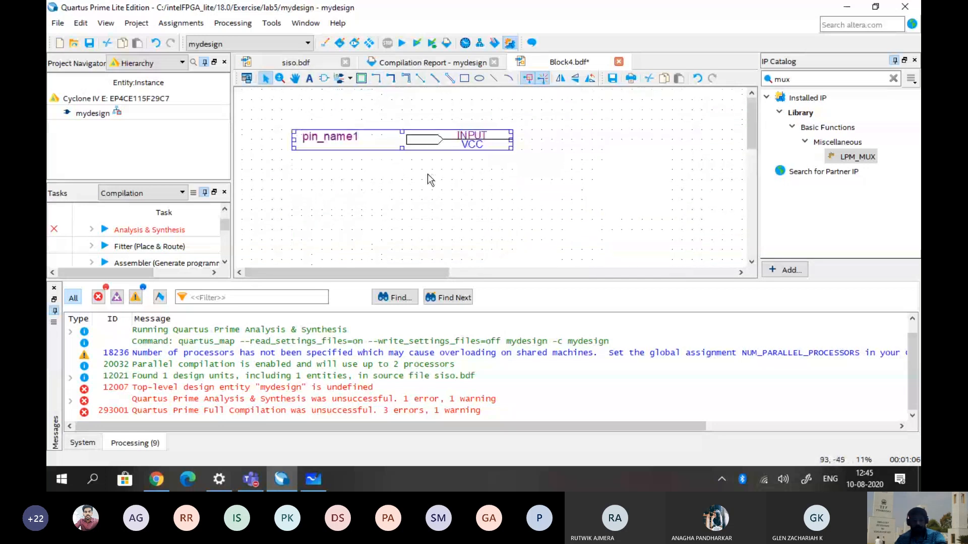
key("ctrl+z")
scroll(482, 164, "down", 5)
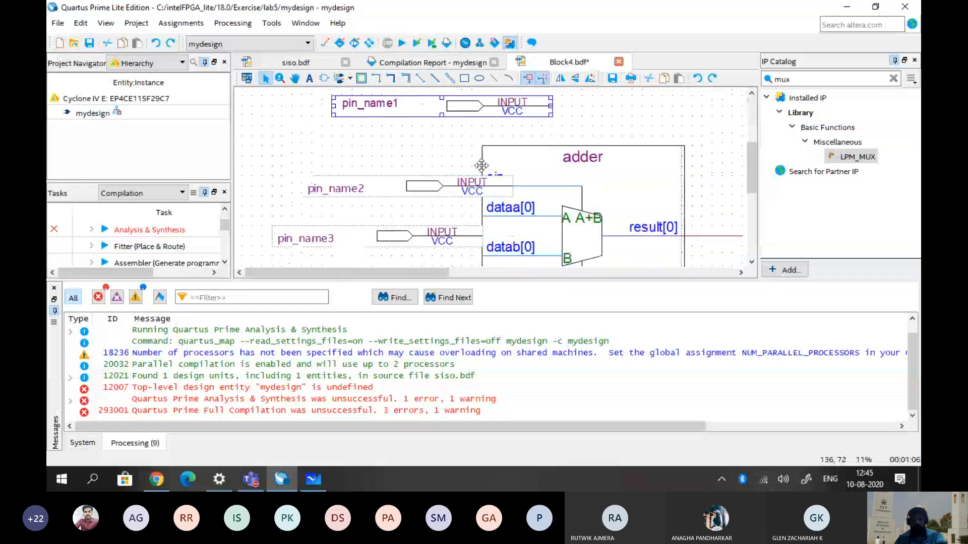
scroll(483, 163, "up", 1)
scroll(482, 162, "up", 2)
left_click_drag(455, 173, 334, 214)
scroll(444, 166, "down", 3)
scroll(443, 165, "up", 1)
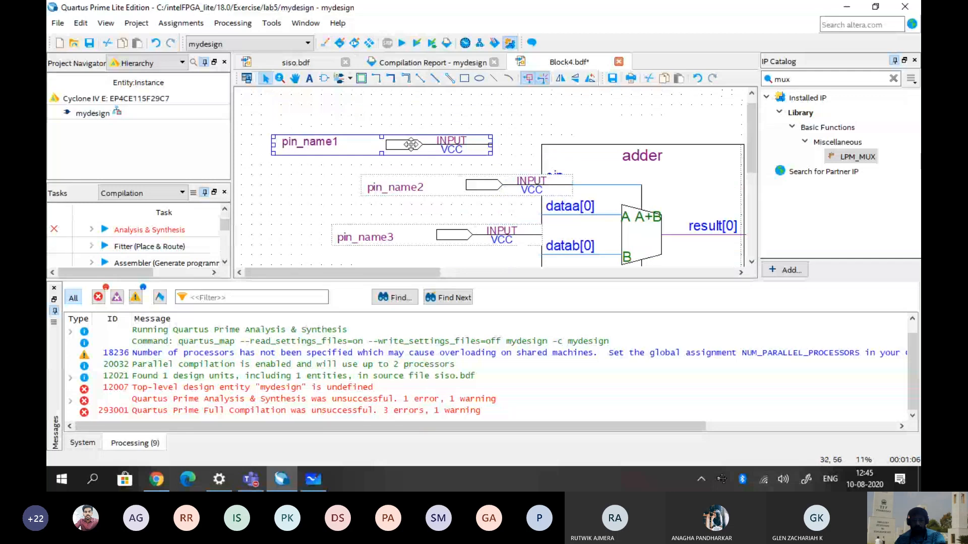
left_click_drag(411, 144, 370, 175)
Move pin_name2 and pin_name3 left of the adder, stacked below pin_name1 and level with dataa[0] and datab[0]
mouse_move(509, 189)
left_mouse_down()
mouse_move(466, 220)
mouse_move(380, 220)
left_mouse_up()
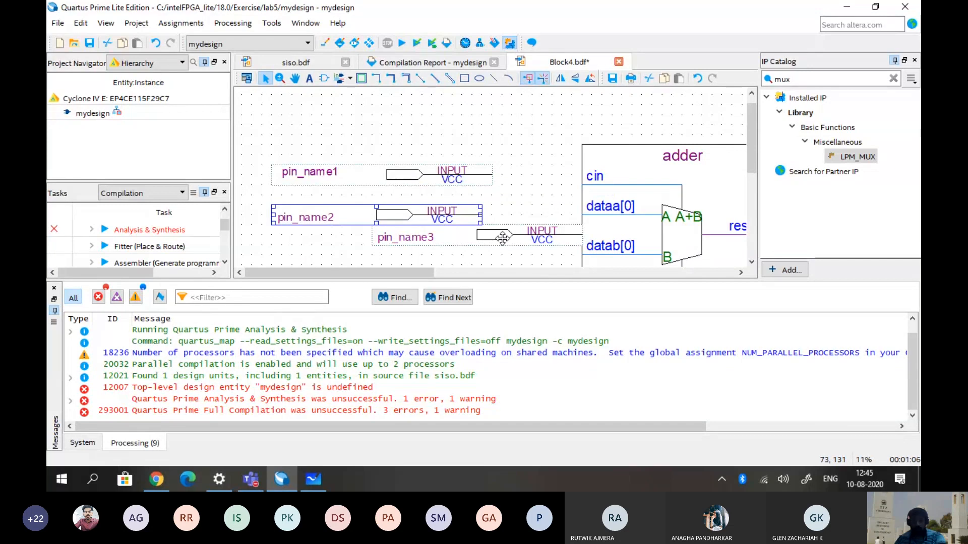
left_click_drag(502, 238, 428, 156)
key("ctrl+z")
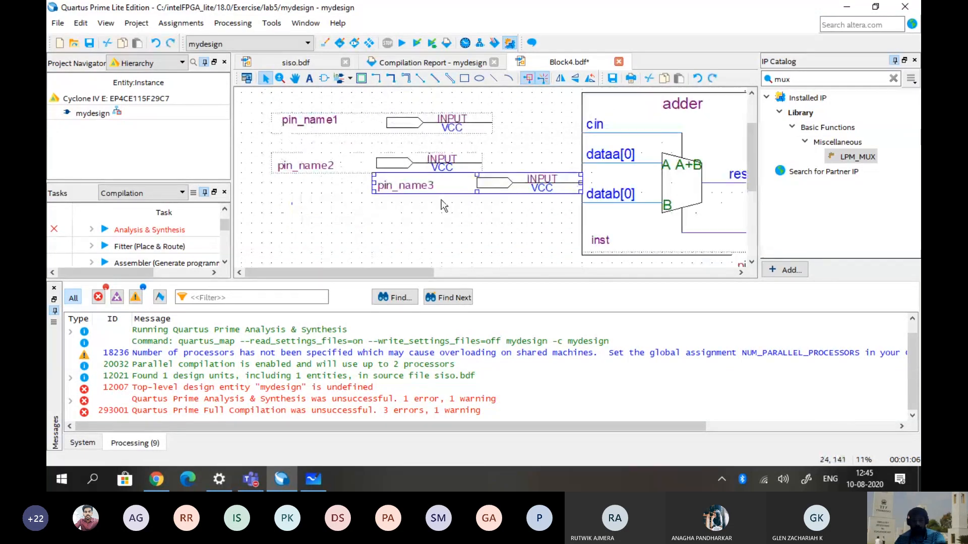
left_click_drag(473, 187, 373, 203)
scroll(456, 217, "up", 1)
left_click(521, 186)
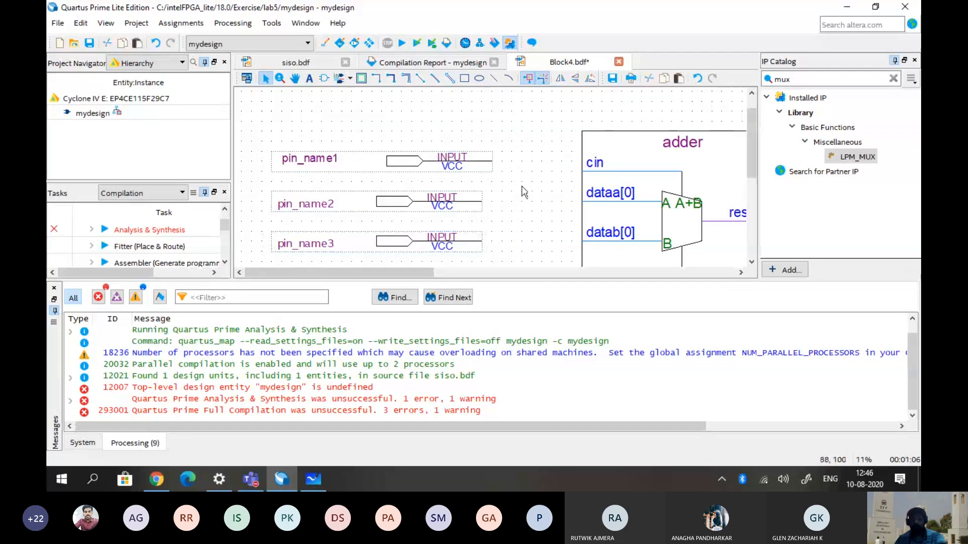
left_click_drag(427, 162, 416, 159)
left_click(547, 175)
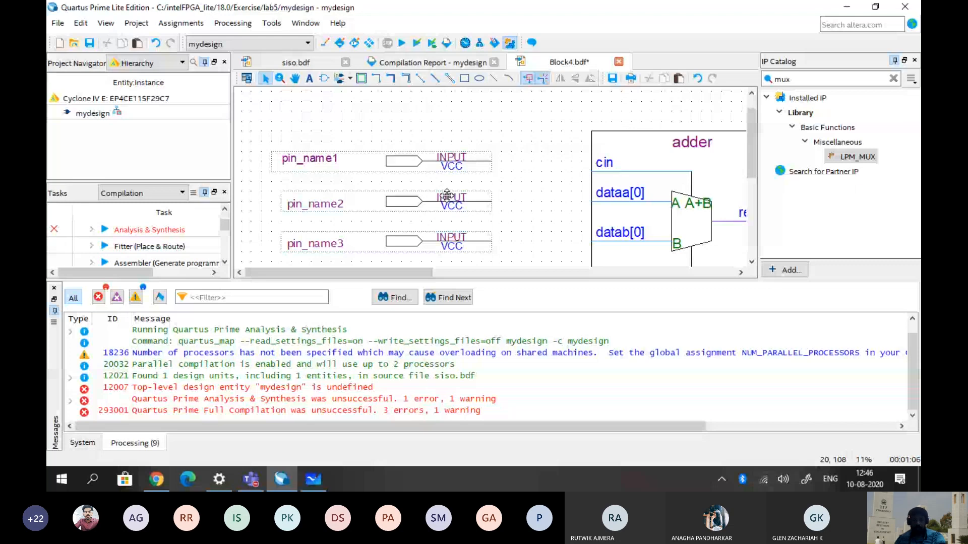
key("ctrl+z")
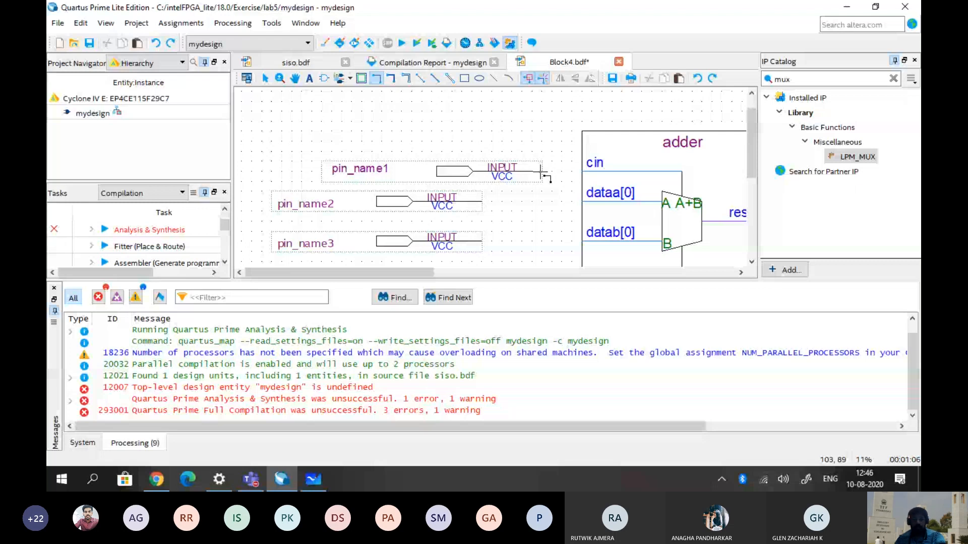
Wire pin_name1, pin_name2 and pin_name3 to the adder's cin, dataa[0] and datab[0] ports, shifting the last two pins closer to the adder
key("Escape")
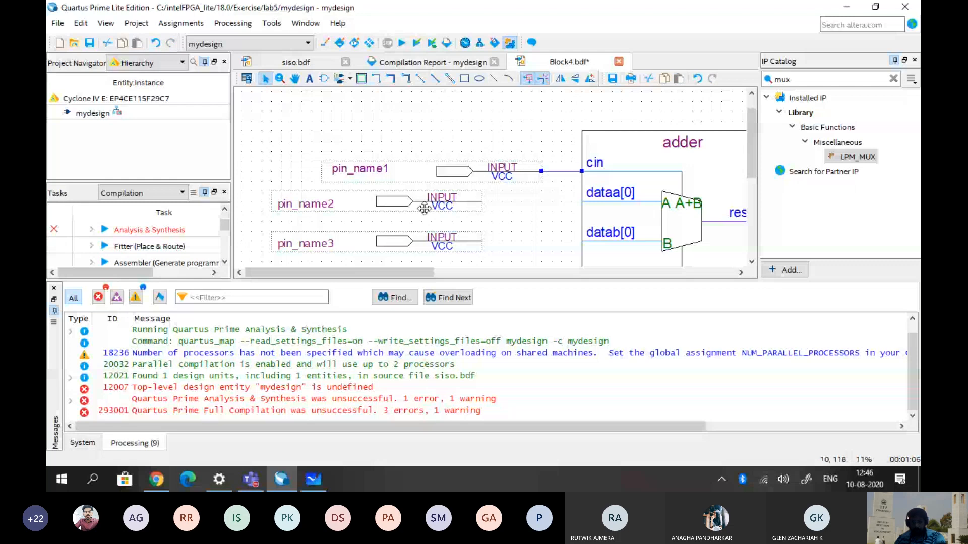
left_click_drag(429, 206, 582, 201)
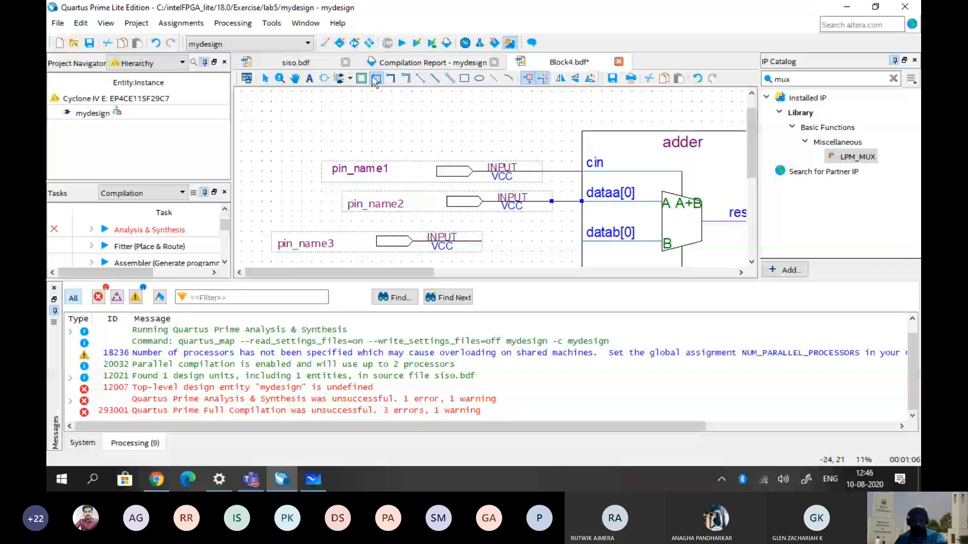
left_click(263, 81)
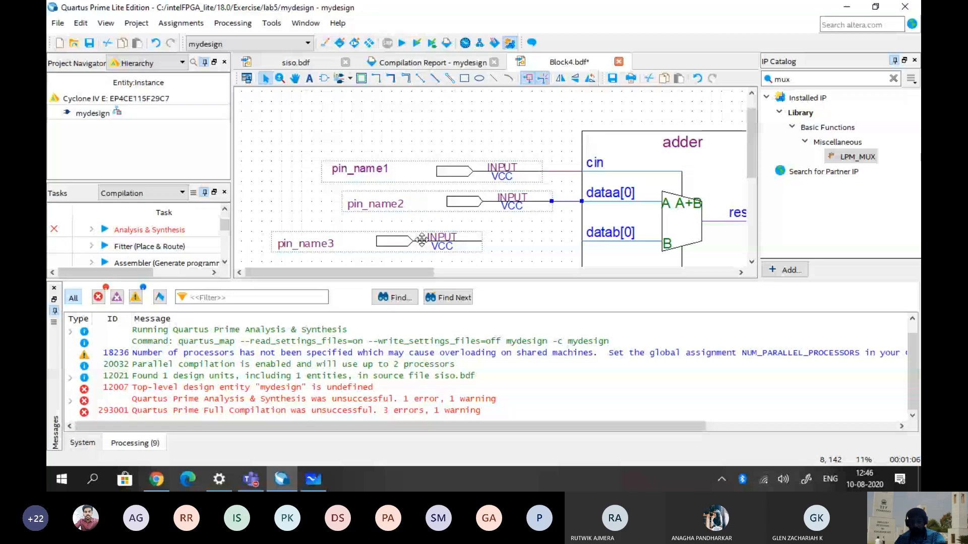
left_click_drag(422, 239, 457, 202)
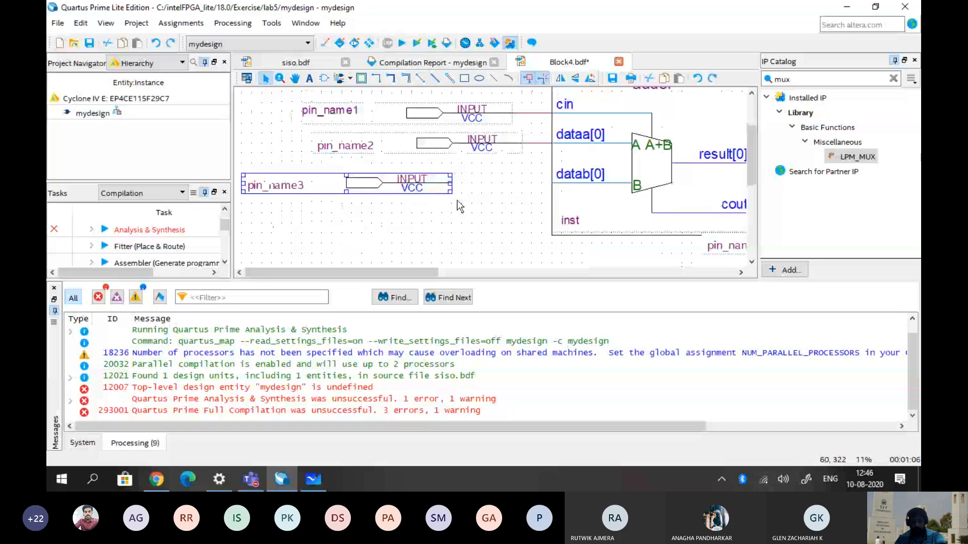
left_click_drag(408, 181, 489, 190)
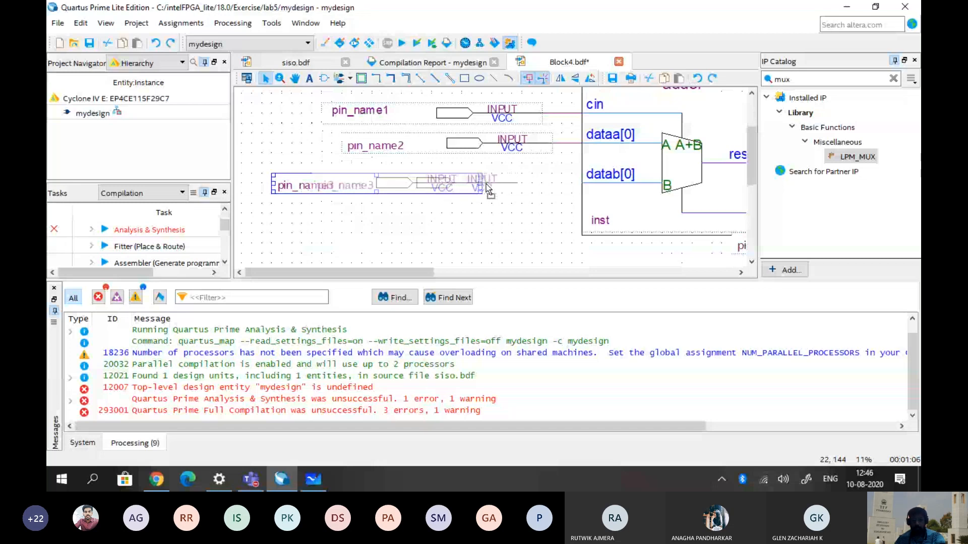
left_click_drag(488, 190, 532, 183)
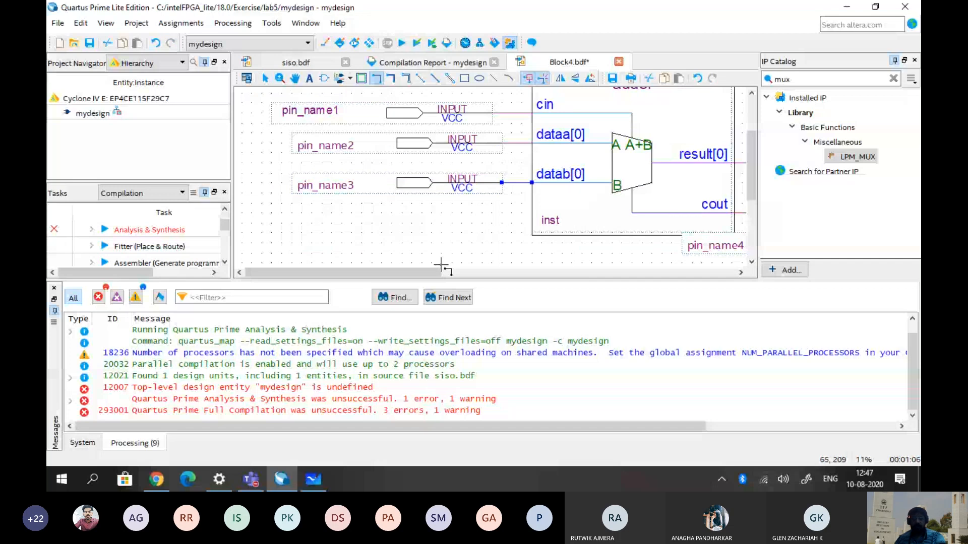
Rename the adder's input pins, from cin down, as a, b and c, and the multiplexer's sel pin as s
scroll(441, 262, "up", 1)
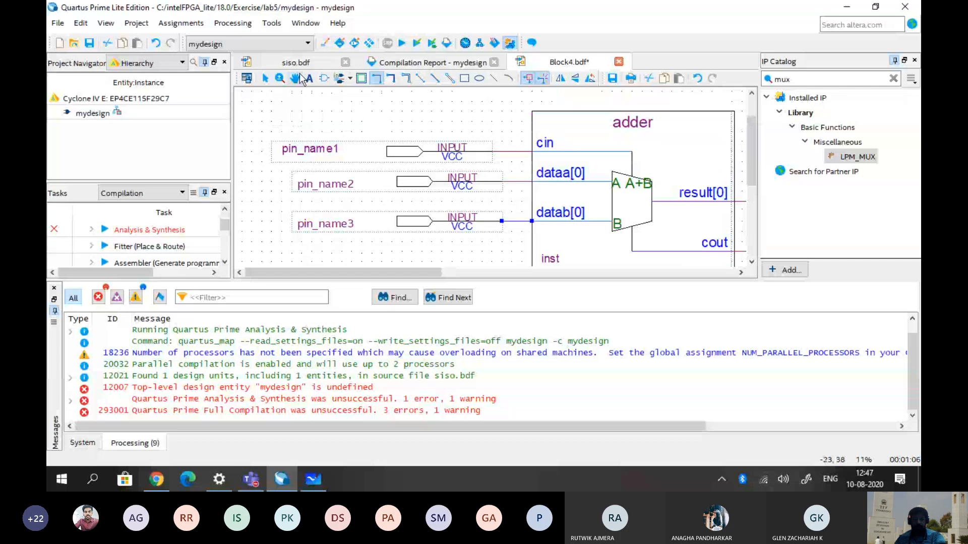
right_click(307, 150)
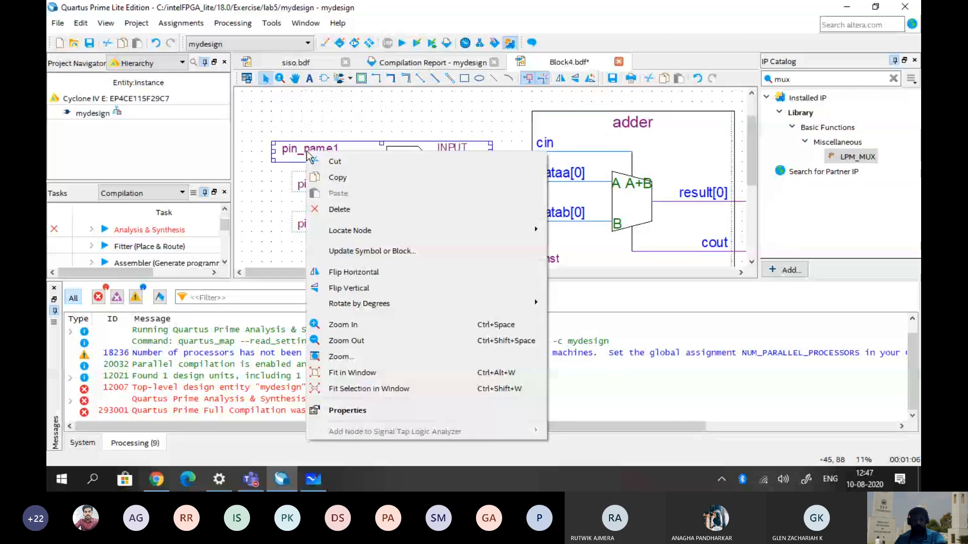
left_click(347, 411)
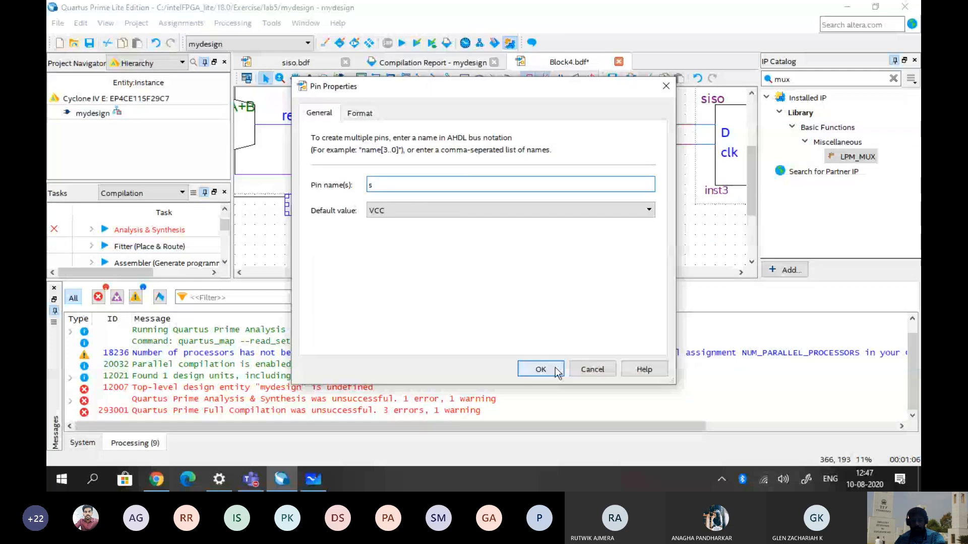
left_click(554, 368)
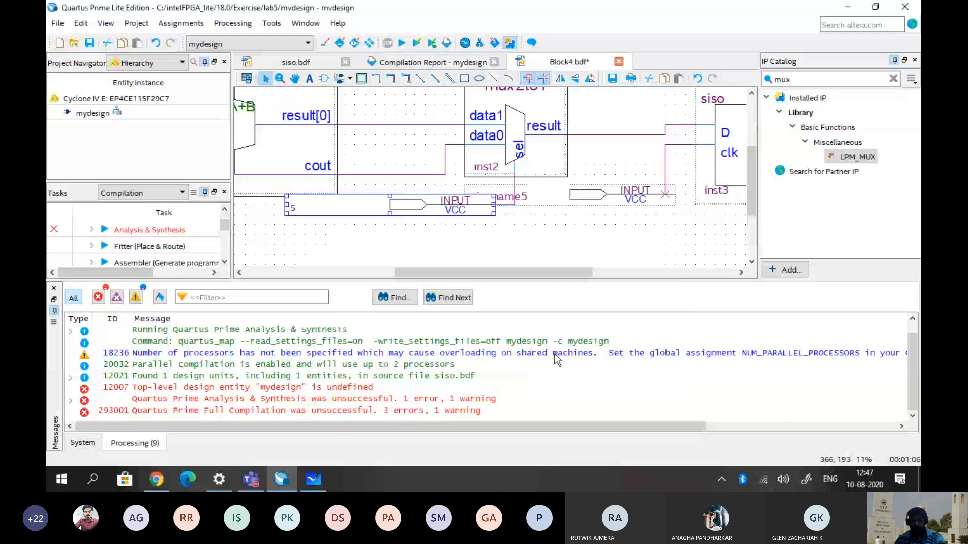
Move the input pin wired to siso's clk port just below the s pin and rename it clk
scroll(601, 197, "down", 3)
left_click_drag(601, 122, 631, 172)
left_click_drag(631, 172, 621, 221)
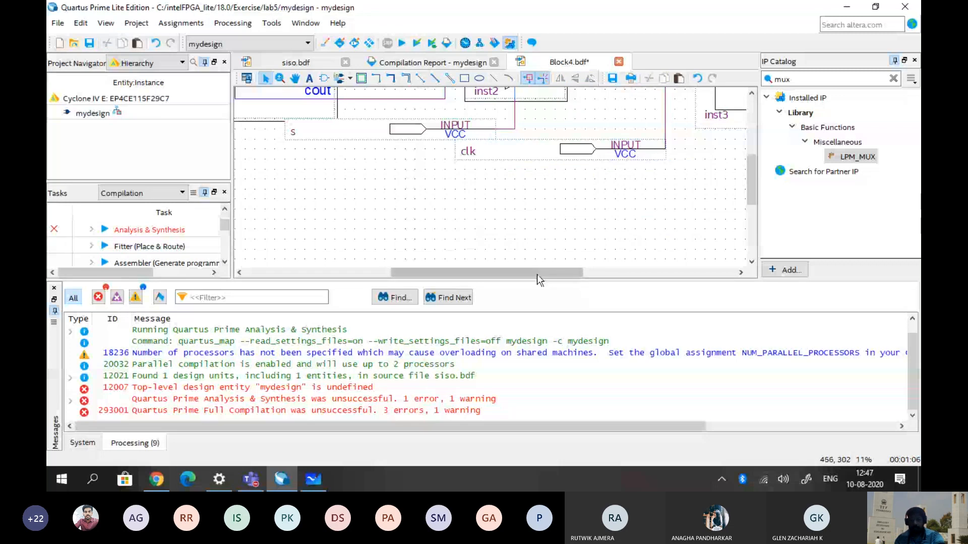
Rename the output pin wired to siso's dout port as out
scroll(612, 203, "up", 3)
left_click_drag(537, 274, 660, 272)
left_click(672, 163)
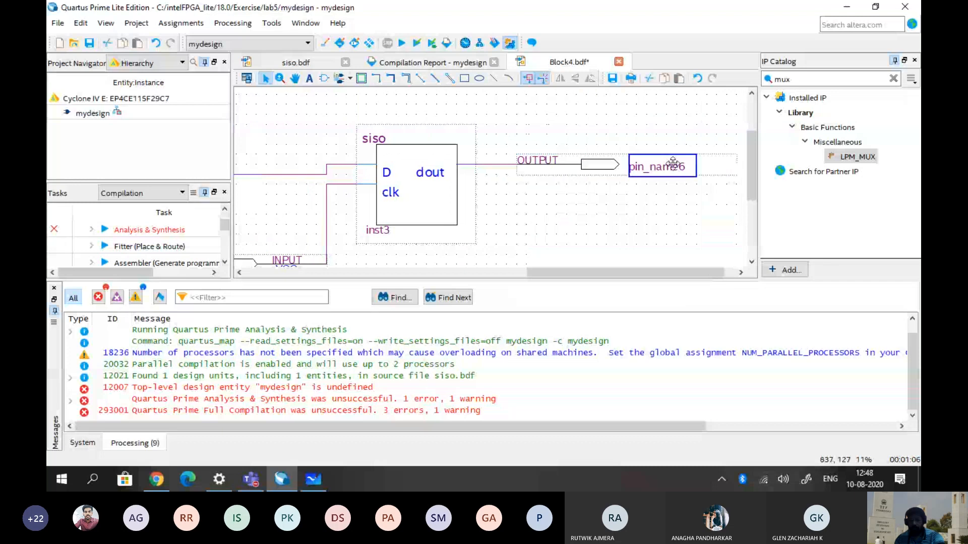
double_click(673, 164)
type("out")
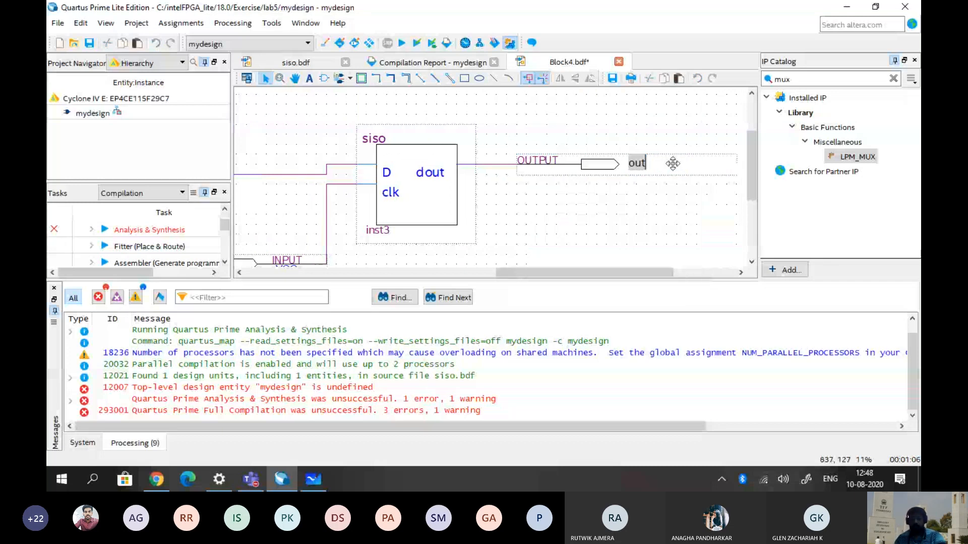
Compare the schematic's pins with the hand-drawn block diagram in Microsoft Whiteboard, and return to Quartus Prime
left_click_drag(626, 273, 377, 272)
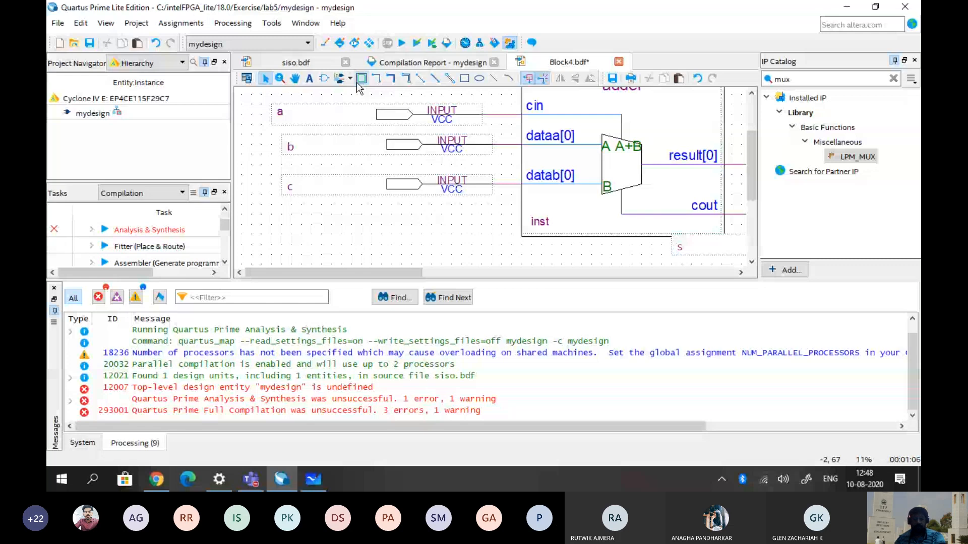
left_click(313, 478)
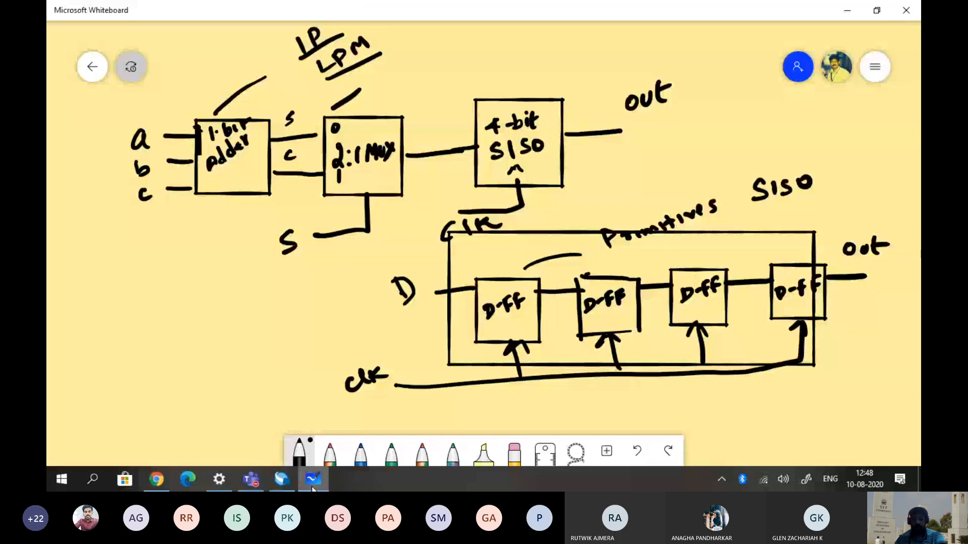
mouse_move(312, 488)
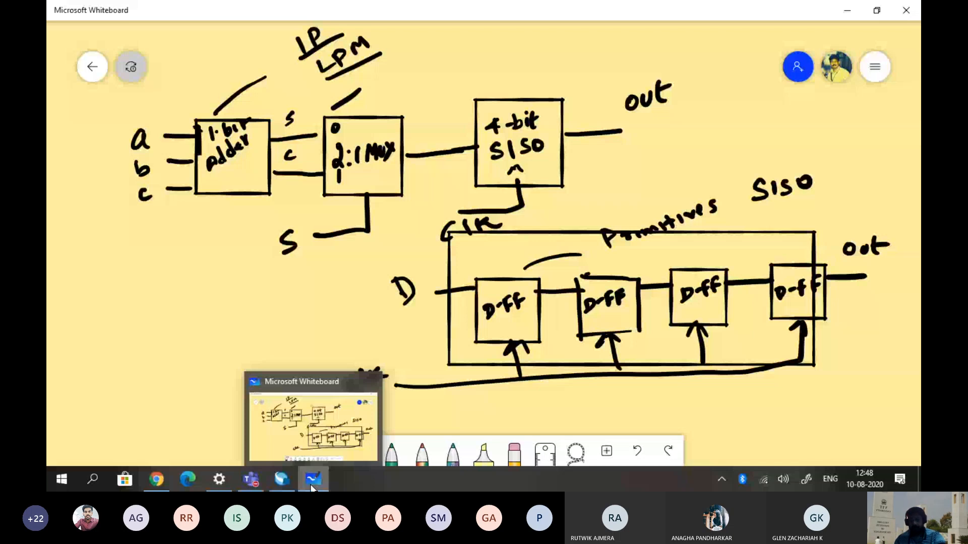
left_click(311, 481)
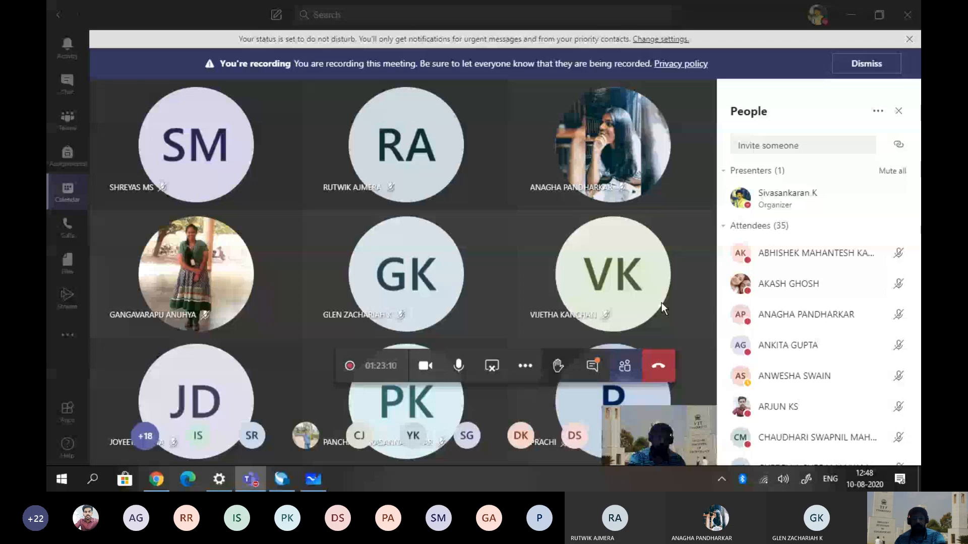
left_click(282, 480)
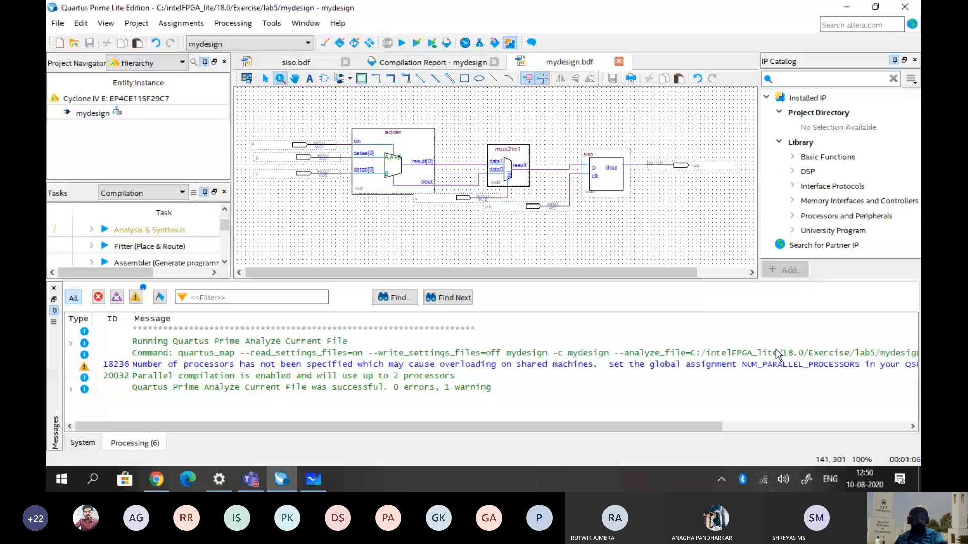
Check the project's file list for siso.bdf and mydesign.bdf, and return to the hierarchy view
left_click(182, 64)
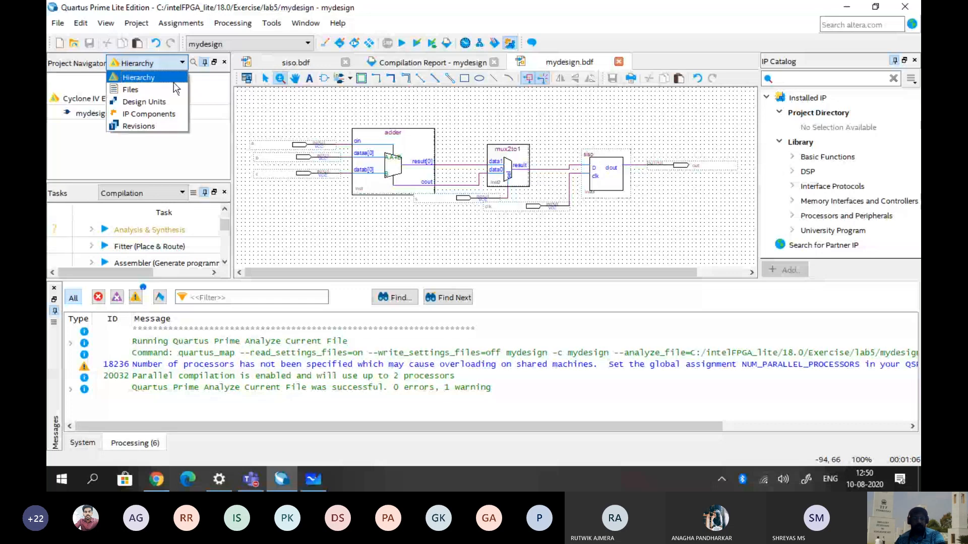
left_click(169, 90)
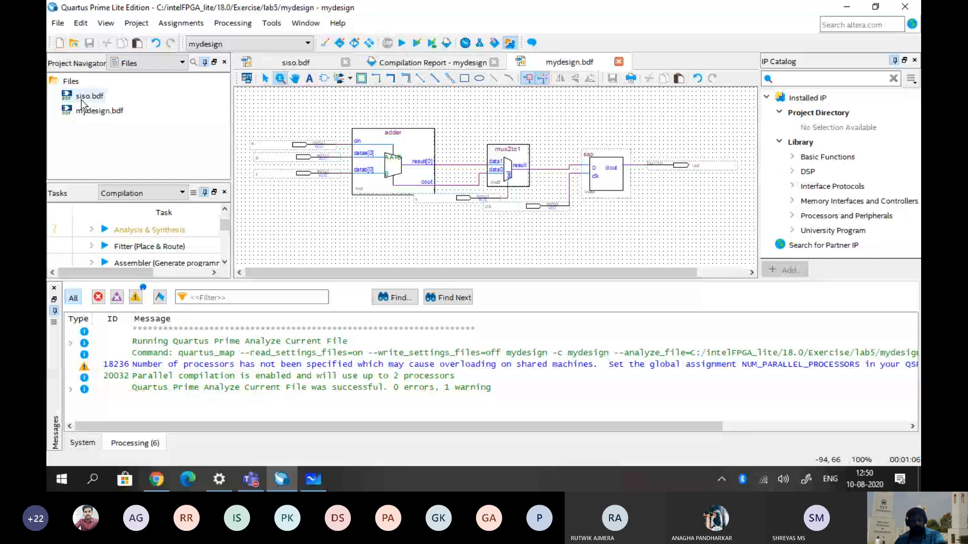
left_click(95, 110)
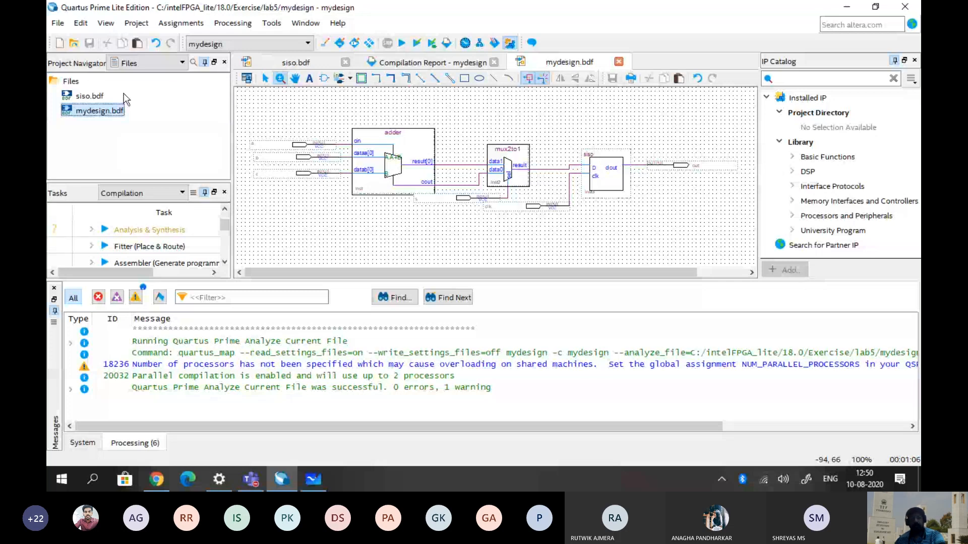
left_click(146, 63)
left_click(137, 77)
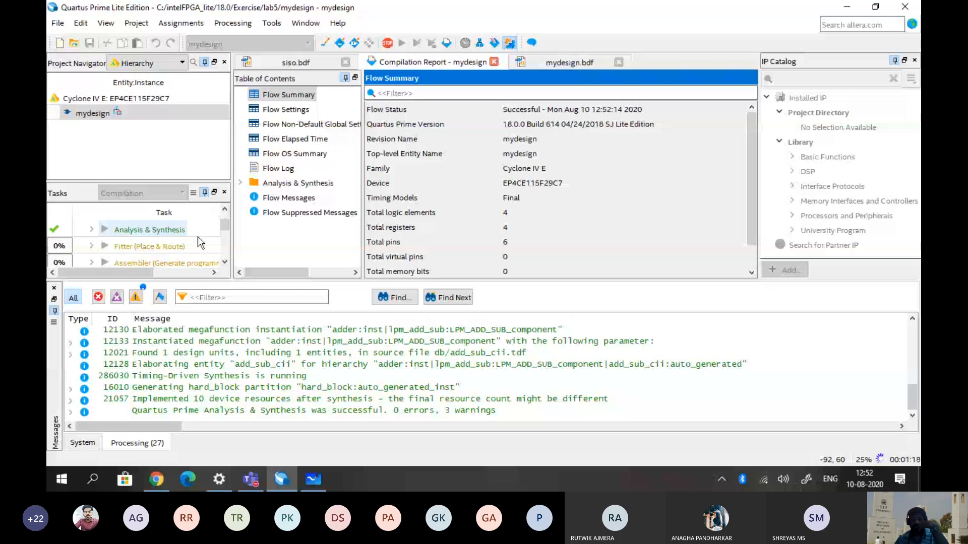
Review the compilation's flow summary and show messages of all types
left_click(505, 213)
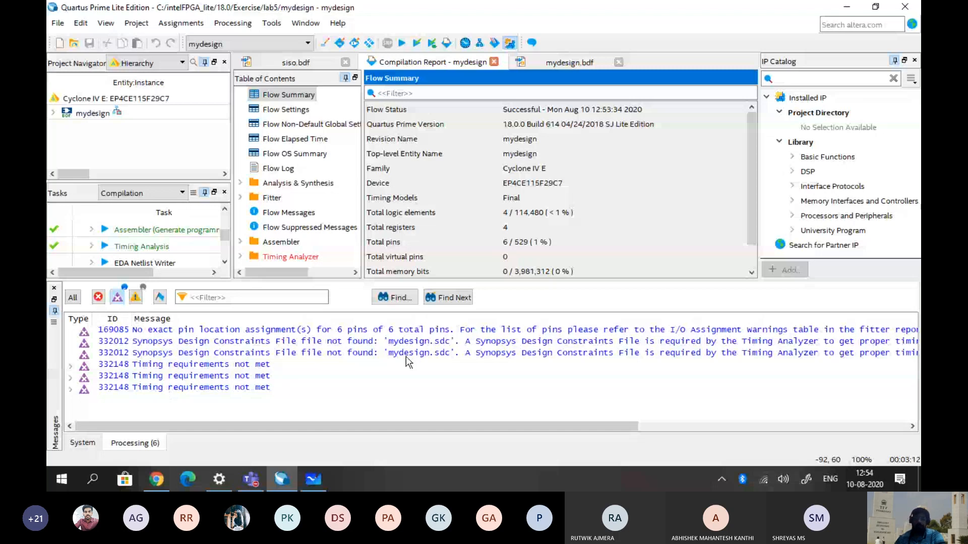
left_click(73, 297)
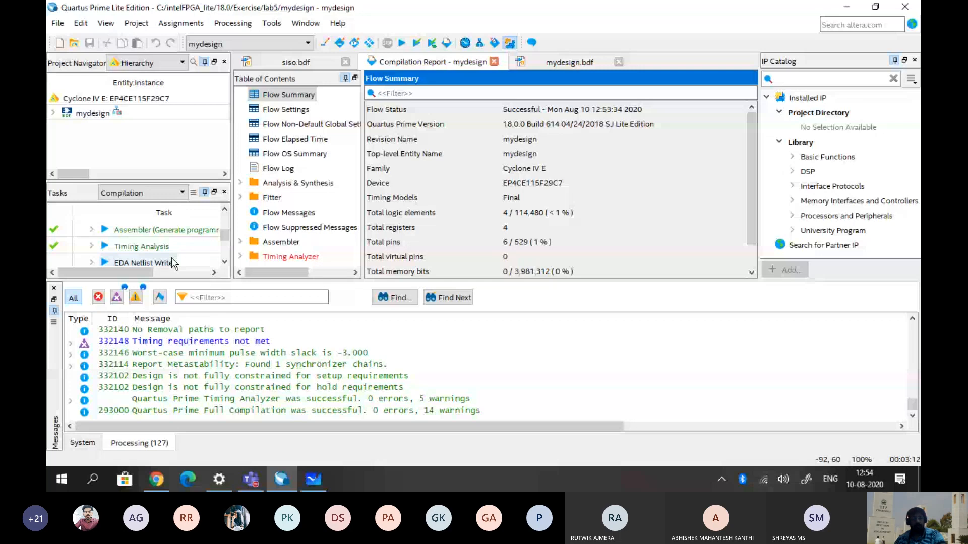
Create a new University Program VWF file for simulating mydesign
left_click(59, 43)
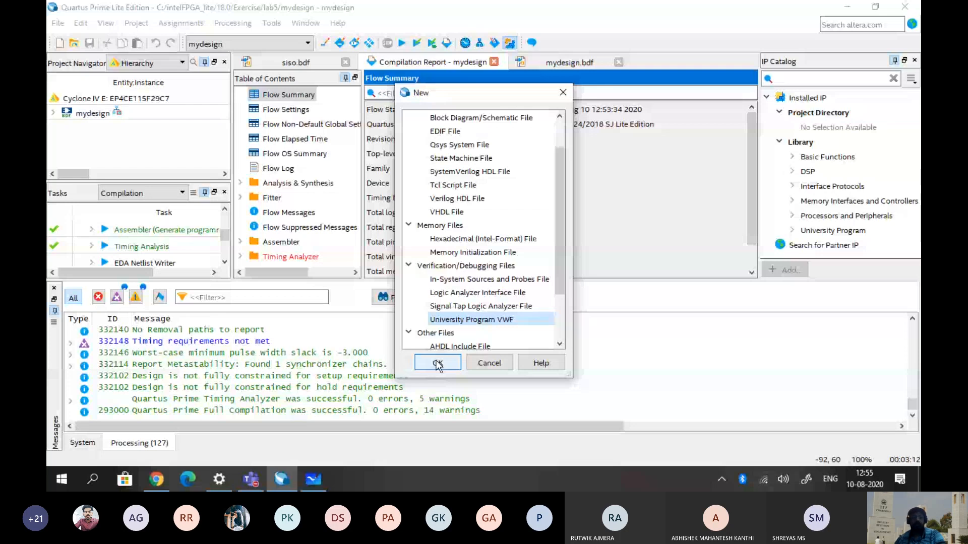
left_click(437, 363)
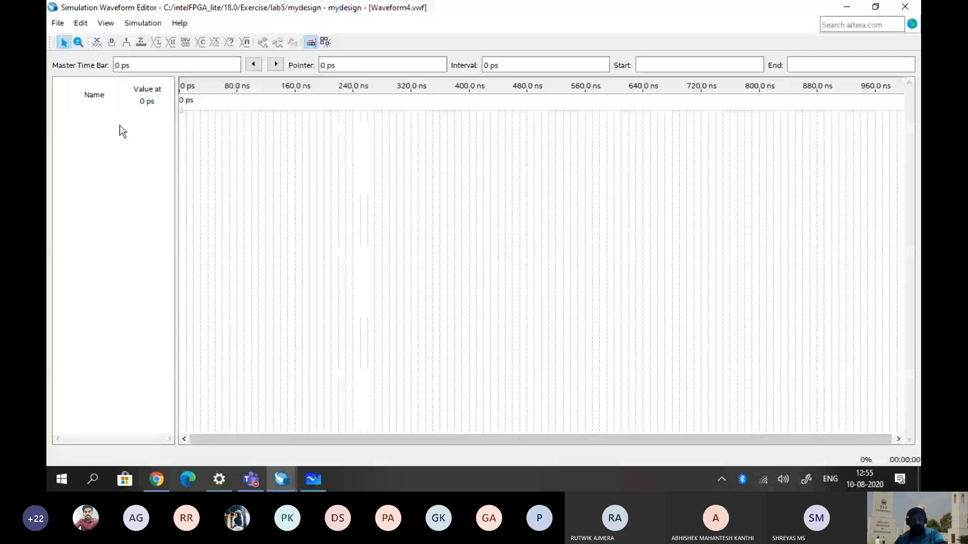
Switch back to the main Quartus Prime window and view the mydesign.bdf schematic for its pins
left_click(152, 484)
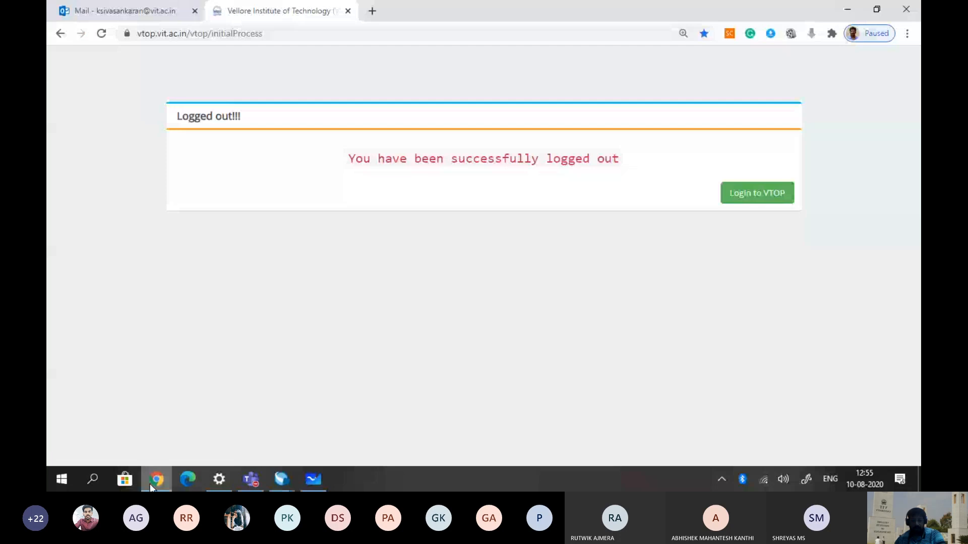
left_click(282, 481)
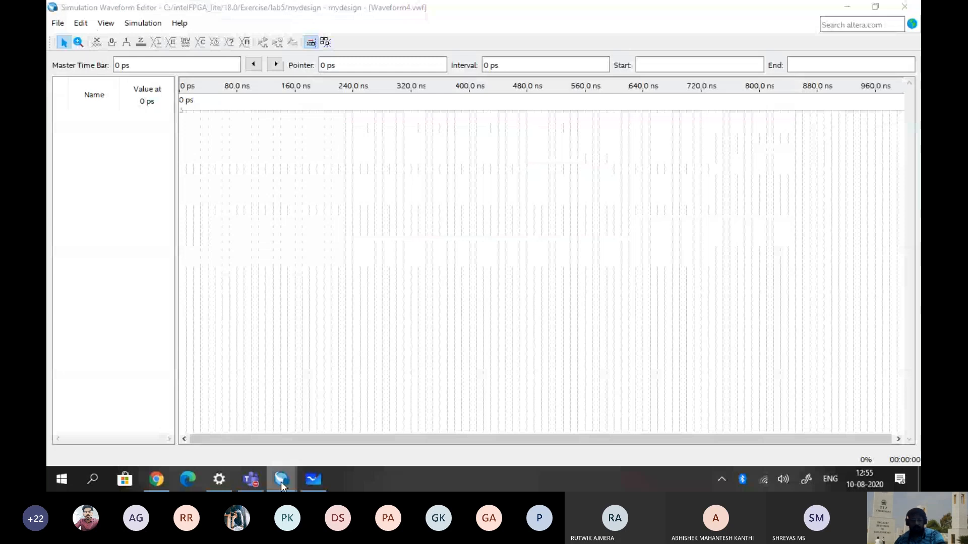
left_click(281, 482)
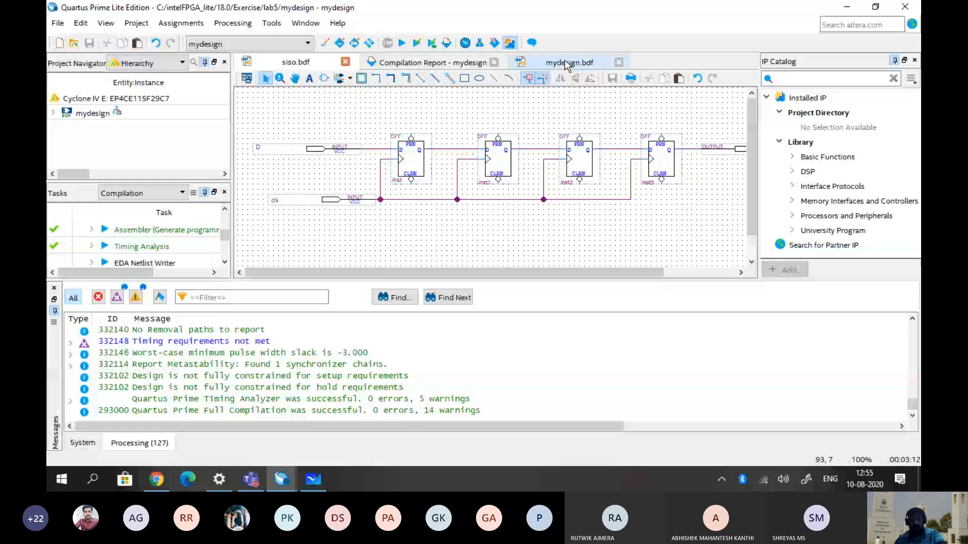
left_click(566, 64)
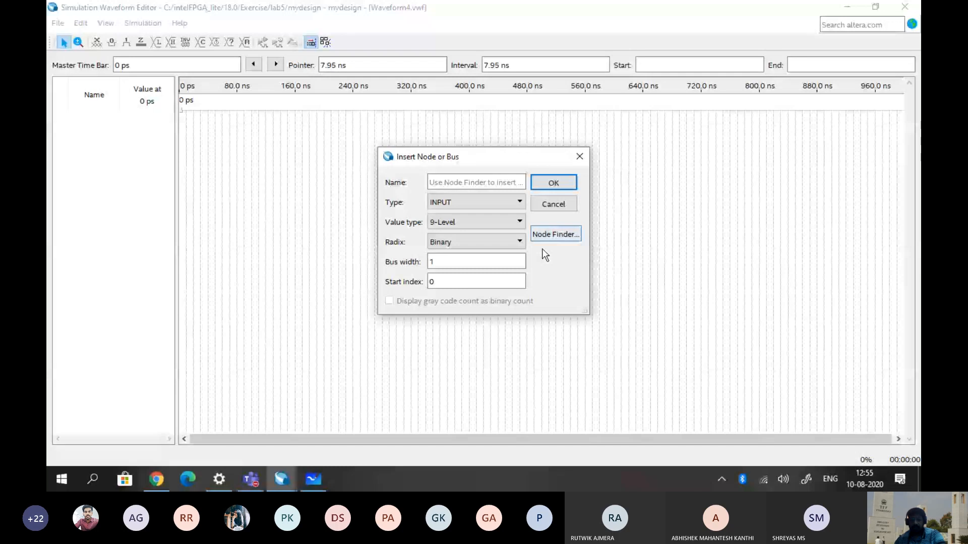
Insert all listed pins a, b, c, clk, out and s as waveform nodes, and move clk below s
left_click(537, 235)
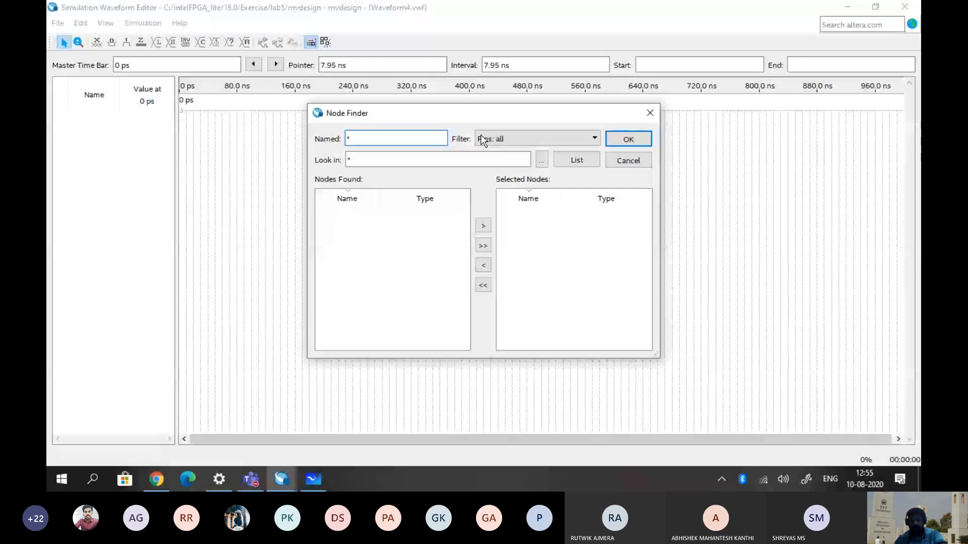
left_click(577, 160)
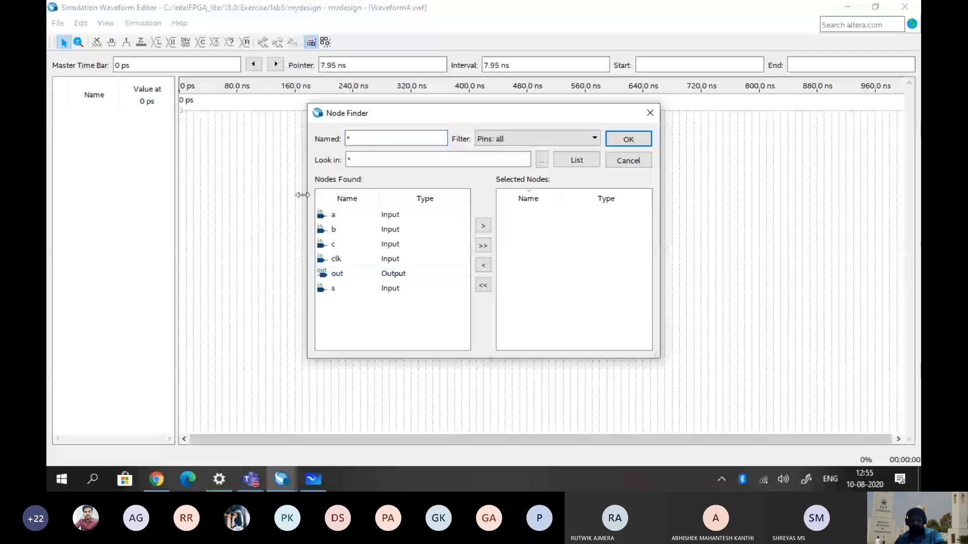
left_click(345, 216)
left_click(343, 232, "shift")
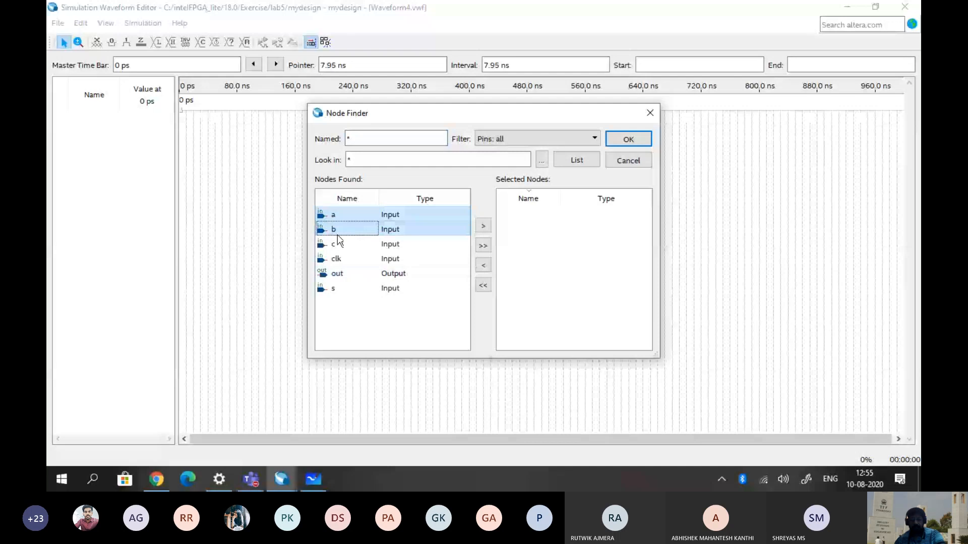
left_click_drag(337, 235, 347, 289)
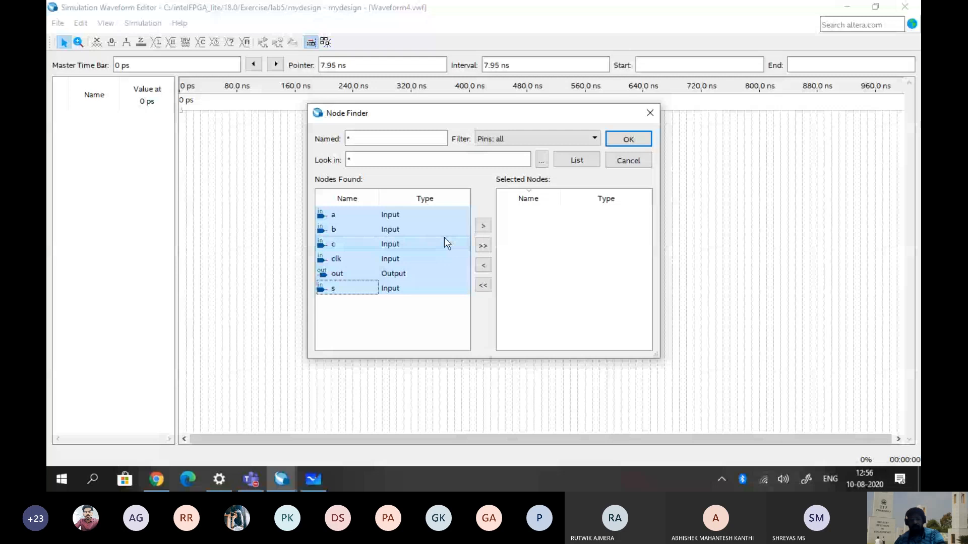
left_click(483, 227)
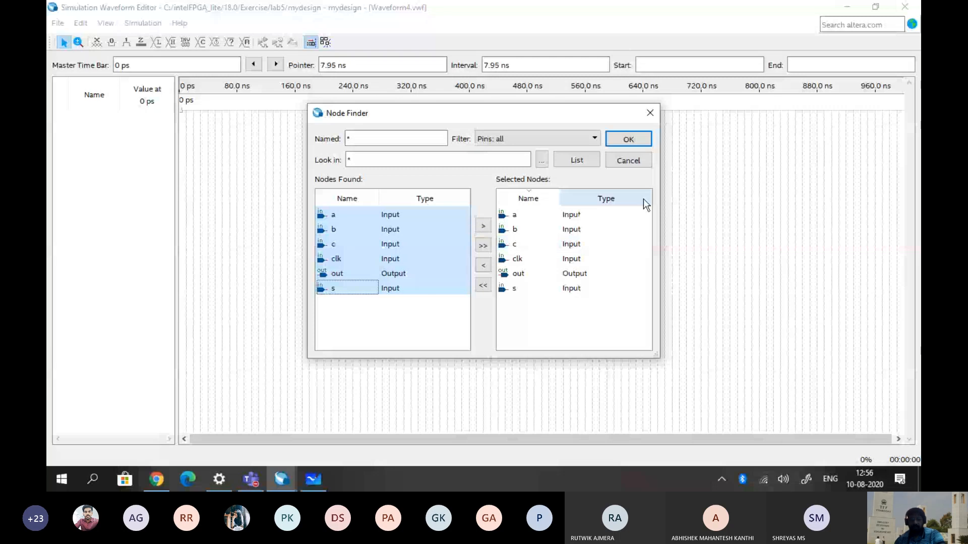
left_click(628, 138)
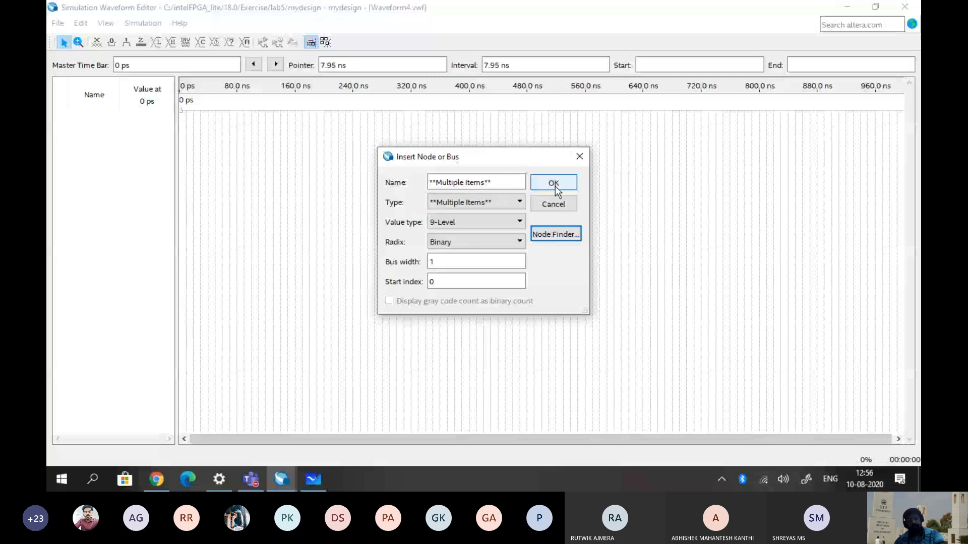
left_click(554, 183)
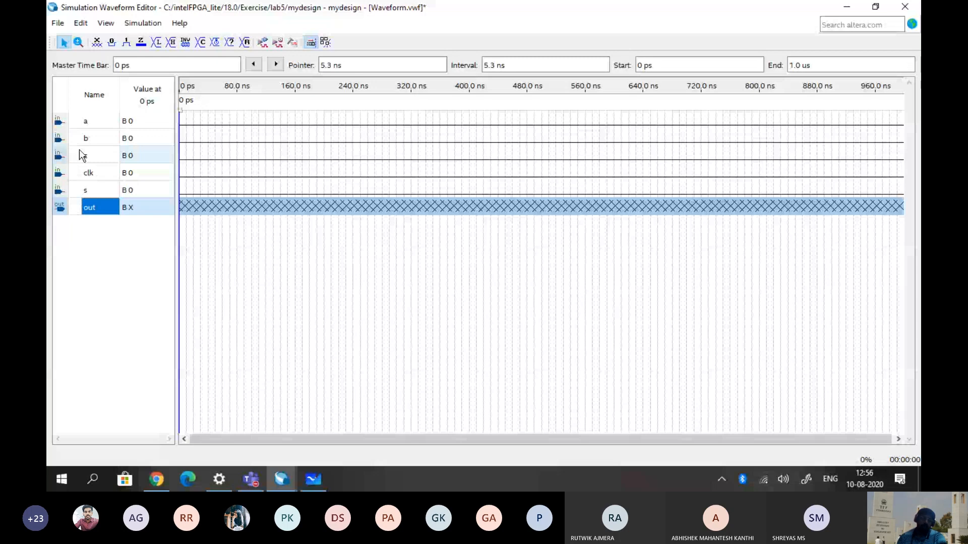
left_click_drag(88, 172, 88, 191)
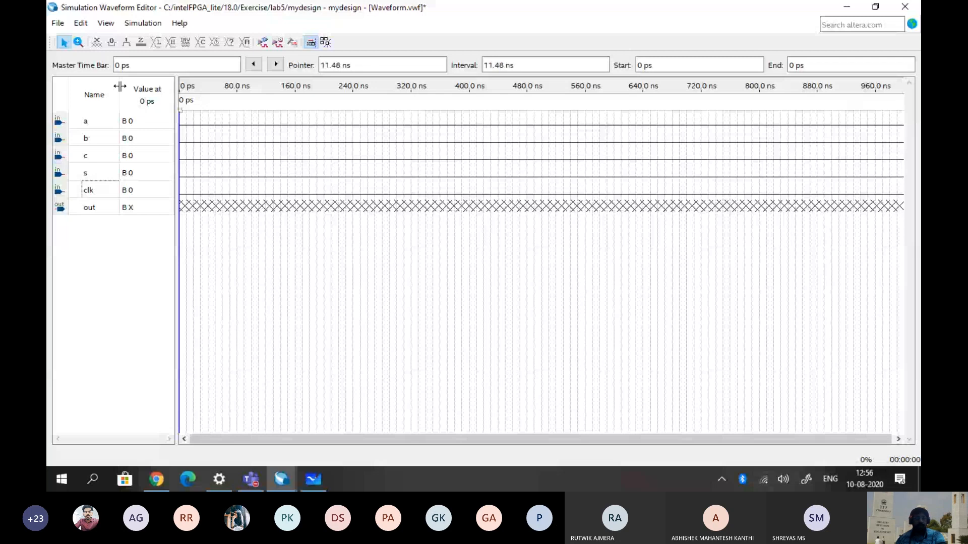
Set the simulation end time to 500 ns and the grid size to 10 ns
left_click(79, 24)
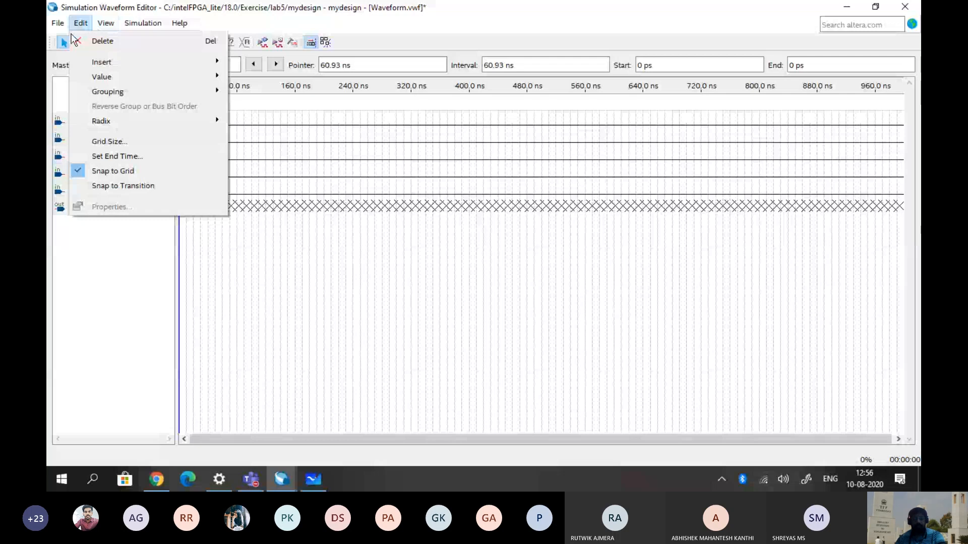
left_click(129, 156)
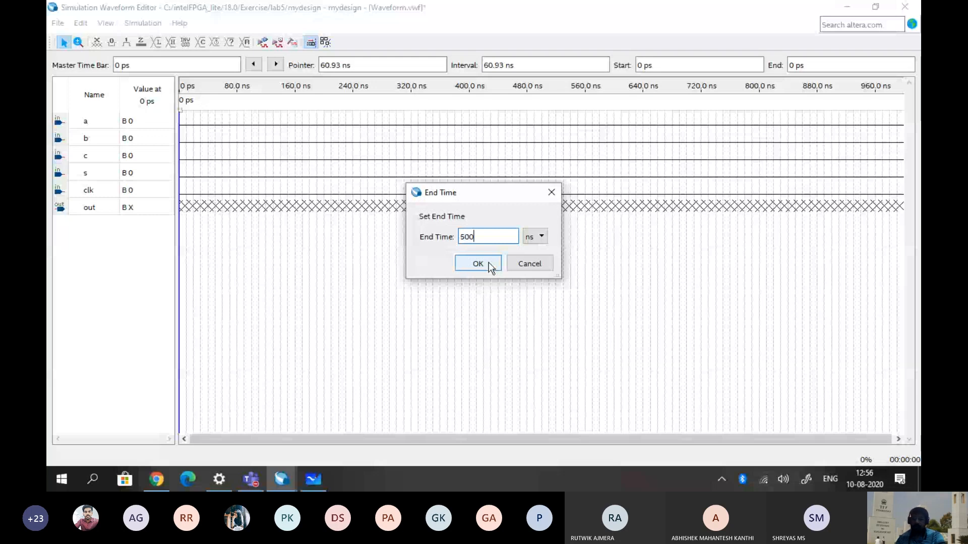
left_click(488, 262)
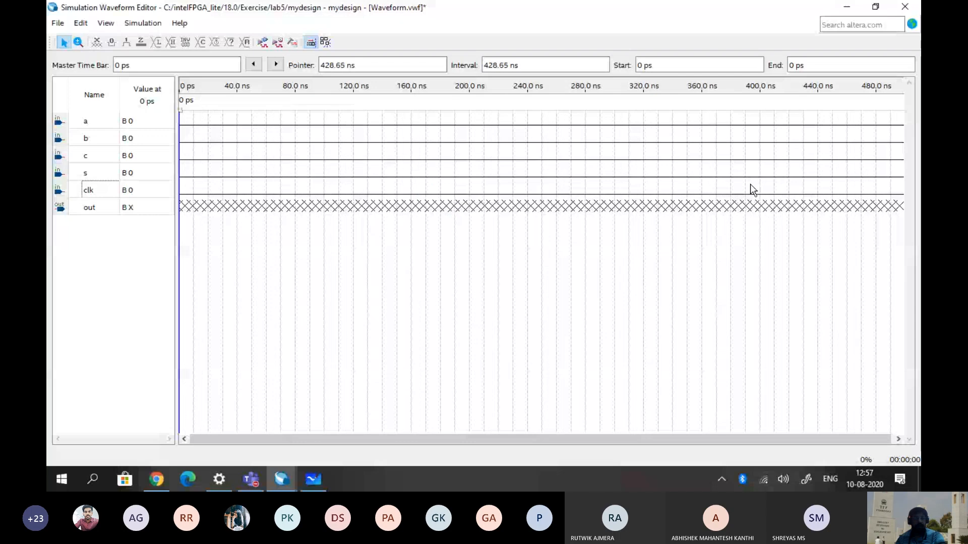
left_click(76, 23)
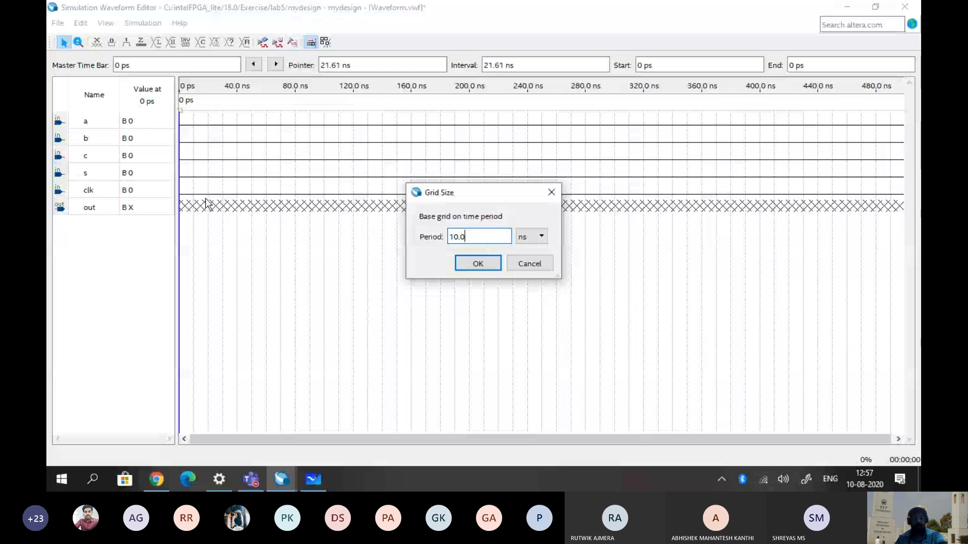
key("Return")
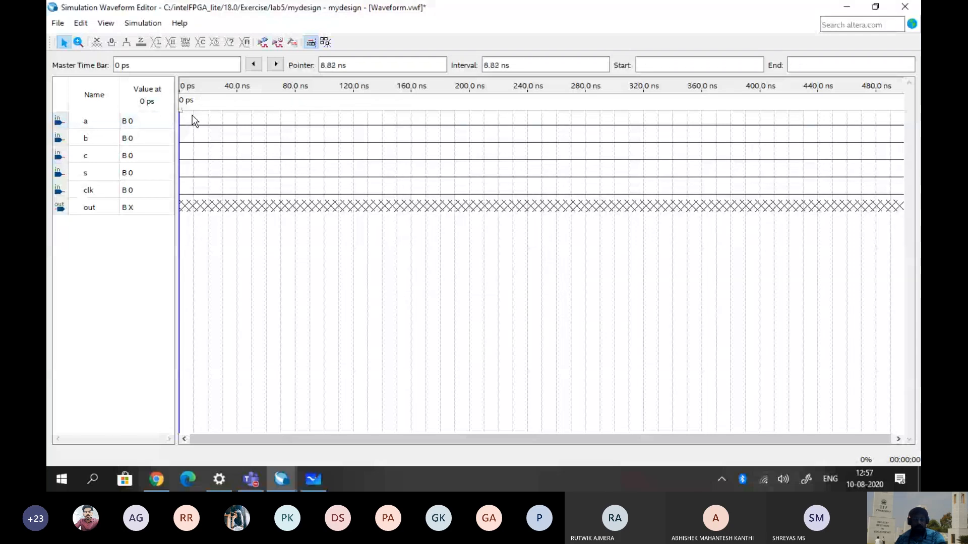
Try forcing the a and b waveforms high and low between 10 ns and 60 ns
left_click_drag(192, 116, 206, 130)
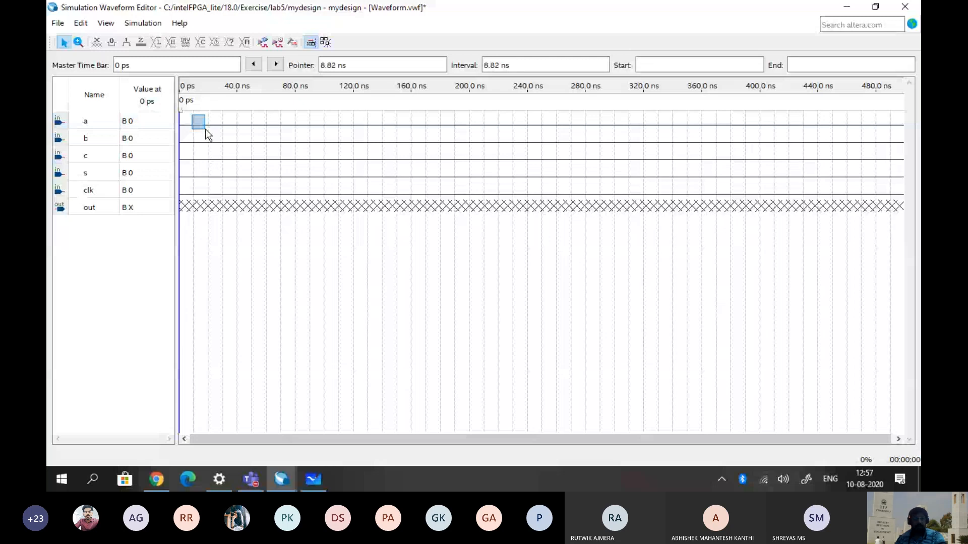
left_click_drag(206, 133, 266, 145)
left_click(126, 42)
left_click(111, 42)
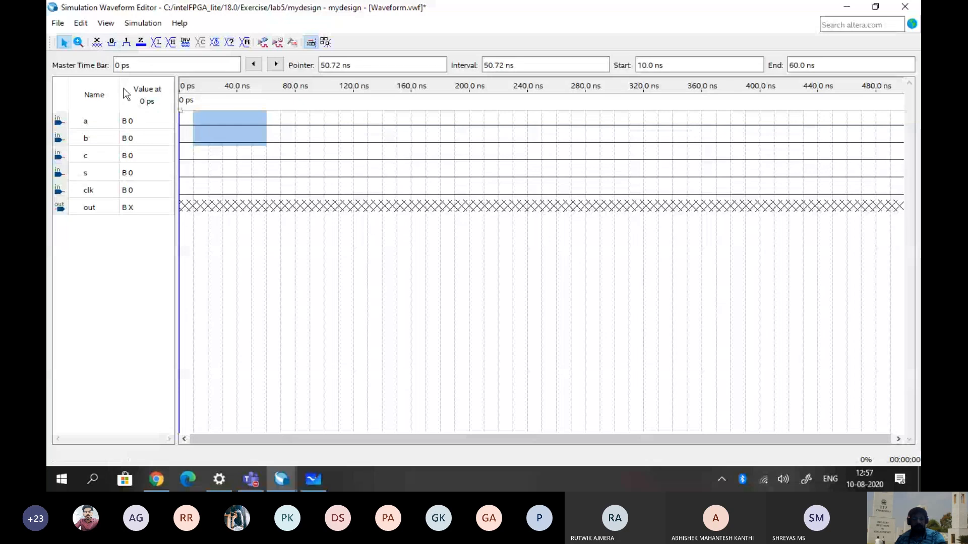
left_click(237, 170)
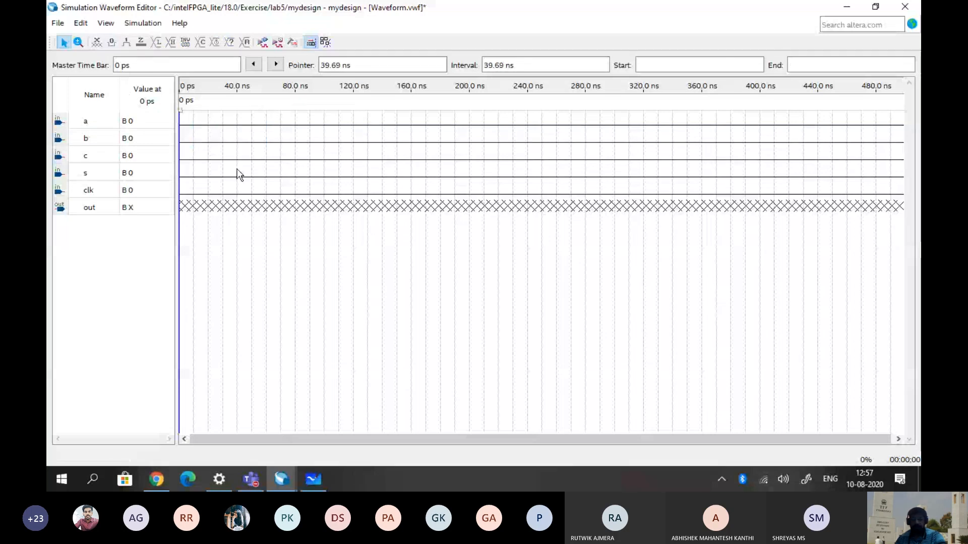
Give inputs a and b binary count waveforms starting at 0, with a counting every 4 ns
left_click(60, 125)
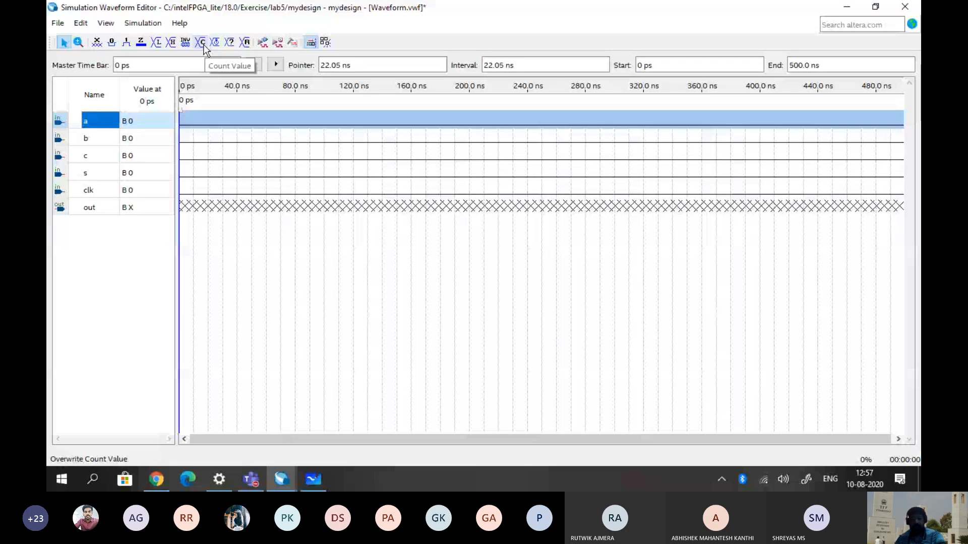
left_click(202, 42)
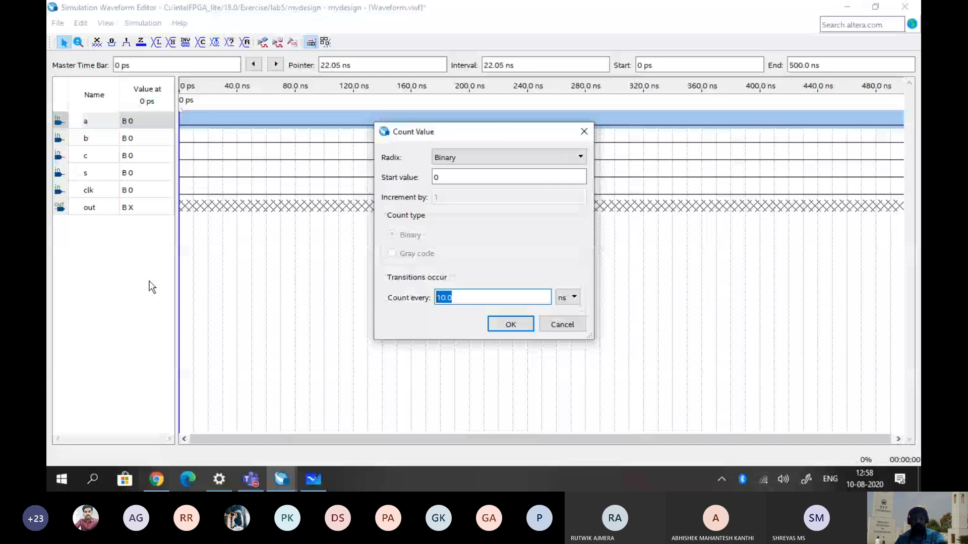
key("Return")
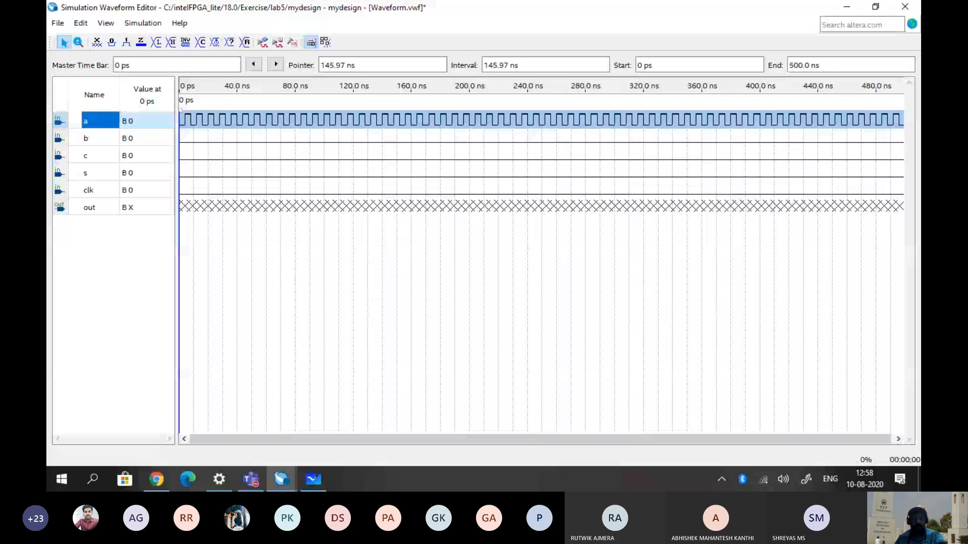
left_click(86, 138)
left_click(200, 43)
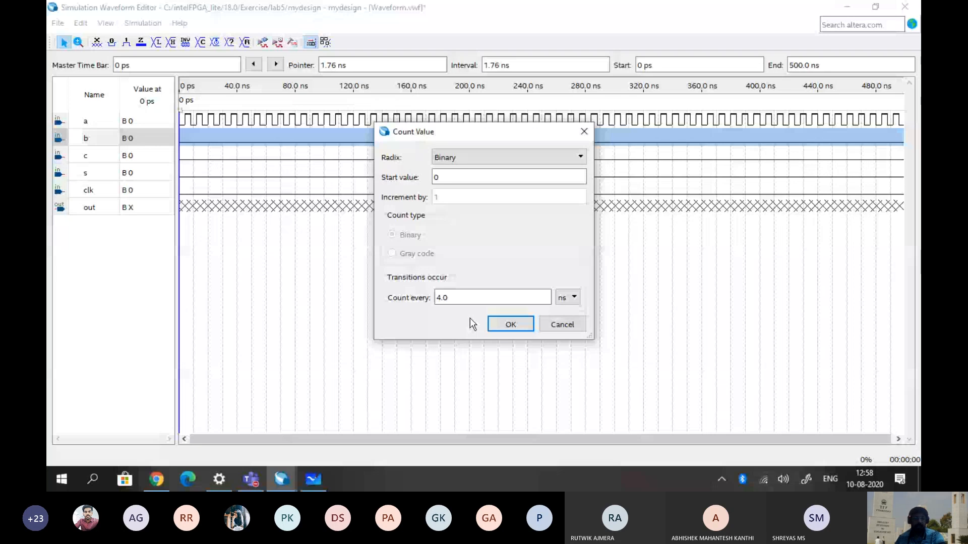
key("Return")
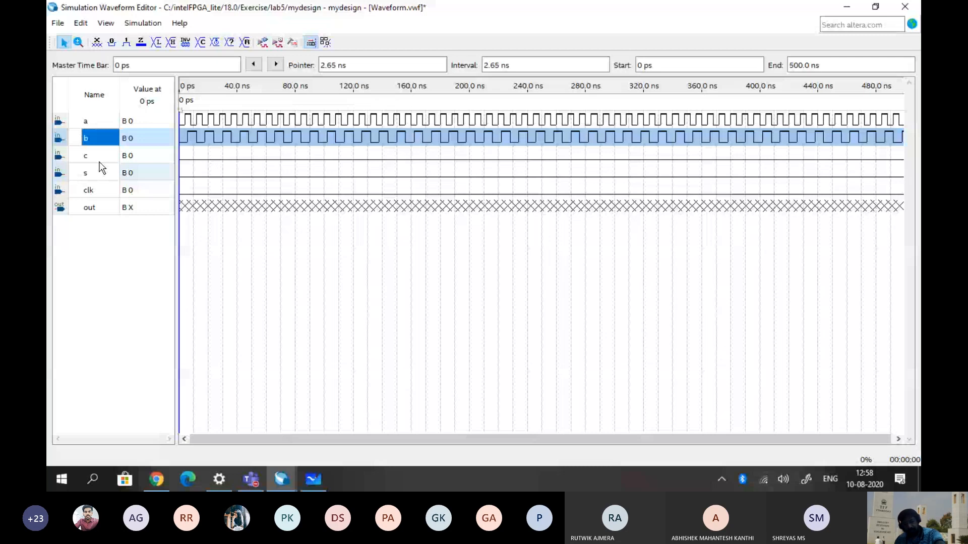
Give input c a binary count waveform every 12 ns, and place the master time bar at about 27 ns
left_click(101, 156)
left_click(200, 43)
double_click(453, 298)
type("12")
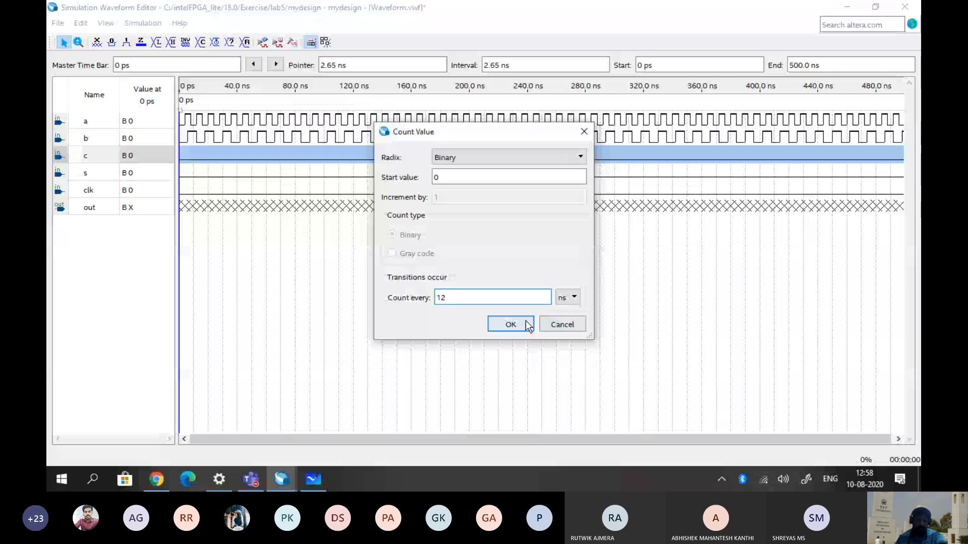
left_click(510, 324)
left_click(221, 108)
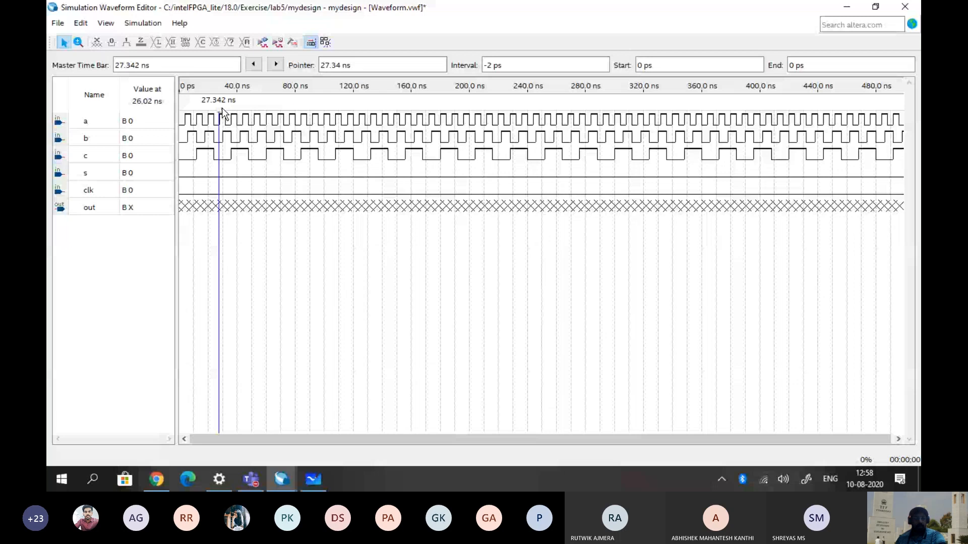
Force inputs a and b high and input c low over the whole simulation time
left_click(84, 123)
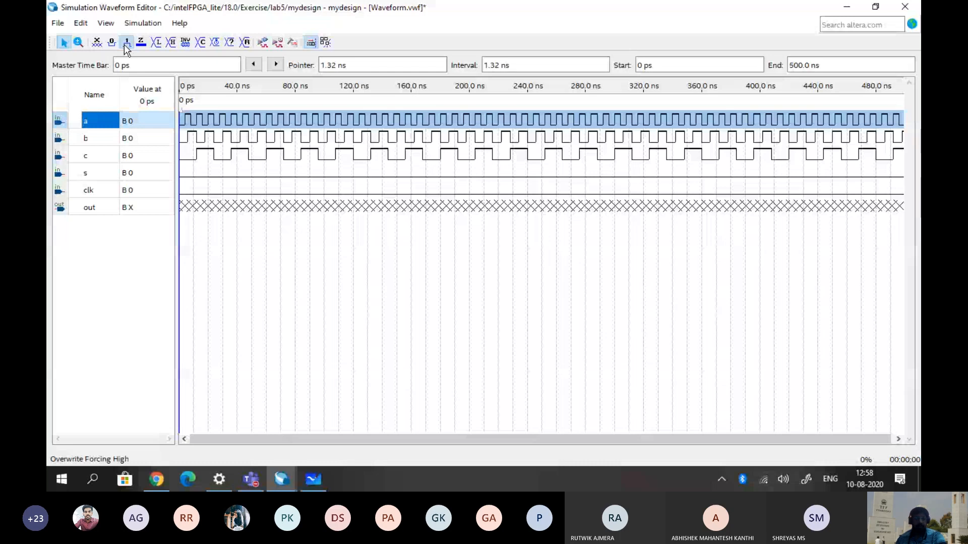
left_click(124, 45)
left_click(92, 138)
left_click(125, 45)
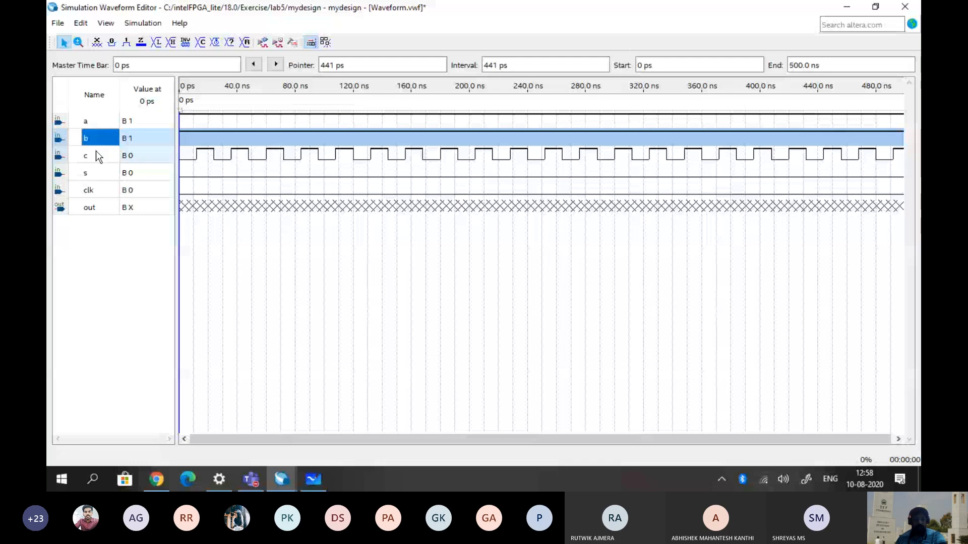
left_click(95, 152)
left_click(112, 43)
Give select input s a count waveform that toggles every 100 ns
left_click(89, 171)
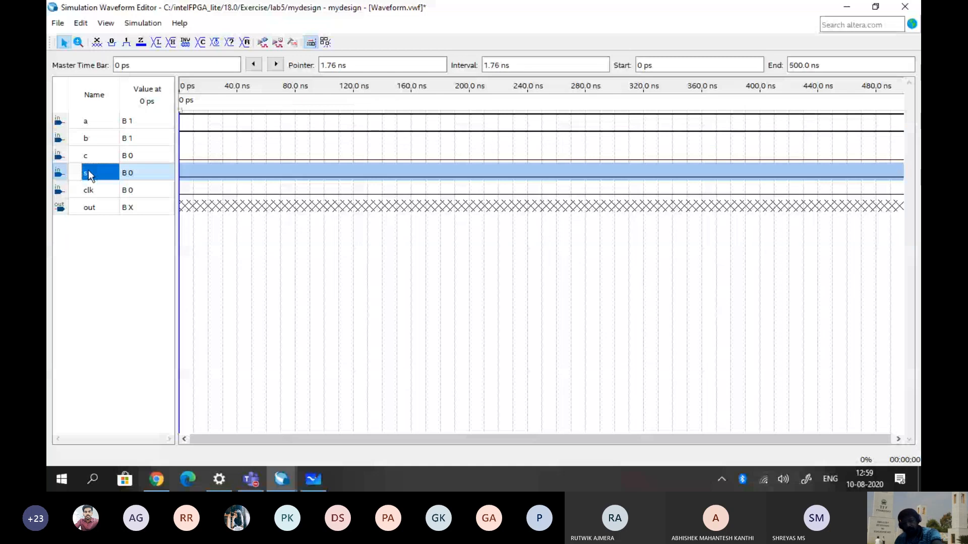
key("ctrl+alt+v")
left_click(512, 325)
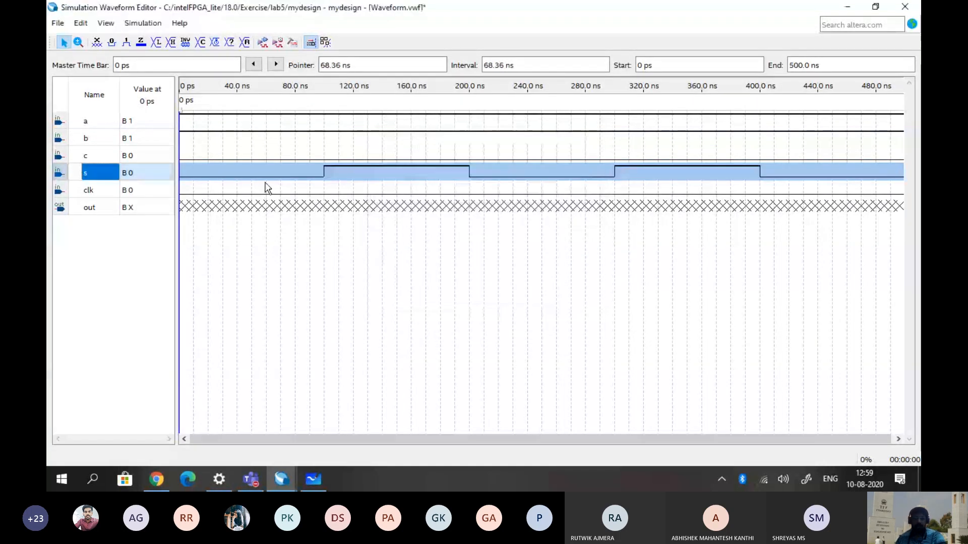
left_click(520, 222)
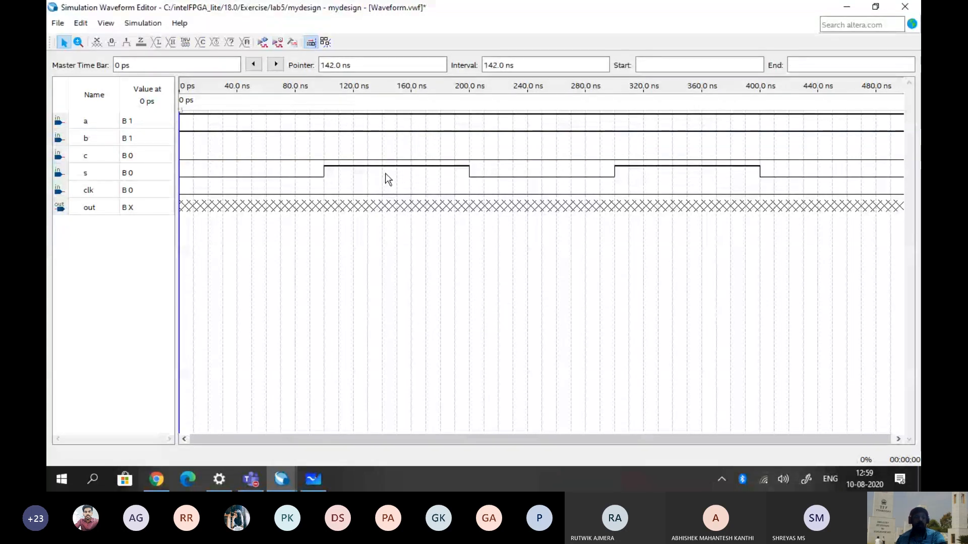
Overwrite clk with a clock of 10 ns period, 0 ns offset and 50% duty cycle
left_click(92, 191)
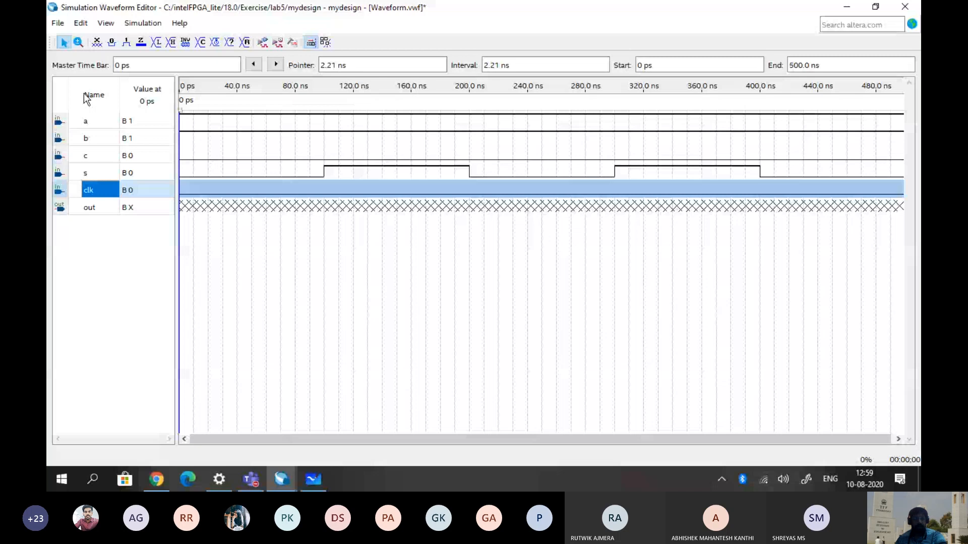
left_click(81, 22)
mouse_move(110, 83)
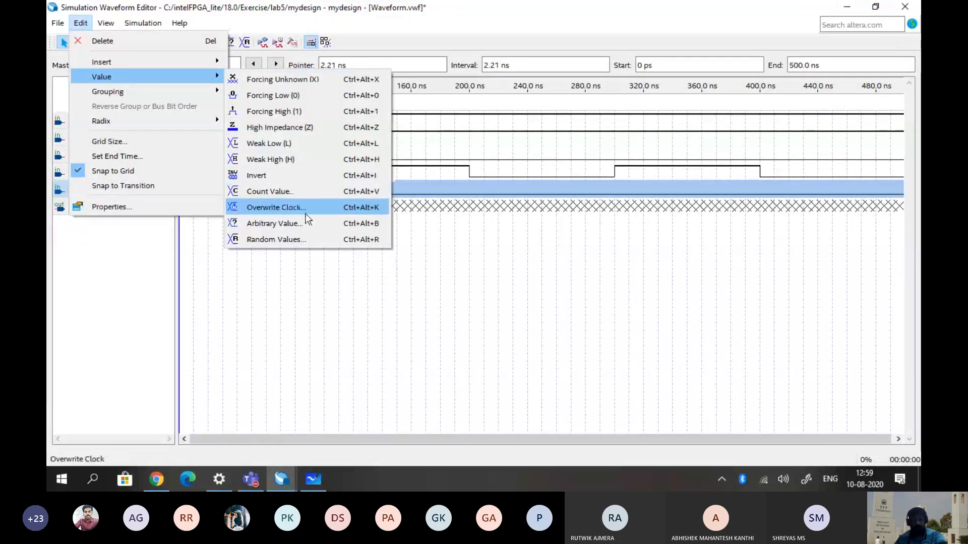
left_click(291, 212)
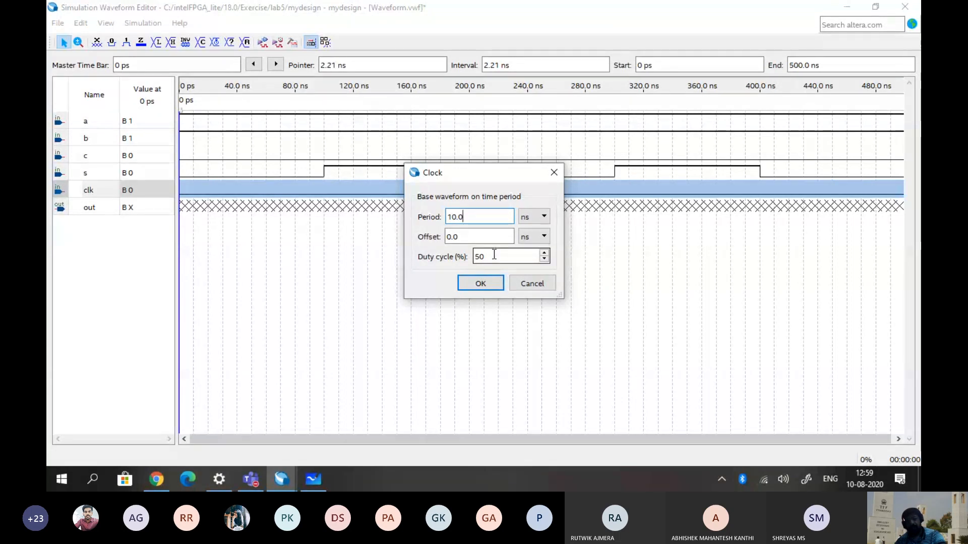
left_click(481, 284)
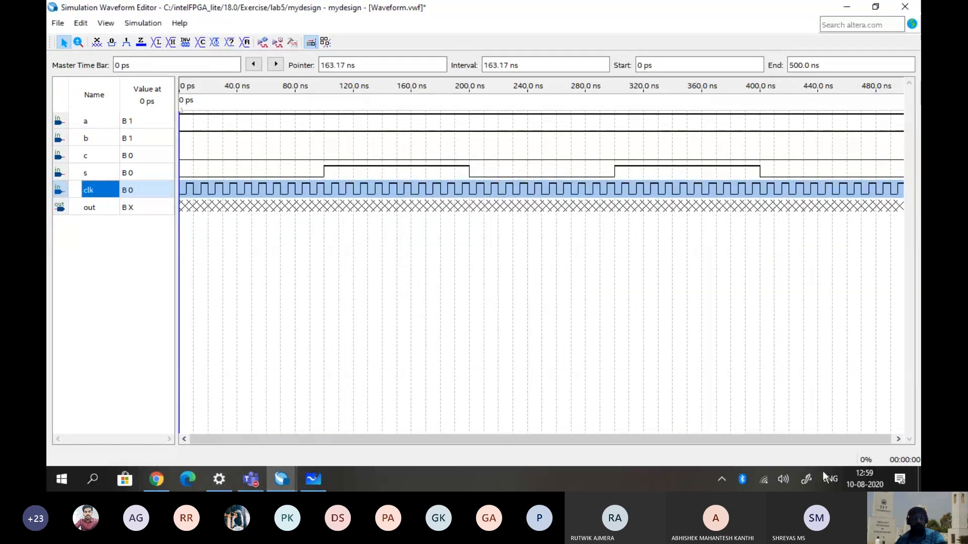
left_click(186, 220)
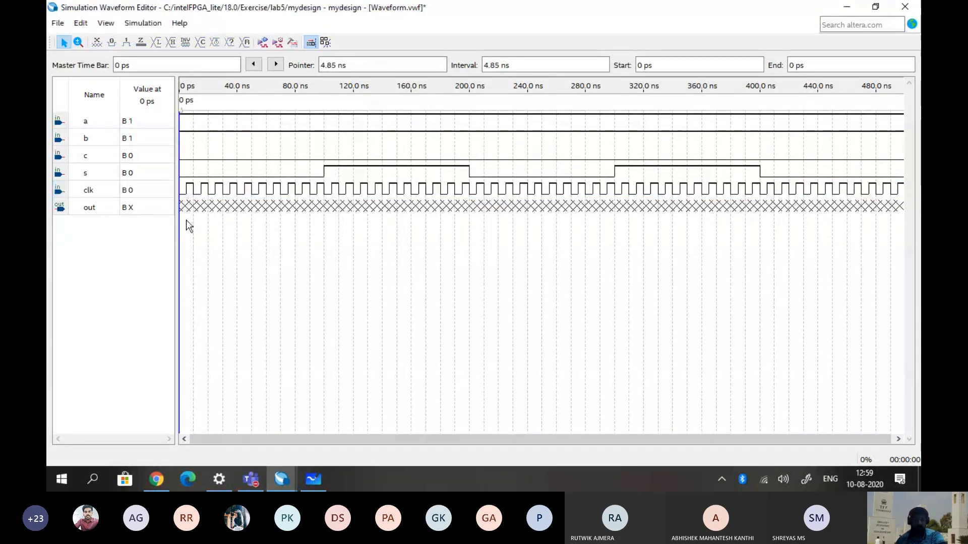
Inspect the first rising edge of clk with the master time bar at about 5 ns, and return the bar to 0 ps
left_click(81, 43)
left_click(251, 234)
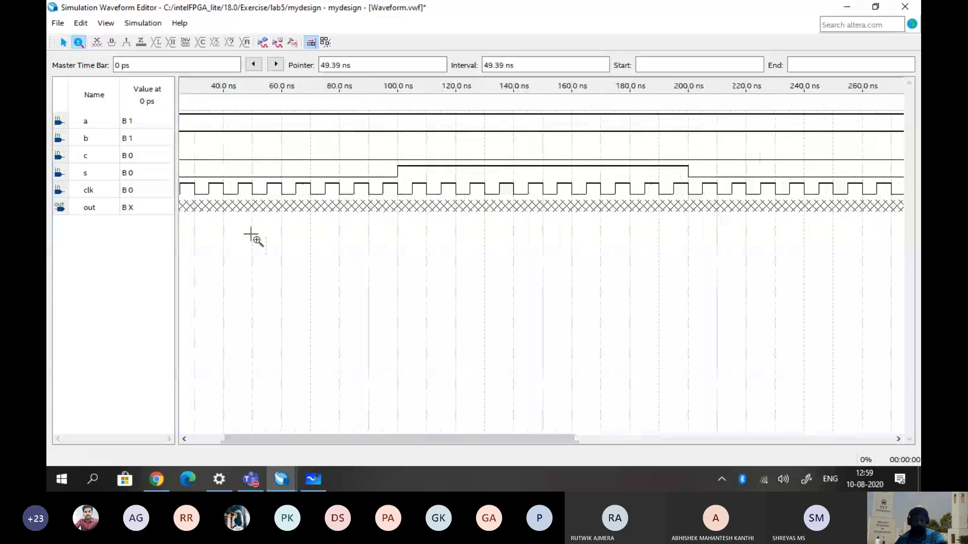
left_click(251, 235)
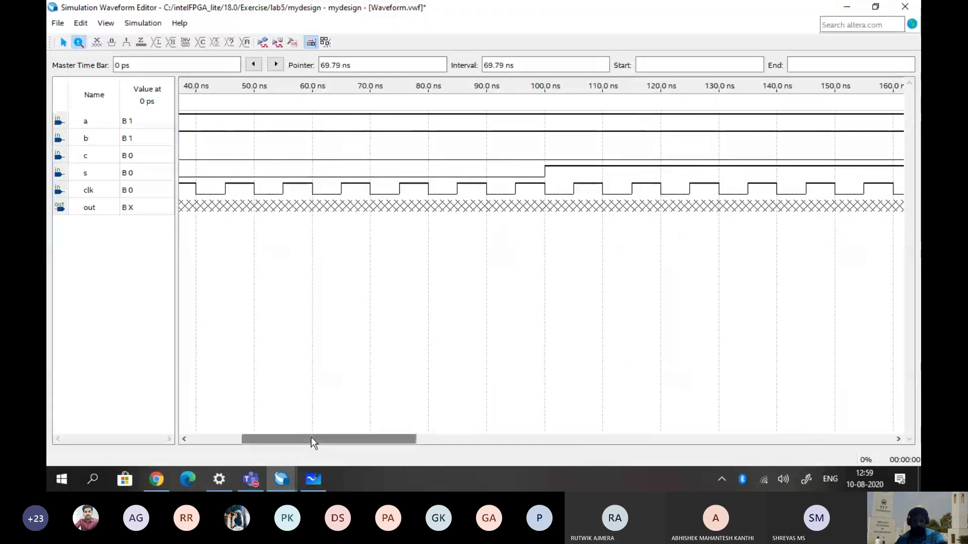
left_click_drag(311, 443, 258, 442)
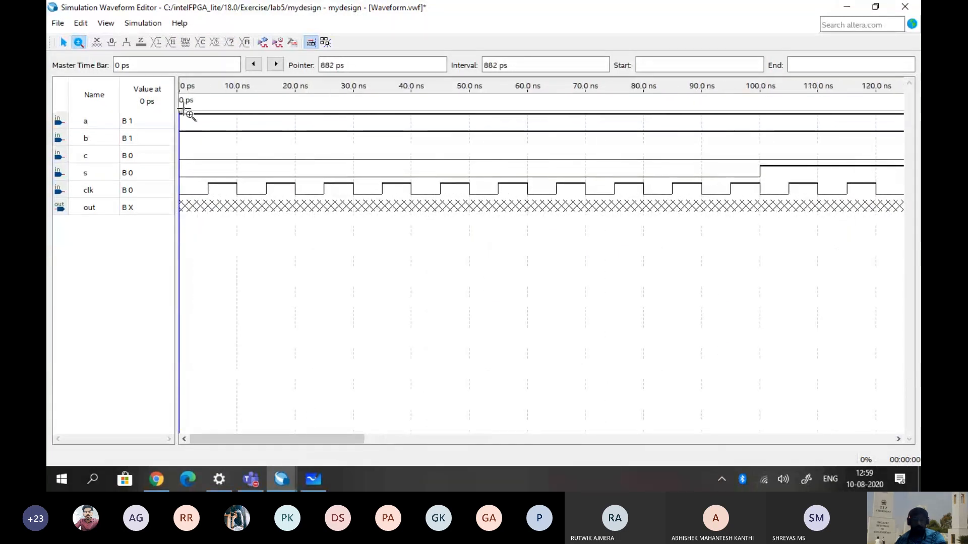
left_click(62, 43)
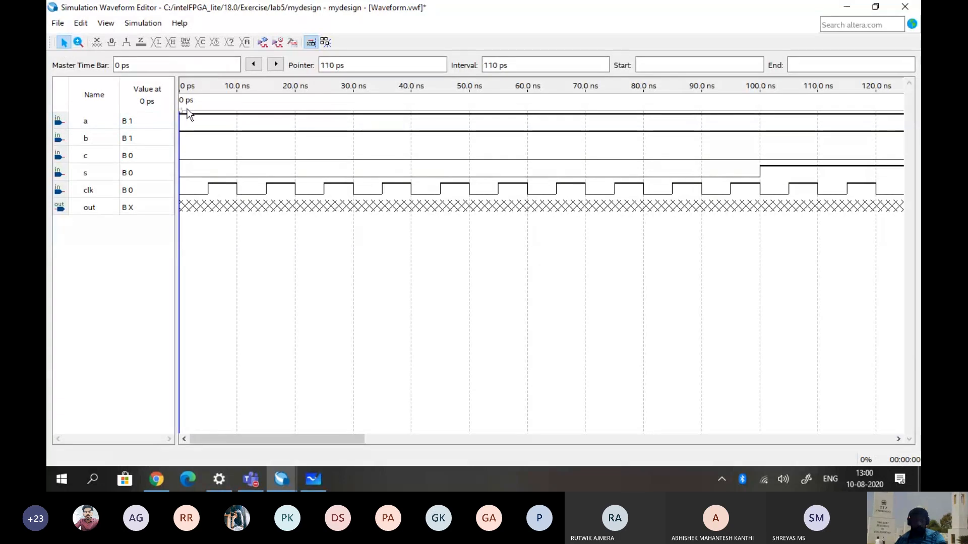
left_click_drag(187, 110, 209, 114)
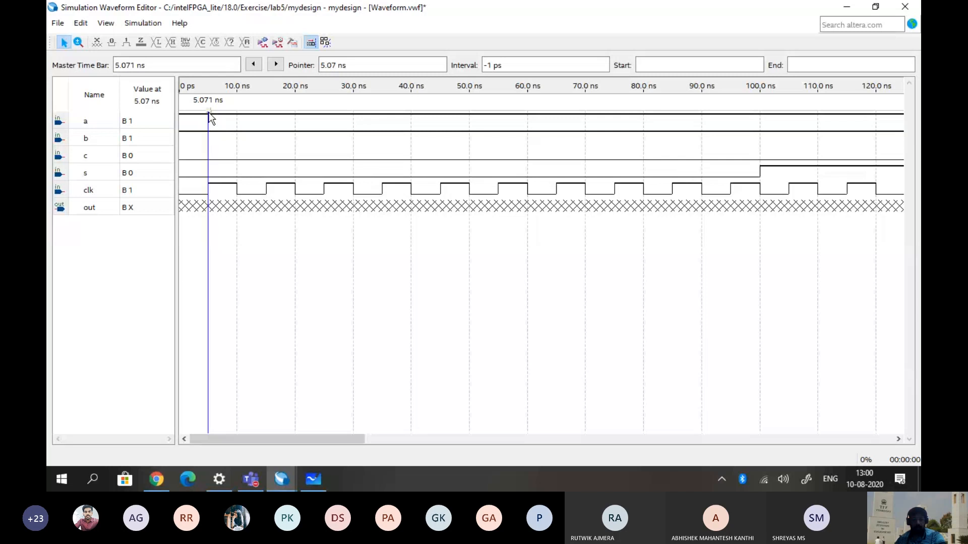
mouse_move(209, 115)
left_mouse_down()
mouse_move(268, 119)
mouse_move(210, 120)
left_mouse_up()
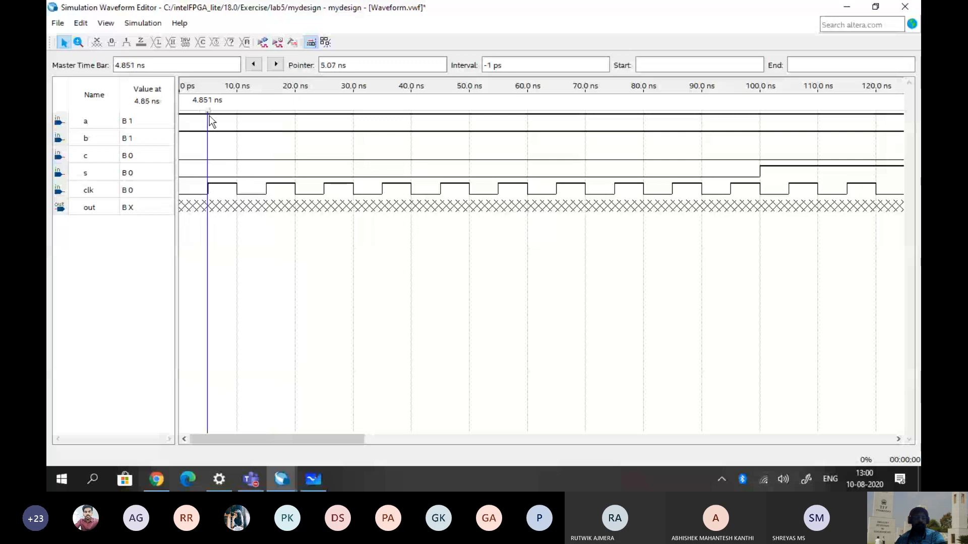
left_click_drag(210, 120, 141, 121)
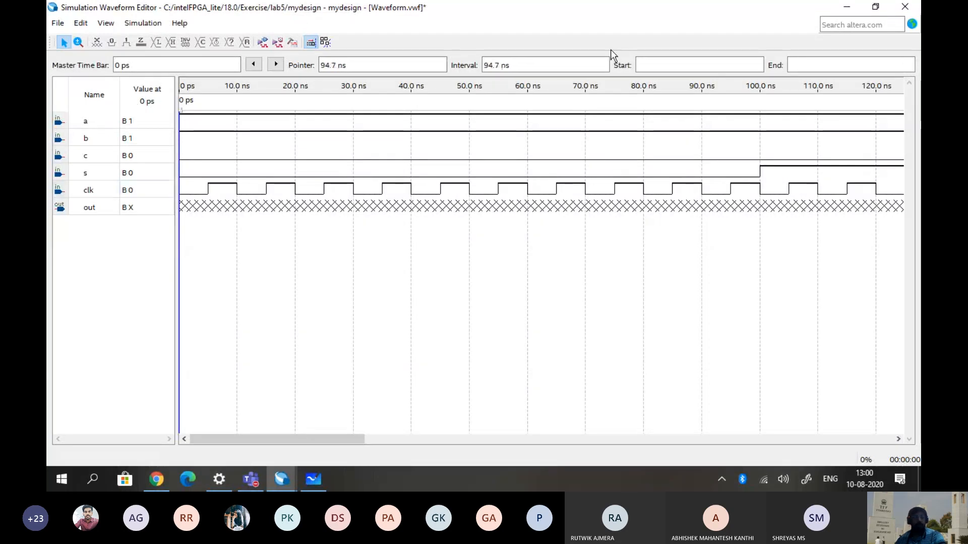
Save the stimulus file as Waveform.vwf in the lab5 folder and run the functional simulation
left_click(57, 22)
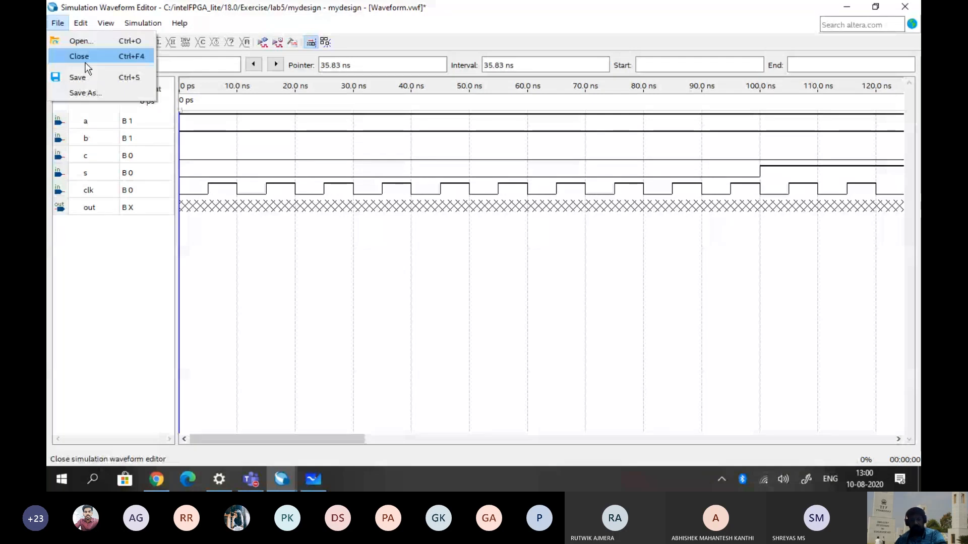
left_click(79, 77)
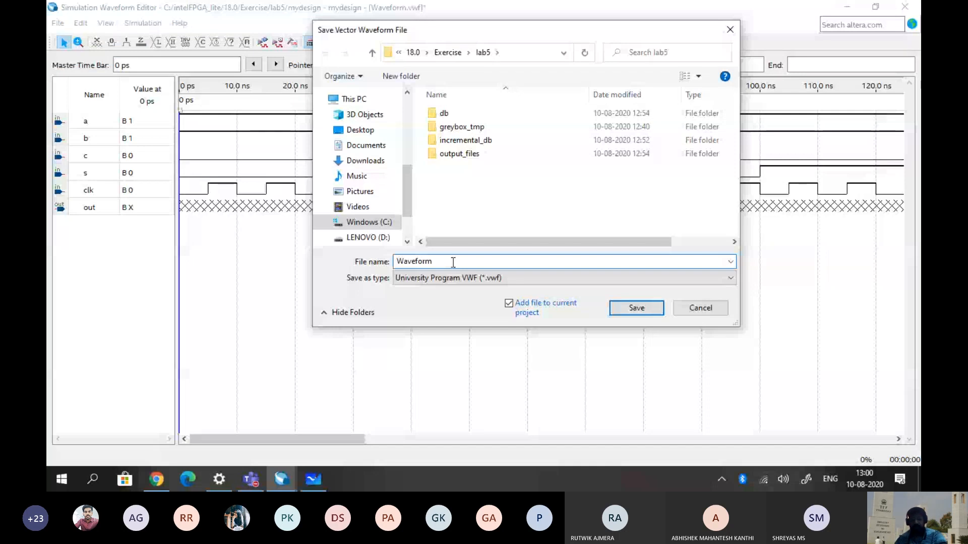
type(".vwf")
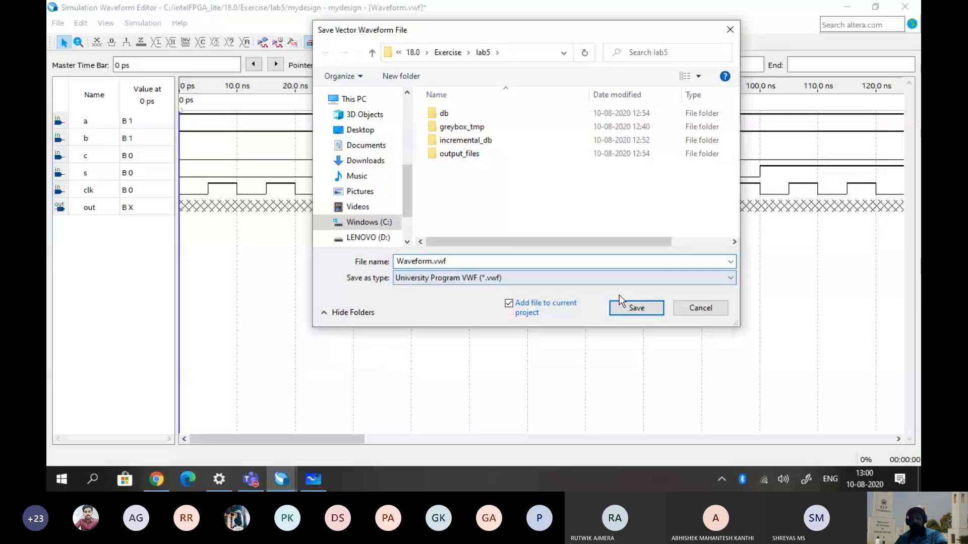
left_click(643, 312)
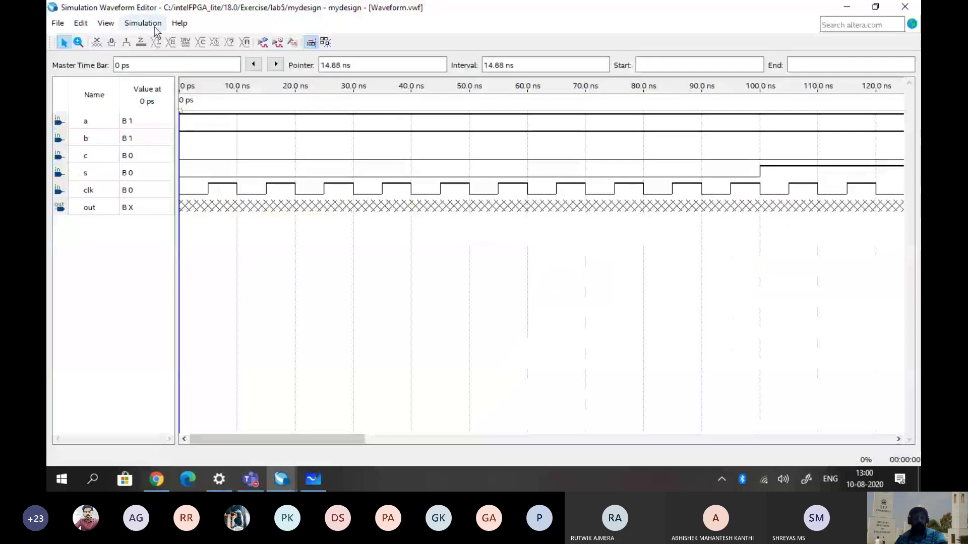
left_click(144, 23)
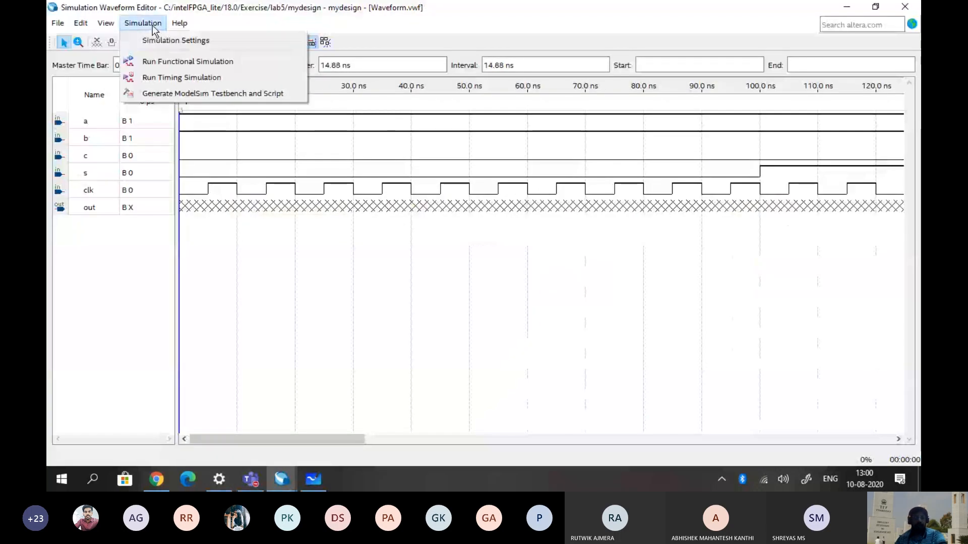
left_click(155, 61)
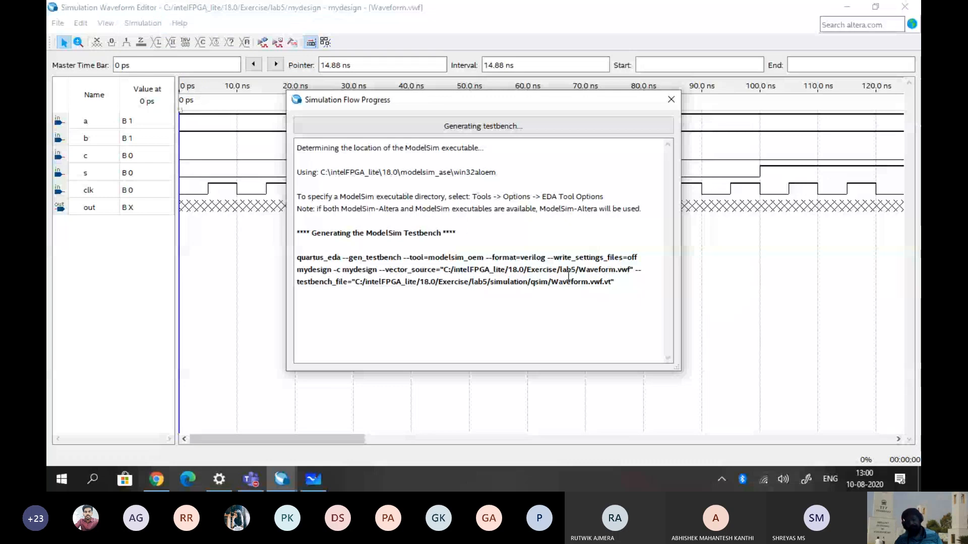
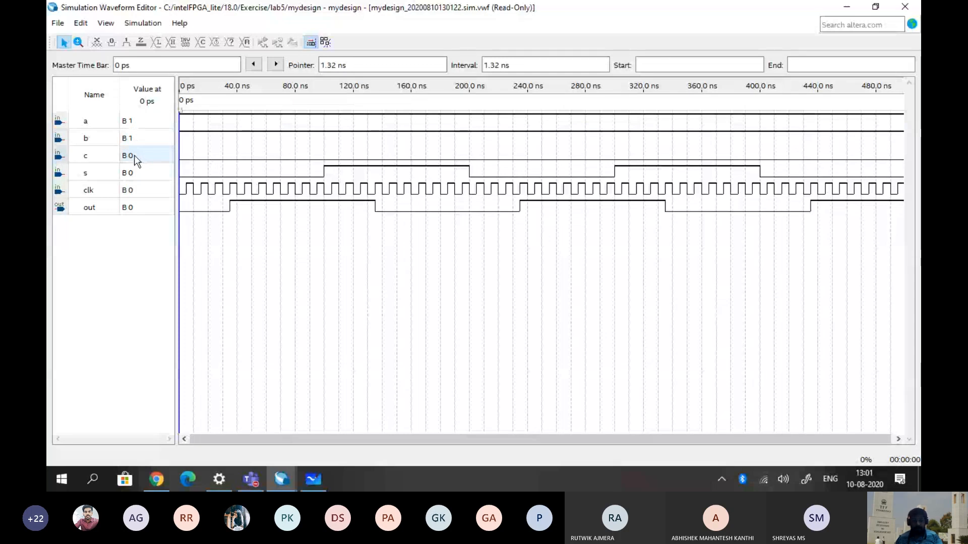
Compare the simulated waveforms with the adder, 2:1 mux and SISO block diagram in Microsoft Whiteboard
key("alt+Tab")
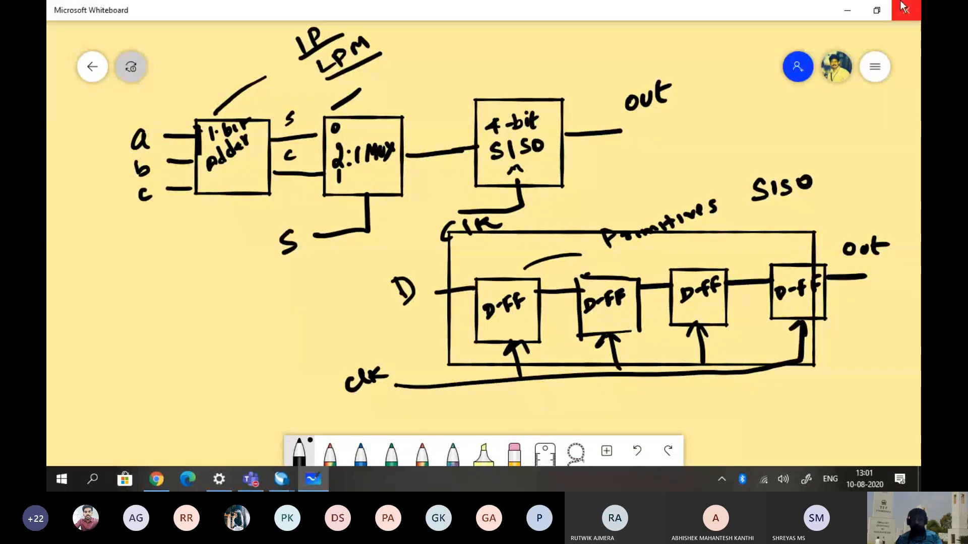
left_click(845, 10)
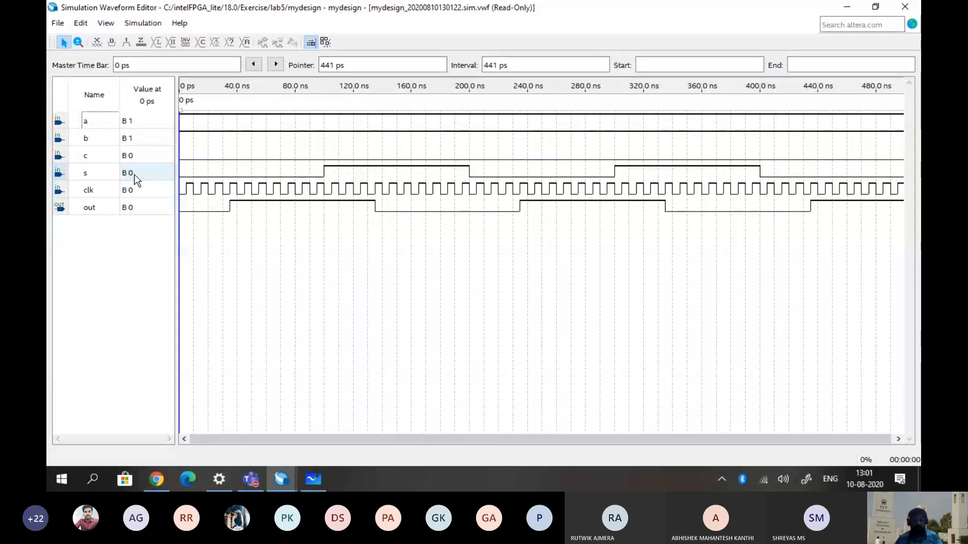
key("alt+Tab")
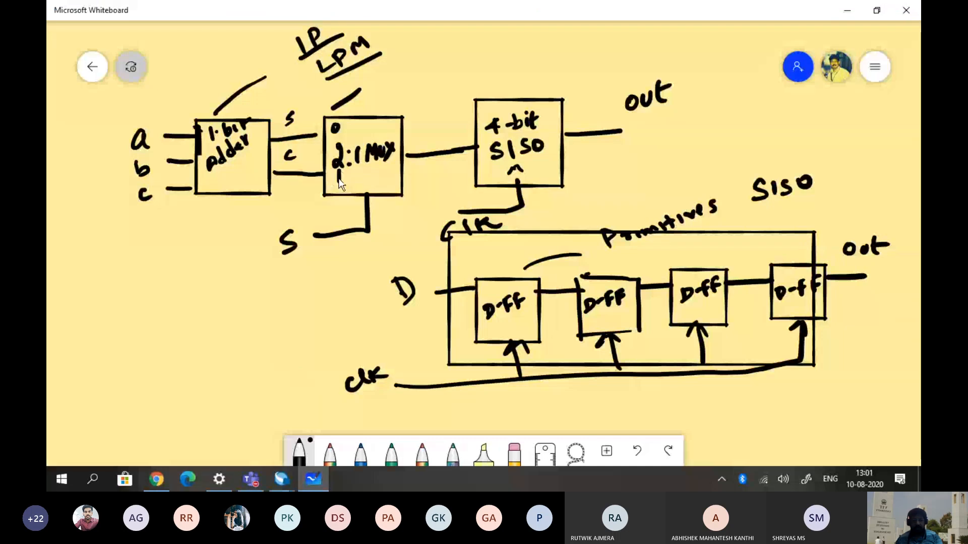
left_click(319, 480)
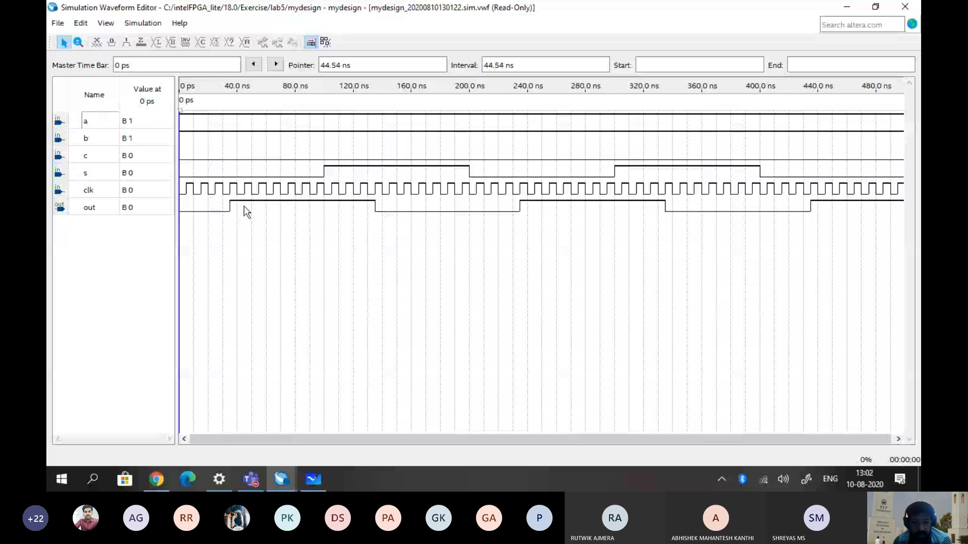
left_click(78, 43)
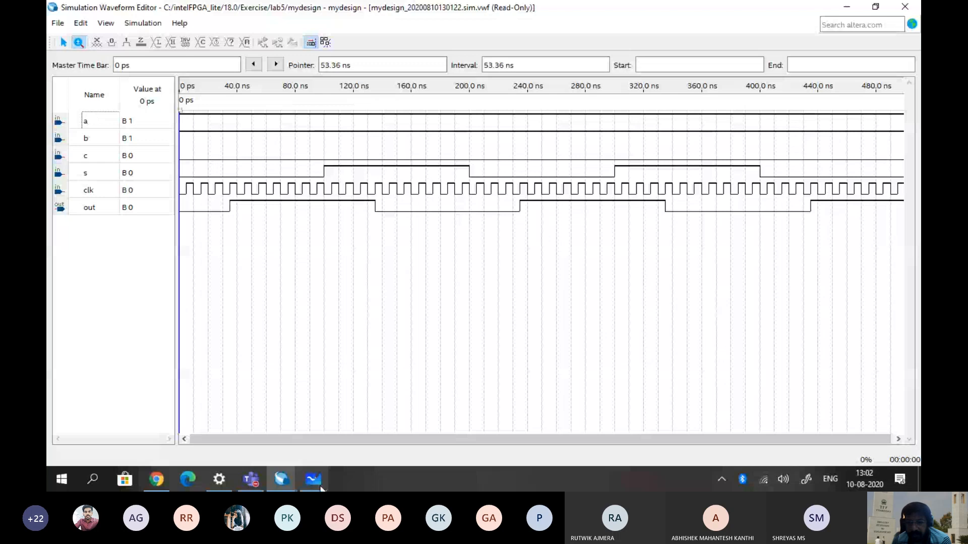
In Microsoft Whiteboard, mark a 1 at the SISO's D input, between each pair of flip-flops, and at out
left_click(319, 485)
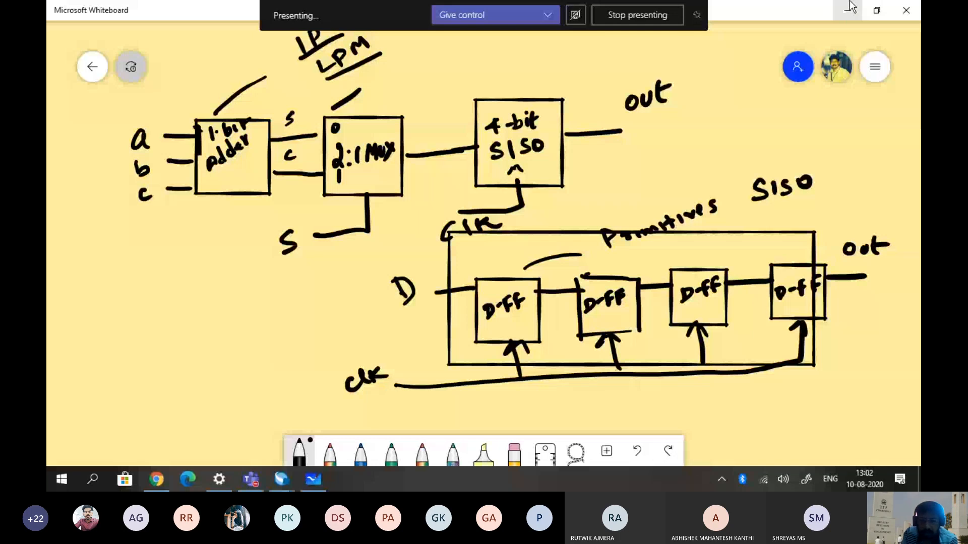
left_click_drag(405, 240, 406, 263)
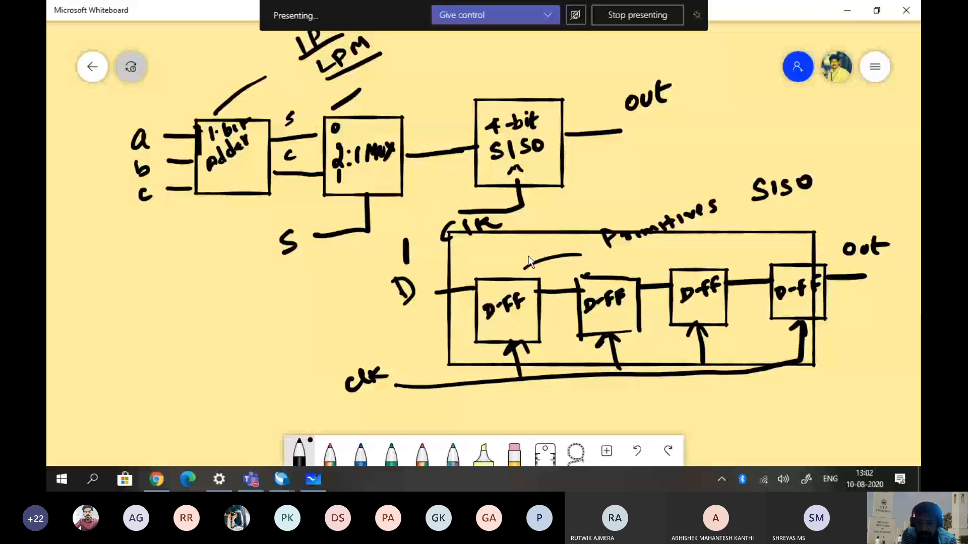
left_click_drag(560, 234, 560, 255)
left_click_drag(648, 238, 649, 255)
left_click_drag(744, 238, 744, 260)
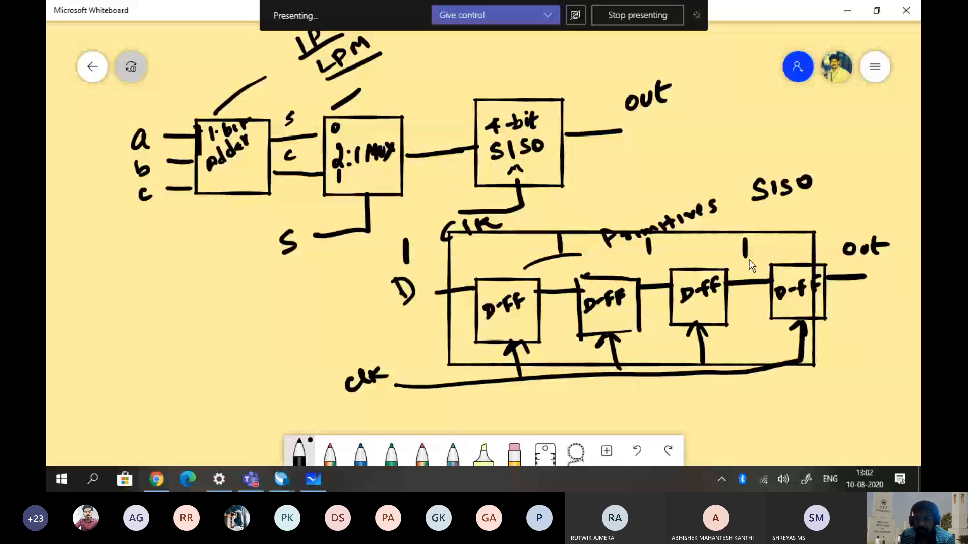
left_click_drag(836, 227, 838, 239)
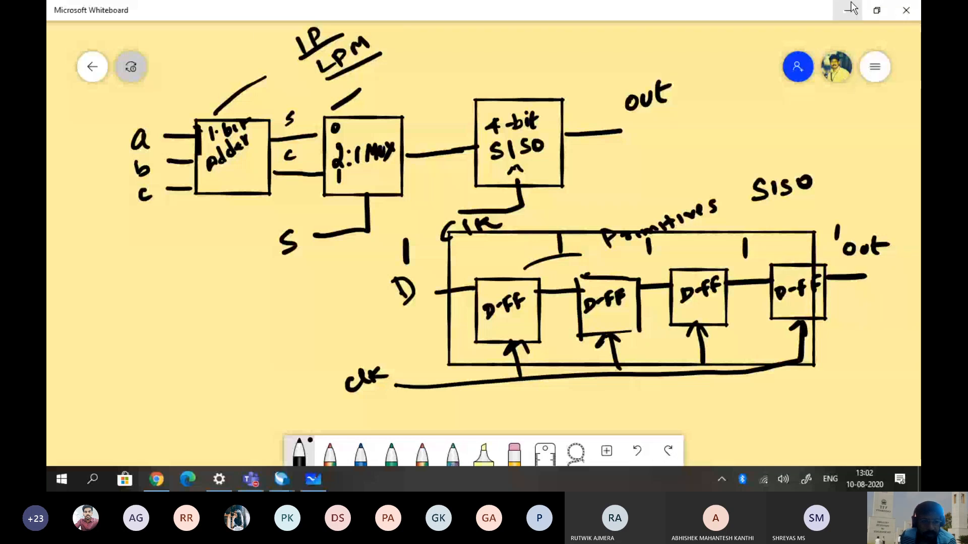
left_click(851, 9)
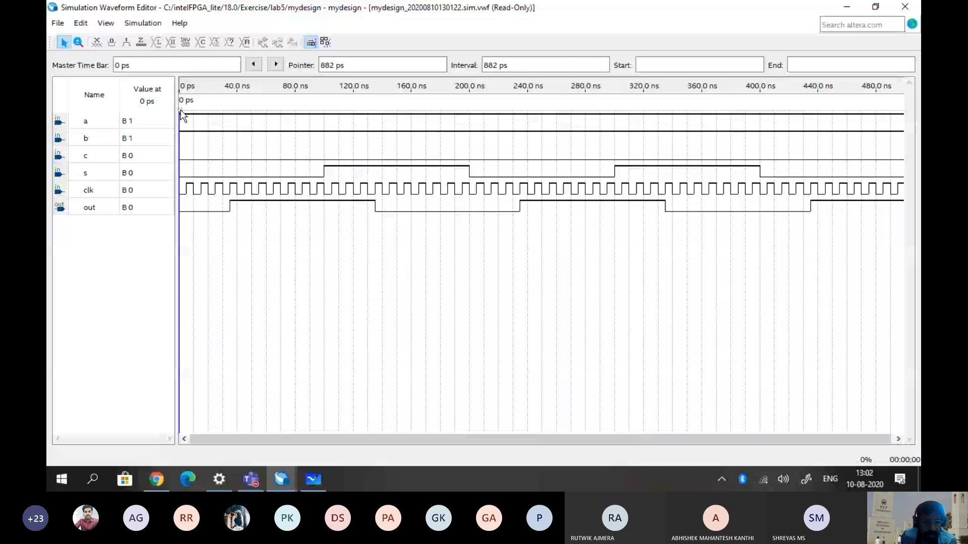
Examine the simulated signal values with the master time bar at about 34.8 ns, 120 ns and 140 ns
left_click(181, 111)
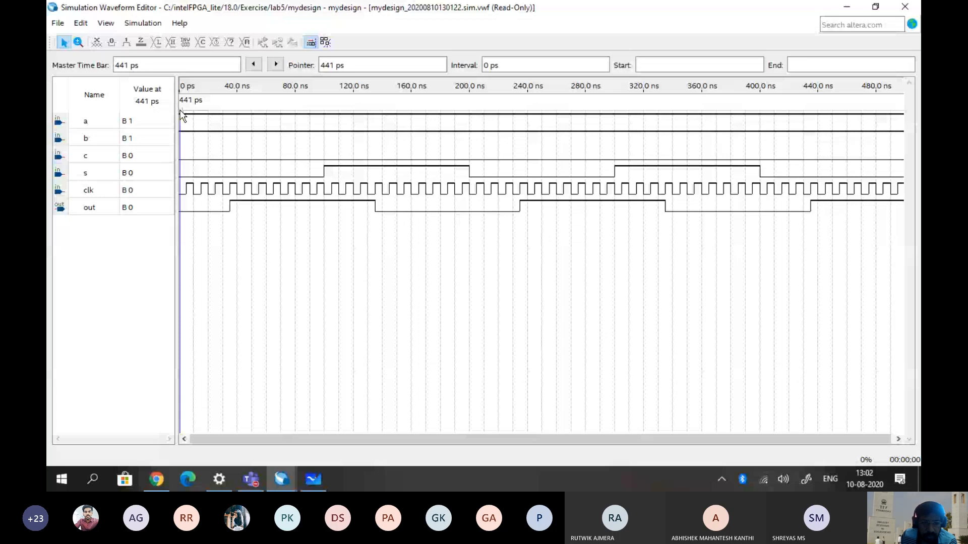
left_click_drag(180, 112, 231, 113)
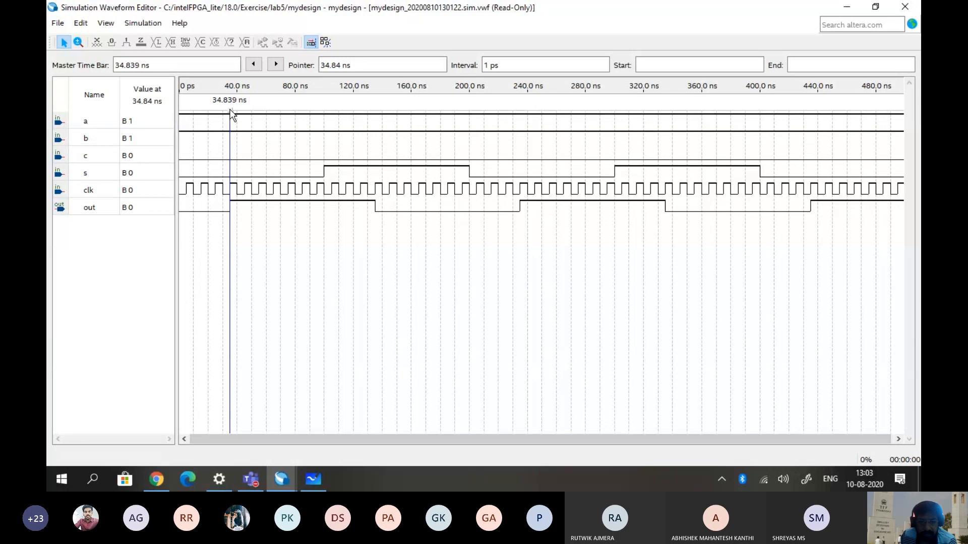
left_click_drag(232, 115, 353, 109)
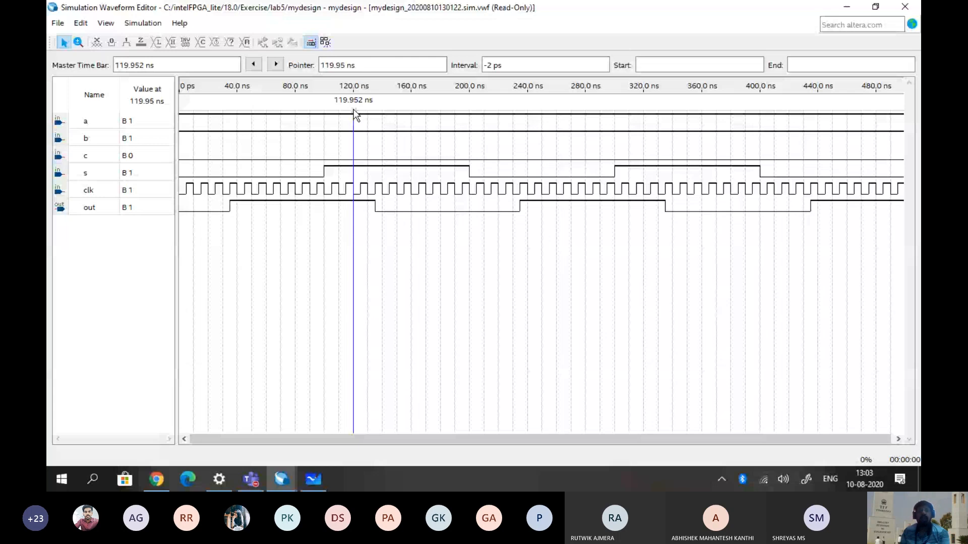
left_click_drag(353, 109, 380, 116)
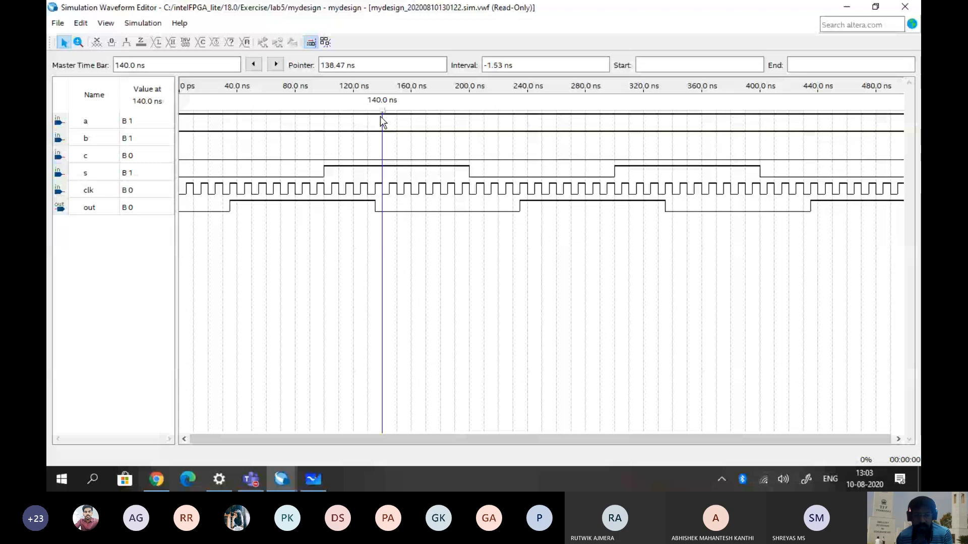
Review the block diagram in Microsoft Whiteboard against the simulated waveforms, and switch to the Microsoft Teams meeting
key("alt+Tab")
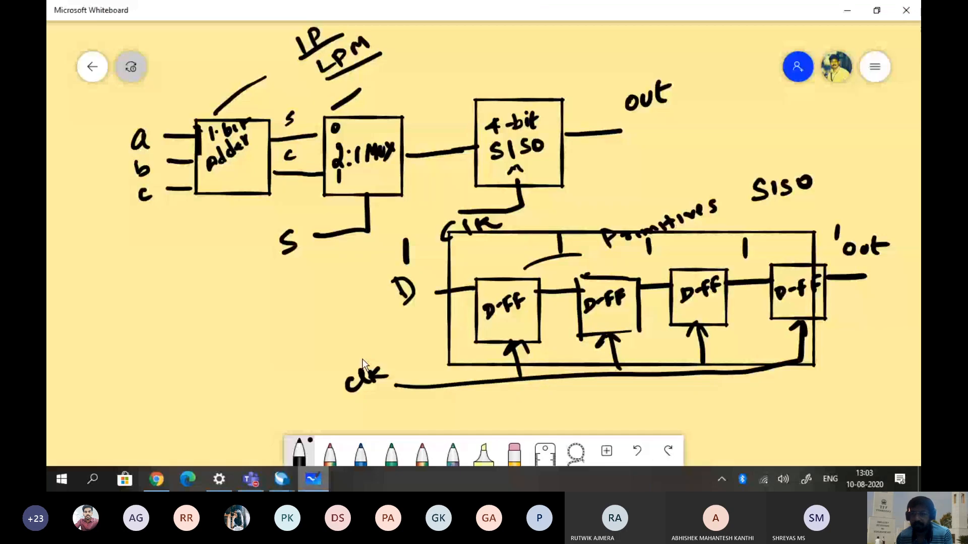
left_click(848, 11)
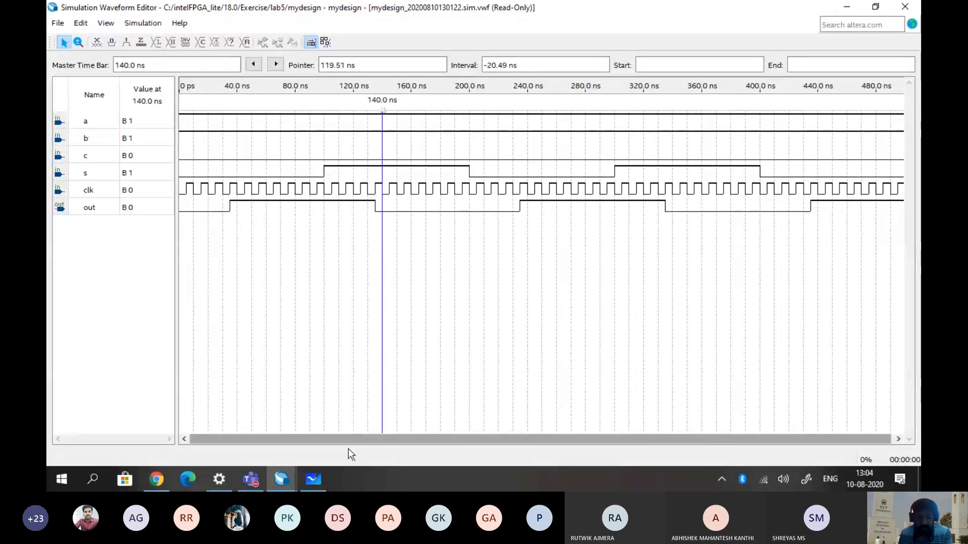
left_click(255, 479)
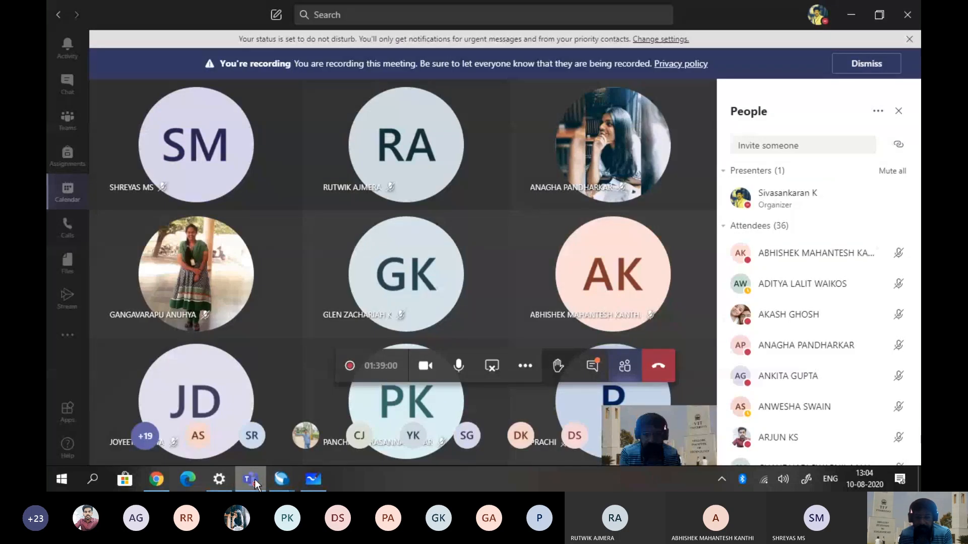